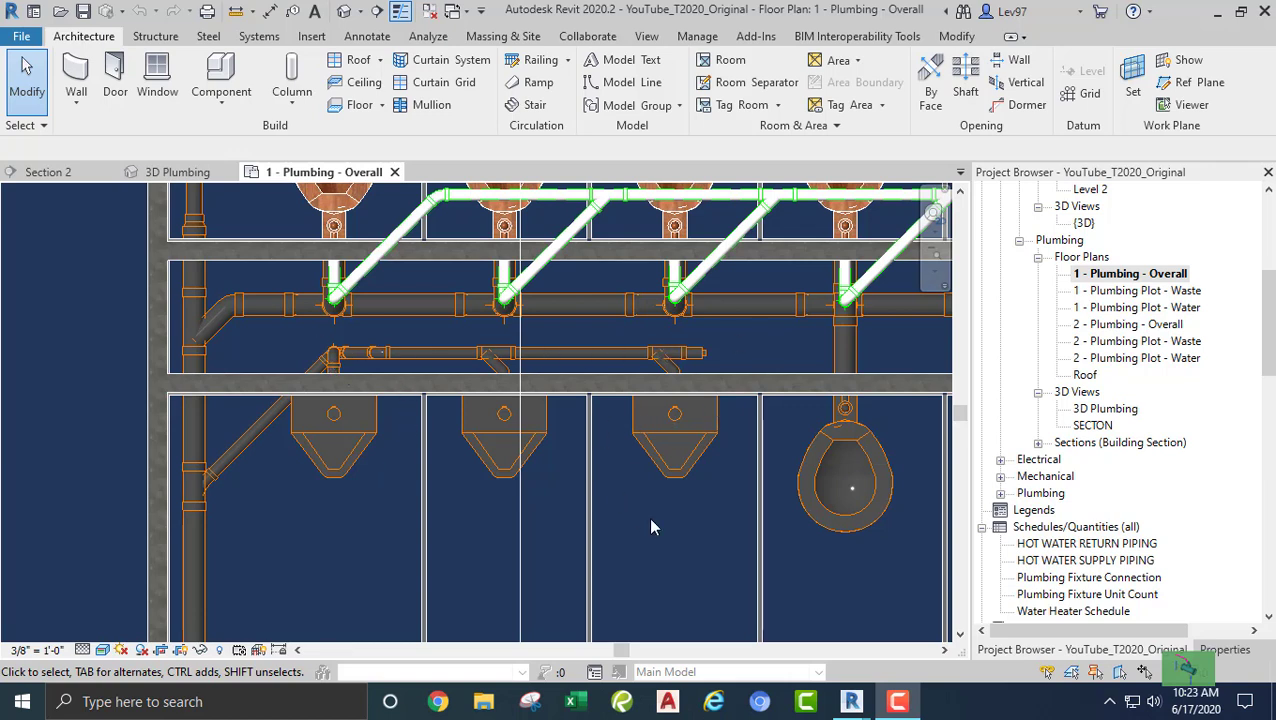
Draw a 1 1/2" vent pipe from the leftmost urinal's vent connector straight back through the wall into the pipe chase
middle_click_drag(614, 477, 659, 500)
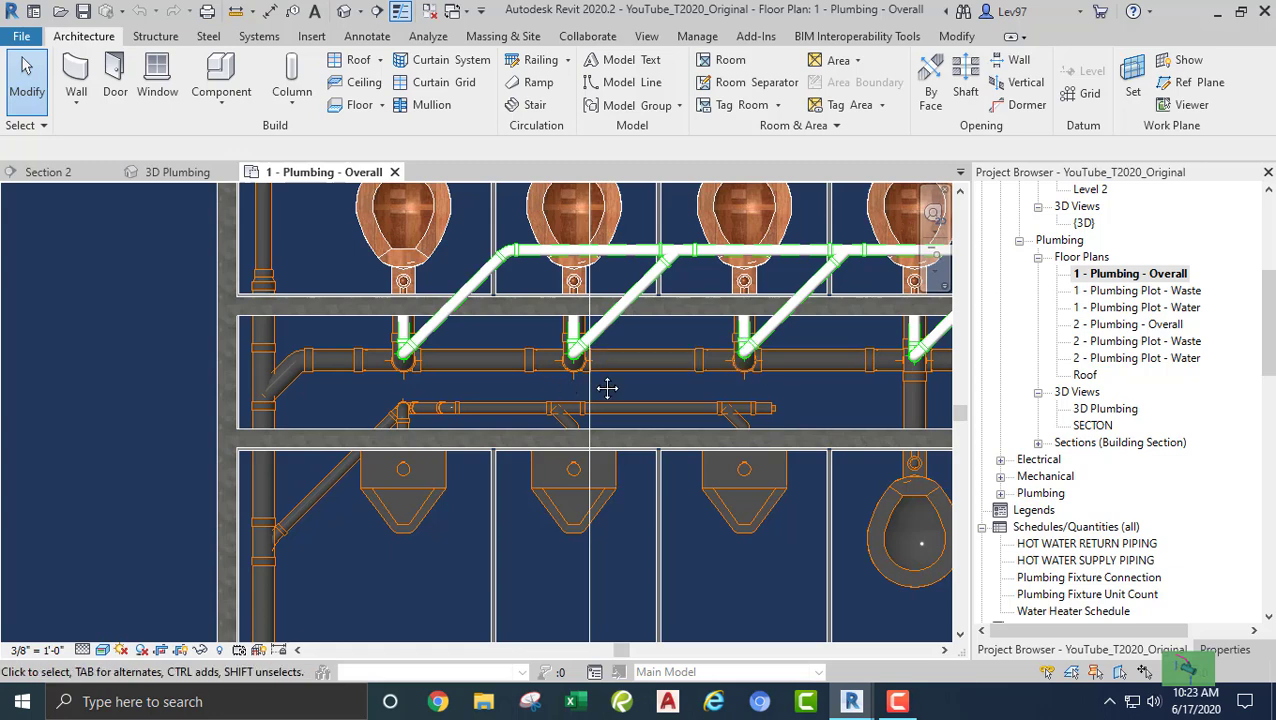
scroll(521, 413, "up", 3)
scroll(429, 482, "up", 1)
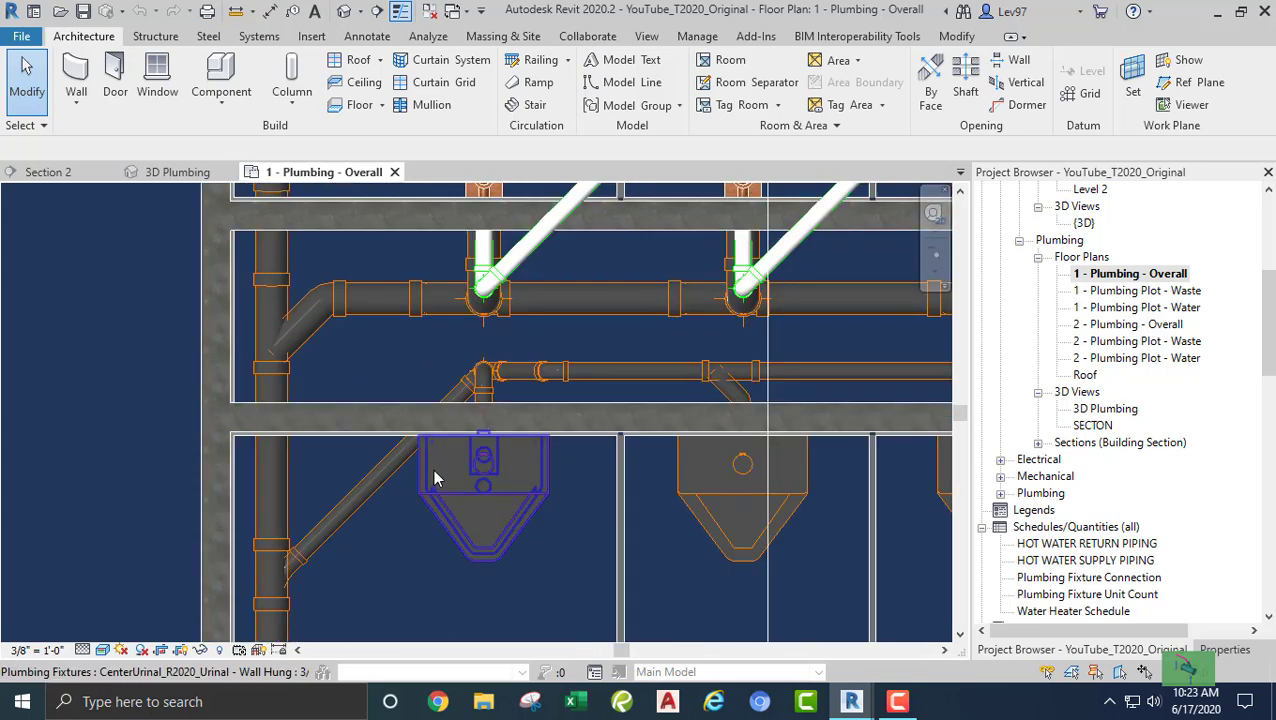
left_click(425, 483)
scroll(470, 410, "up", 8)
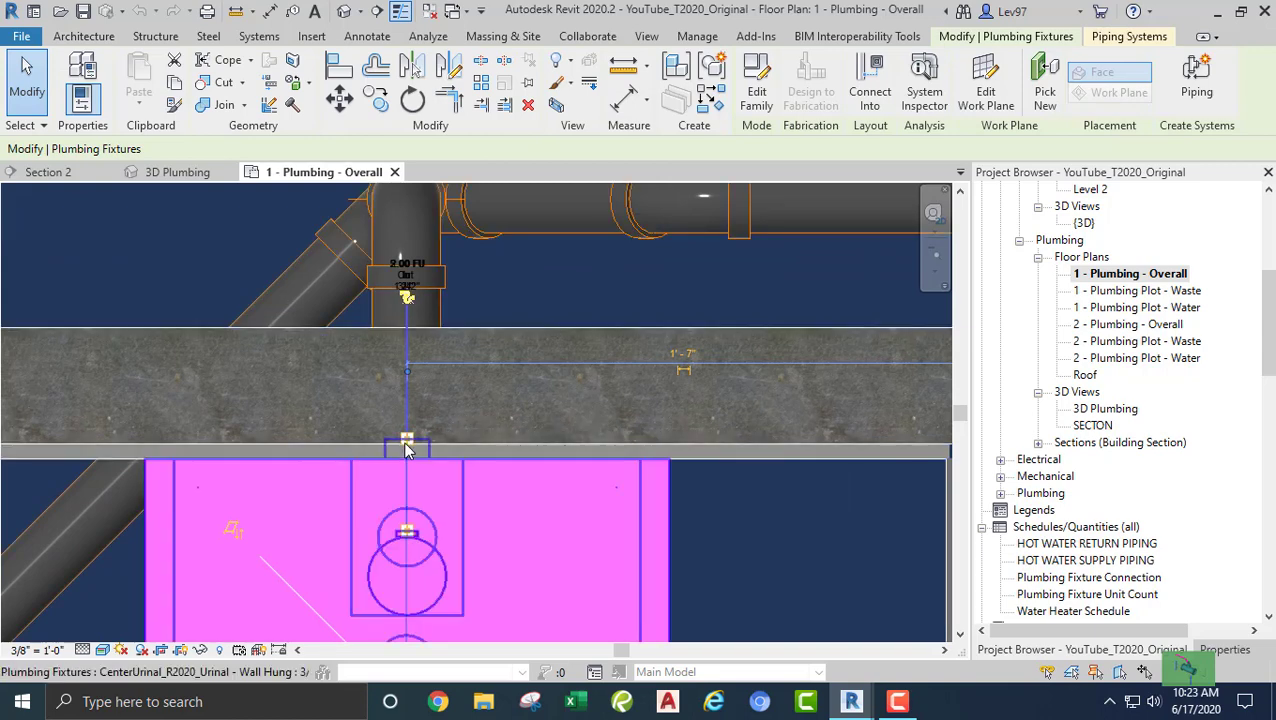
right_click(407, 443)
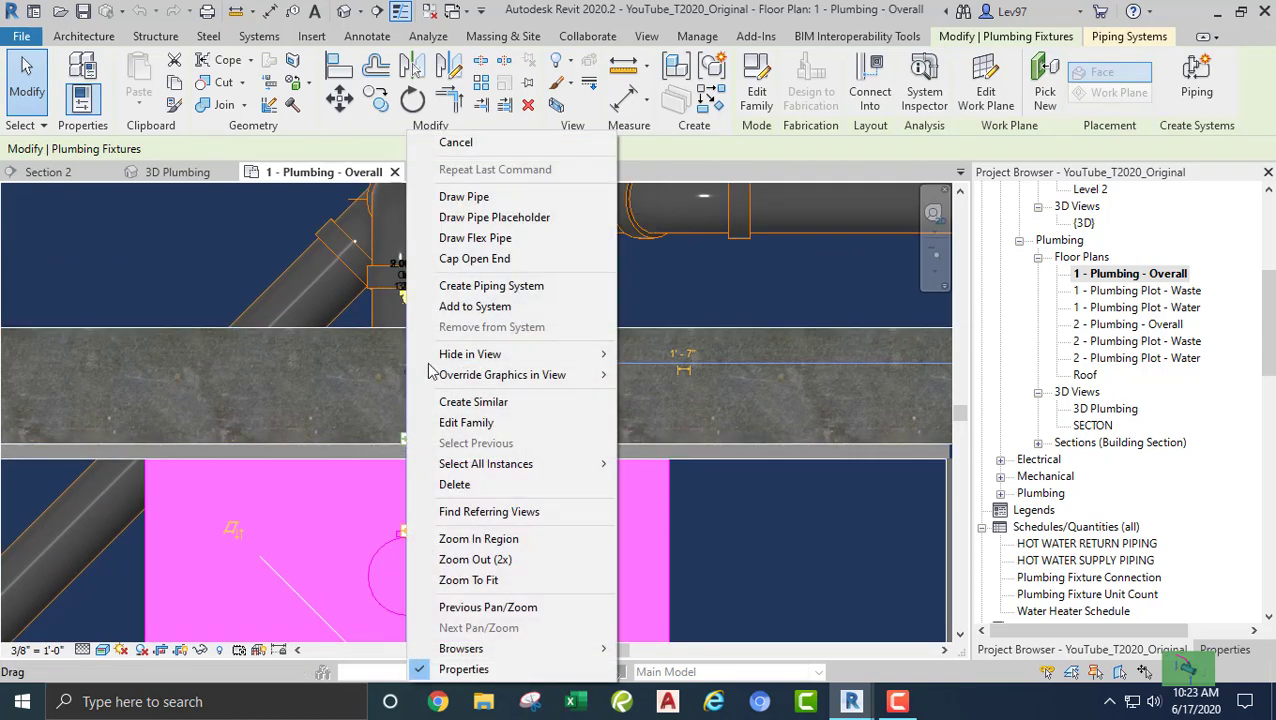
left_click(480, 199)
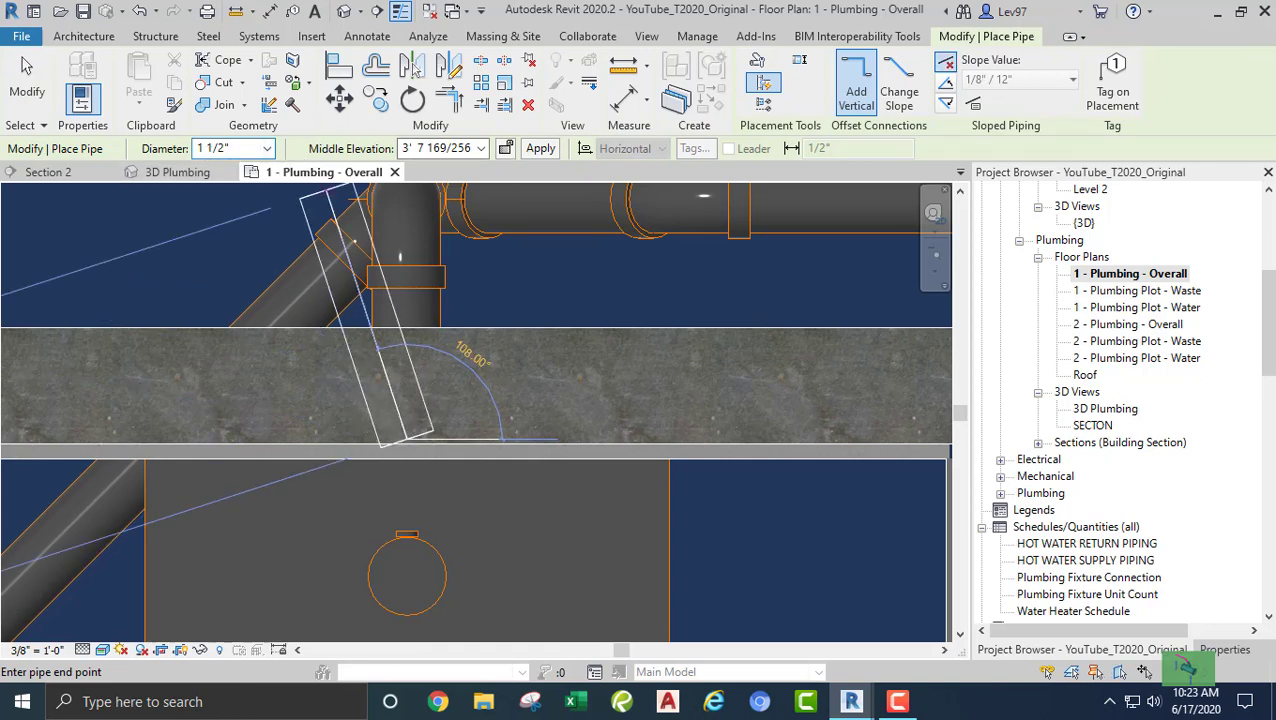
left_click(1220, 652)
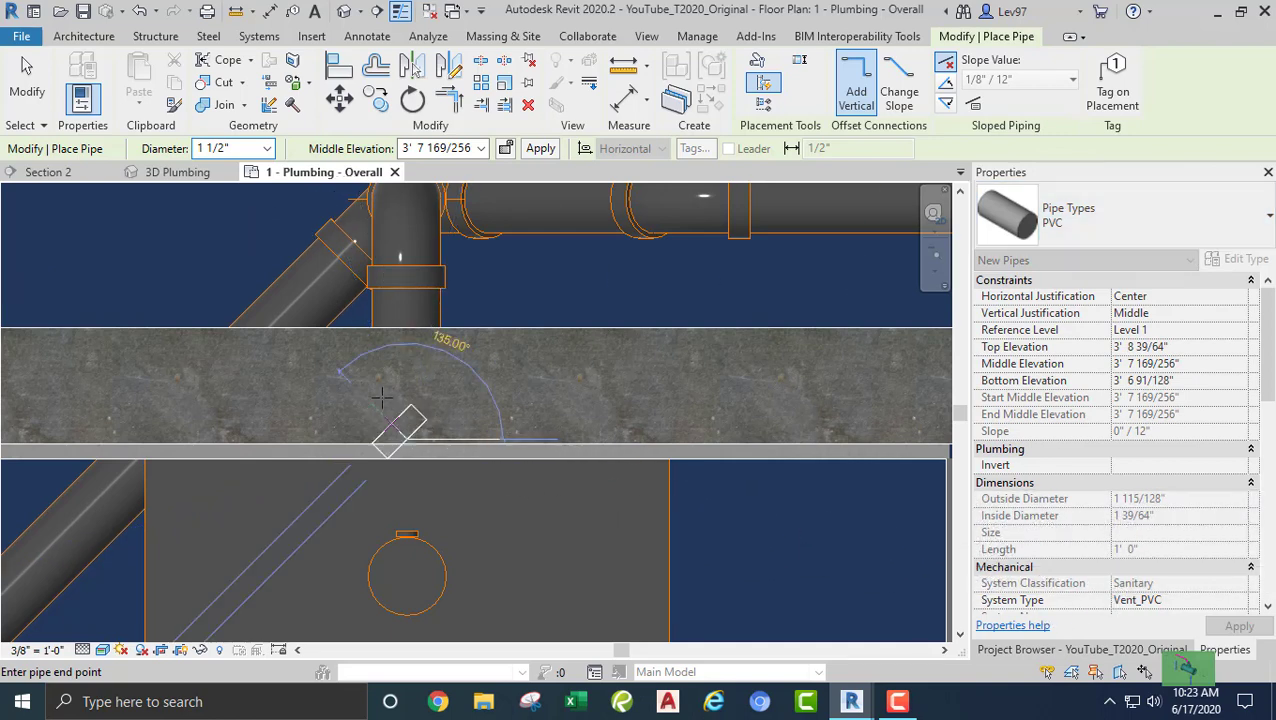
scroll(408, 434, "down", 3)
middle_click_drag(409, 434, 409, 531)
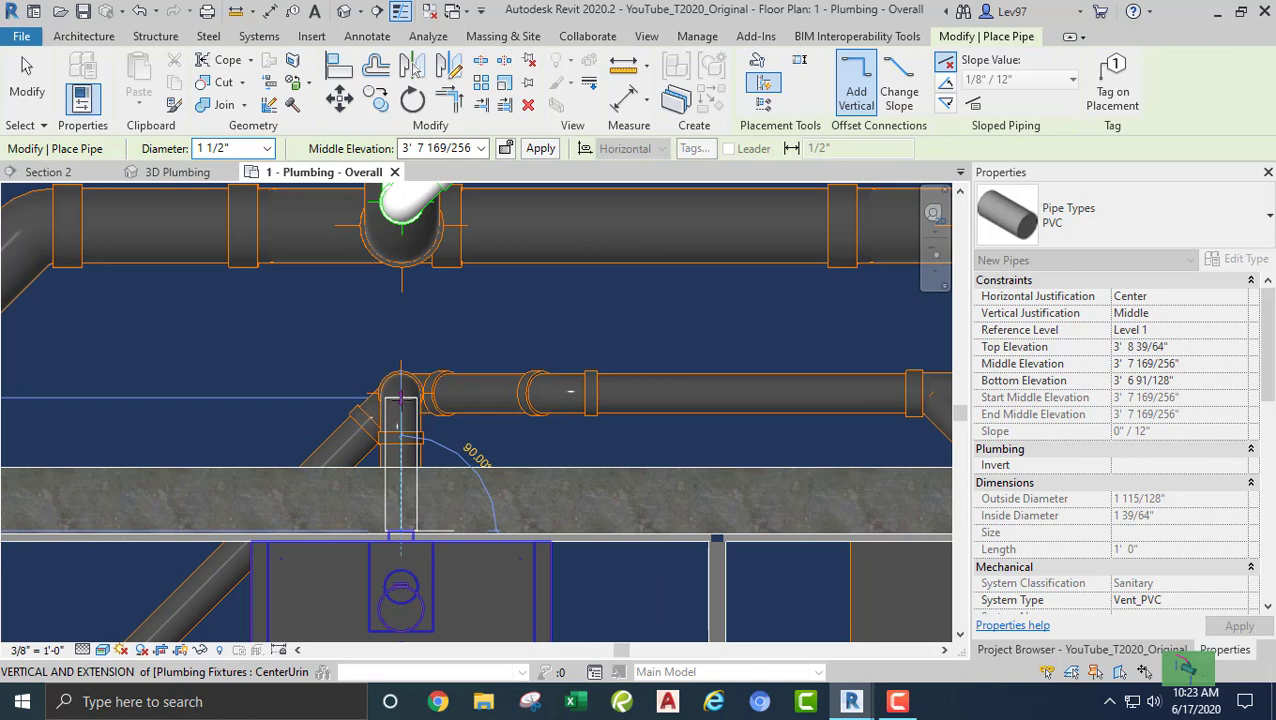
scroll(401, 405, "up", 2)
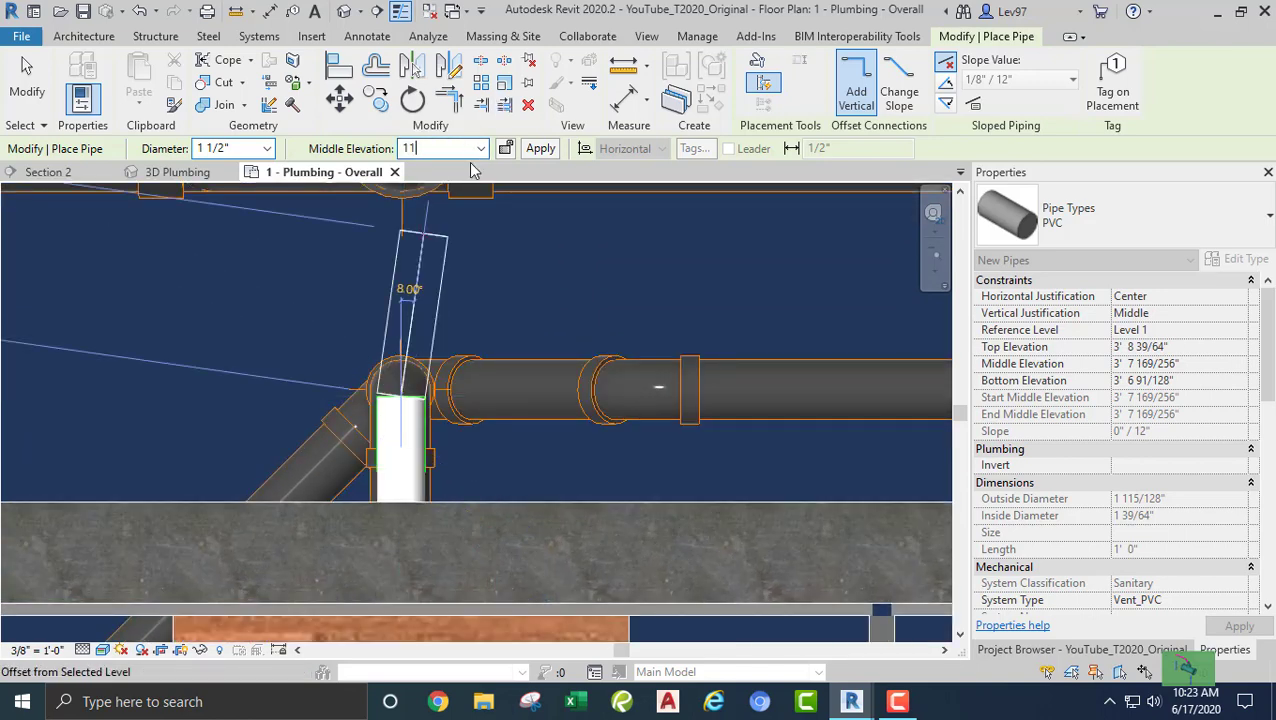
Raise the first urinal's vent to an 11' 0" middle elevation and run it diagonally at 45° back over the wall beside the urinal
key("Return")
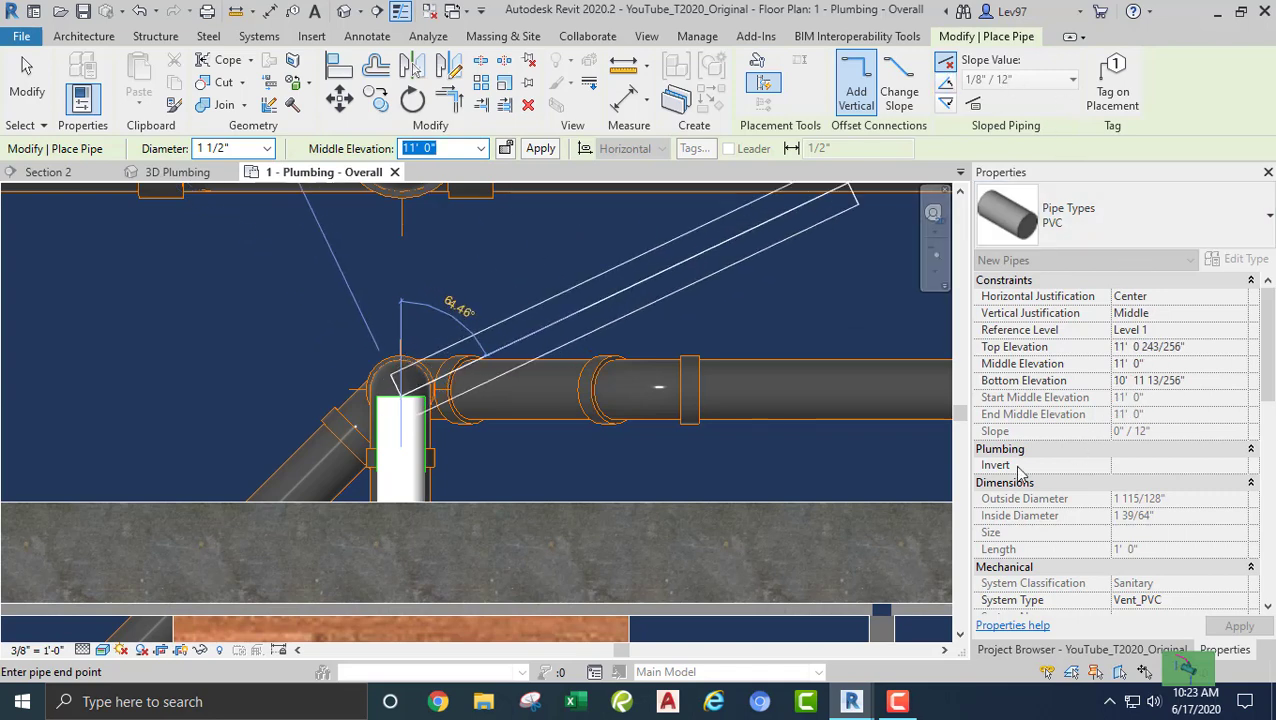
scroll(450, 418, "down", 4)
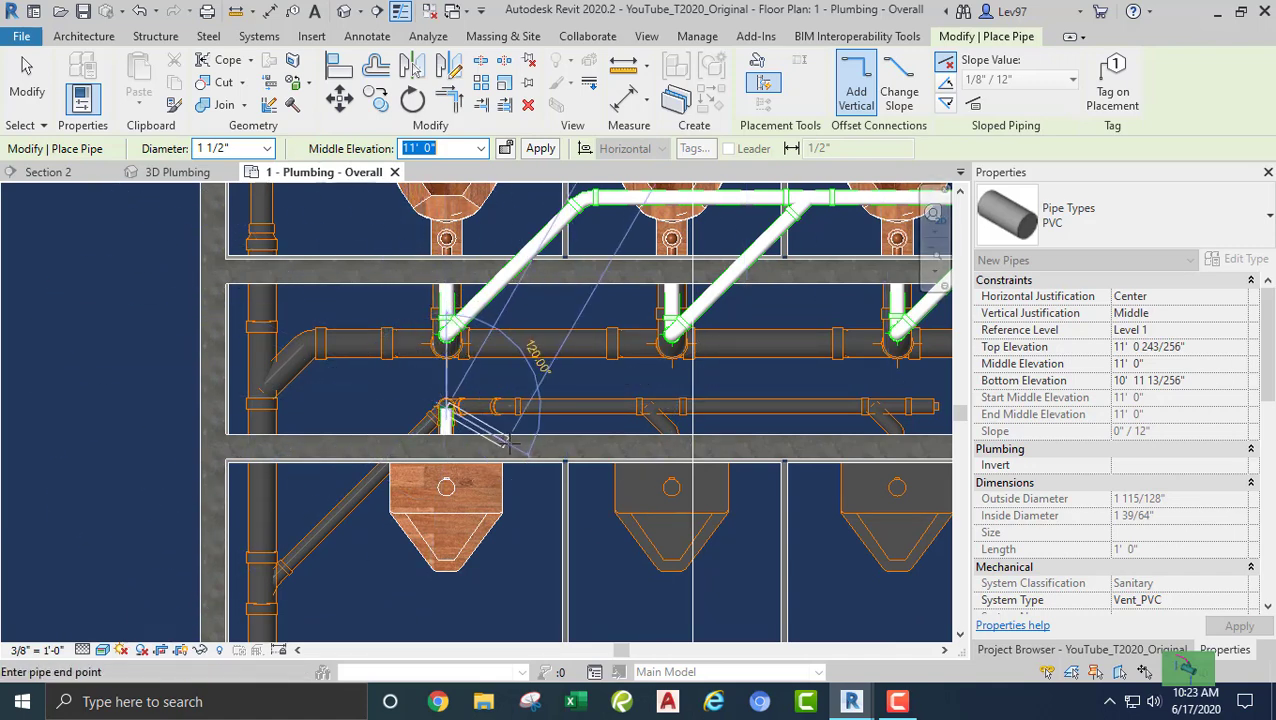
middle_click_drag(486, 417, 361, 359)
scroll(354, 412, "up", 2)
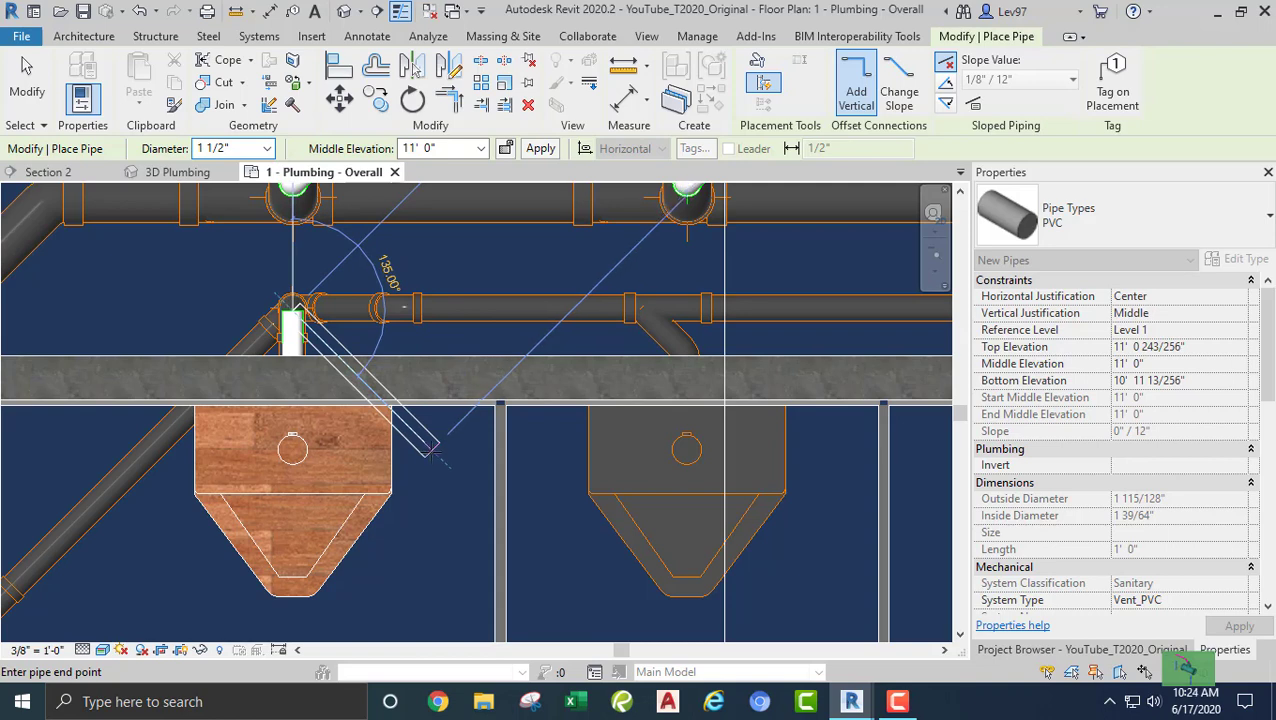
left_click(430, 452)
Continue the vent as a horizontal main parallel to the wall, ending just past the last toilet, and finish the pipe run
scroll(482, 455, "down", 4)
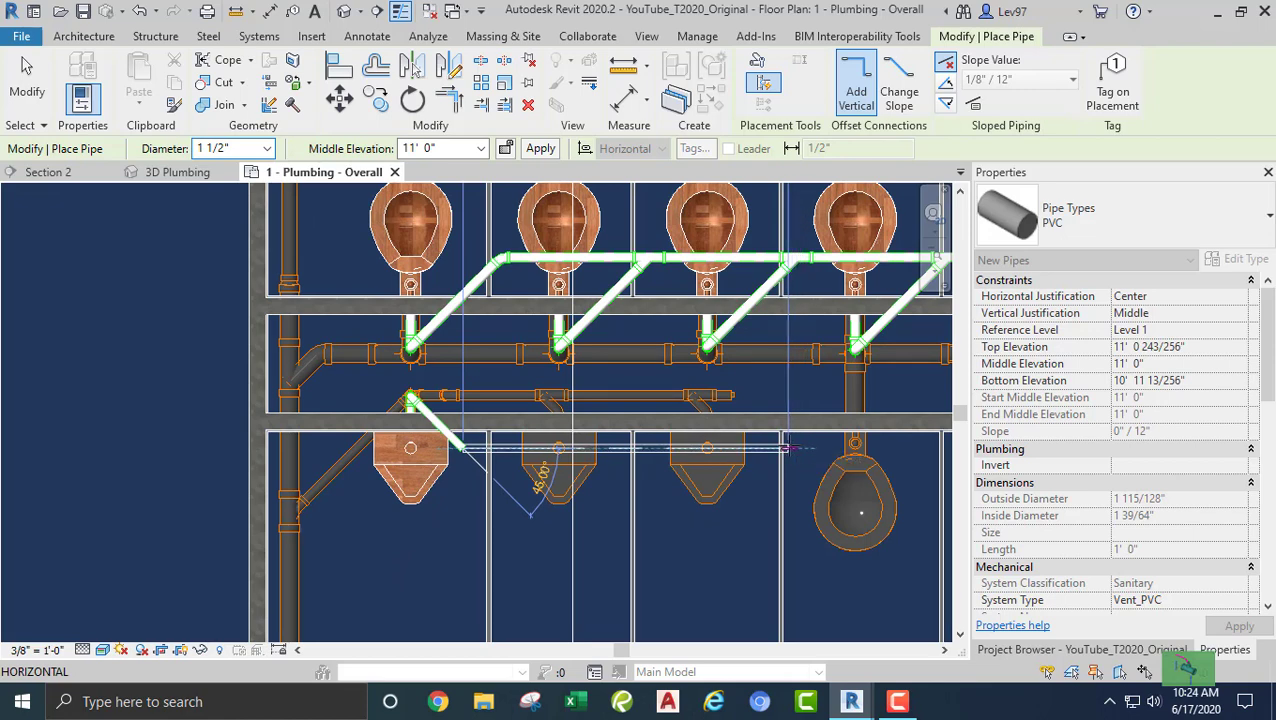
scroll(758, 450, "down", 2)
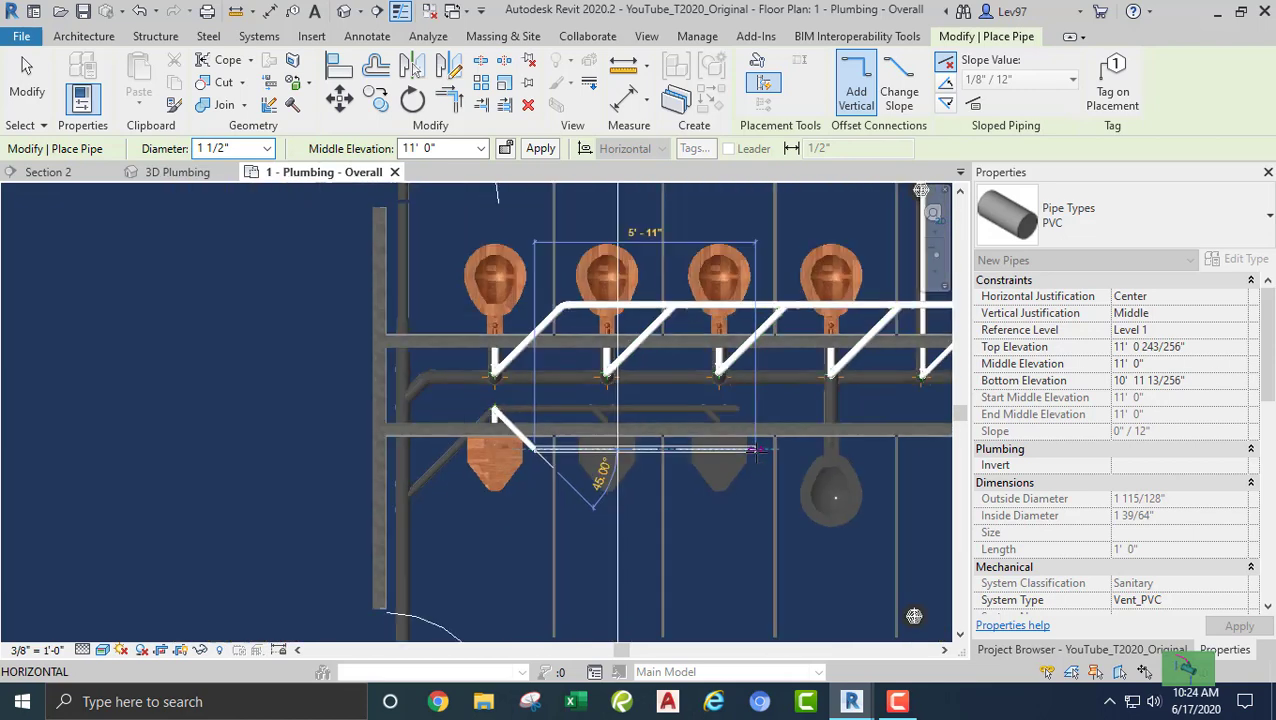
middle_click_drag(755, 472, 470, 480)
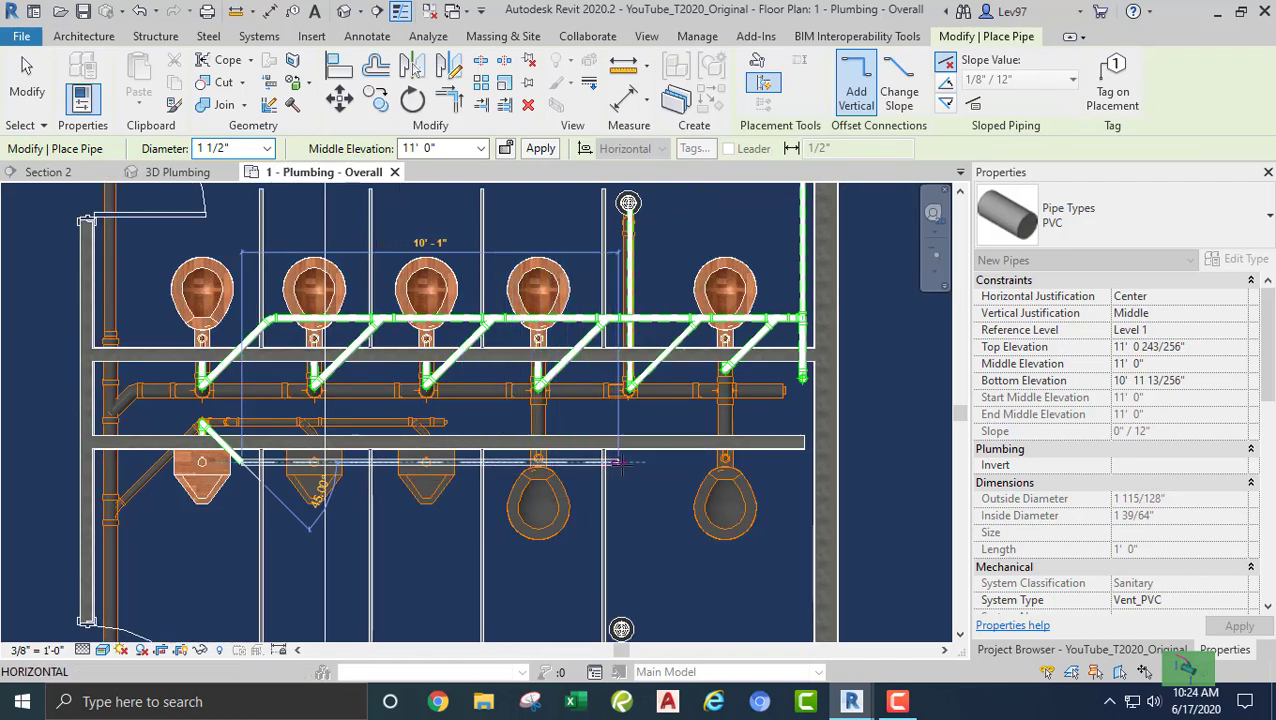
scroll(313, 466, "up", 1)
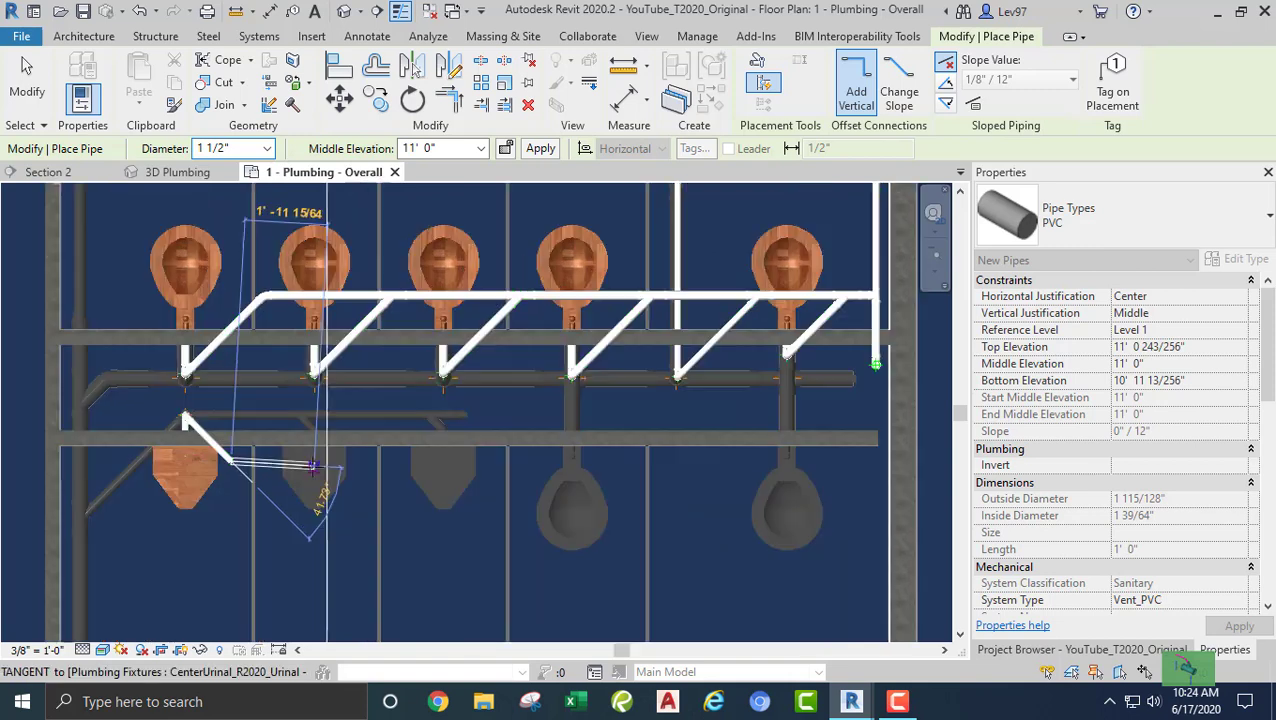
scroll(313, 466, "up", 1)
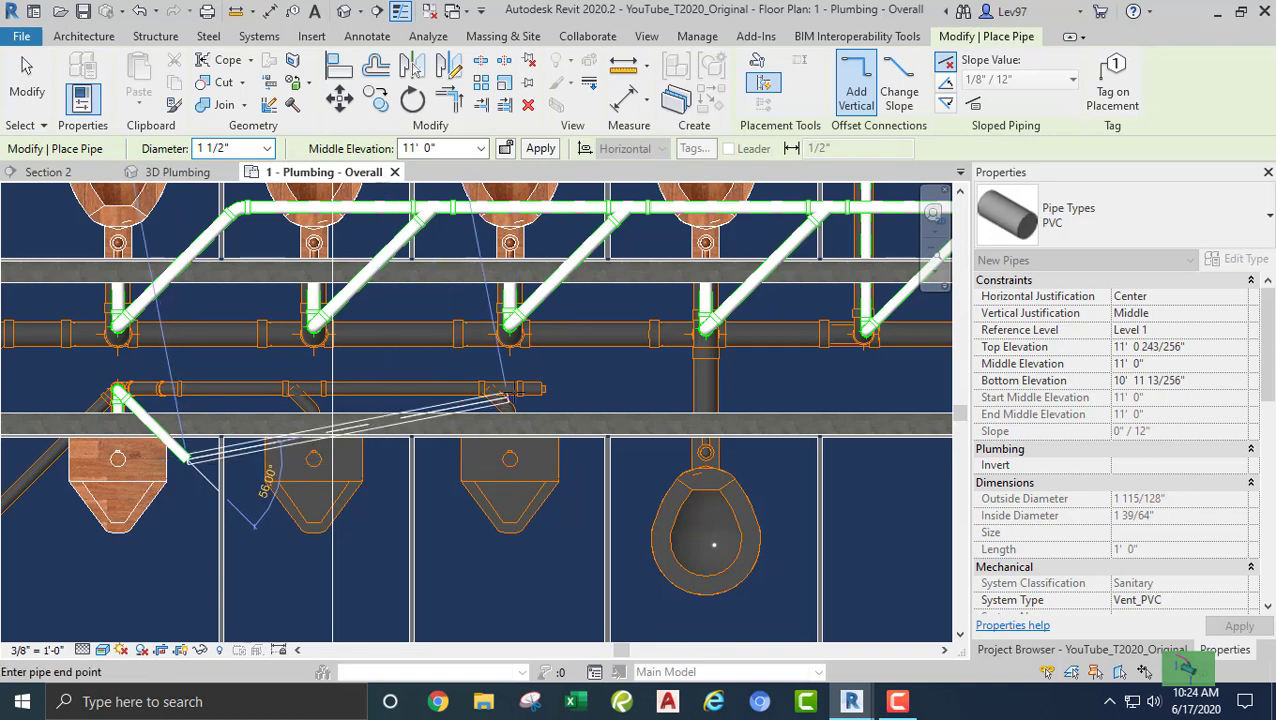
scroll(570, 435, "down", 1)
middle_click_drag(857, 444, 358, 466)
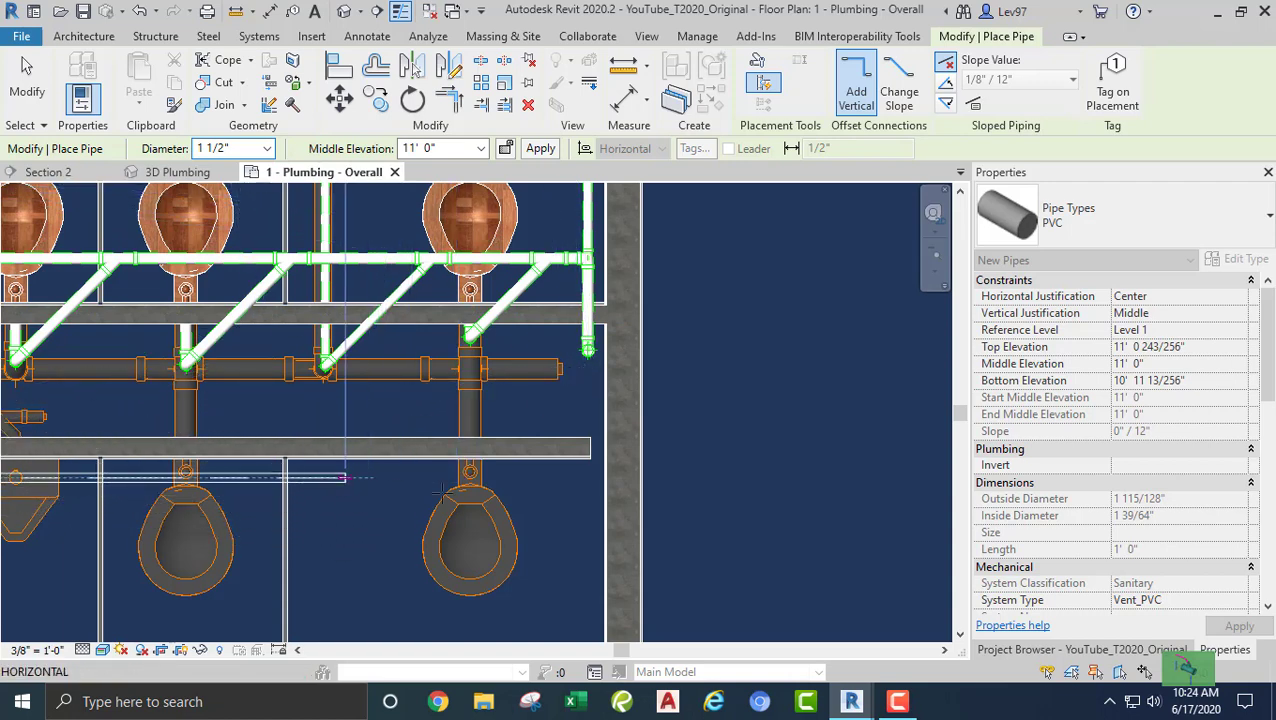
middle_click_drag(350, 483, 502, 496)
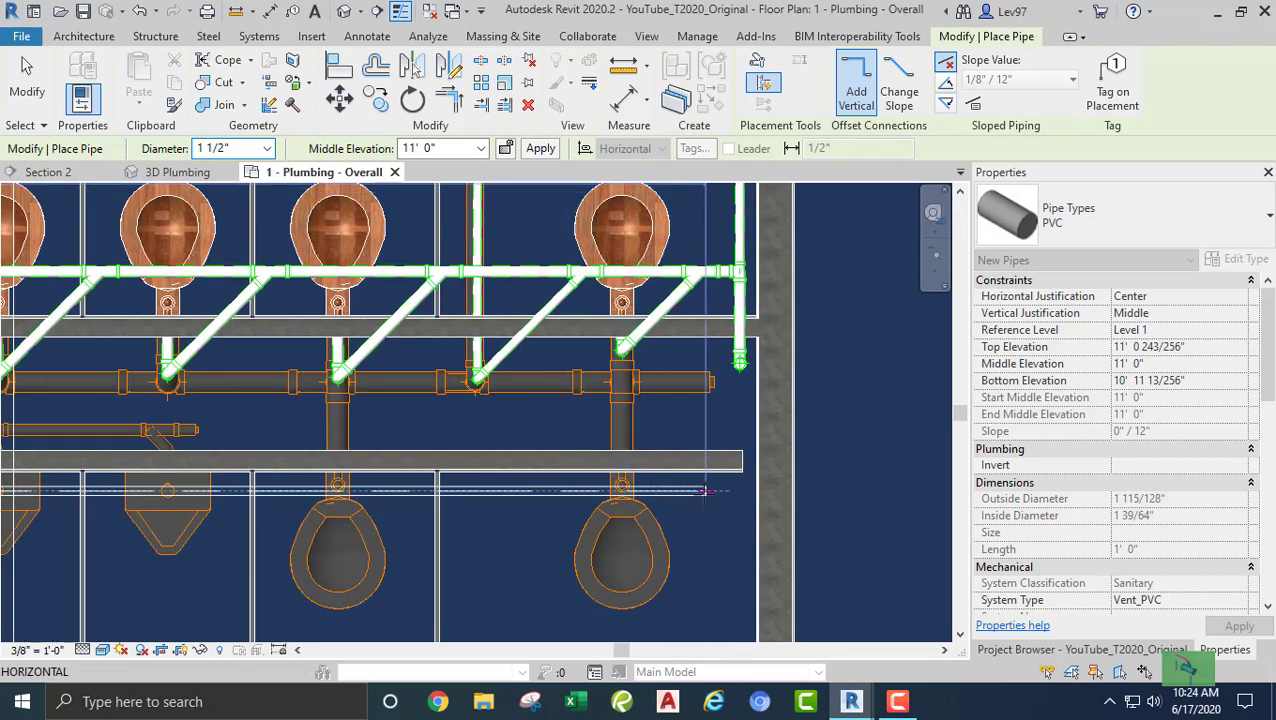
left_click(700, 491)
key("Escape")
key("Escape")
Draw a vent pipe from the second urinal's vent connector straight back into the chase, up to the small waste line
middle_click_drag(712, 361, 684, 476)
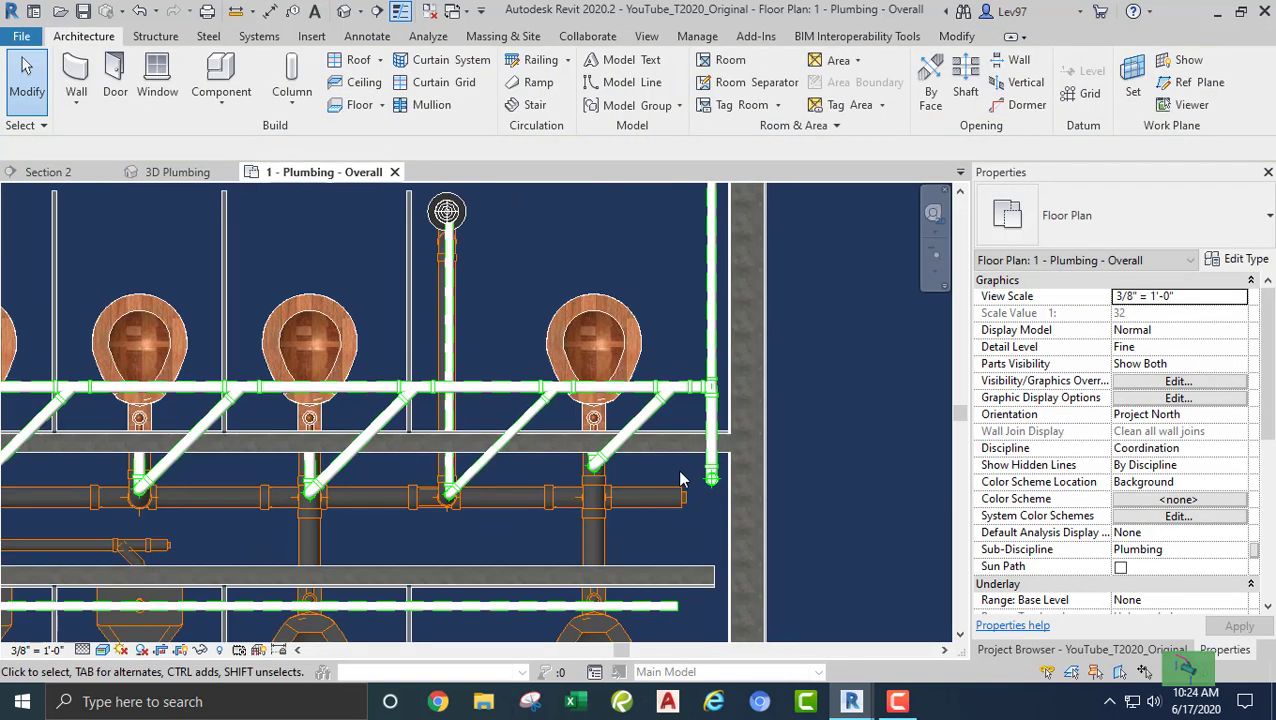
scroll(520, 515, "down", 2)
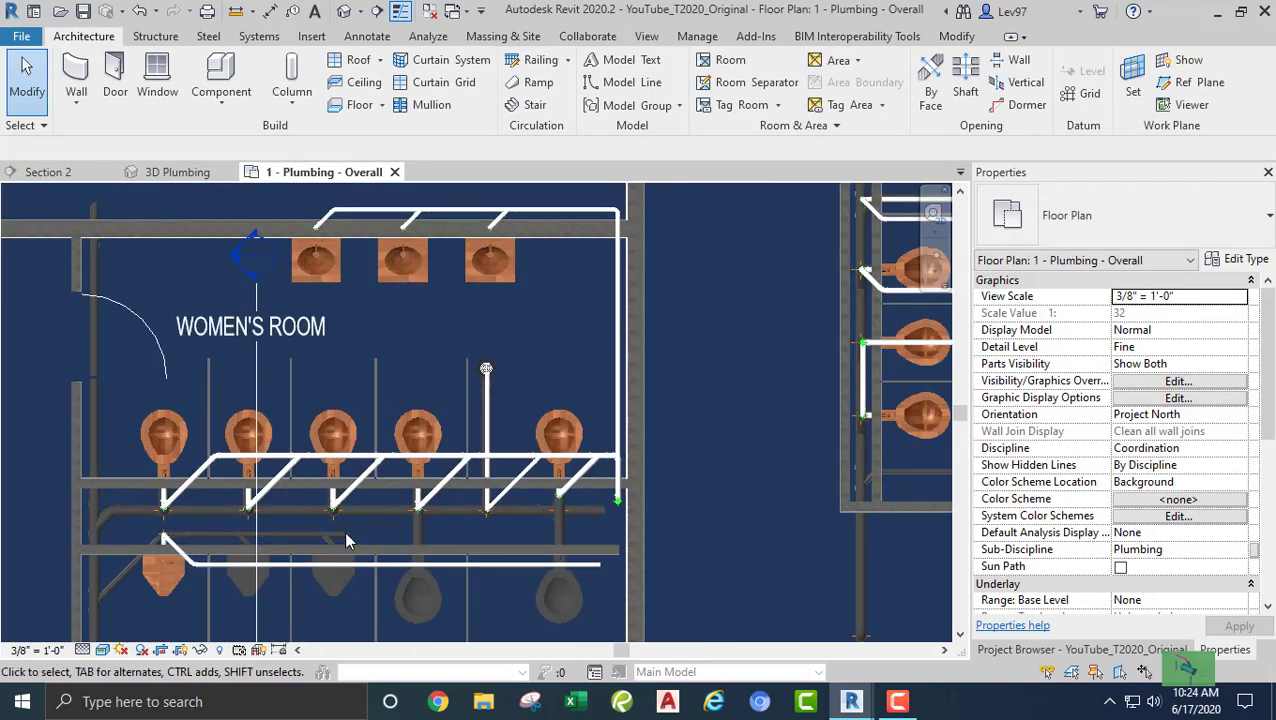
middle_click_drag(277, 534, 555, 487)
scroll(428, 505, "up", 2)
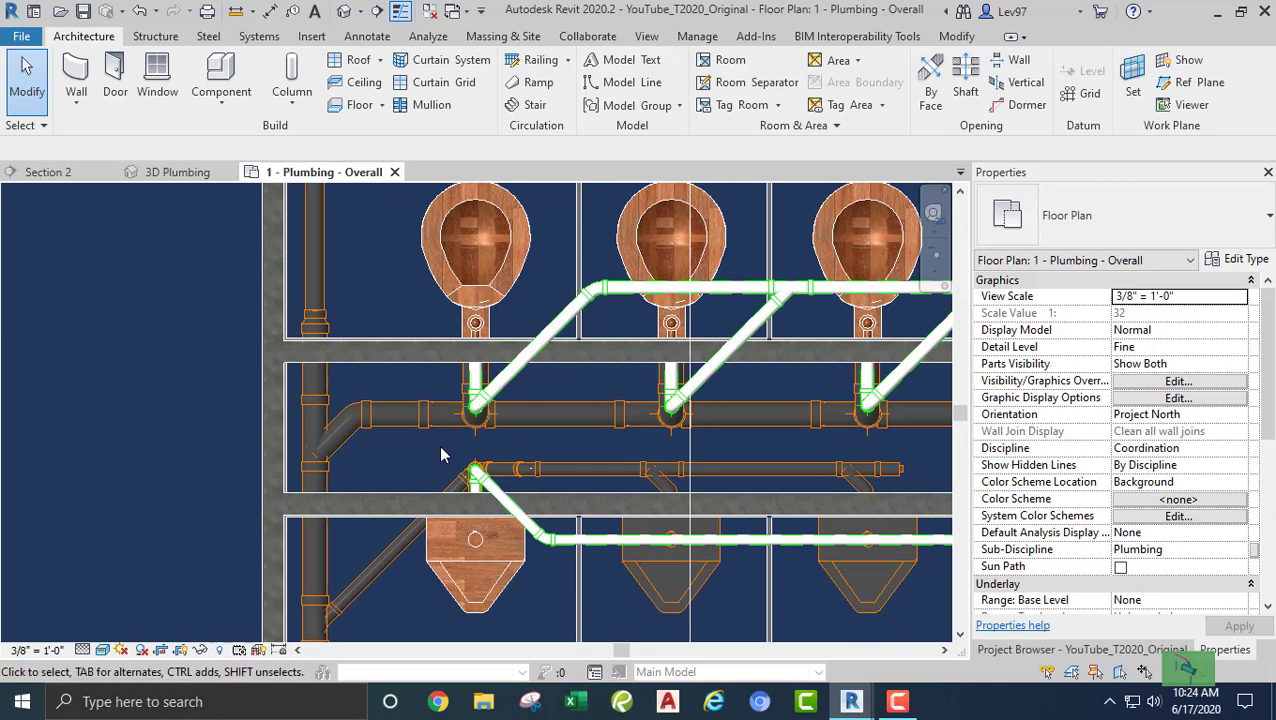
scroll(455, 482, "up", 2)
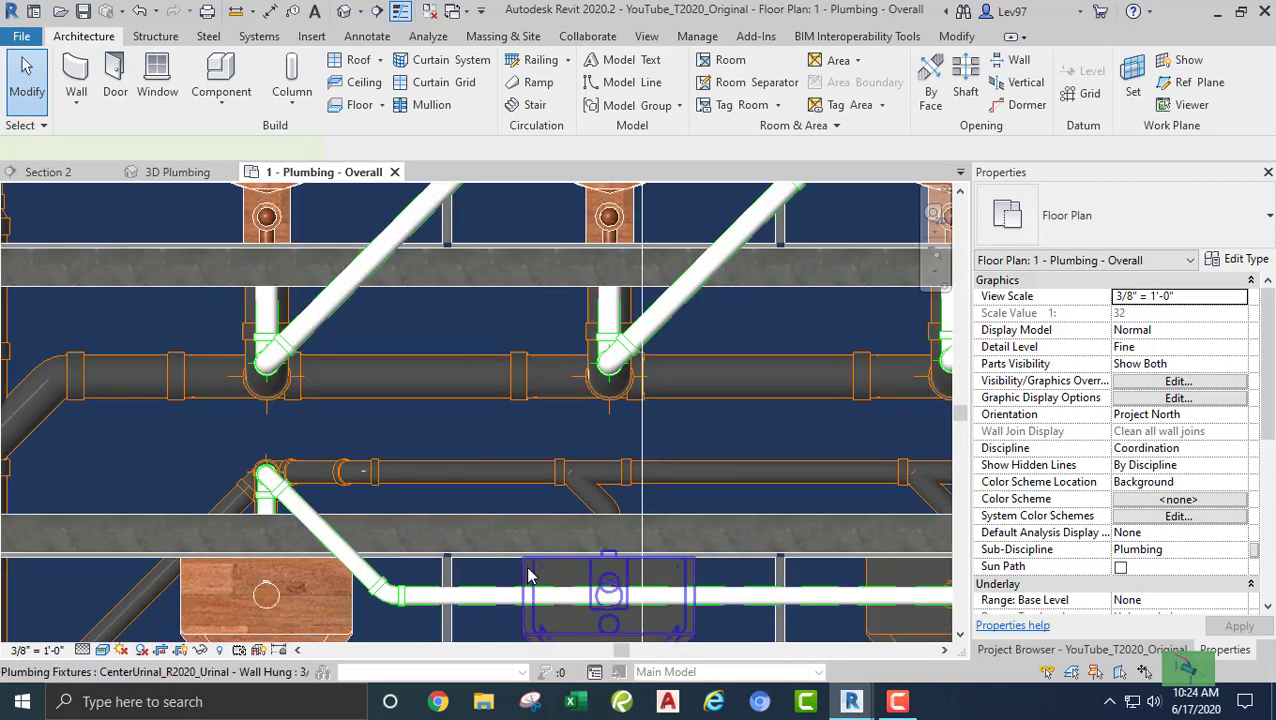
left_click(529, 575)
scroll(607, 490, "up", 4)
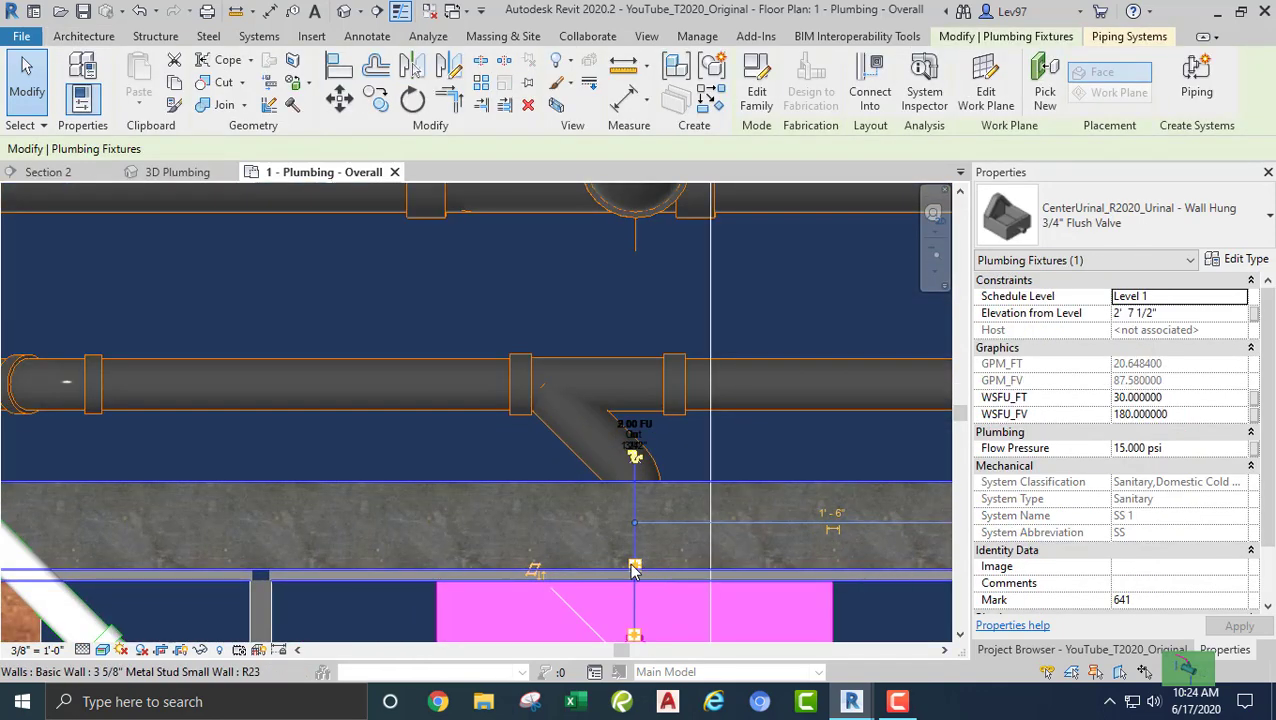
right_click(636, 570)
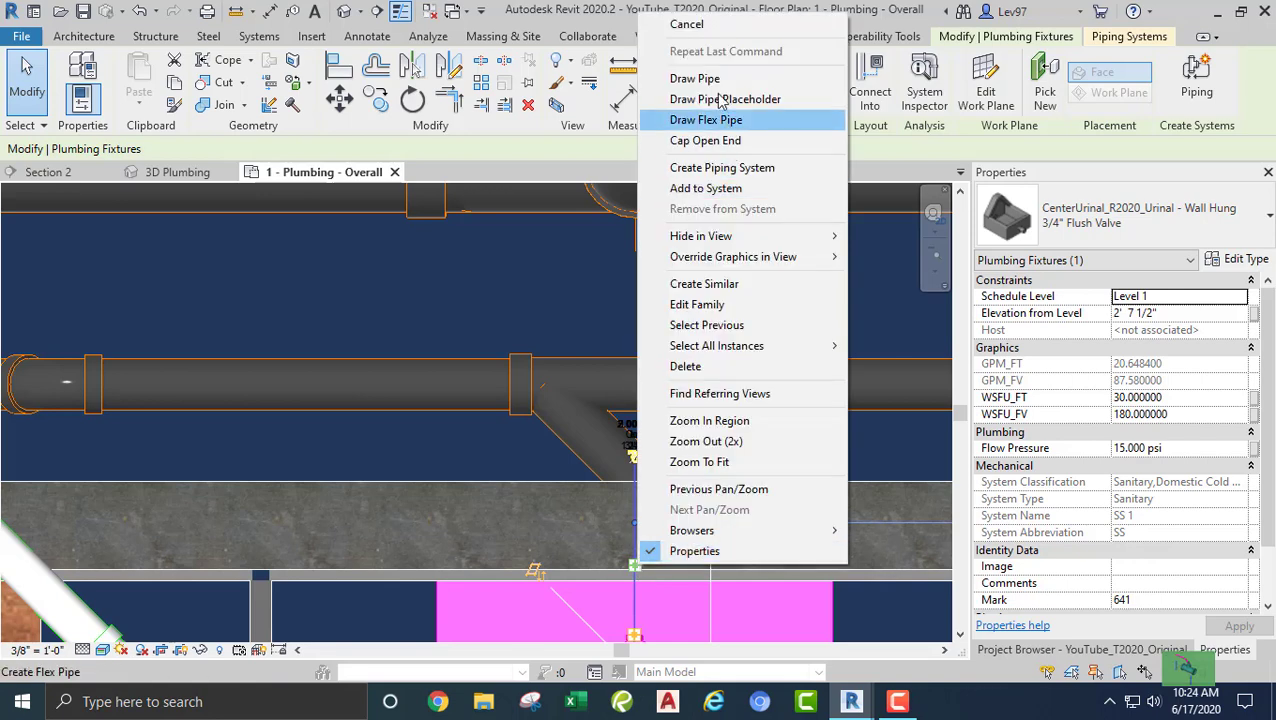
left_click(700, 84)
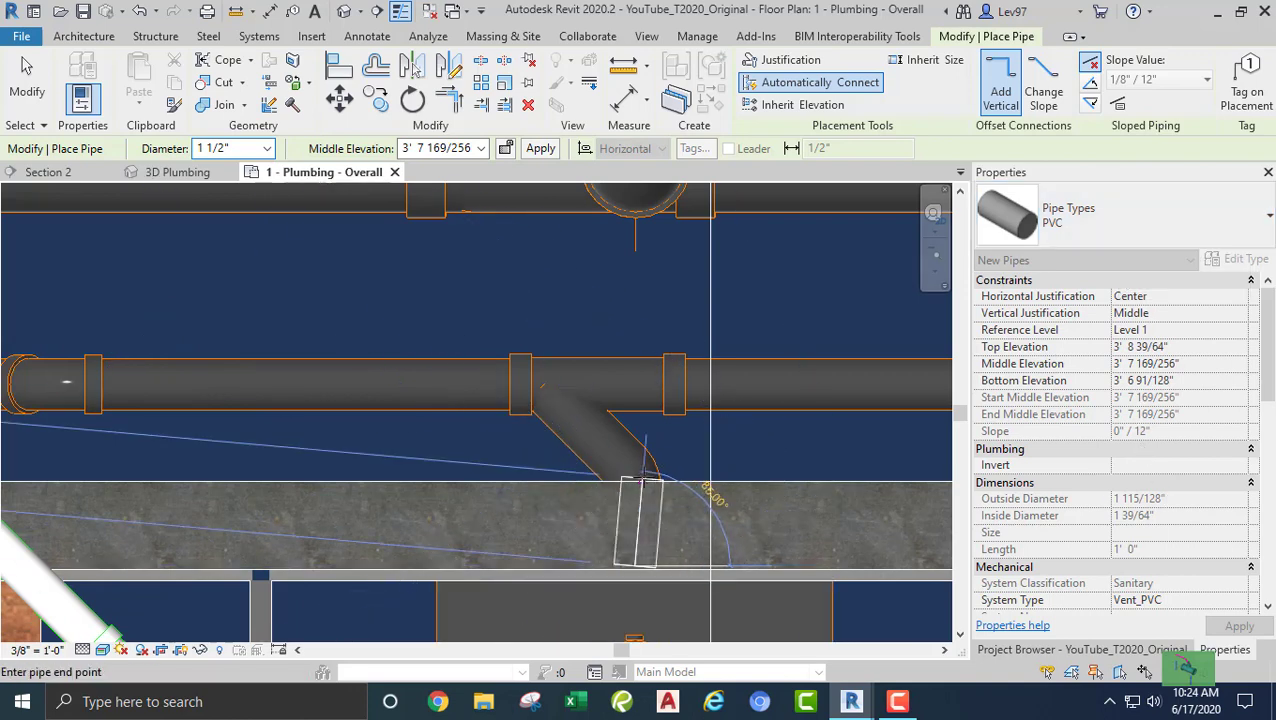
left_click(634, 386)
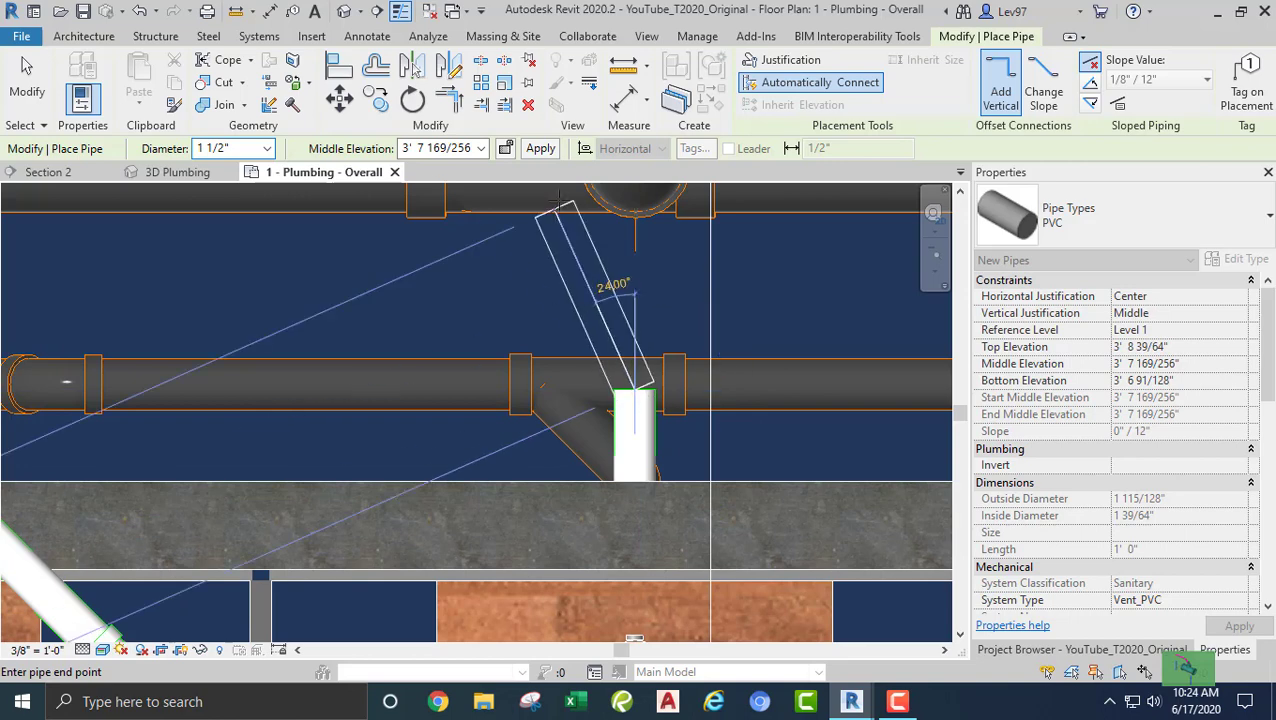
Raise the second urinal's vent to an 11' 0" middle elevation and draw a short 45° branch toward the horizontal vent main
left_click(458, 148)
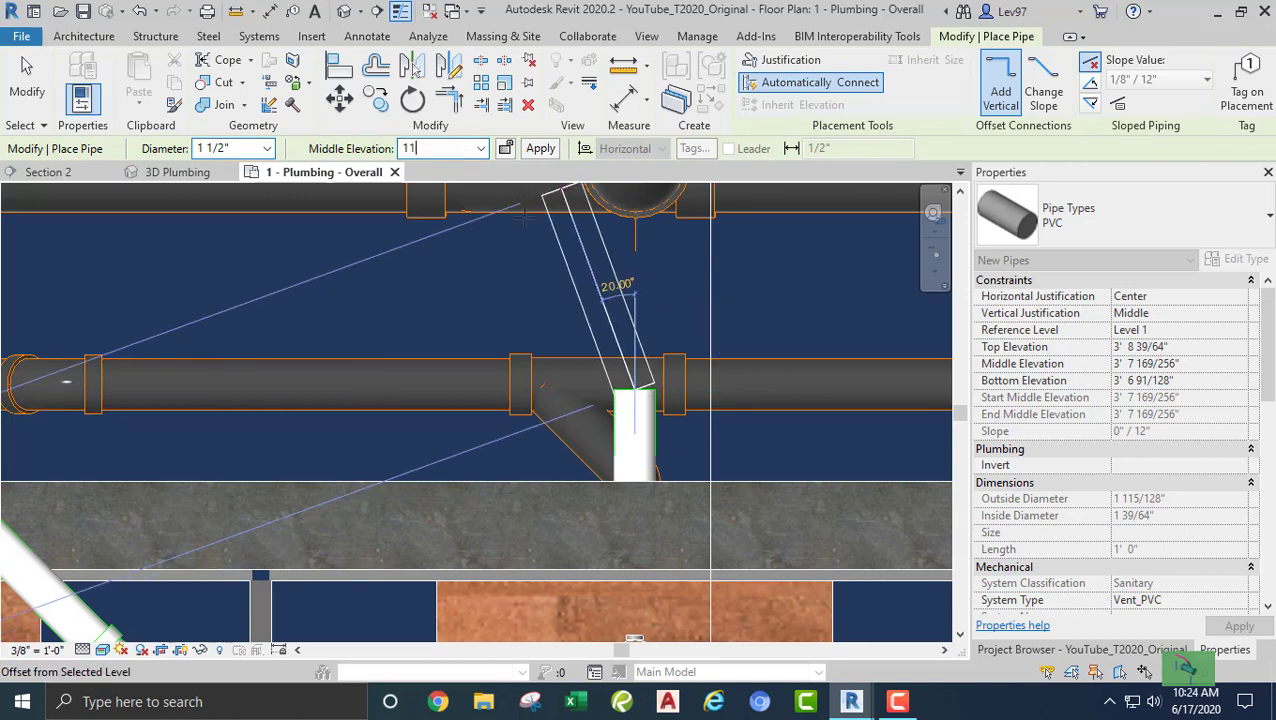
type("11")
key("Return")
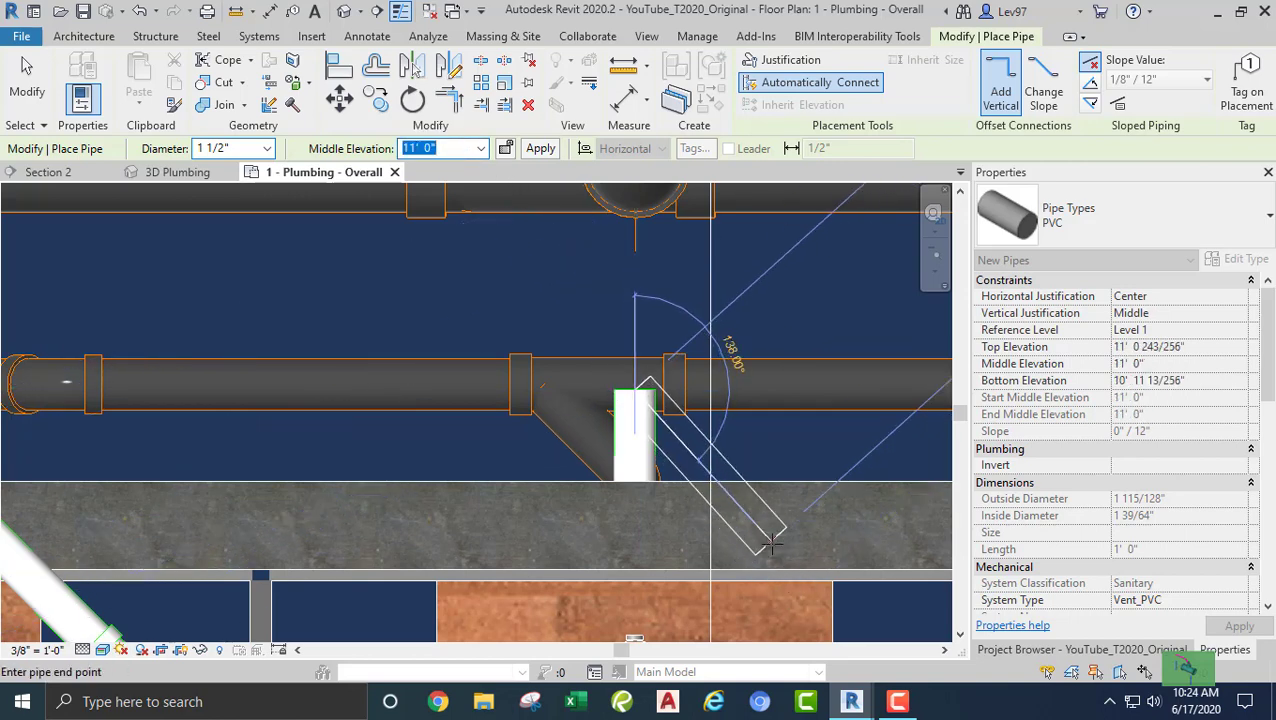
left_click(778, 537)
scroll(775, 537, "down", 3)
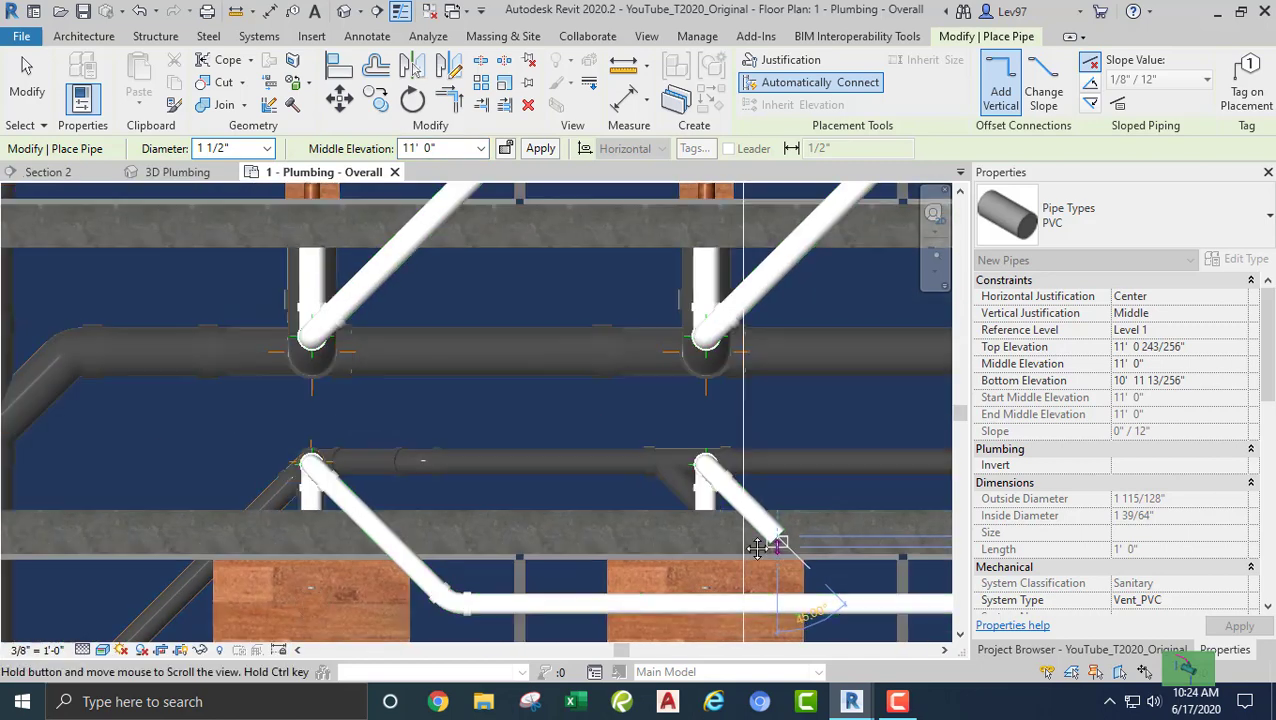
middle_click_drag(775, 537, 665, 500)
scroll(722, 566, "up", 3)
key("Escape")
key("Escape")
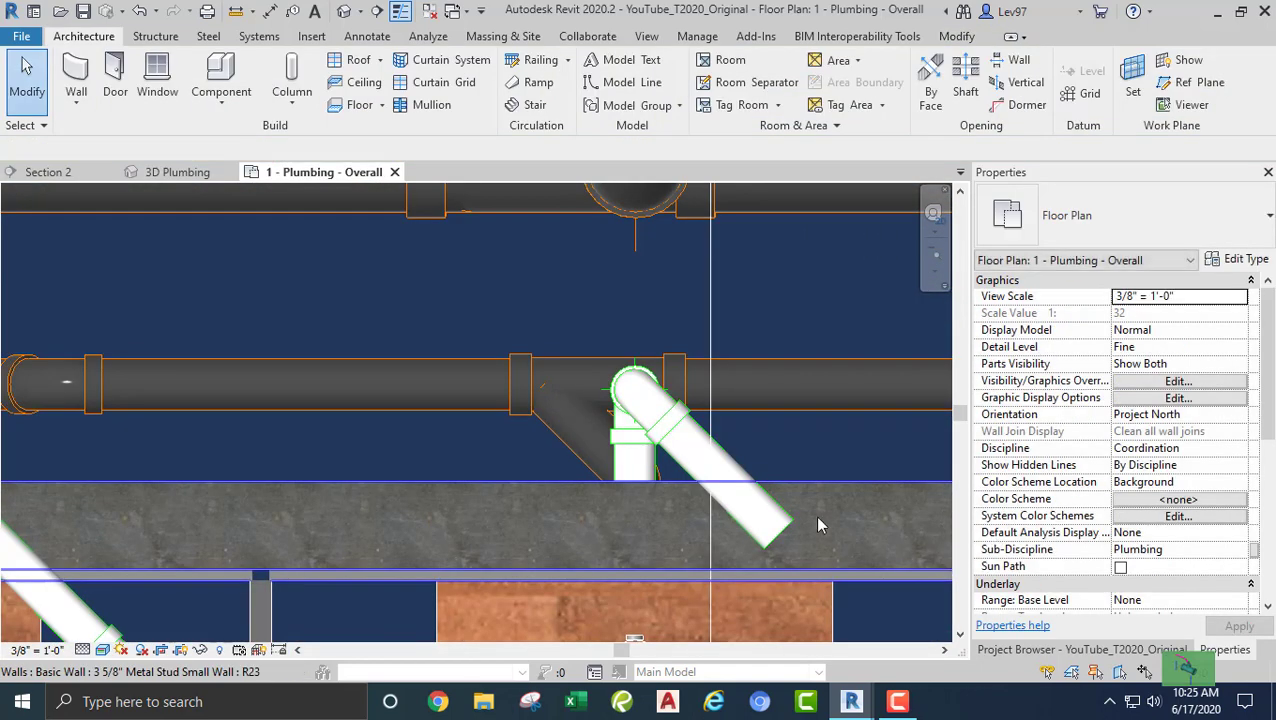
Extend the second urinal's diagonal vent branch to the horizontal vent main with Trim/Extend Single Element
middle_click_drag(780, 473, 640, 273)
middle_click_drag(755, 385, 769, 401)
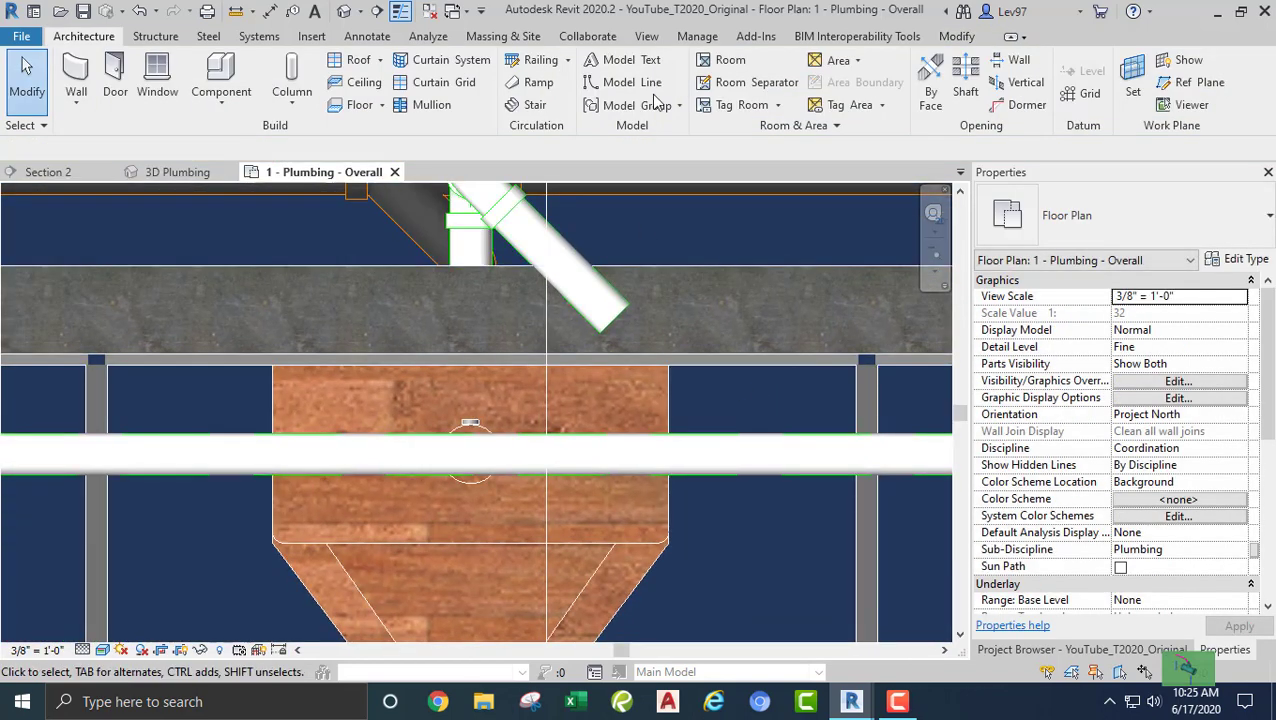
left_click(956, 37)
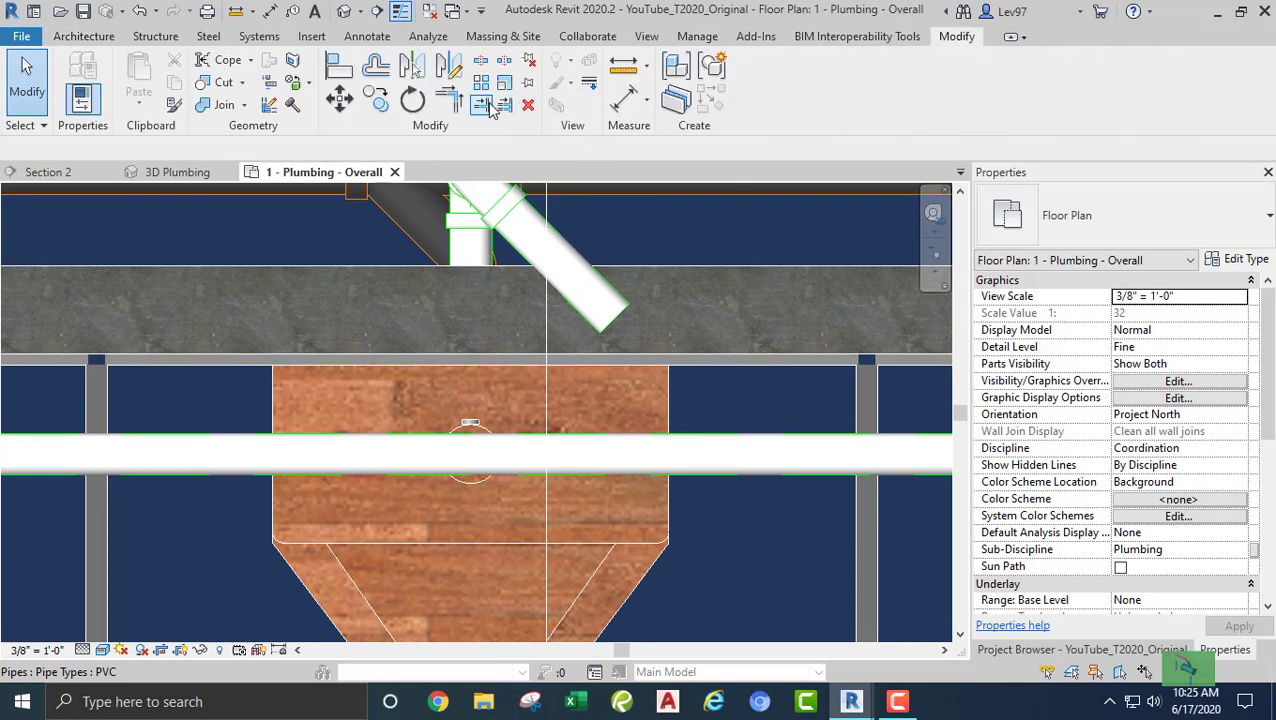
left_click(482, 105)
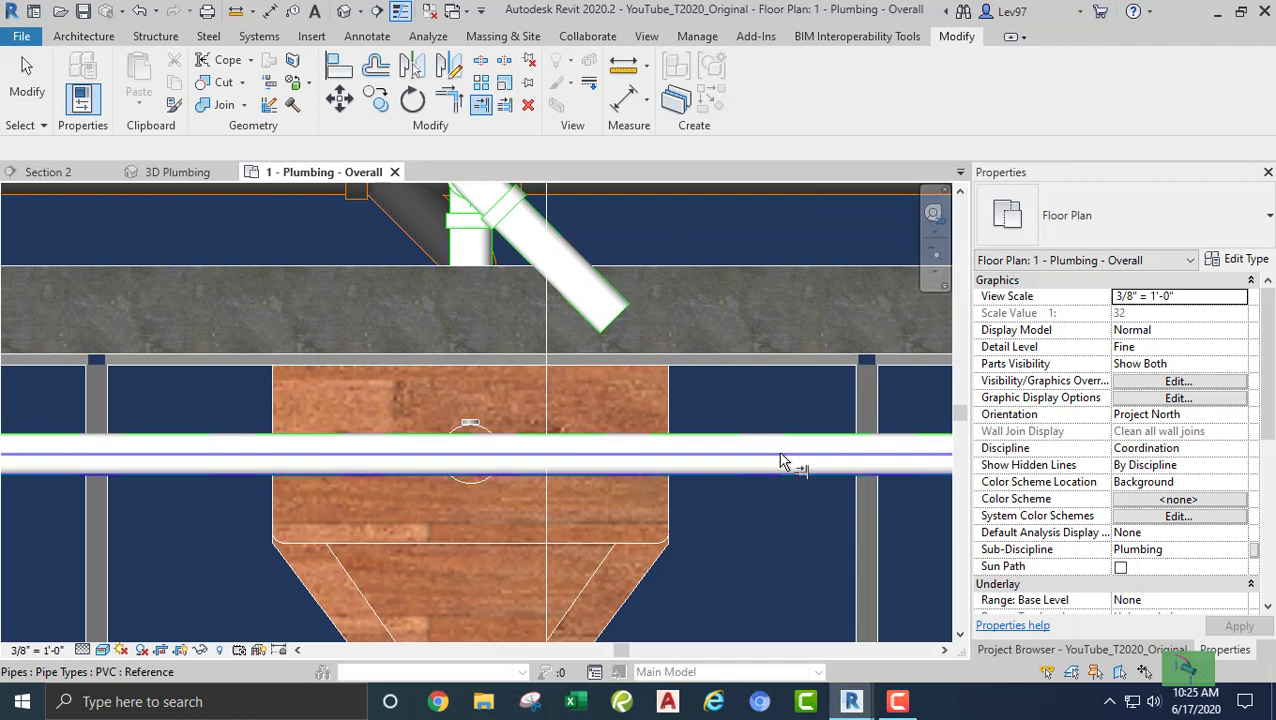
left_click(784, 461)
left_click(580, 292)
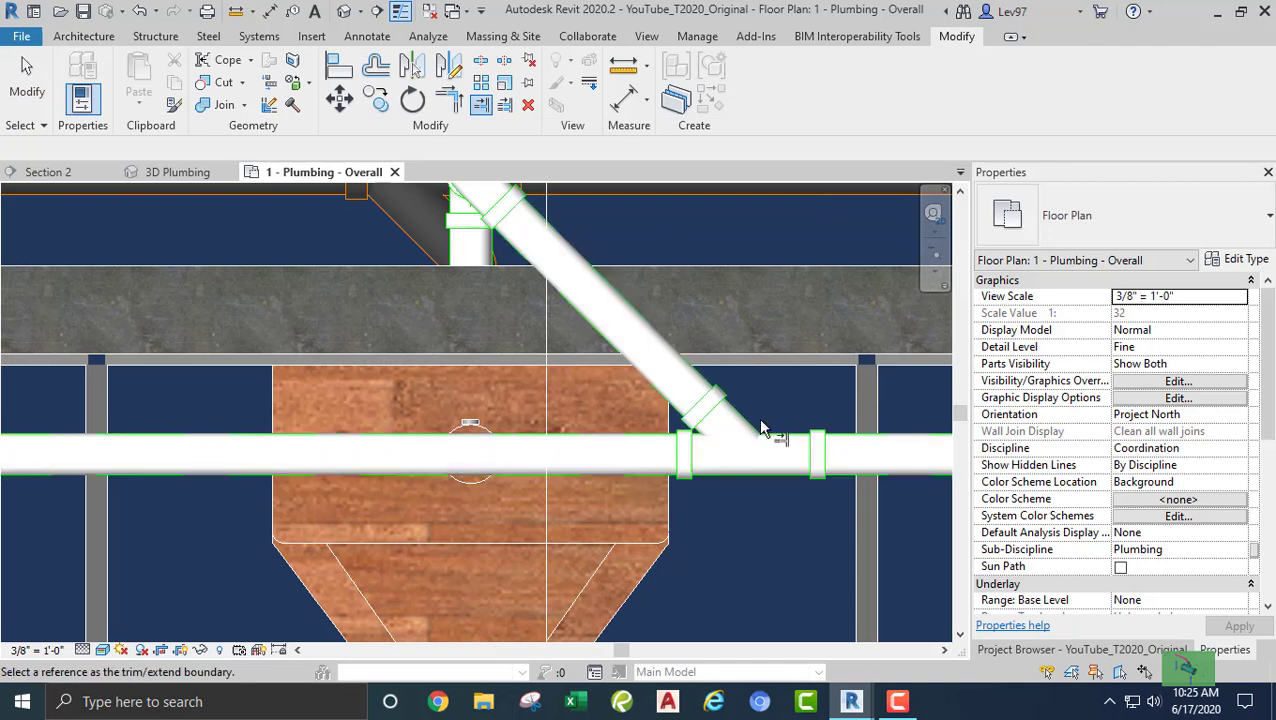
key("Escape")
scroll(770, 425, "down", 8)
middle_click_drag(797, 429, 440, 394)
scroll(440, 394, "up", 1)
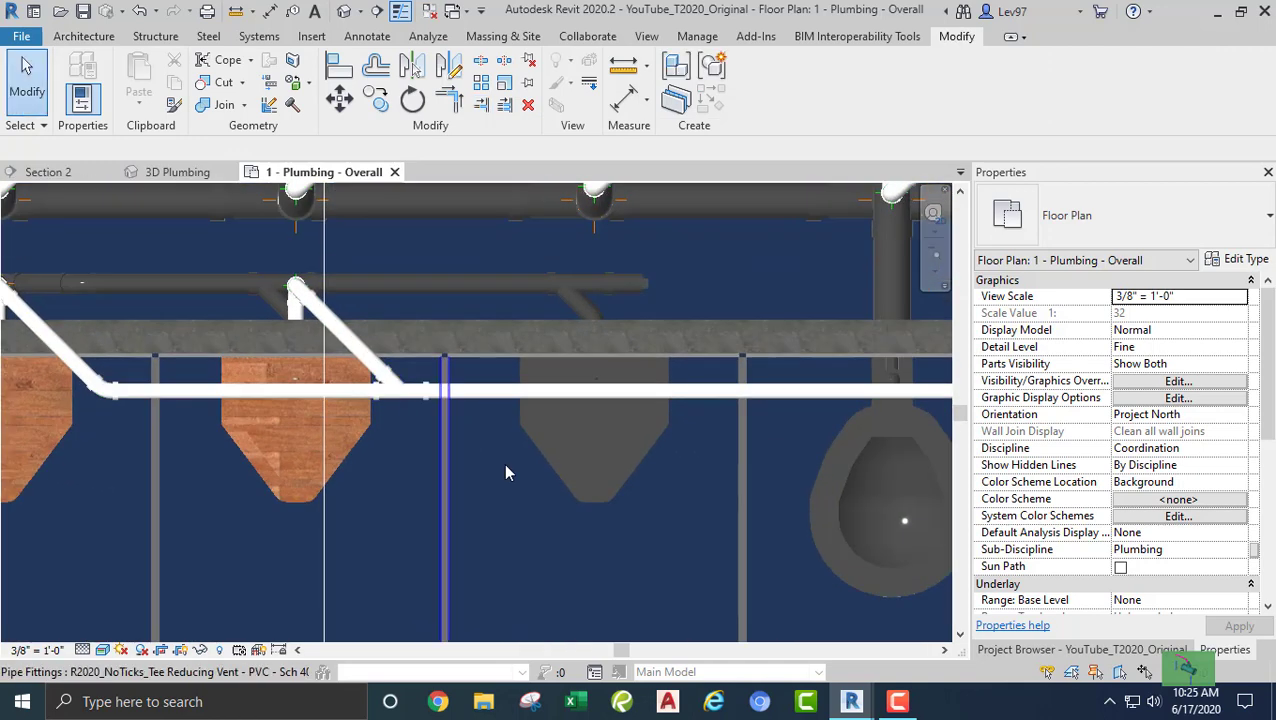
Draw a vent pipe from the third urinal's vent connector straight back into the chase, up to the small waste line
left_click(555, 472)
scroll(590, 380, "up", 2)
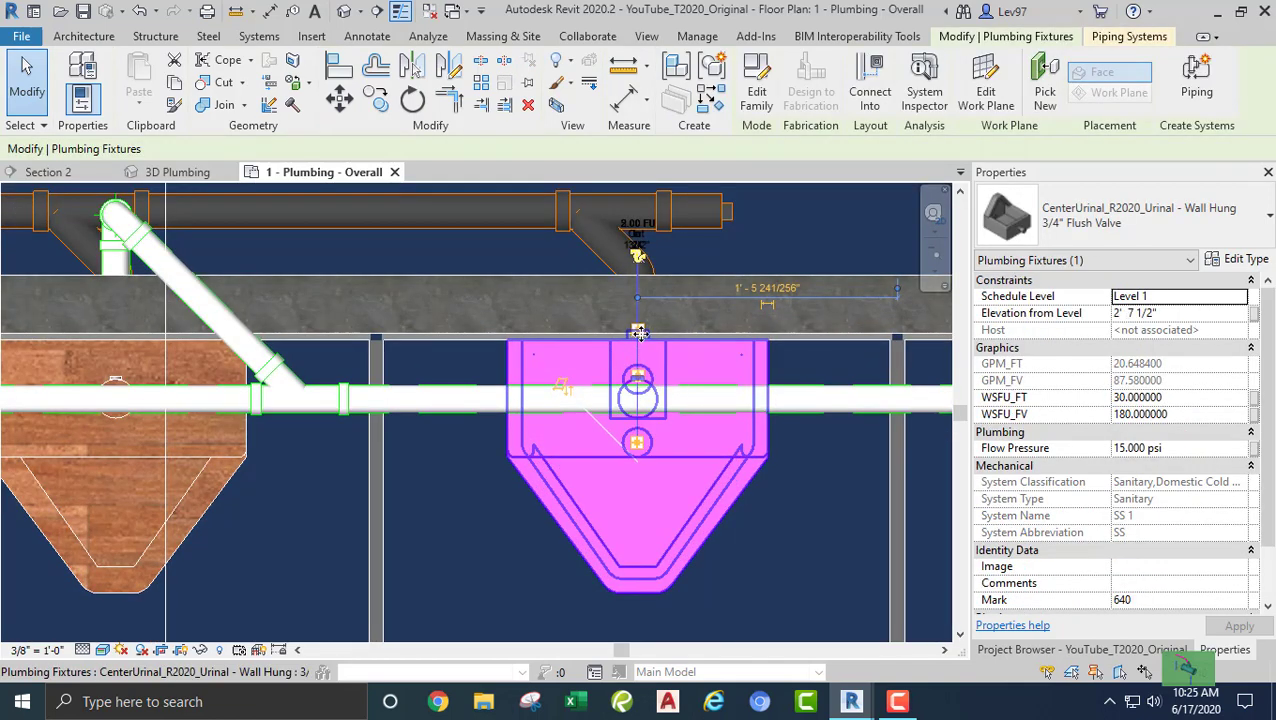
right_click(638, 333)
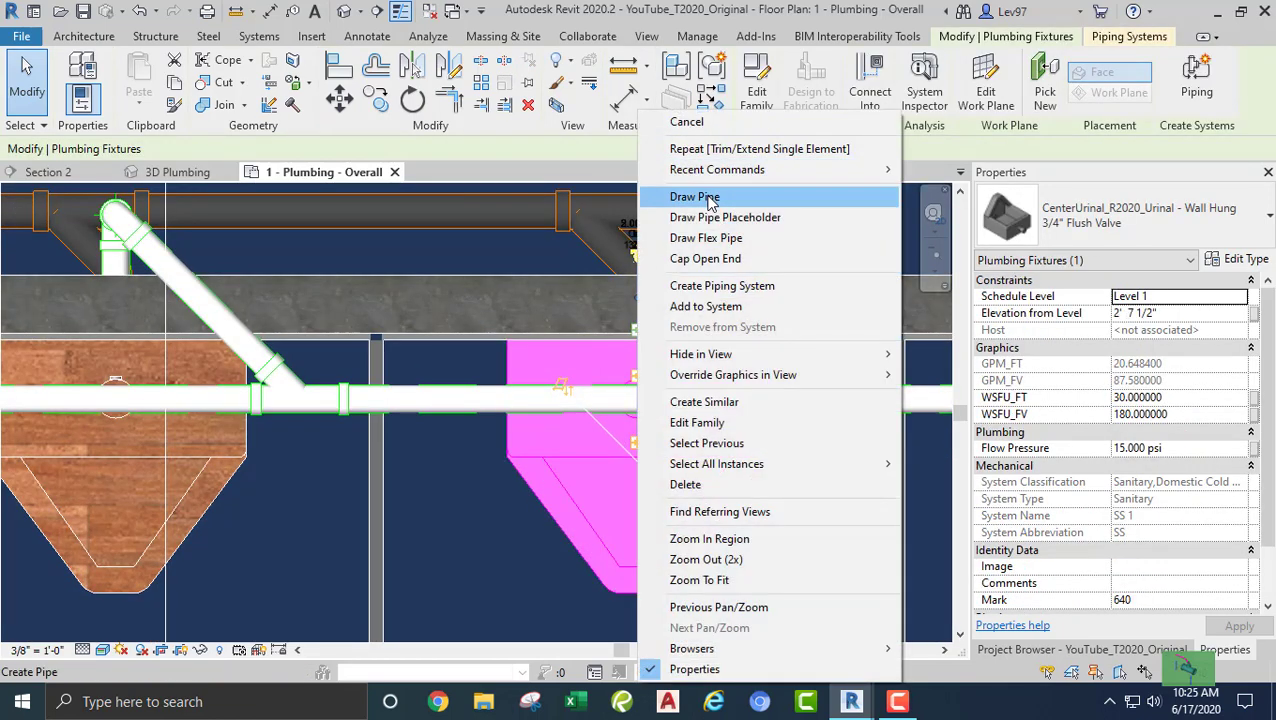
left_click(682, 196)
scroll(638, 254, "down", 2)
middle_click_drag(624, 277, 590, 409)
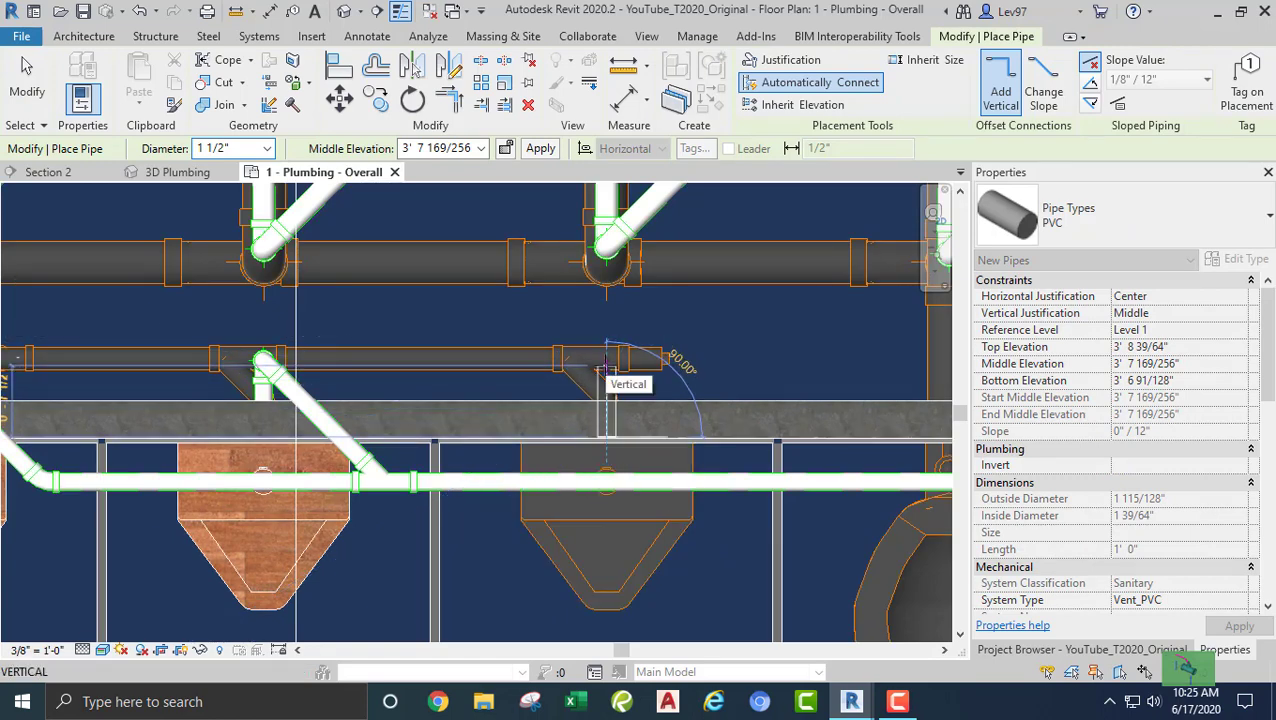
Raise the third urinal's vent to an 11' 0" middle elevation and draw a short 45° branch toward the horizontal vent main
scroll(630, 360, "down", 2)
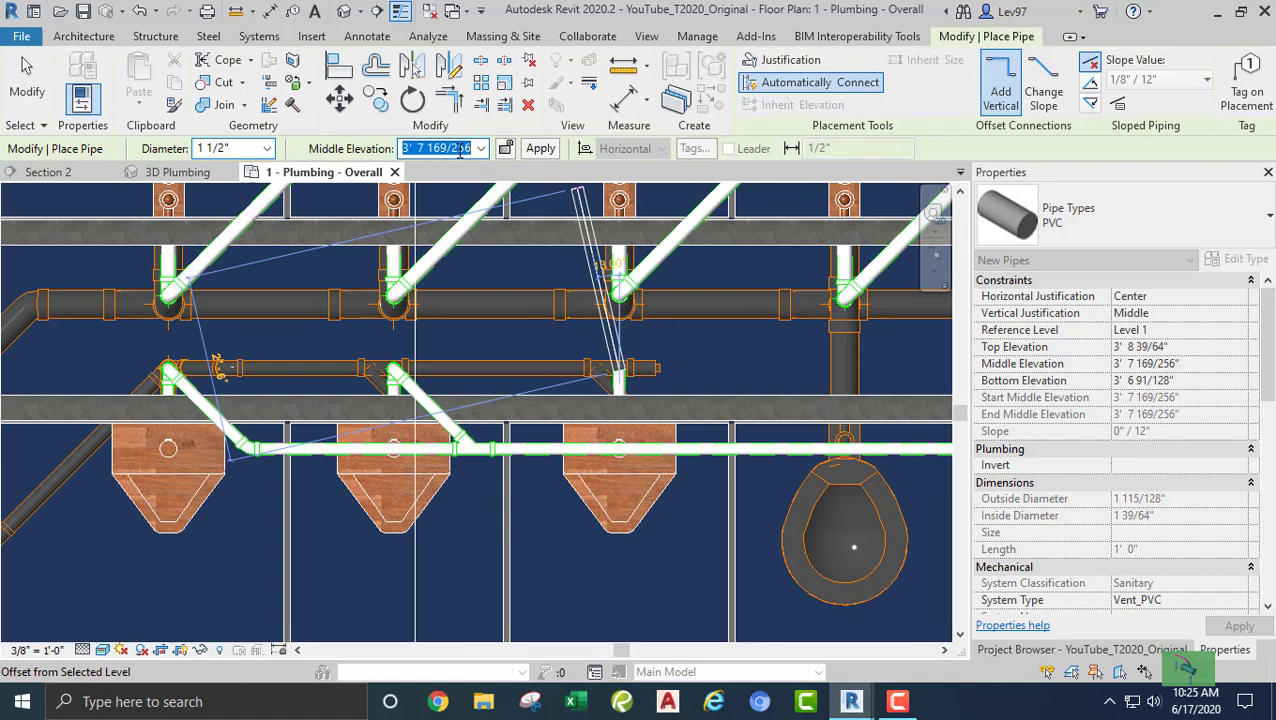
type("11' 0")
key("Return")
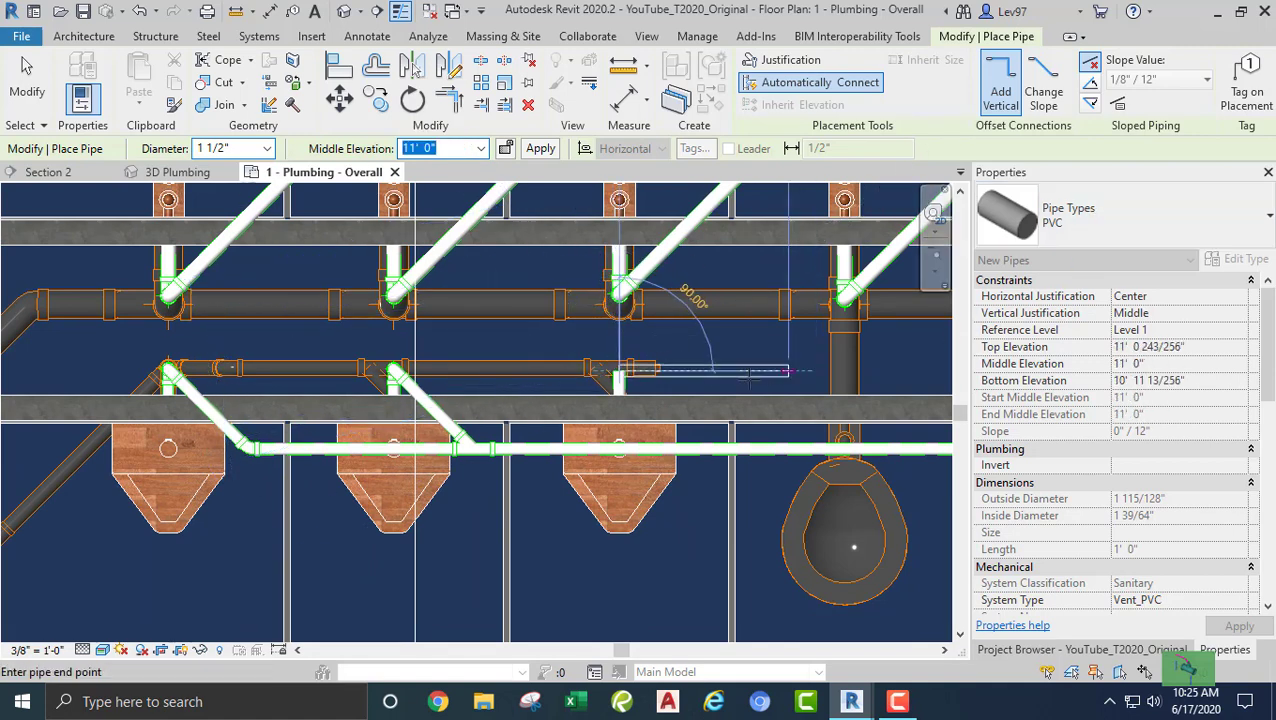
scroll(682, 420, "up", 2)
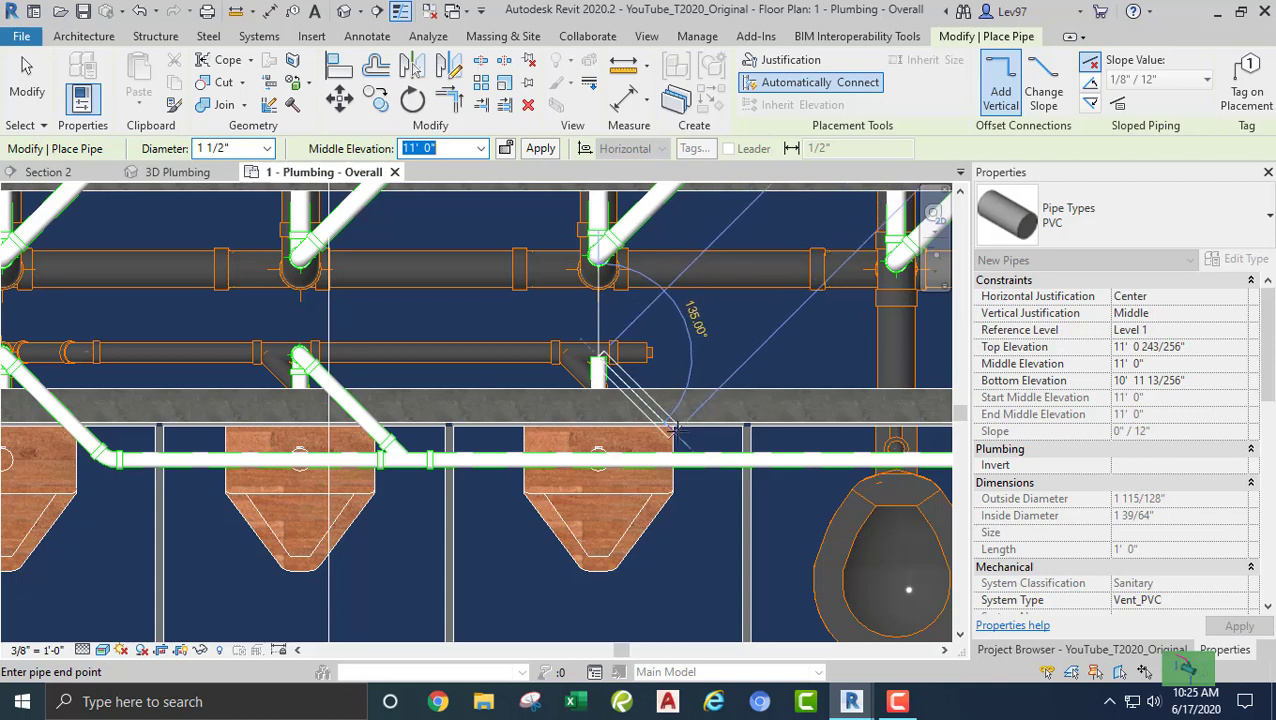
left_click(675, 428)
key("Escape")
key("Escape")
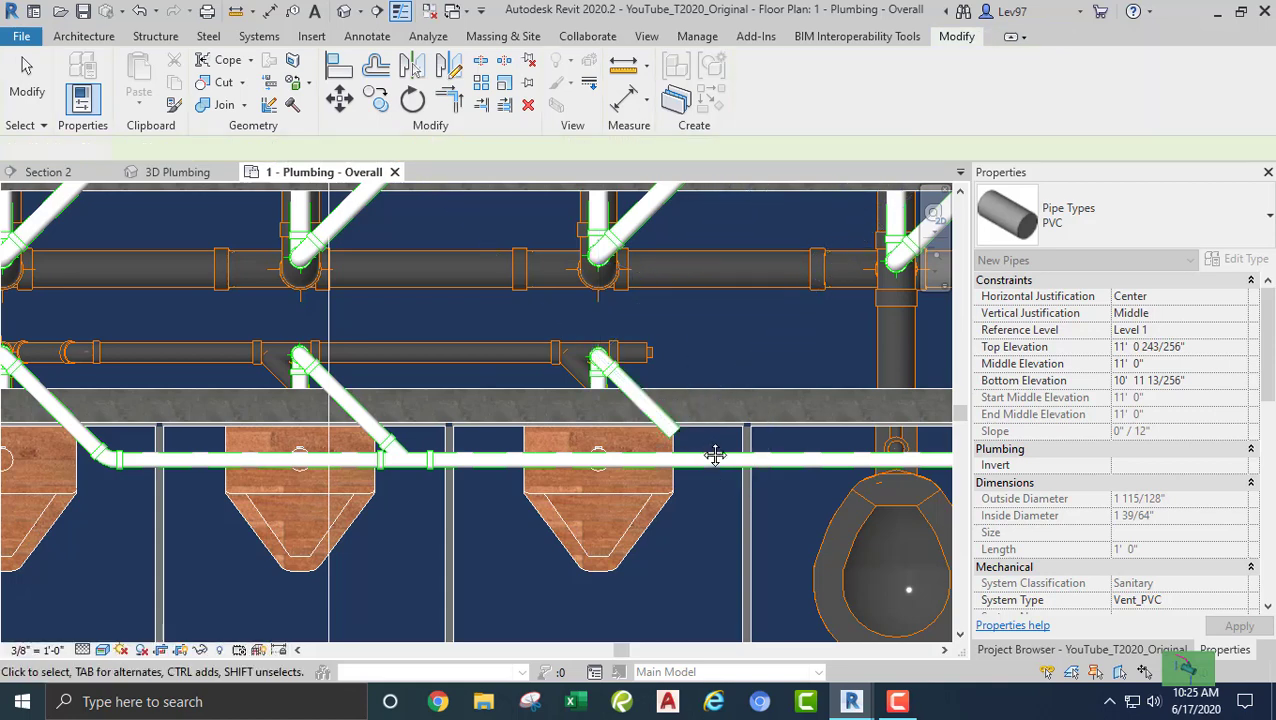
Extend the third urinal's diagonal vent branch to the horizontal vent main with Trim/Extend Single Element
middle_click_drag(650, 376, 450, 276)
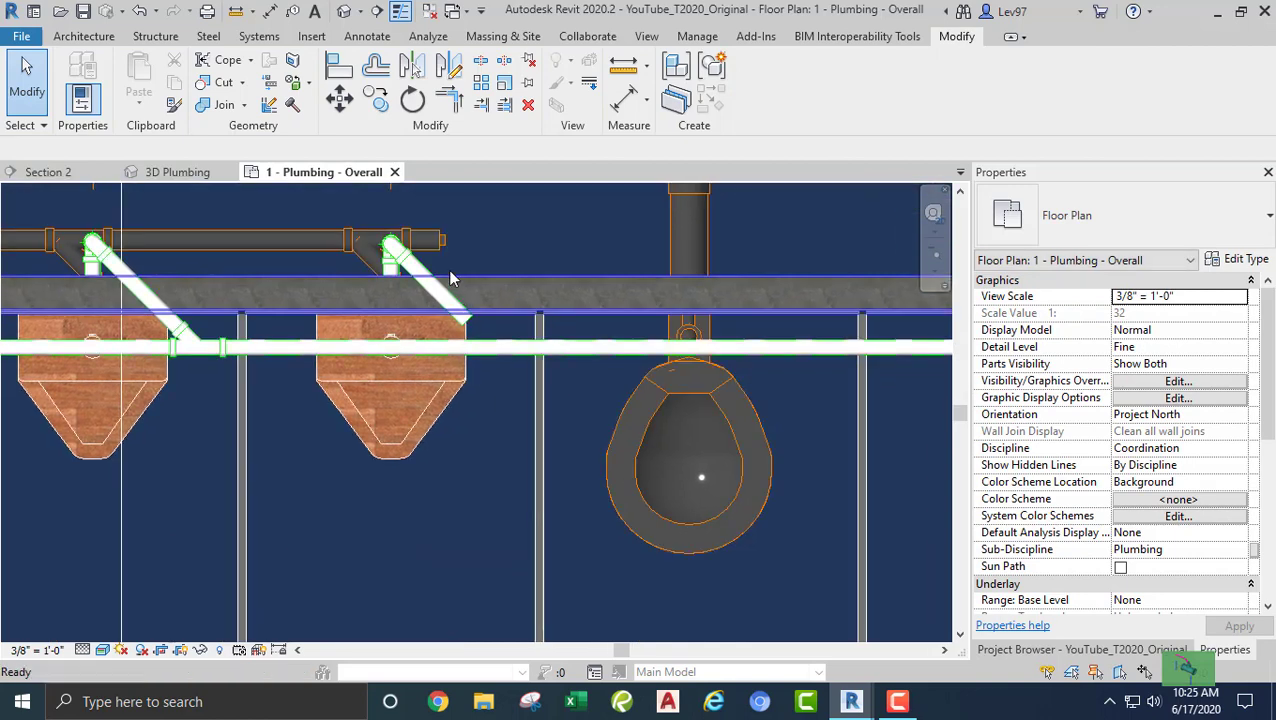
left_click(482, 108)
left_click(512, 350)
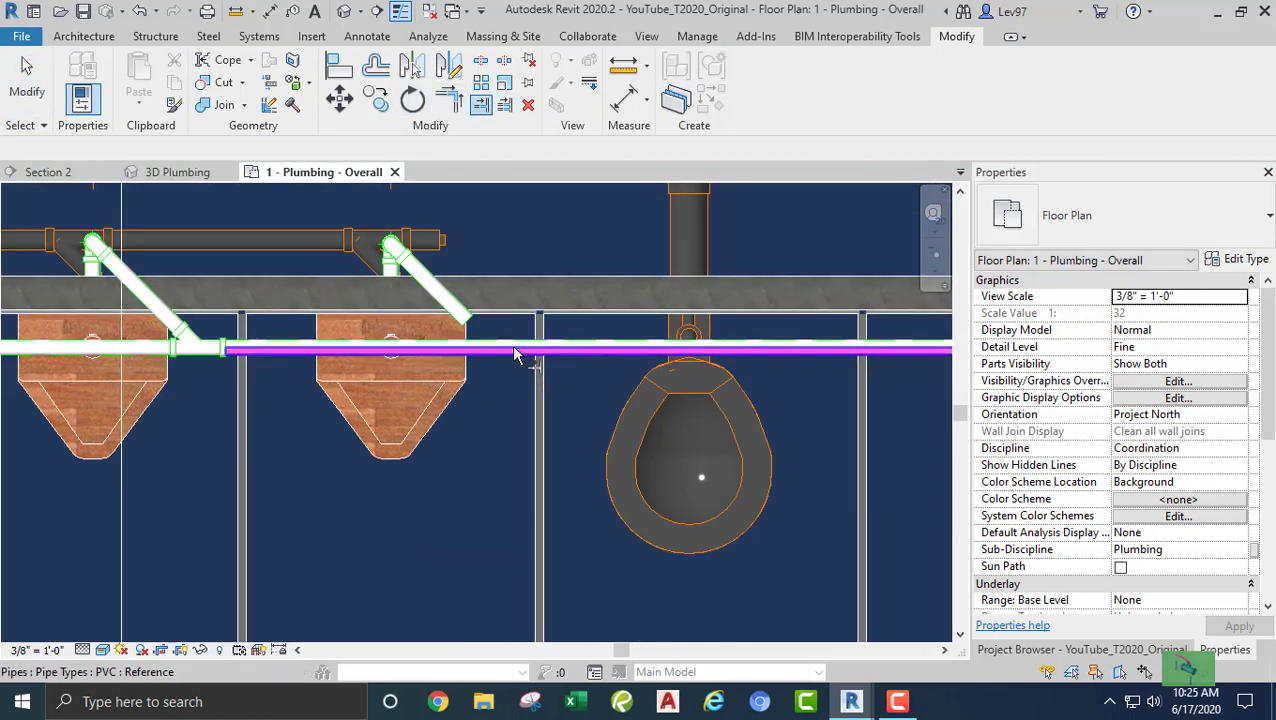
left_click(440, 289)
key("Escape")
scroll(491, 251, "down", 2)
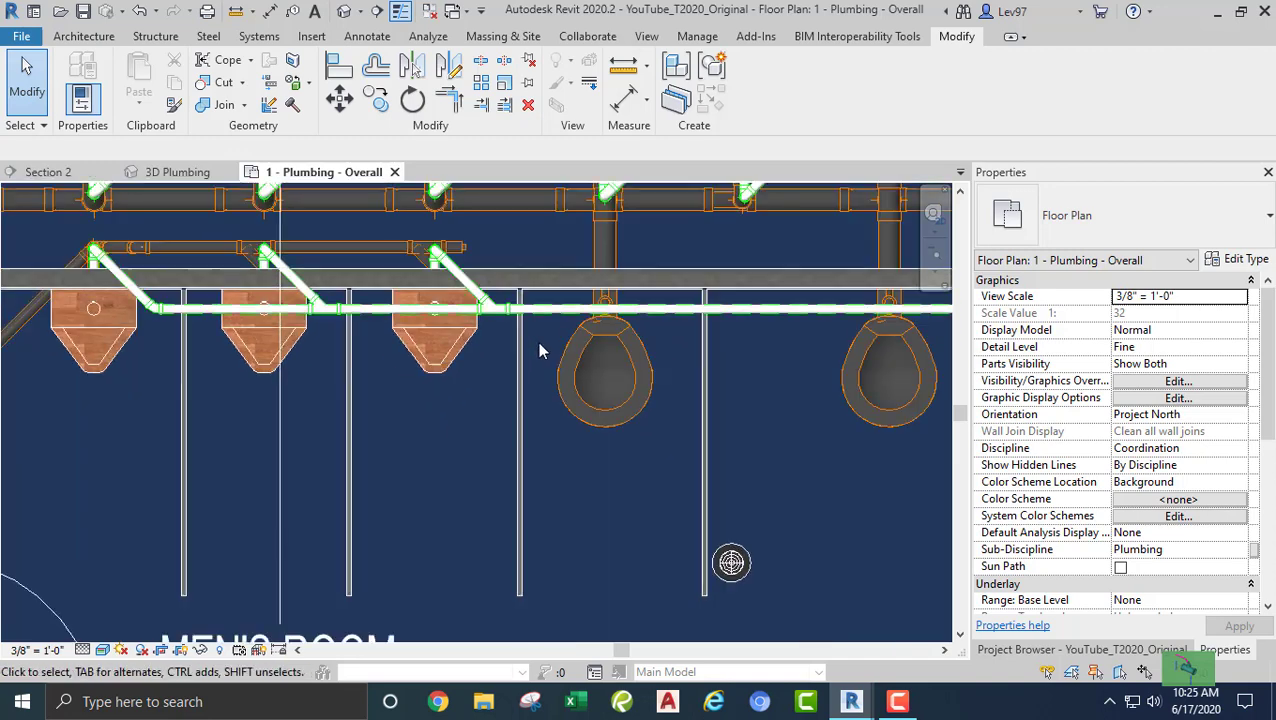
Examine how the urinal vents and the toilet vents run through the chase to their separate horizontal mains
scroll(461, 372, "down", 2)
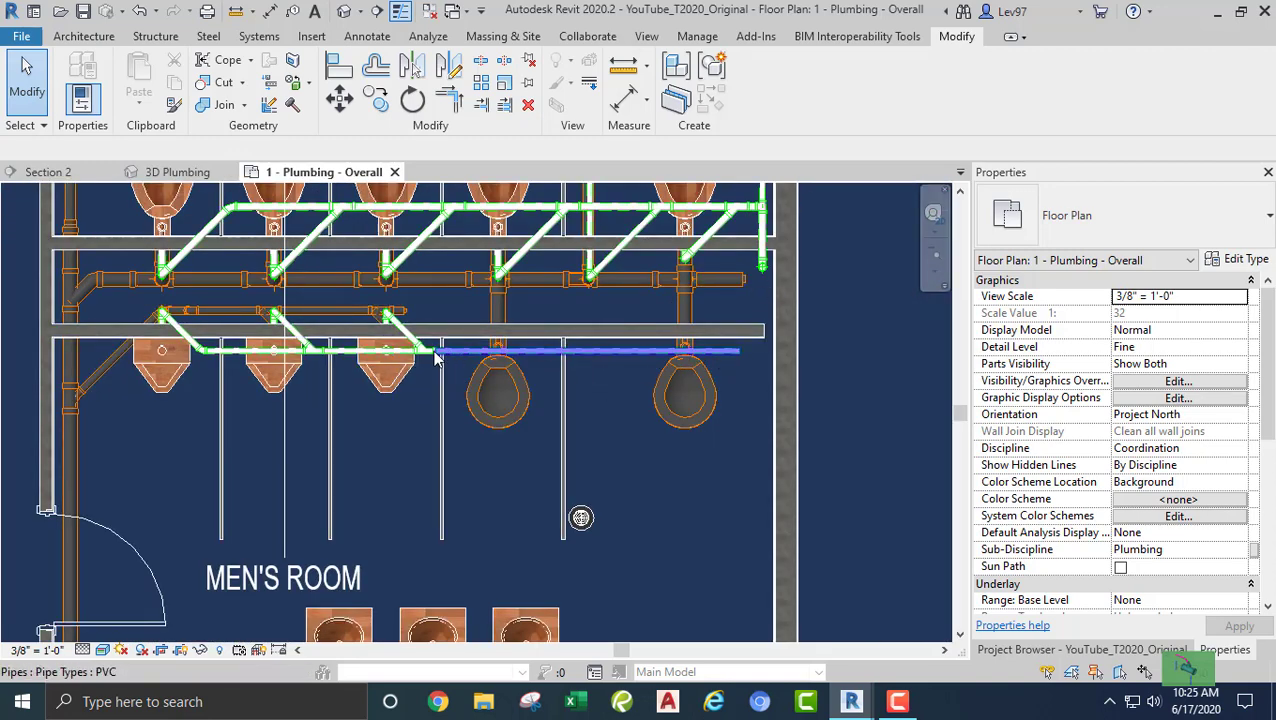
middle_click_drag(310, 346, 540, 462)
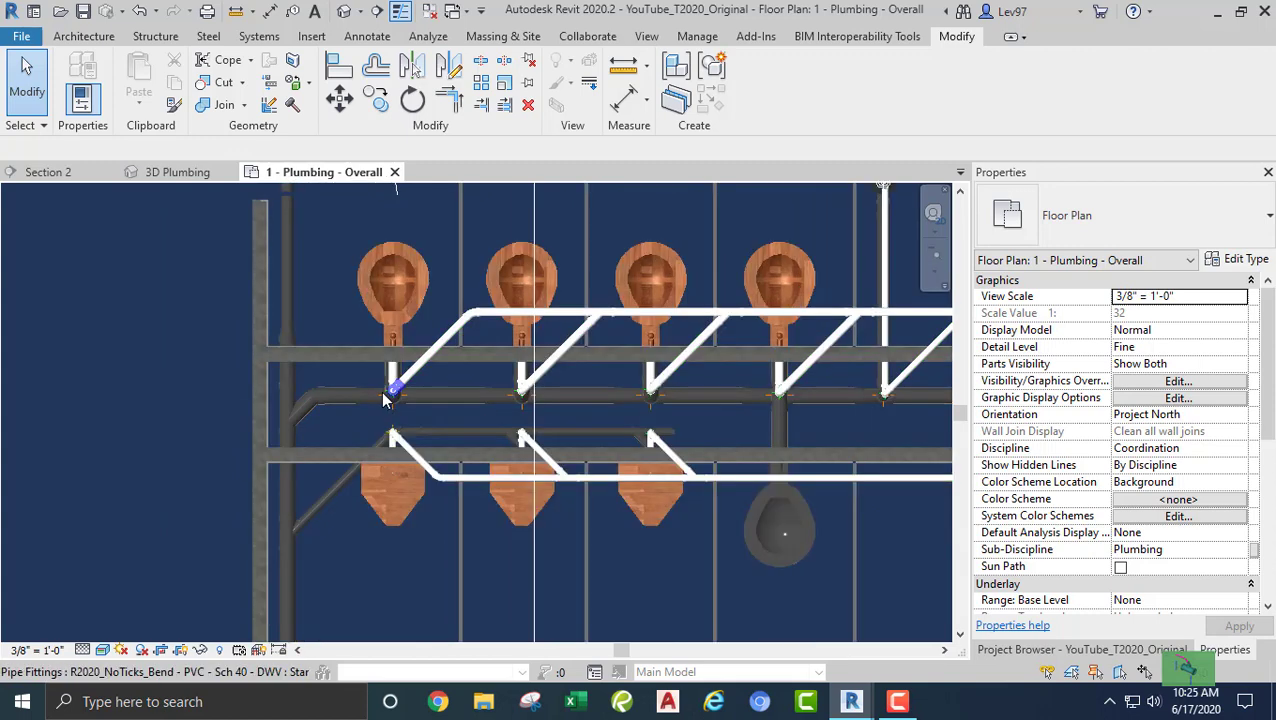
scroll(395, 370, "up", 4)
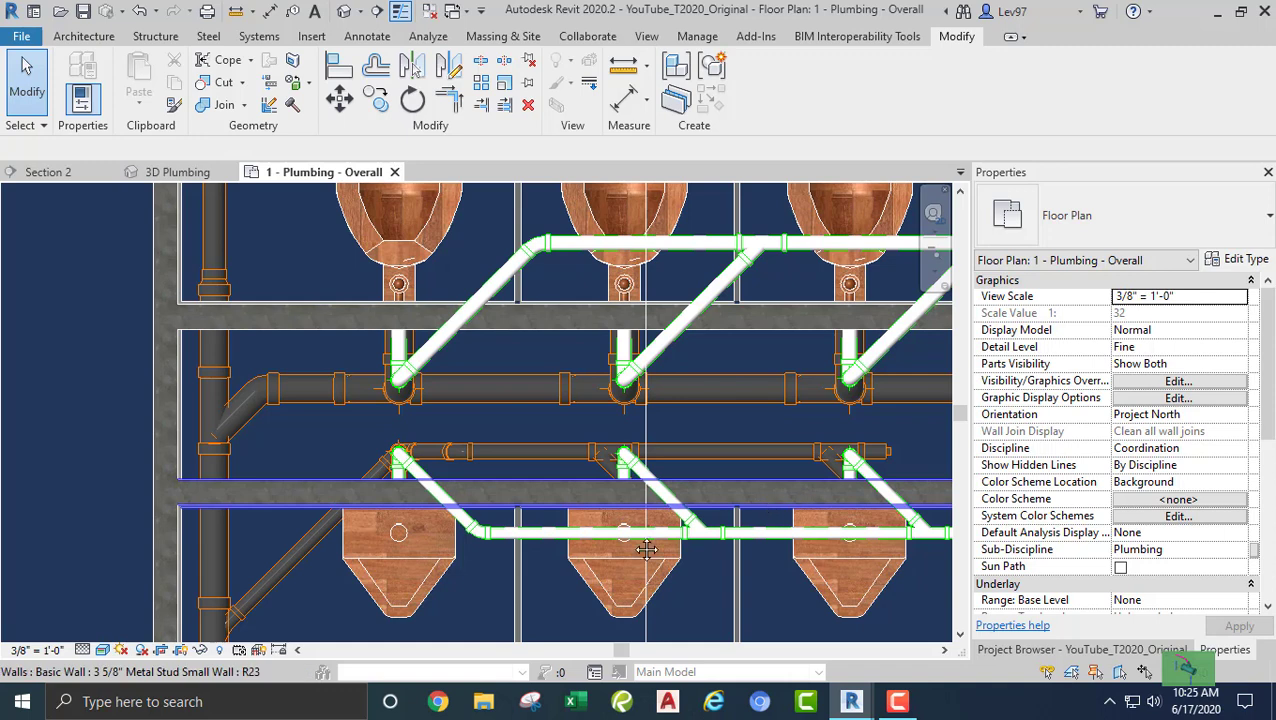
middle_click_drag(647, 549, 531, 574)
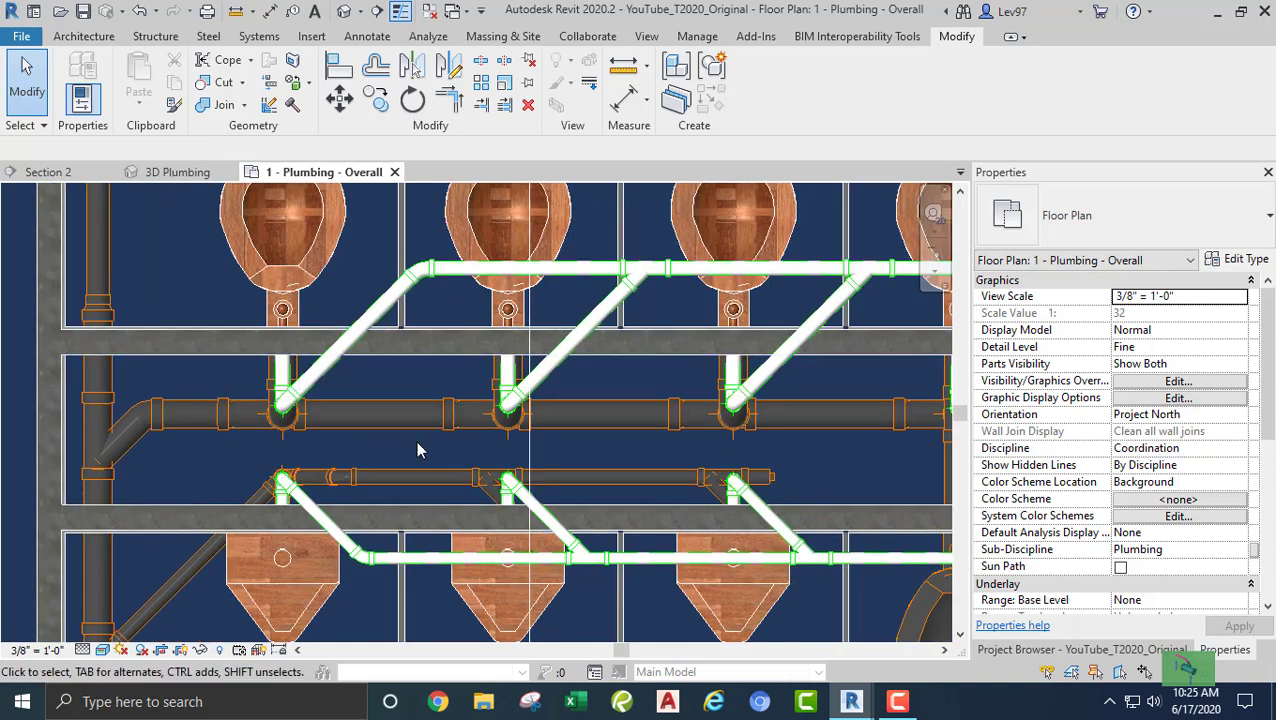
middle_click_drag(738, 425, 406, 425)
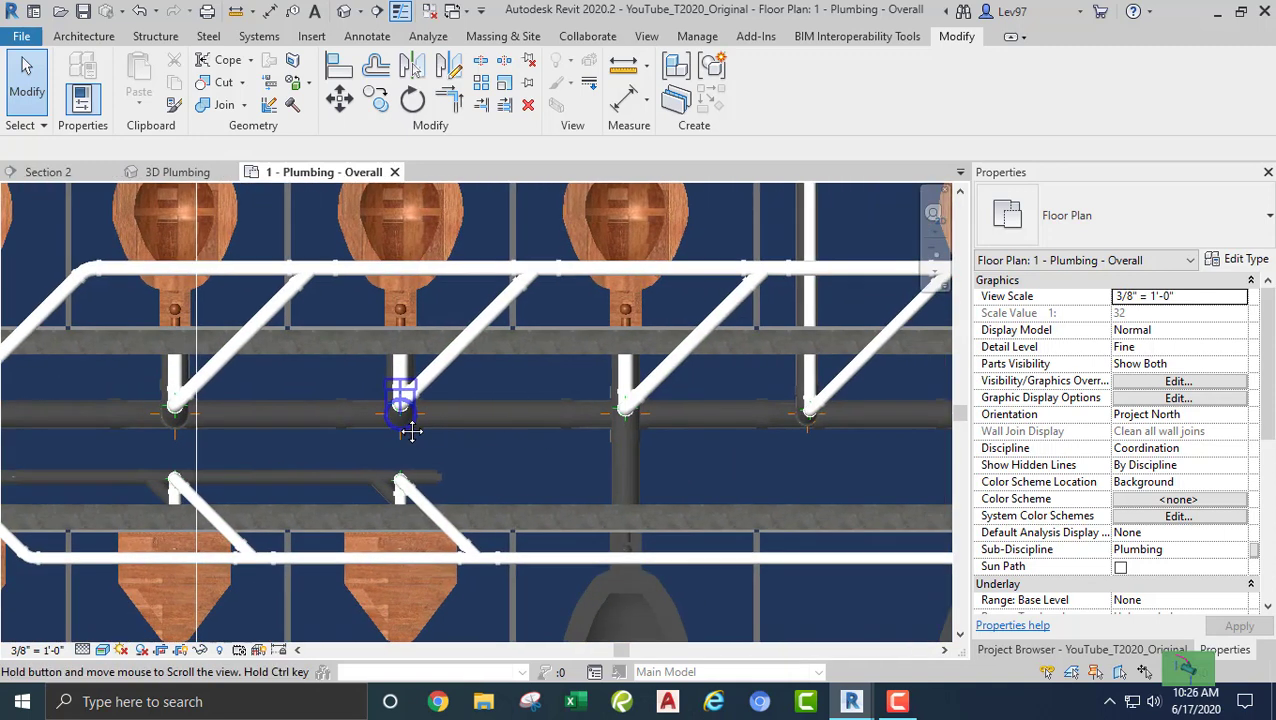
scroll(400, 430, "down", 4)
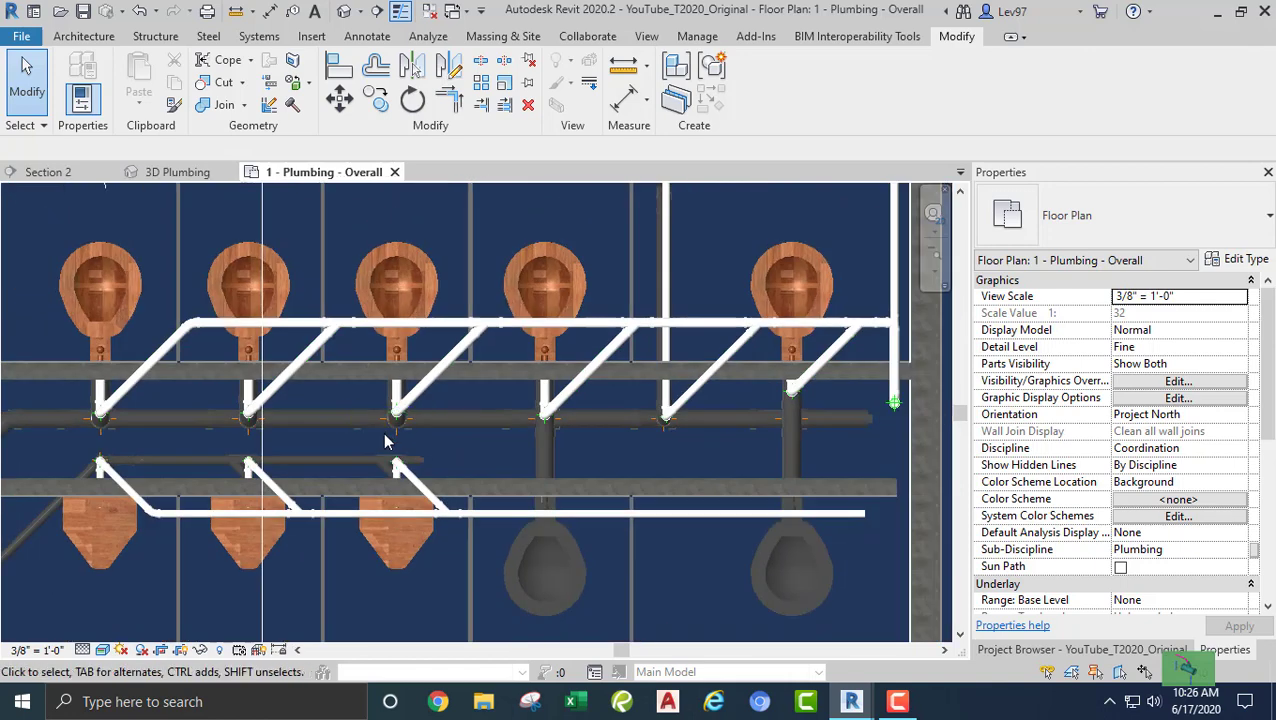
middle_click_drag(362, 441, 404, 447)
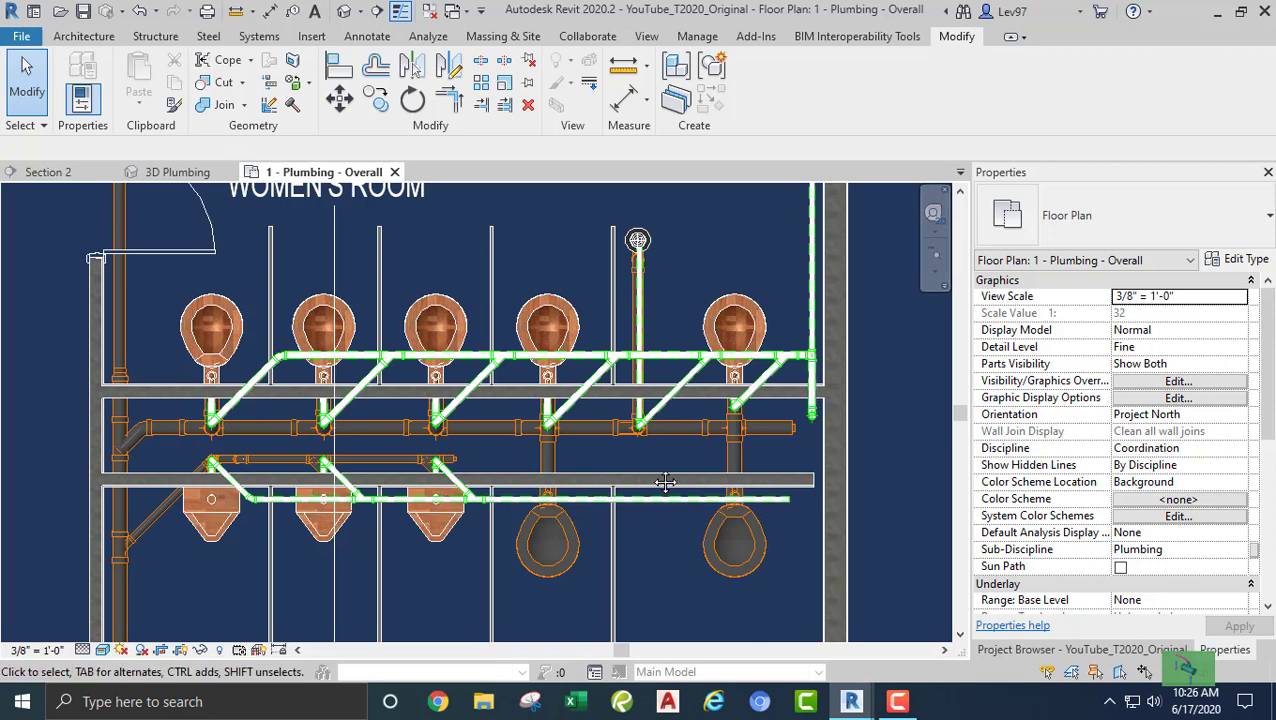
middle_click_drag(375, 462, 350, 406)
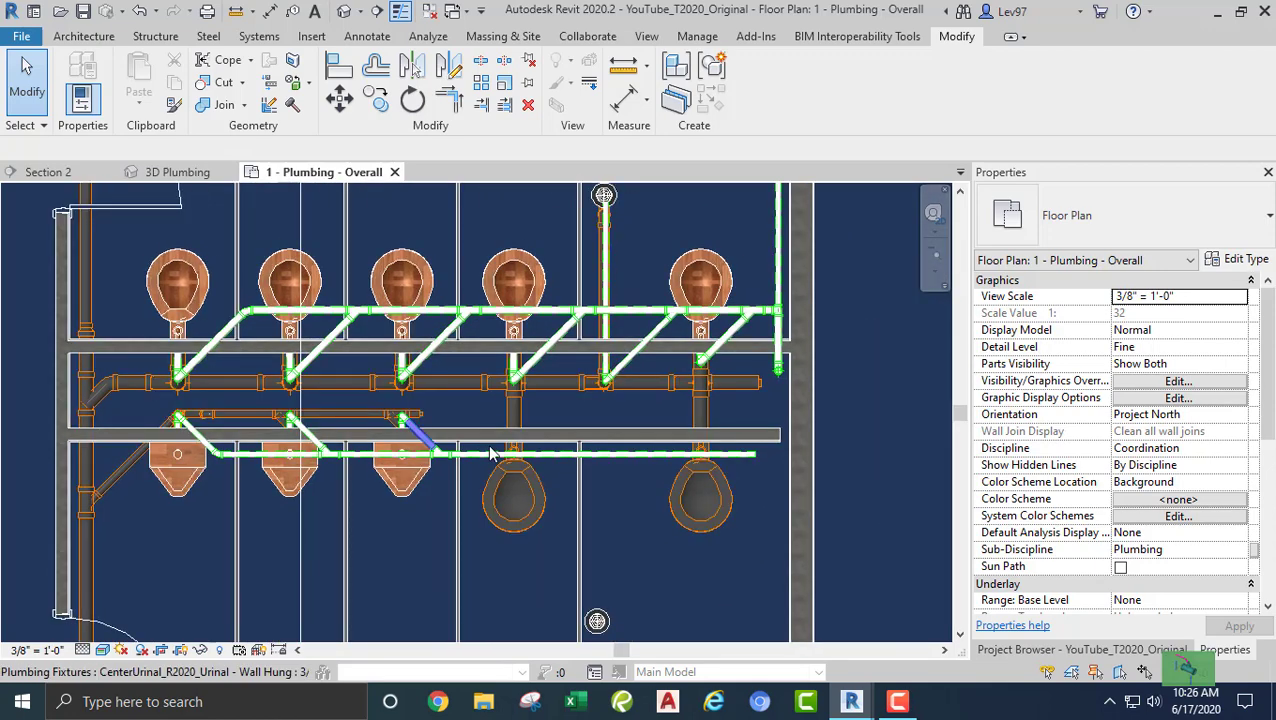
Select the entire connected urinal vent network, including its horizontal main, and delete it
key("Tab")
left_click(626, 466)
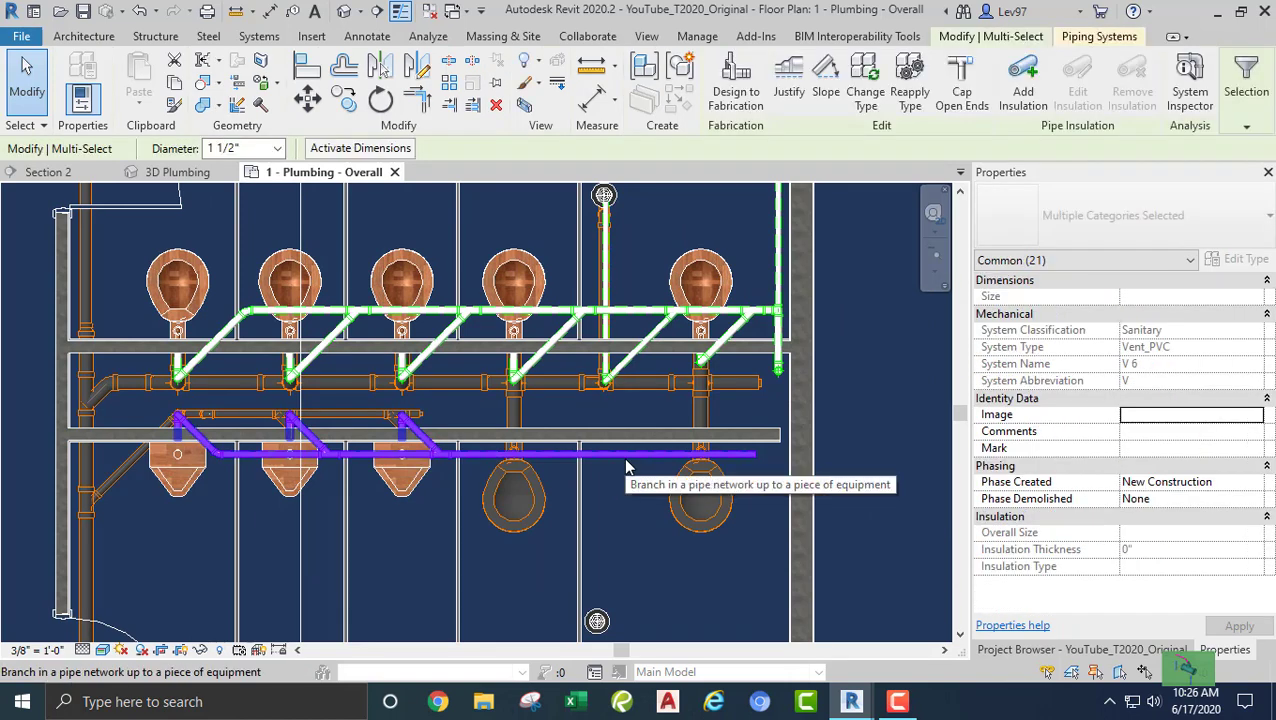
key("Delete")
middle_click_drag(402, 462, 510, 471)
middle_click_drag(345, 453, 412, 527)
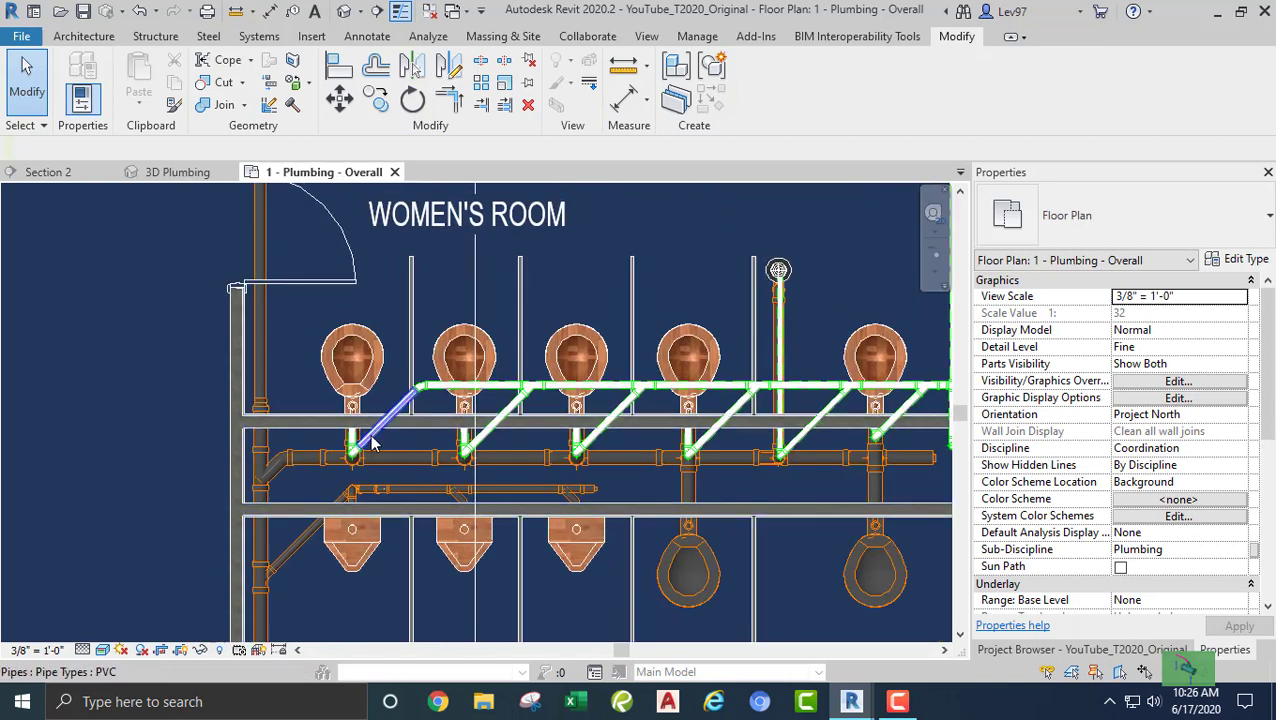
Delete the 45° bend joining the first Women's Room toilet's diagonal vent to the horizontal vent main
scroll(353, 460, "up", 2)
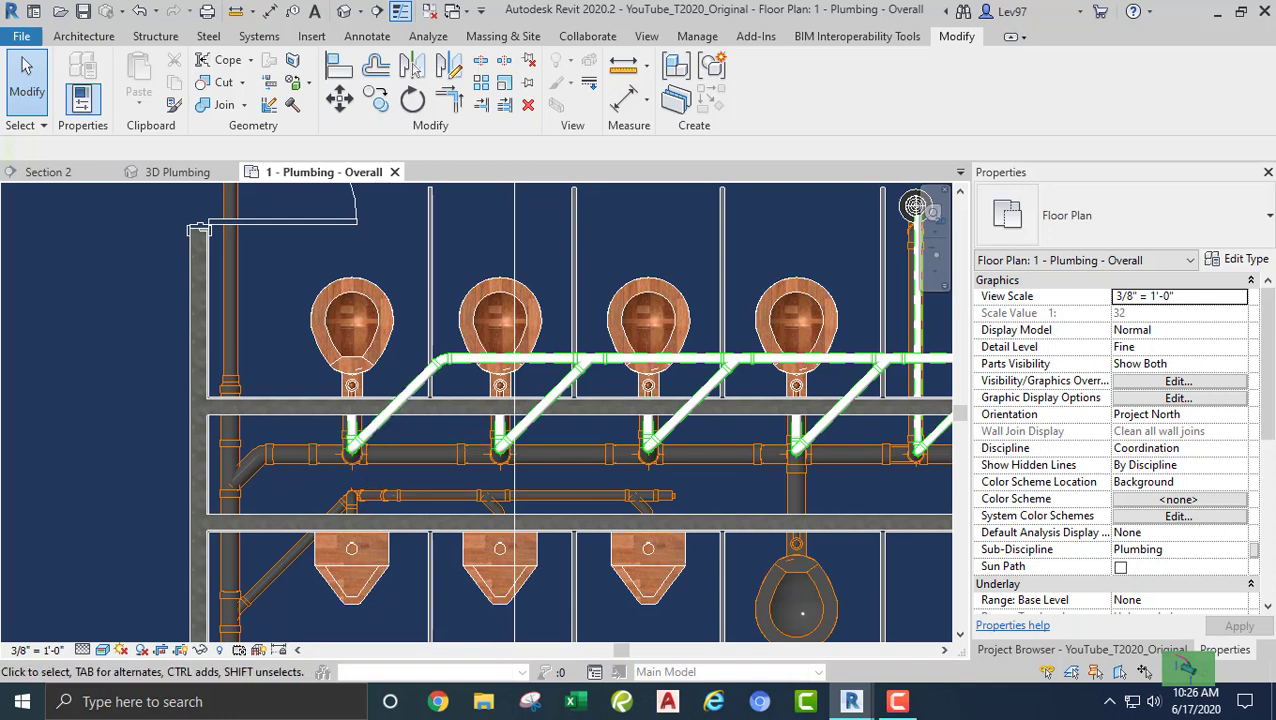
left_click(513, 246)
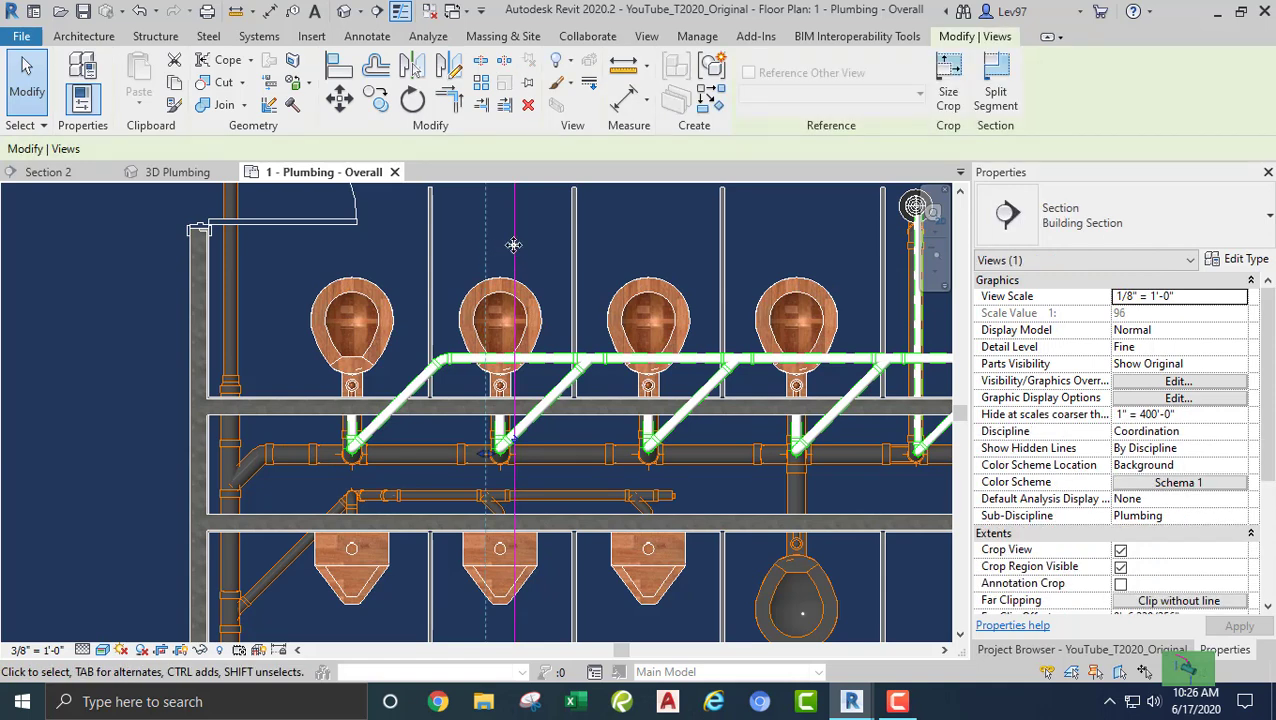
scroll(440, 360, "up", 3)
left_click(446, 338)
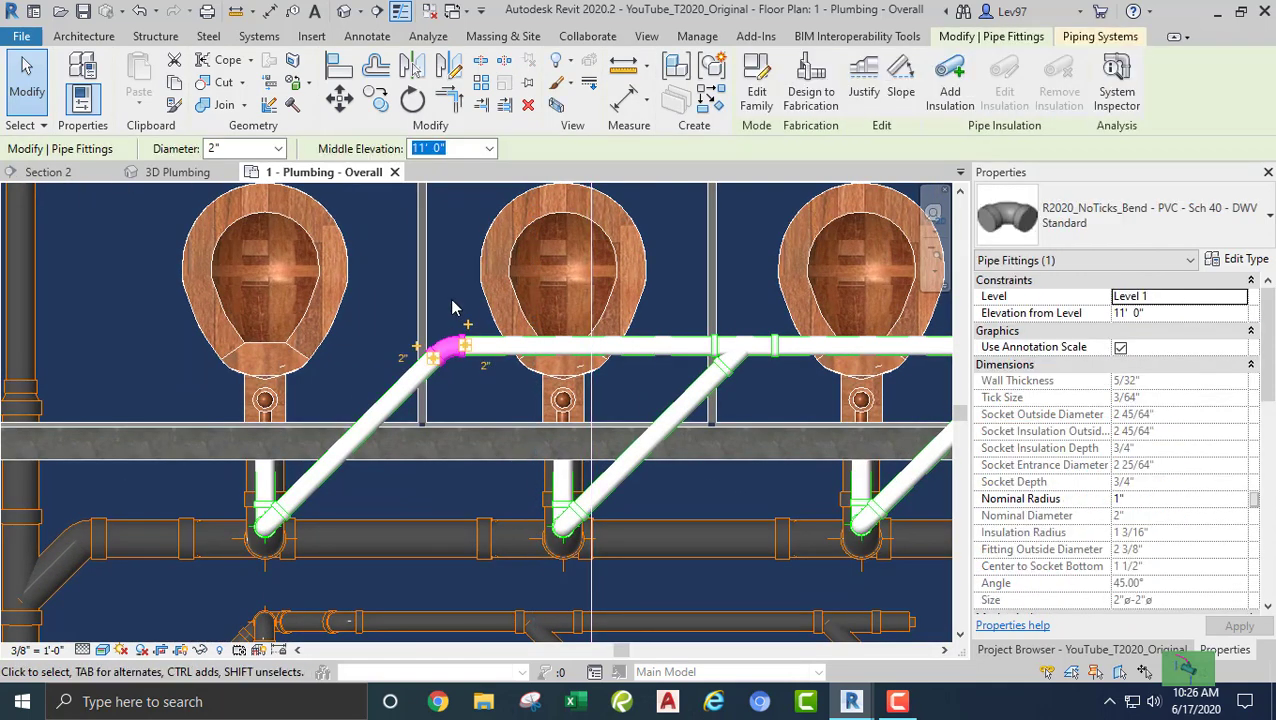
key("Delete")
scroll(512, 312, "down", 4)
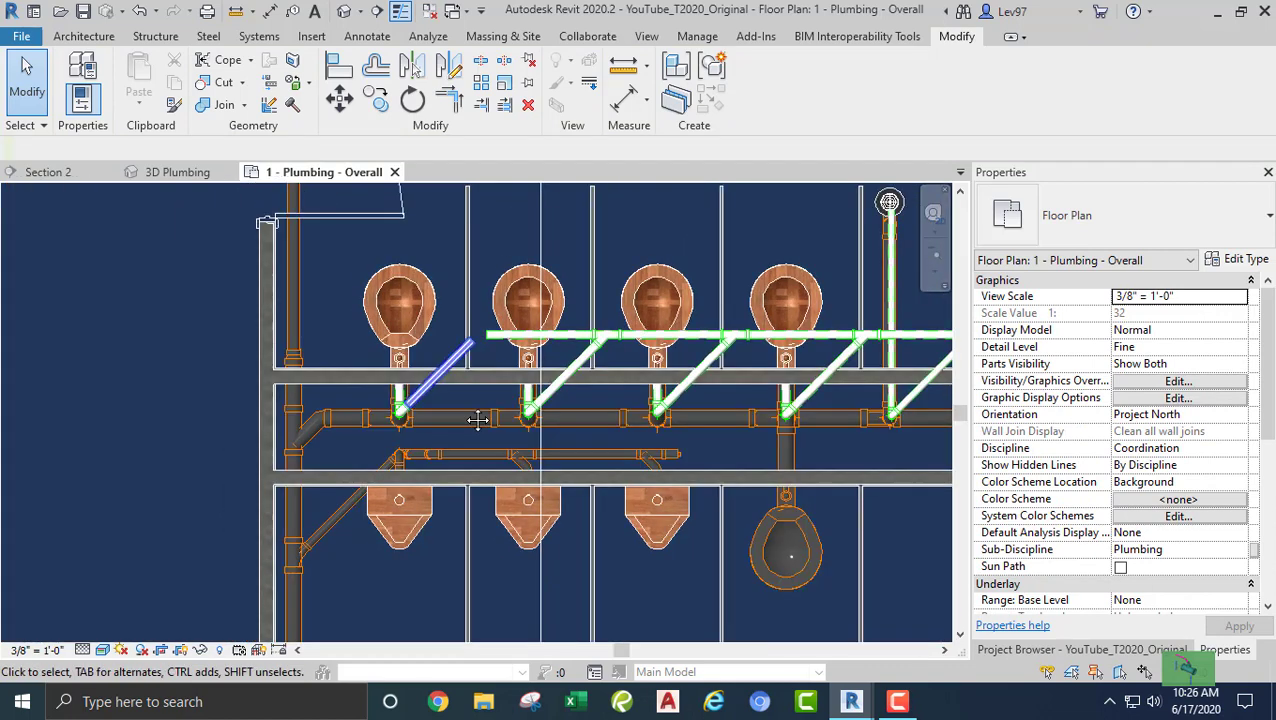
Move the section line so it cuts through the first toilet and the first urinal
left_click(521, 311)
left_click_drag(521, 311, 405, 362)
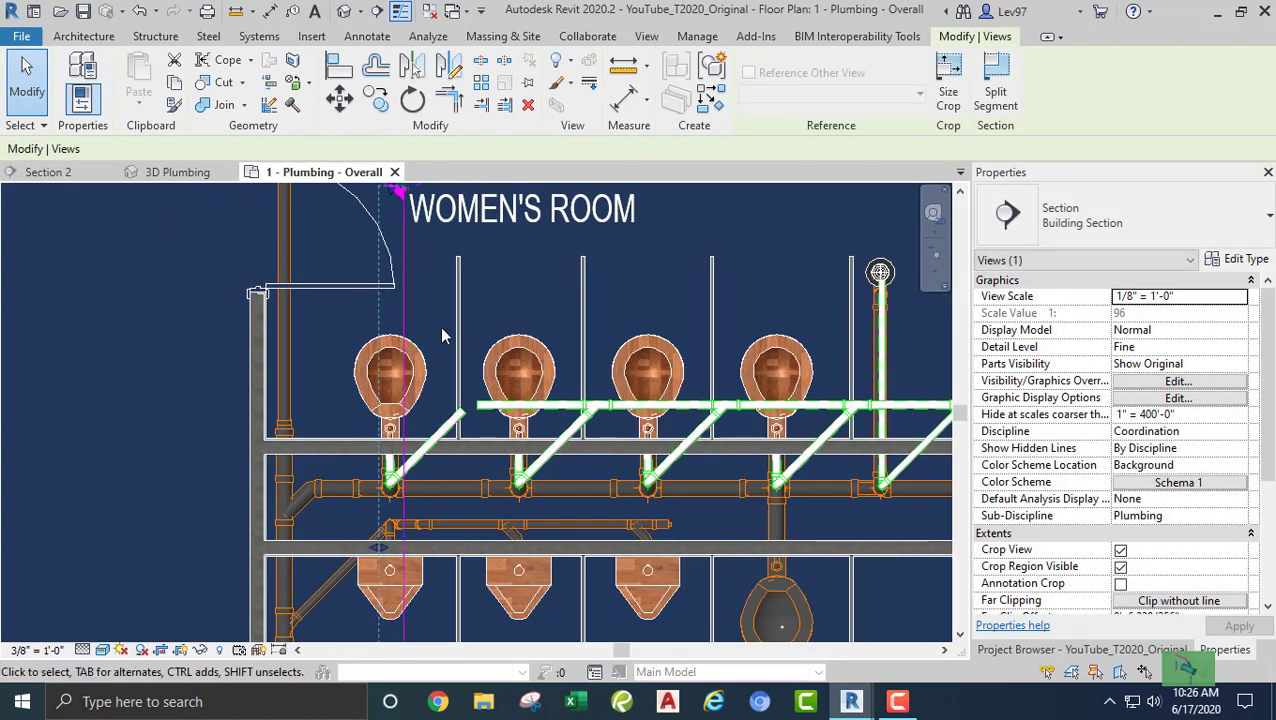
left_click(440, 328)
scroll(440, 330, "down", 3)
scroll(409, 438, "up", 5)
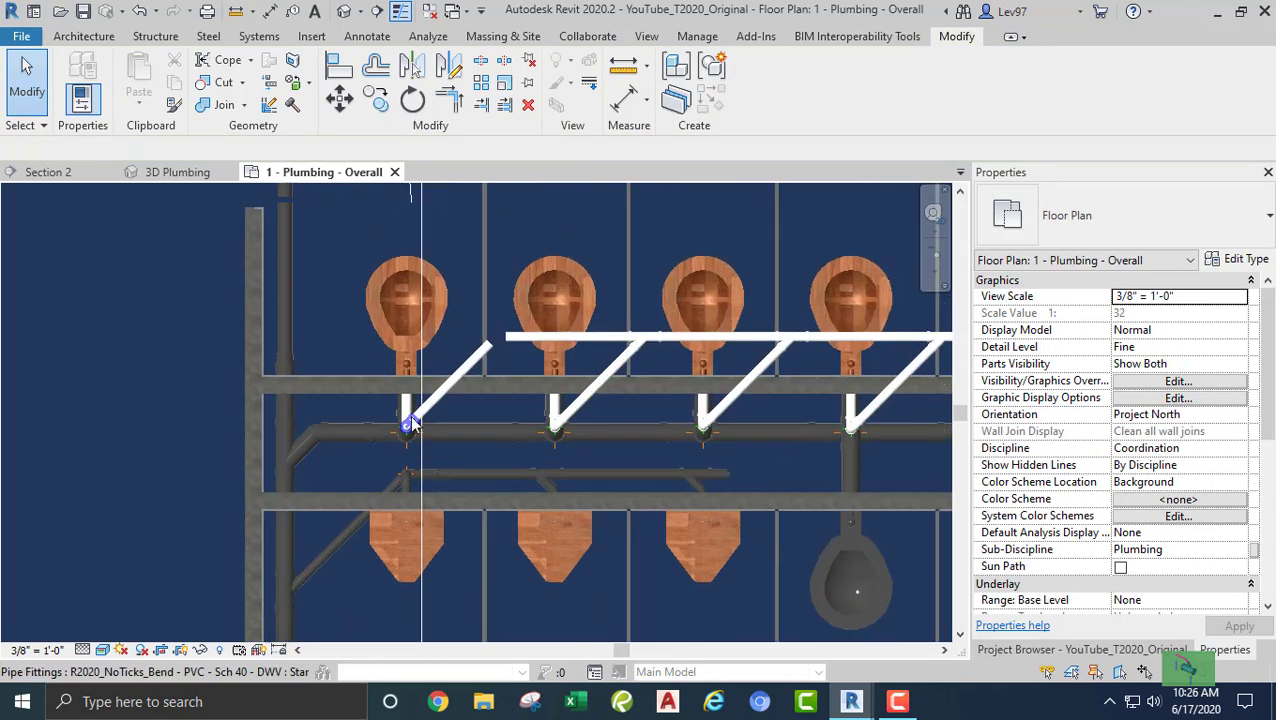
middle_click_drag(347, 304, 369, 331)
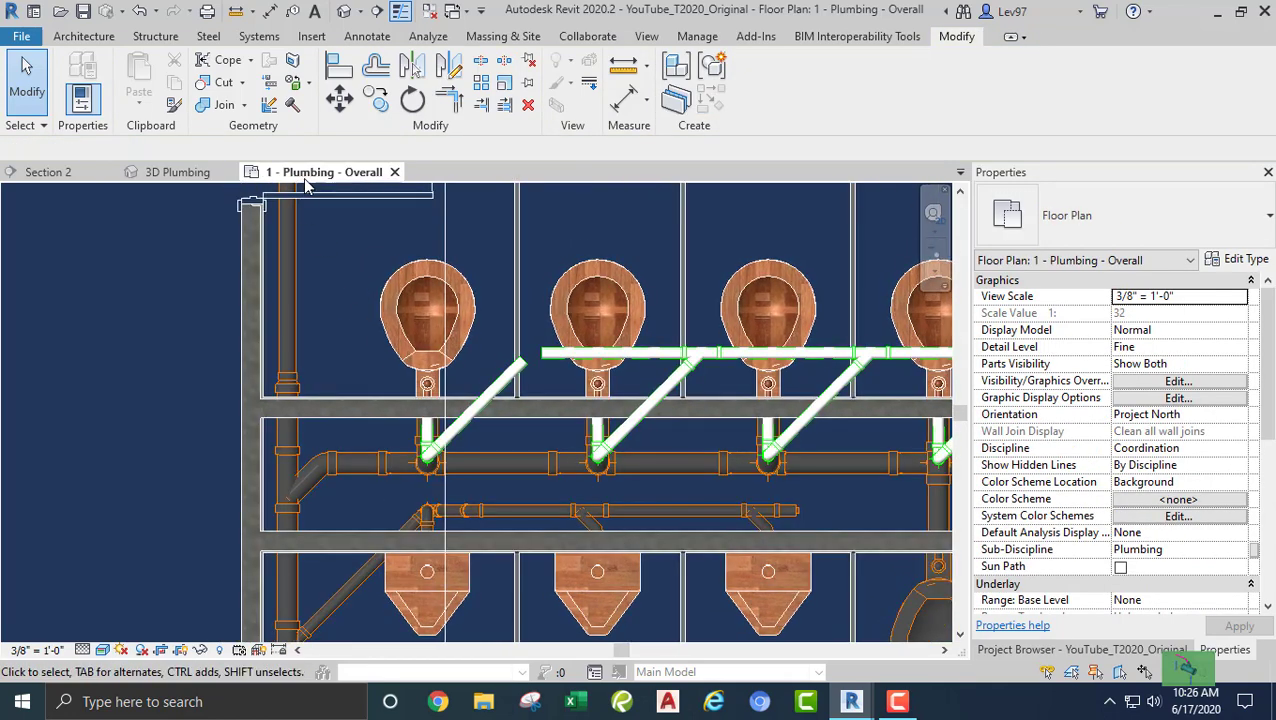
Inspect the first urinal and toilet vent in Section 2, and return to the overall plumbing floor plan
left_click(50, 172)
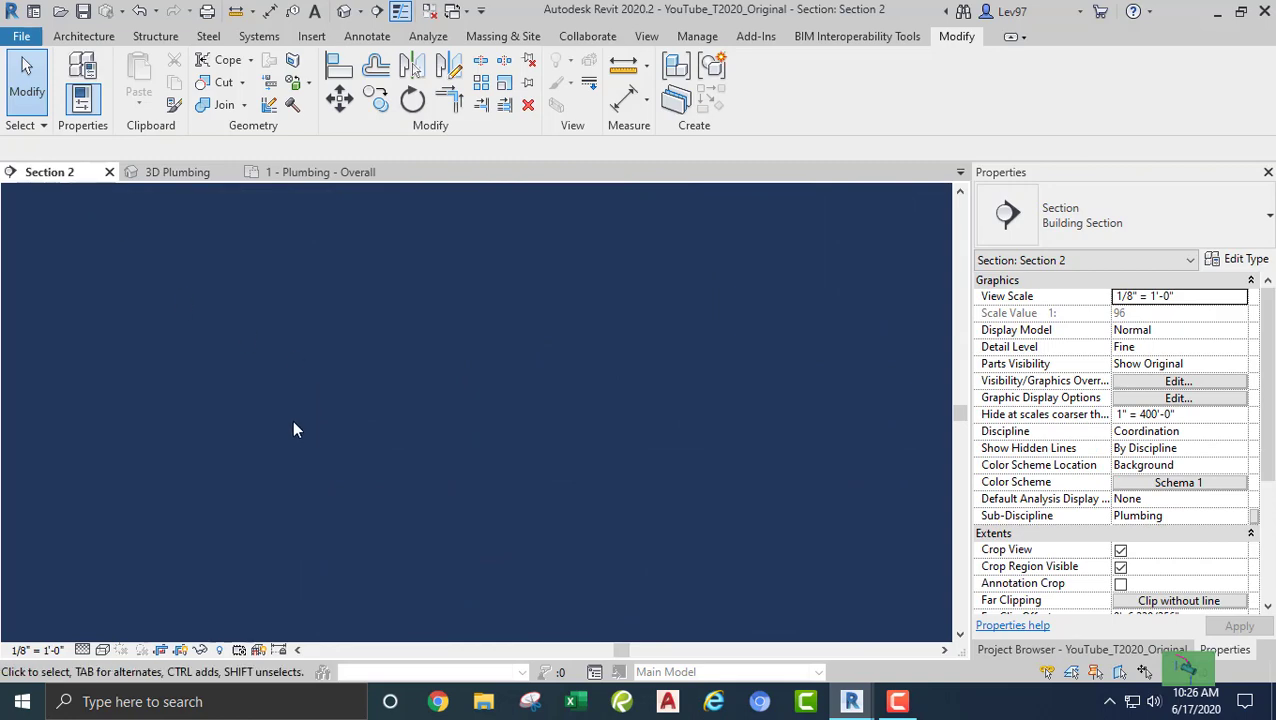
scroll(357, 478, "up", 8)
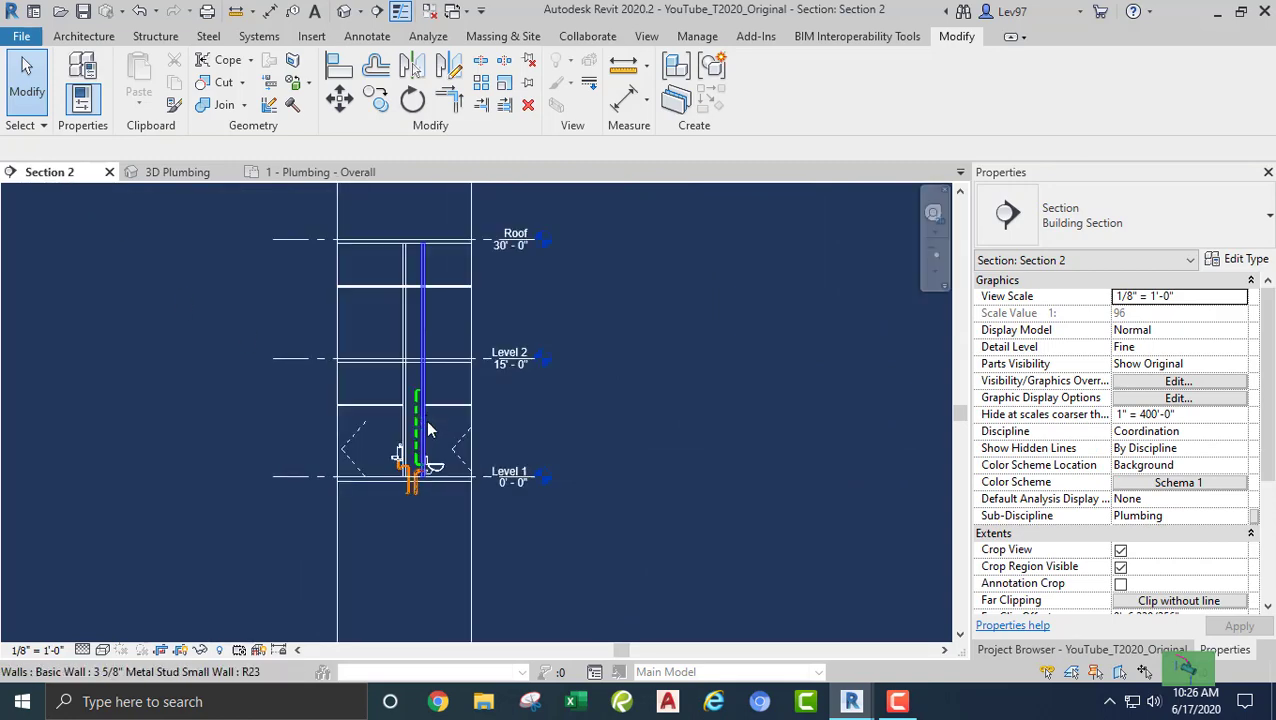
scroll(404, 496, "up", 5)
middle_click_drag(430, 443, 532, 546)
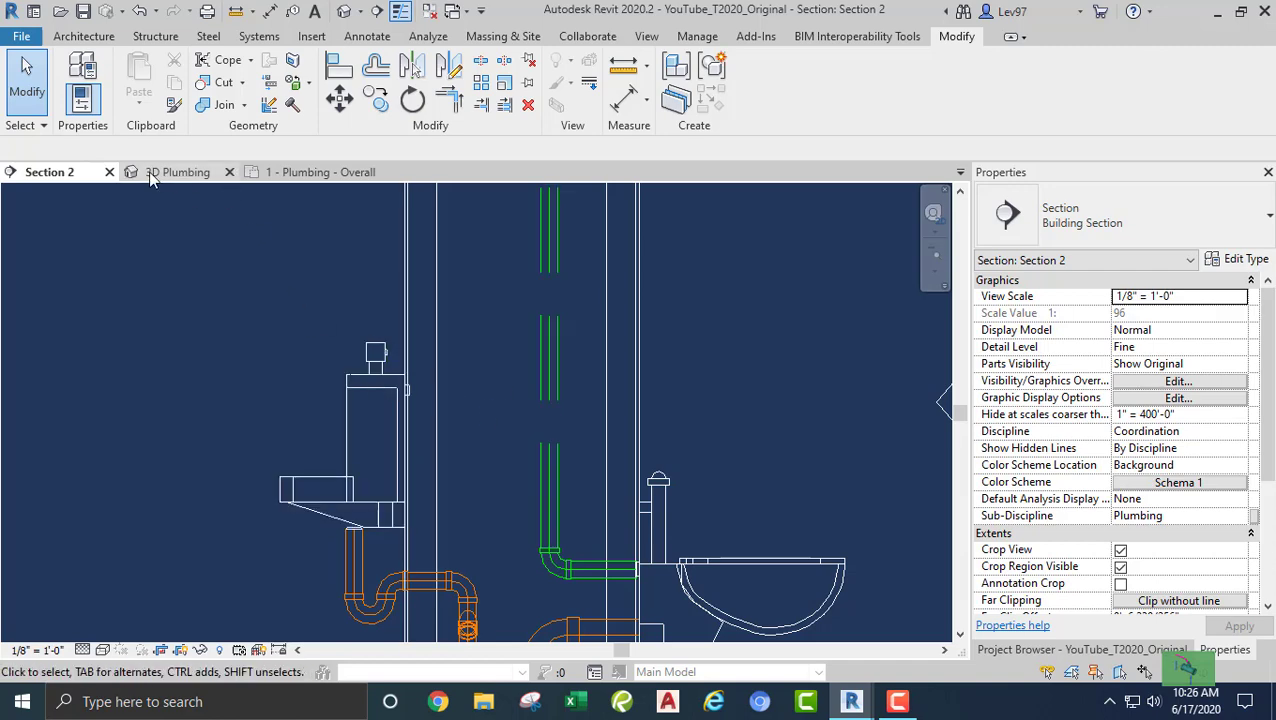
left_click(337, 173)
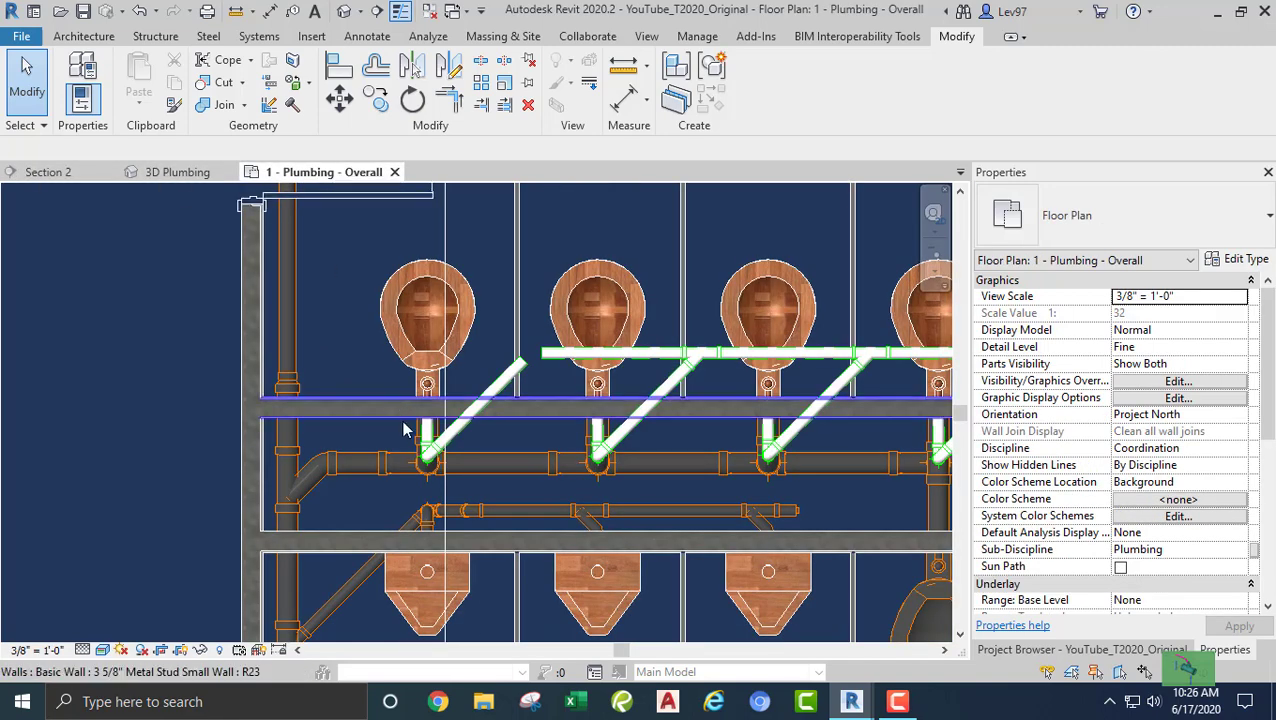
scroll(365, 505, "down", 3)
scroll(370, 500, "up", 2)
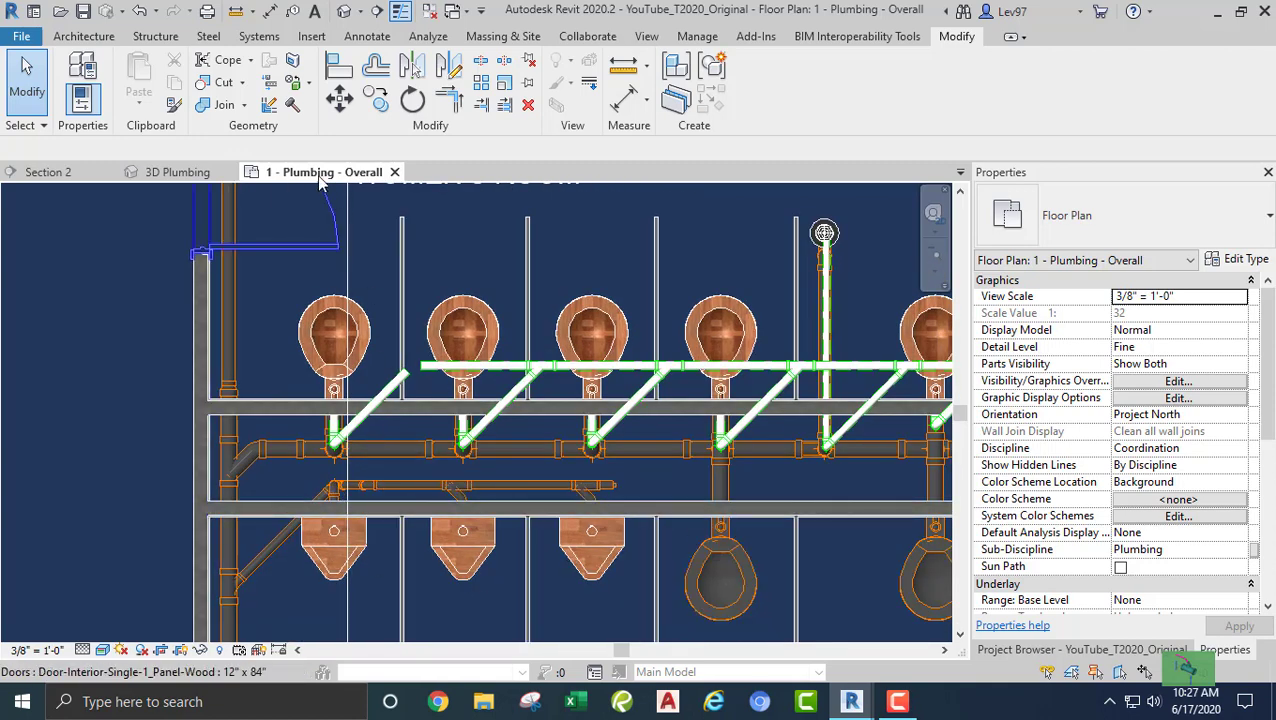
In Section 2, draw a horizontal 1 1/2" PVC vent pipe from the first urinal's vent connection and stretch it to about 1'-3" long
left_click(60, 174)
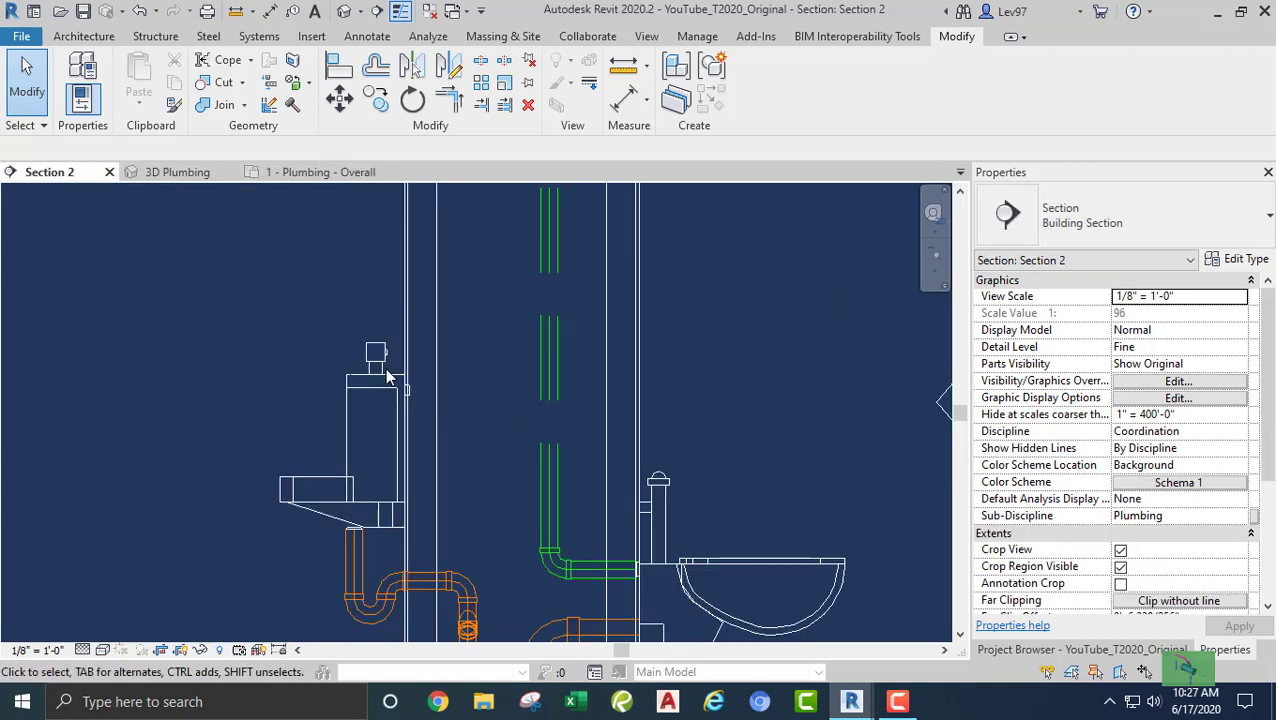
scroll(324, 412, "up", 1)
left_click(324, 392)
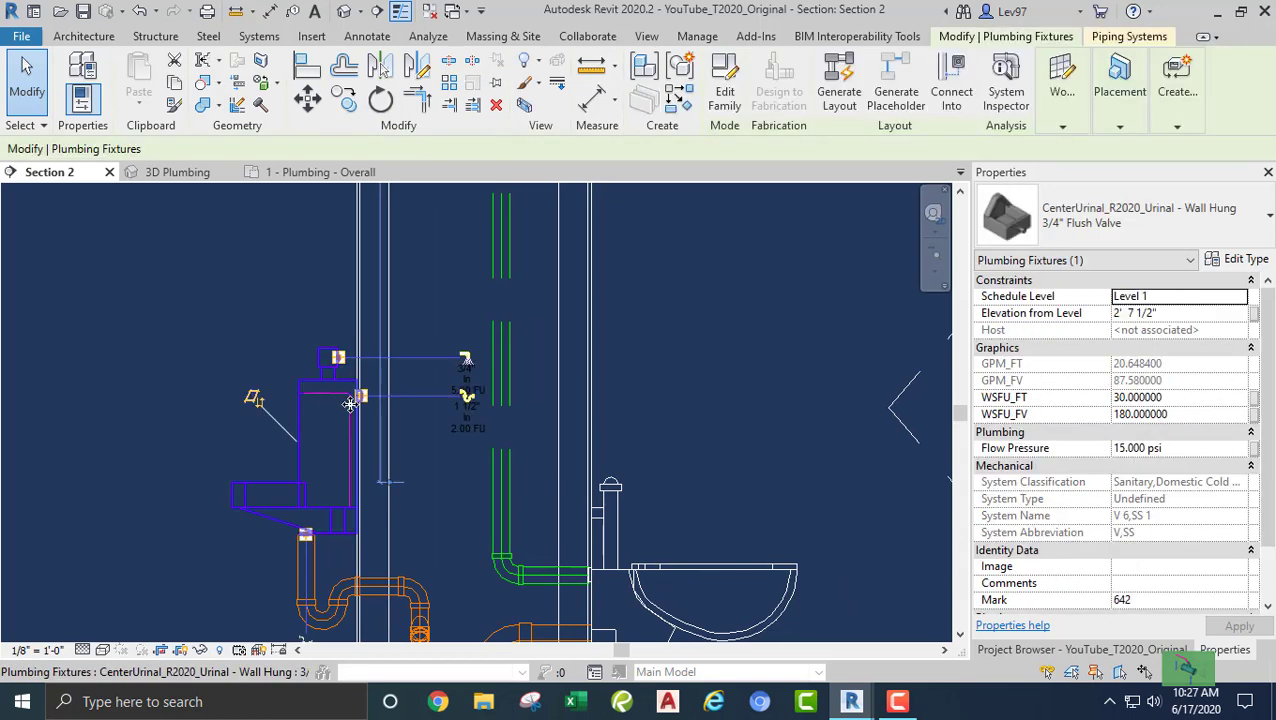
scroll(421, 412, "up", 3)
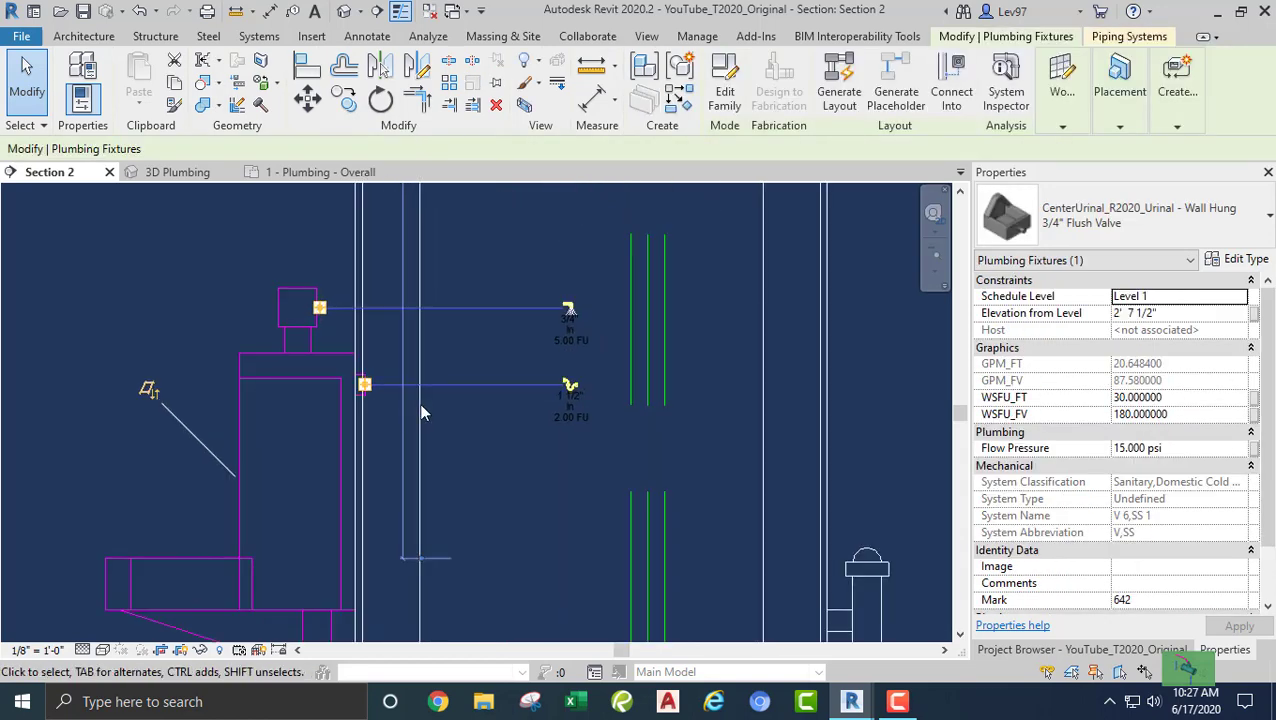
left_click(571, 387)
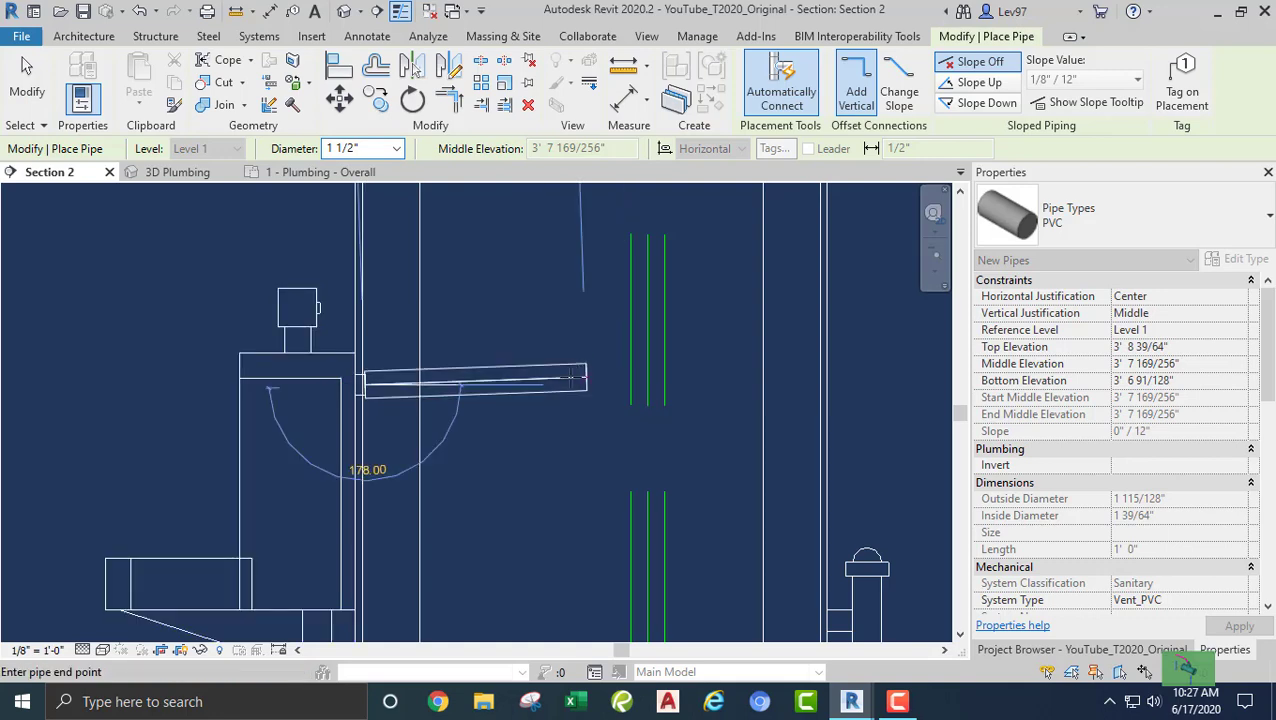
left_click(551, 385)
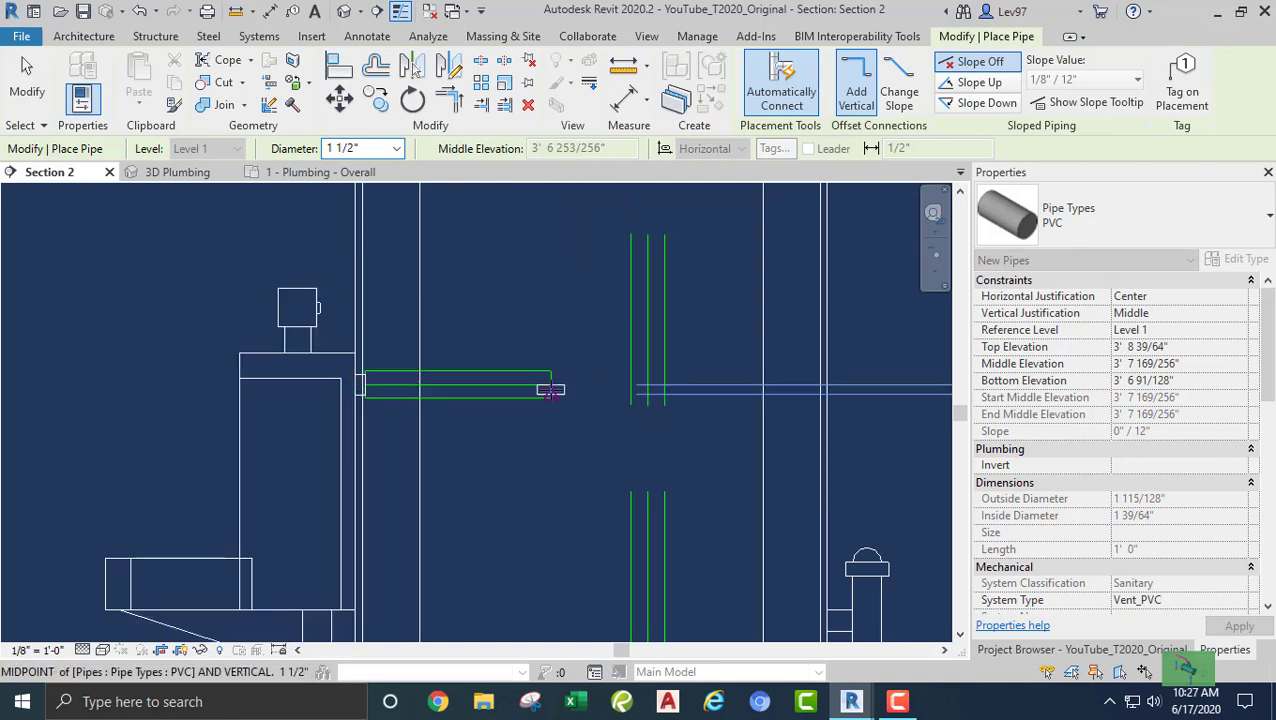
key("Escape")
key("Escape")
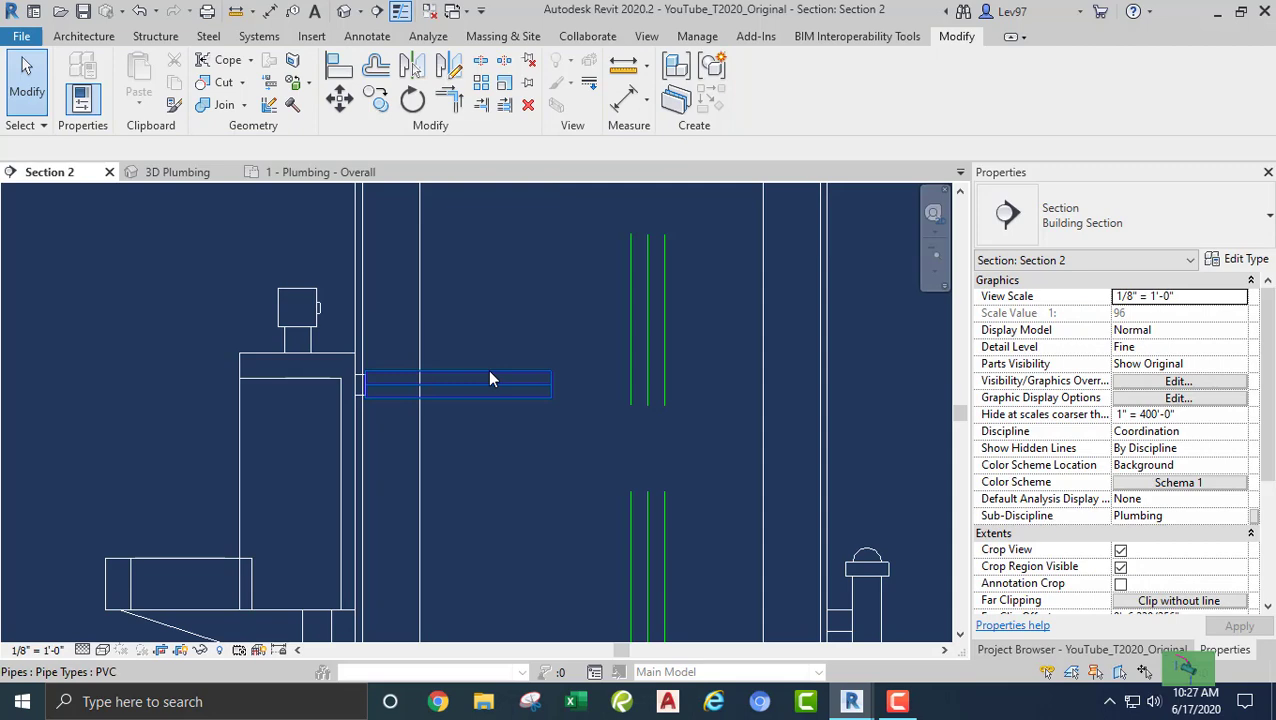
left_click(483, 390)
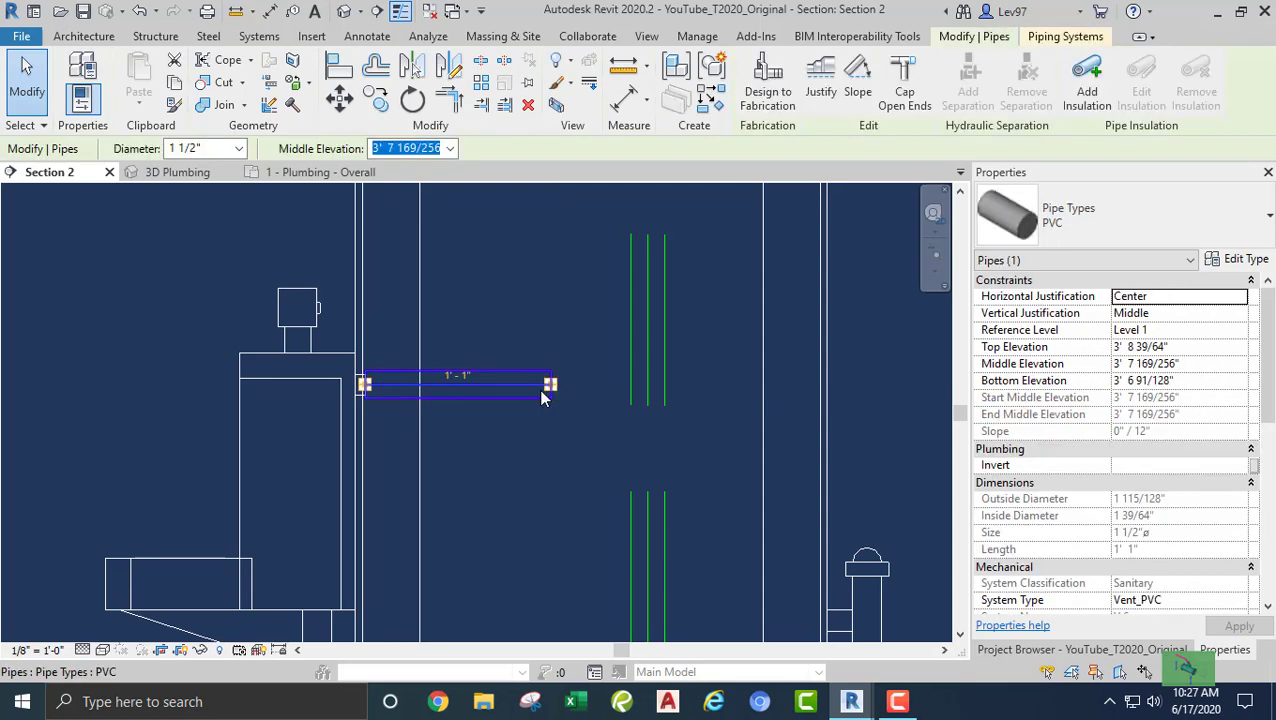
left_click_drag(550, 384, 579, 384)
left_click(502, 425)
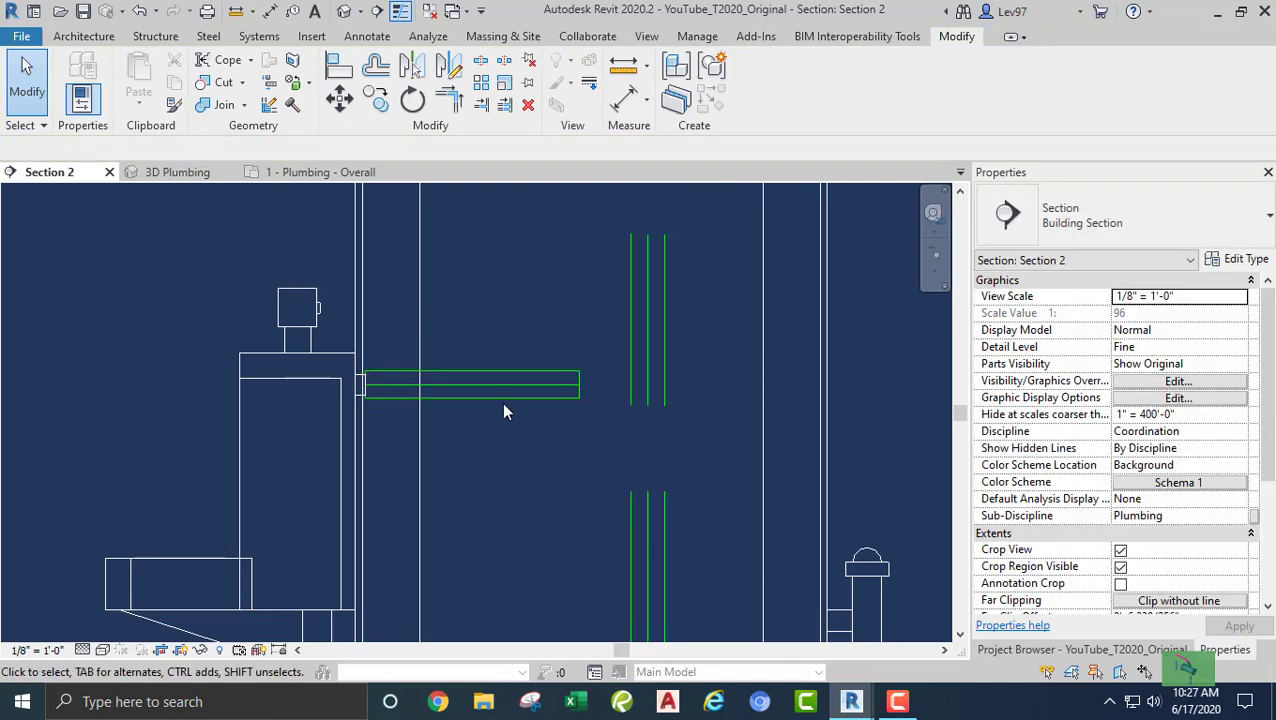
Check the junction fitting in the urinal vent pipe's PVC routing preferences, leaving the type settings untouched
left_click(503, 397)
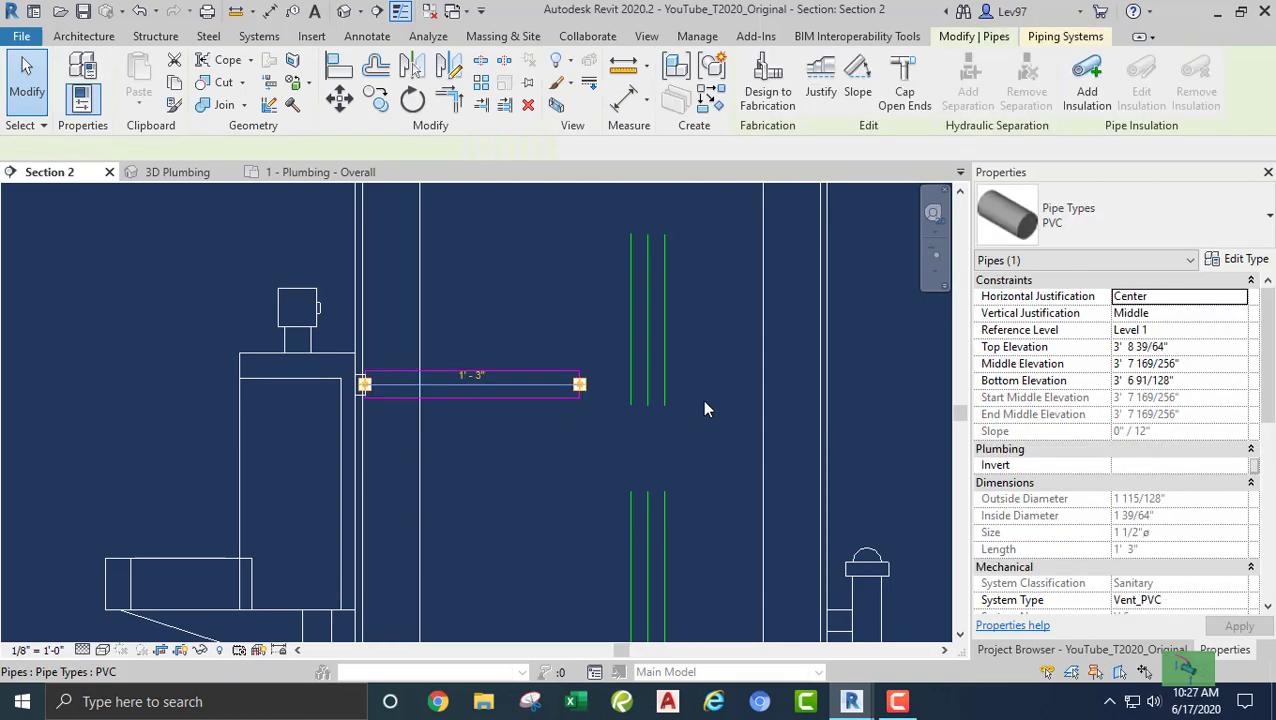
left_click(1240, 261)
left_click(970, 227)
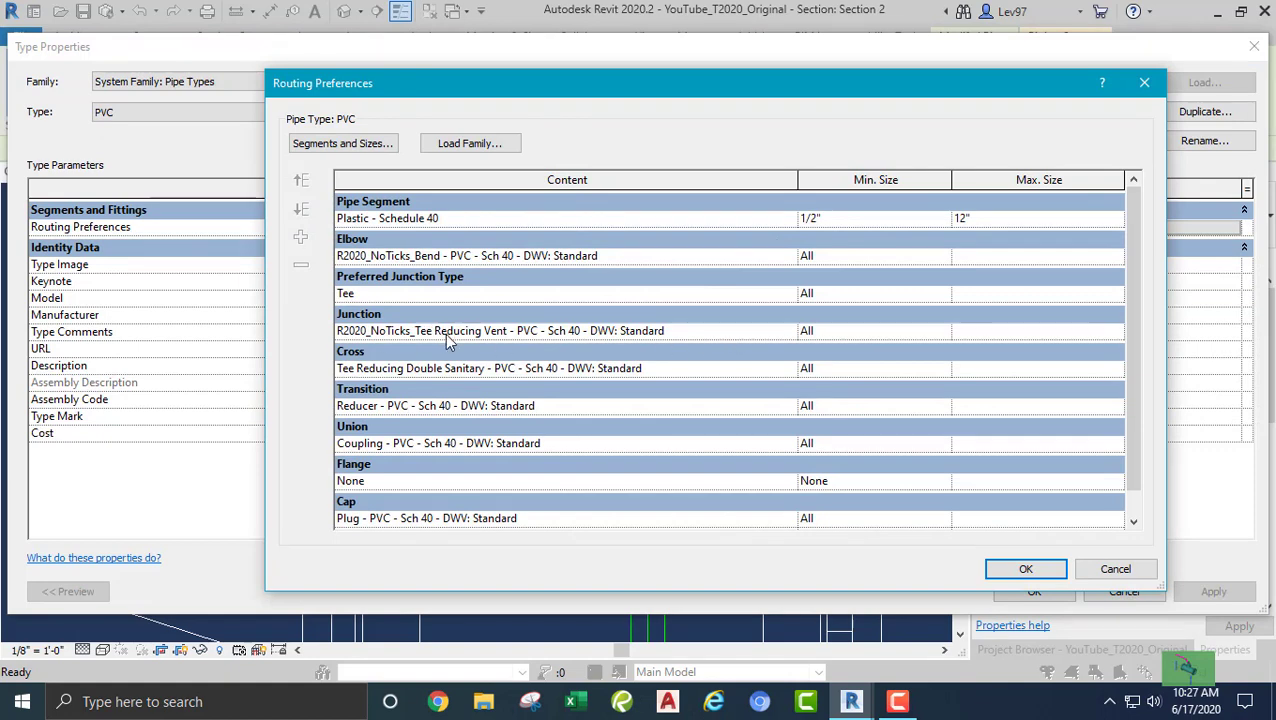
left_click(1110, 570)
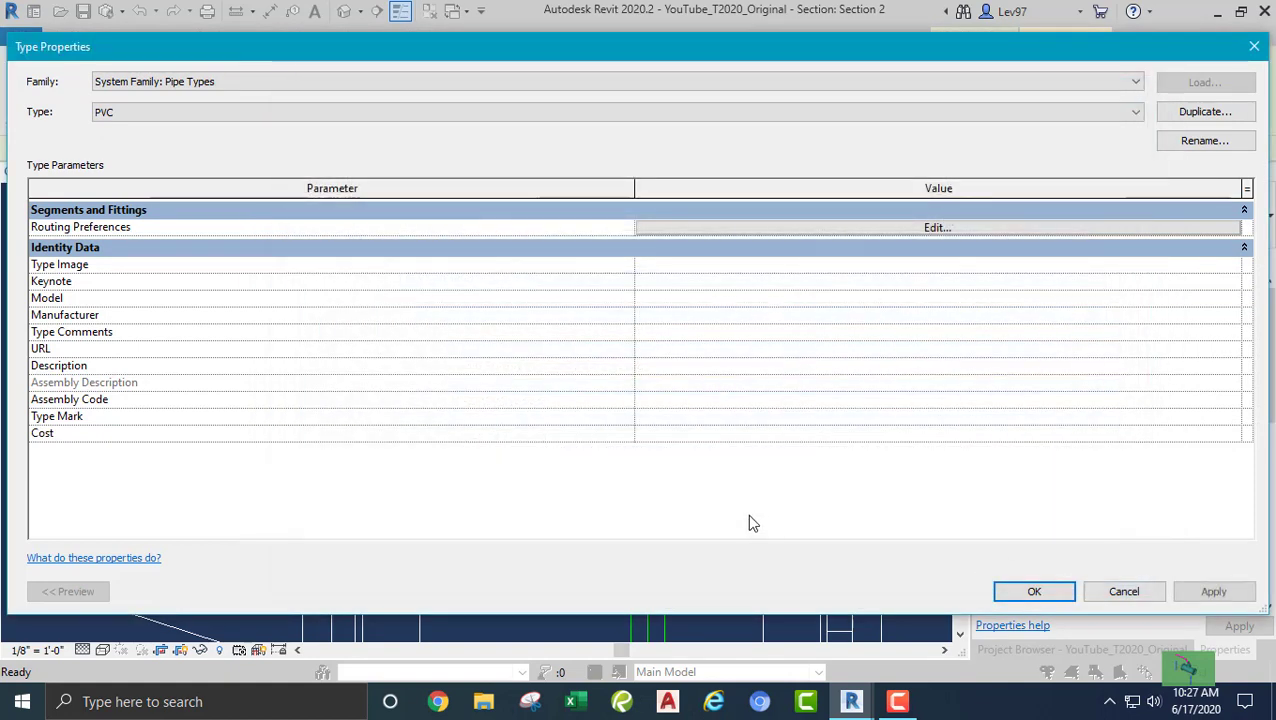
left_click(1118, 594)
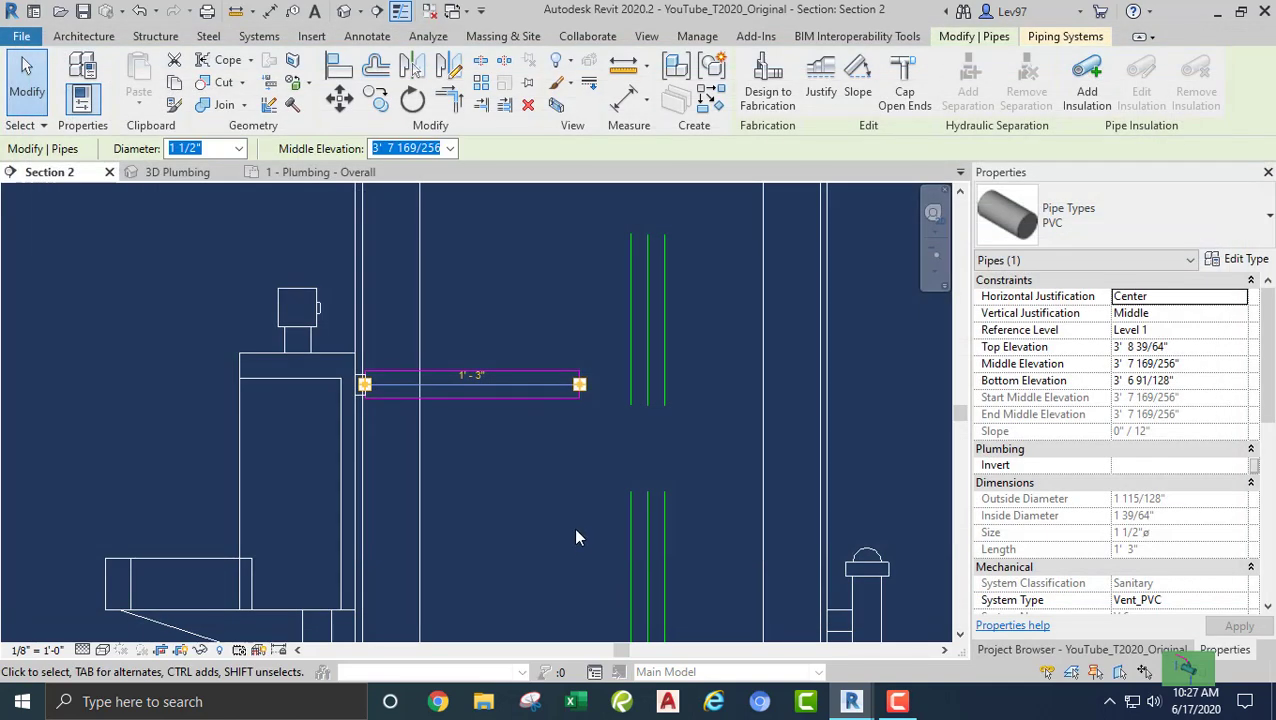
left_click(563, 513)
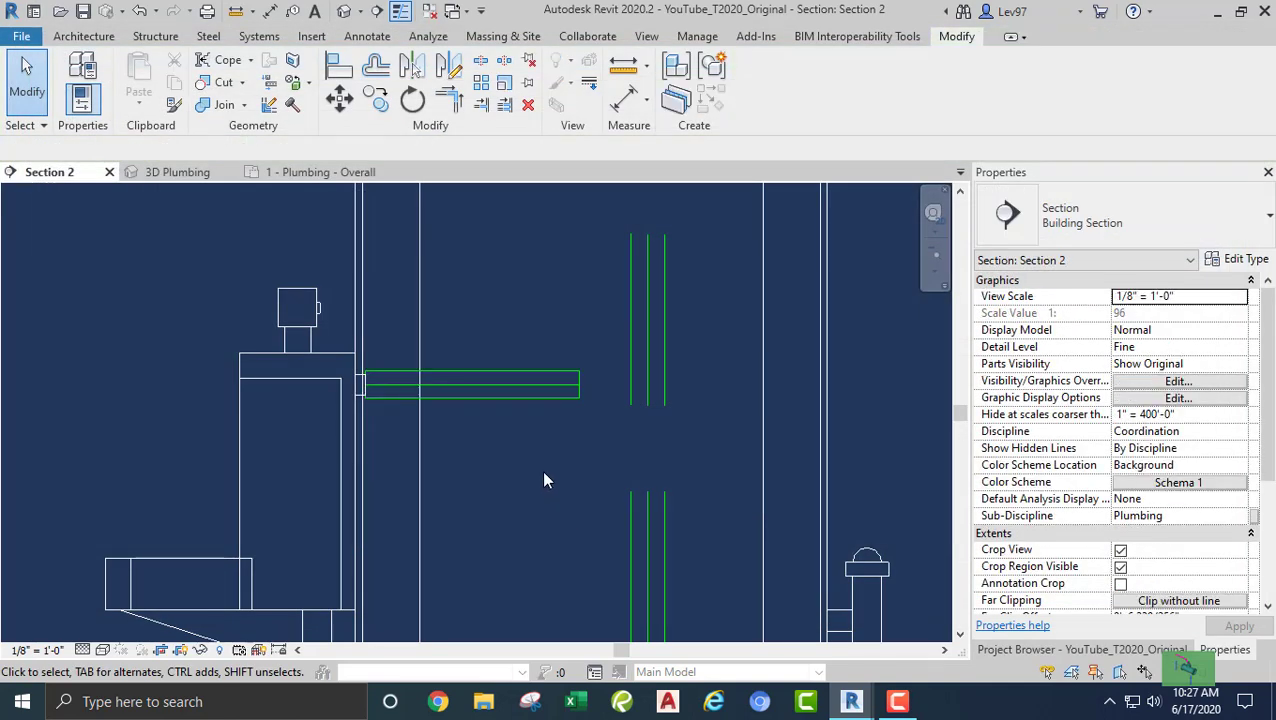
Extend the first urinal's horizontal vent pipe to the centerline of the toilet's vertical vent to join the two
left_click(476, 427)
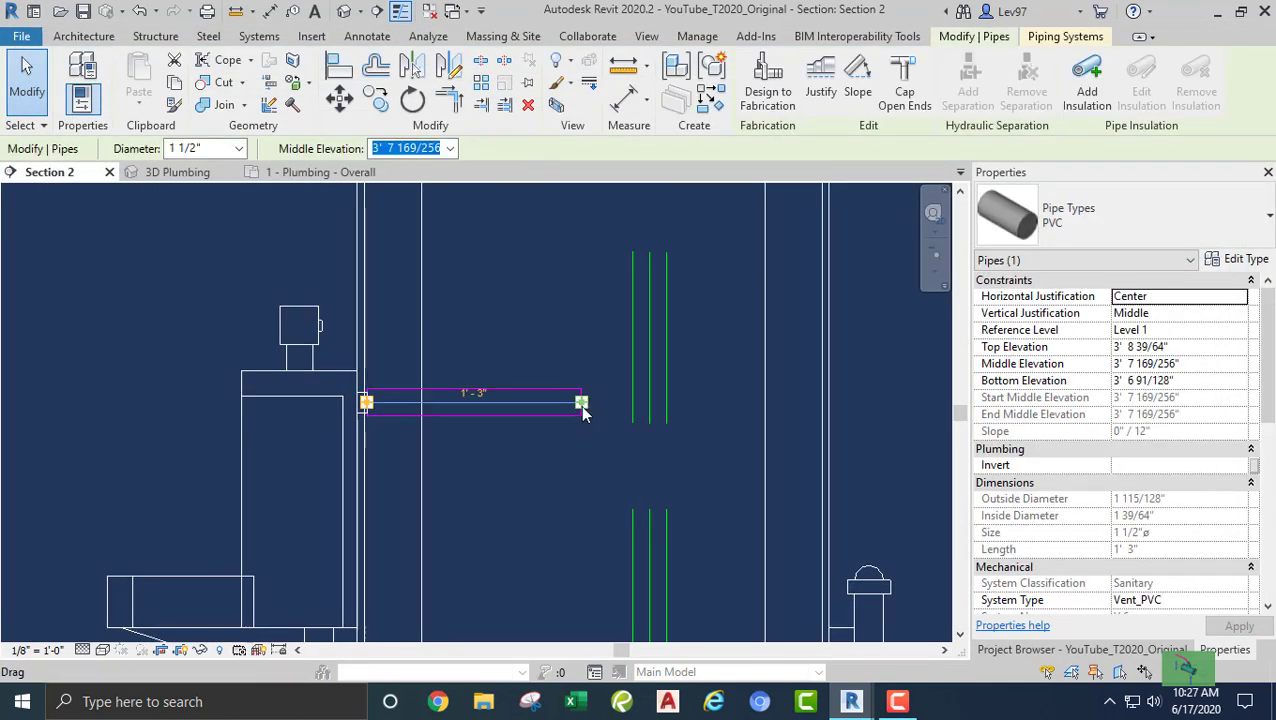
left_click_drag(583, 404, 648, 403)
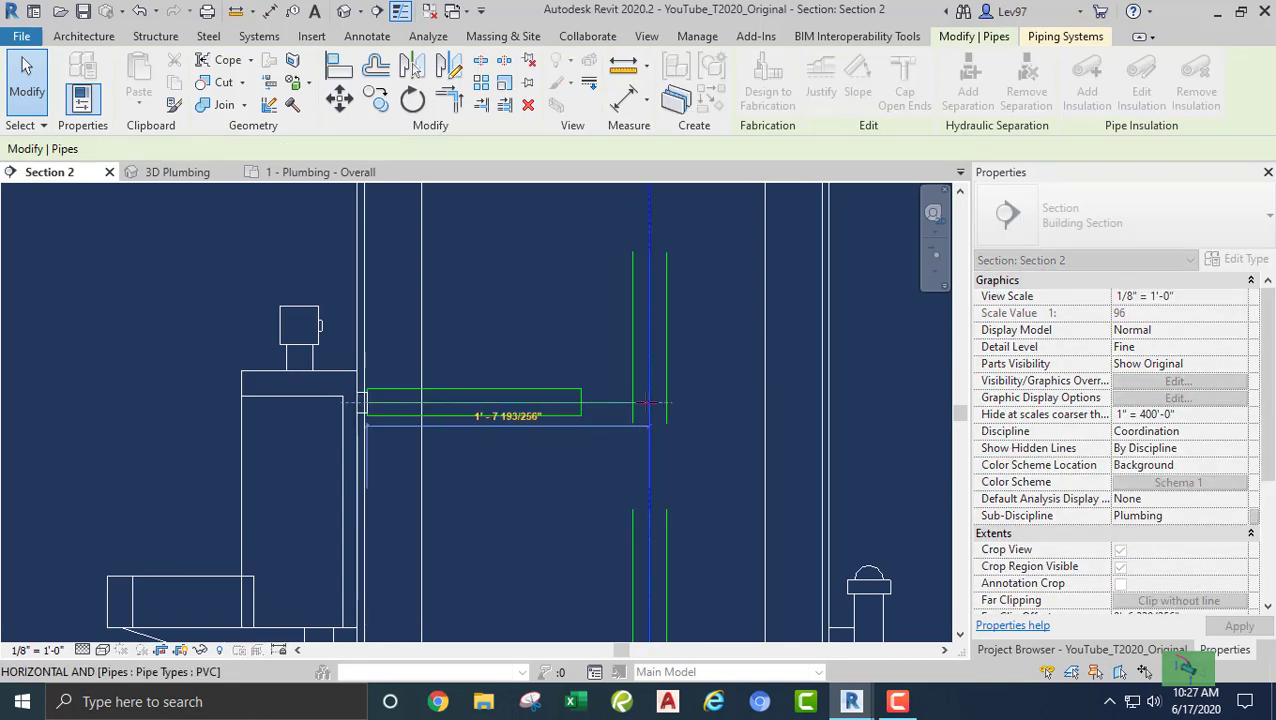
left_click(570, 445)
scroll(540, 430, "down", 2)
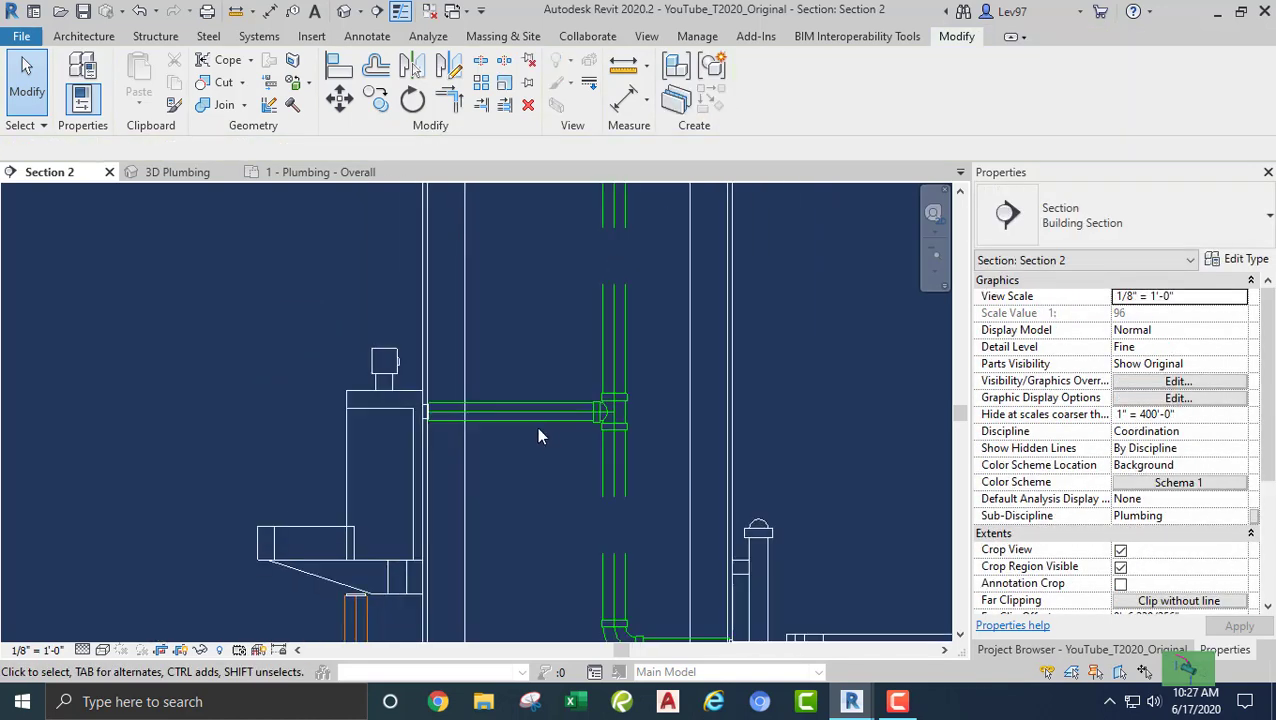
In the overall plumbing floor plan, trim the horizontal vent main and the first toilet's diagonal vent together into a corner
left_click(325, 171)
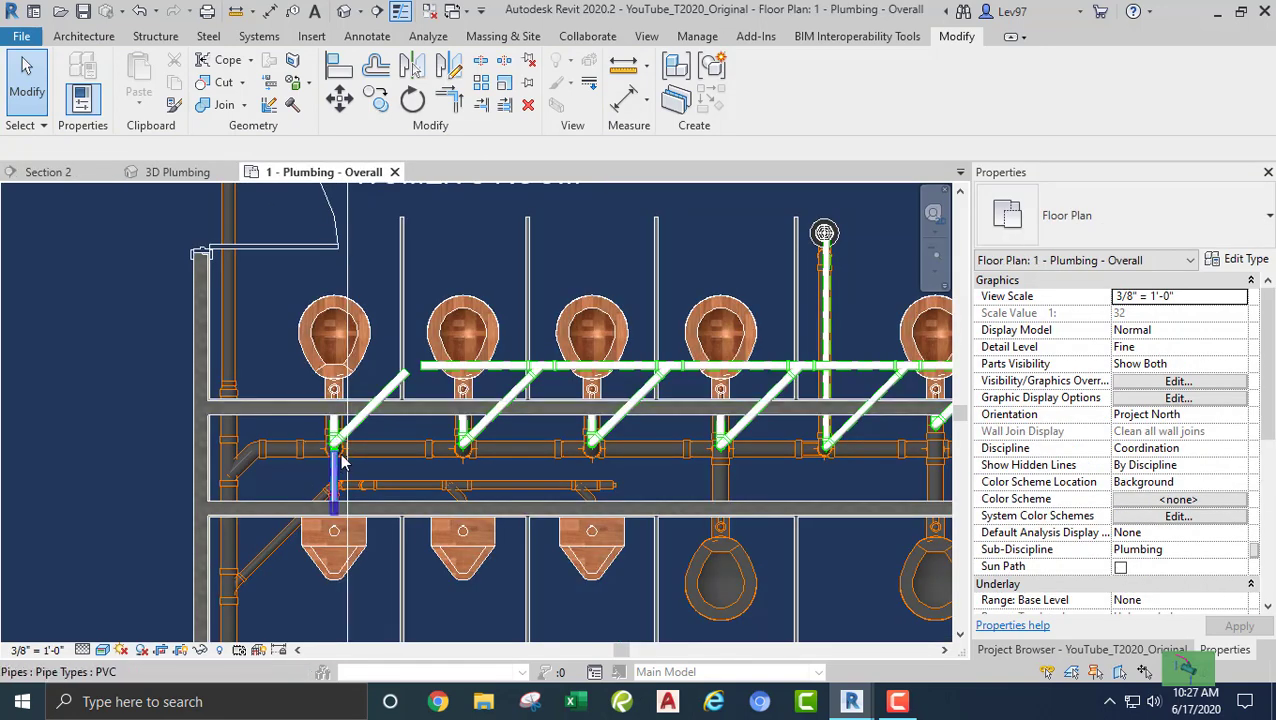
scroll(396, 312, "up", 5)
scroll(320, 350, "down", 2)
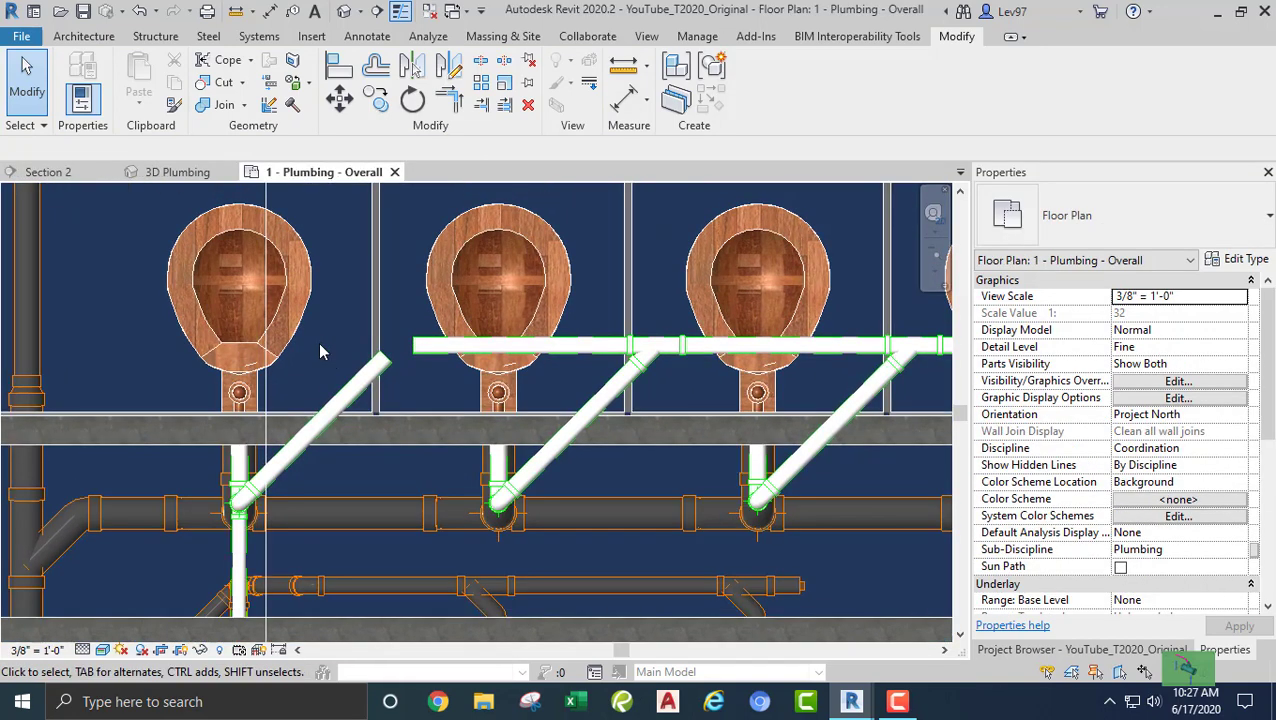
middle_click_drag(320, 350, 276, 324)
scroll(276, 324, "down", 1)
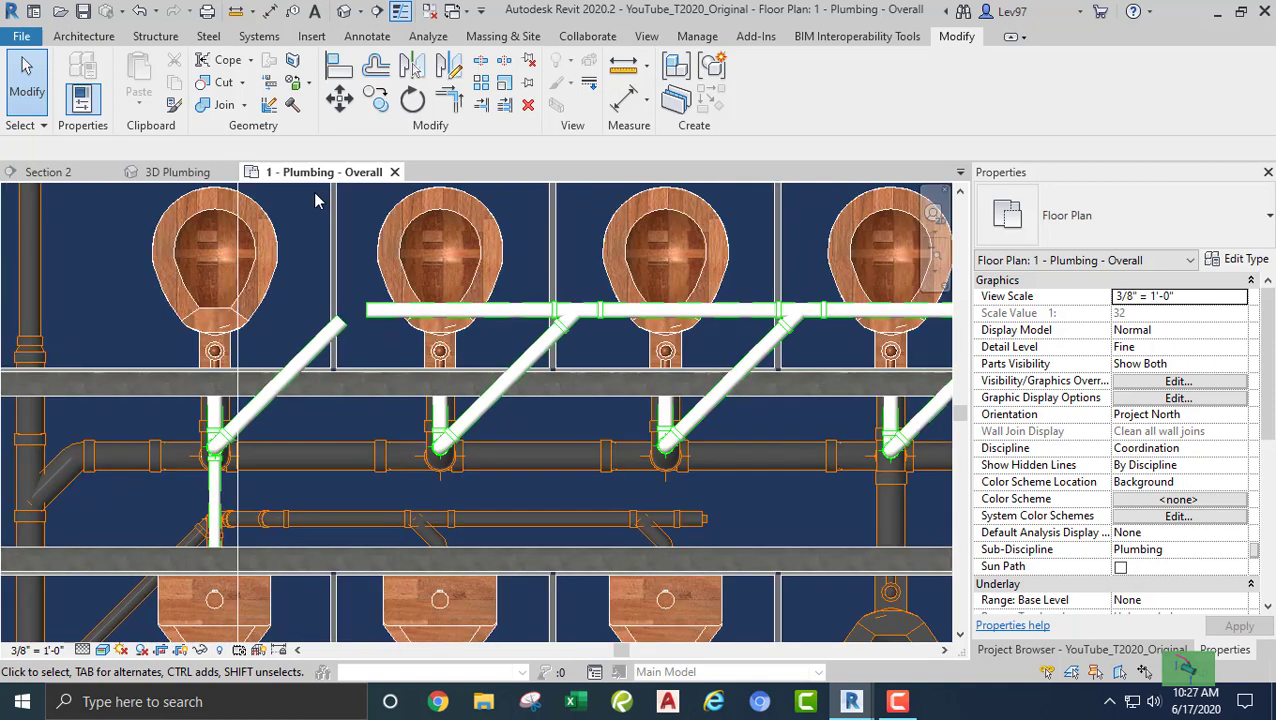
left_click(449, 100)
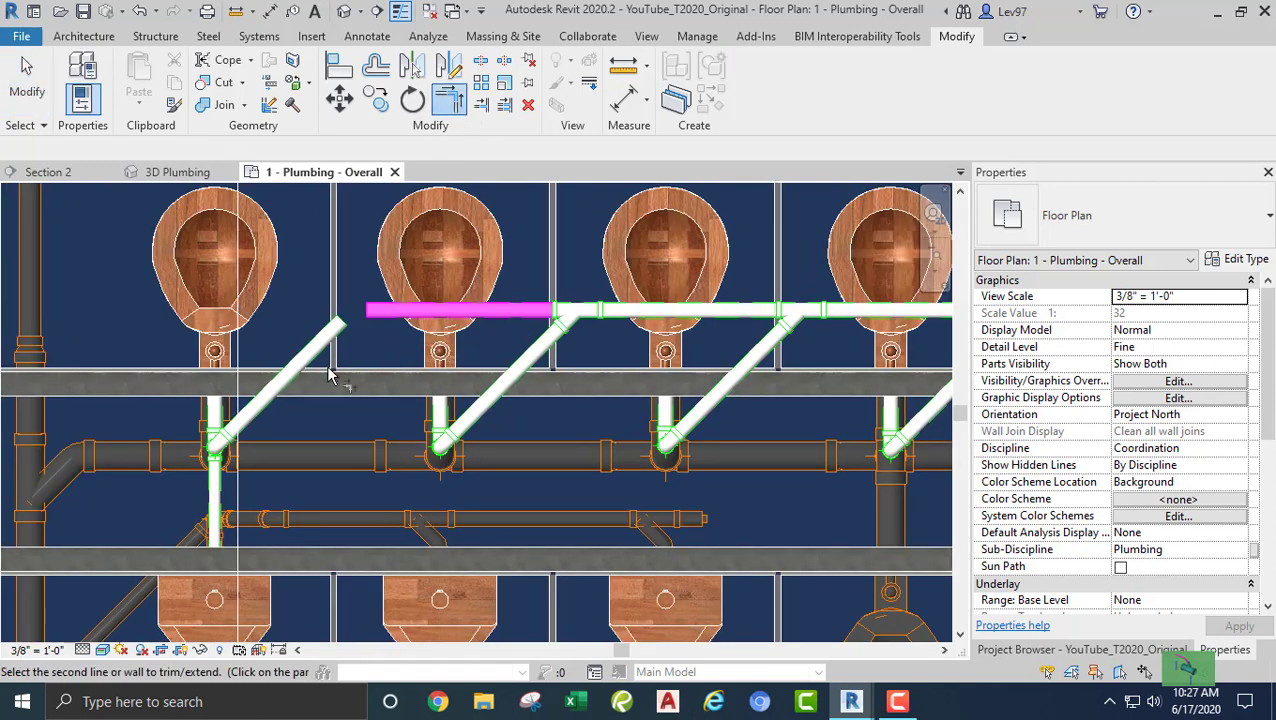
left_click(512, 312)
left_click(296, 364)
key("Escape")
key("Escape")
scroll(285, 330, "down", 2)
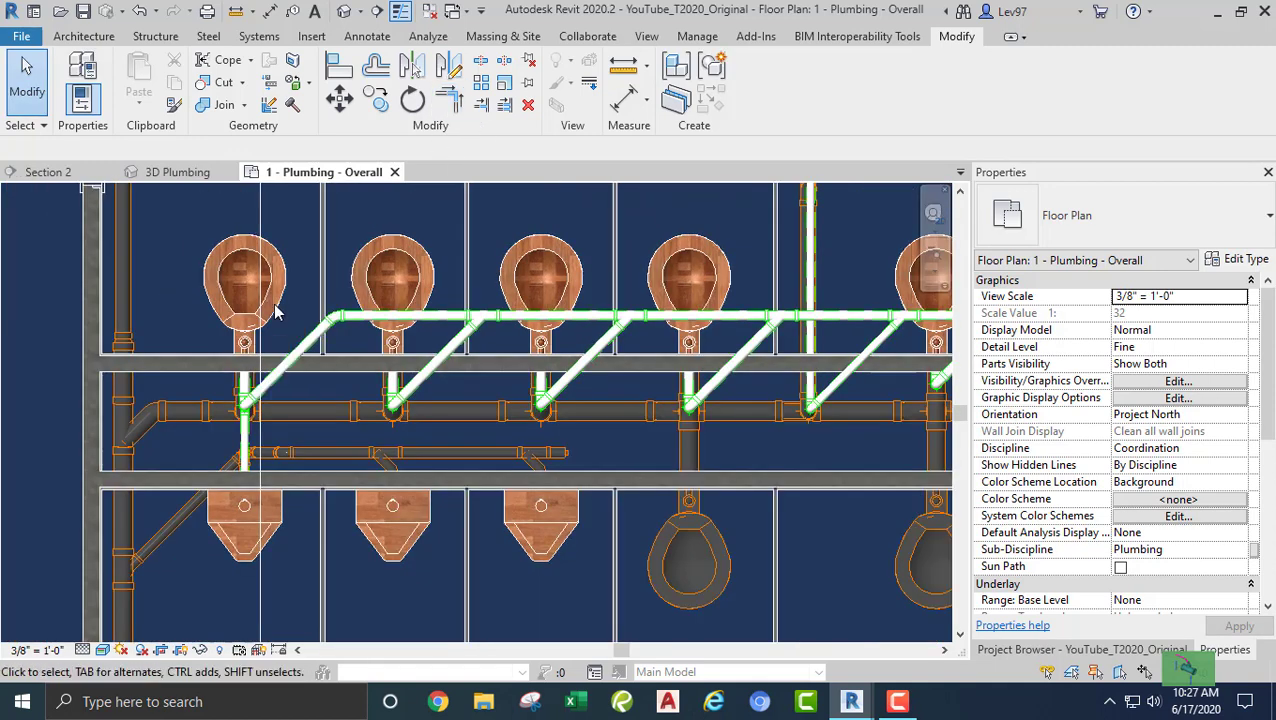
Move the section line so it cuts through the second toilet and second urinal, and open Section 2
left_click(262, 232)
left_click_drag(262, 232, 407, 248)
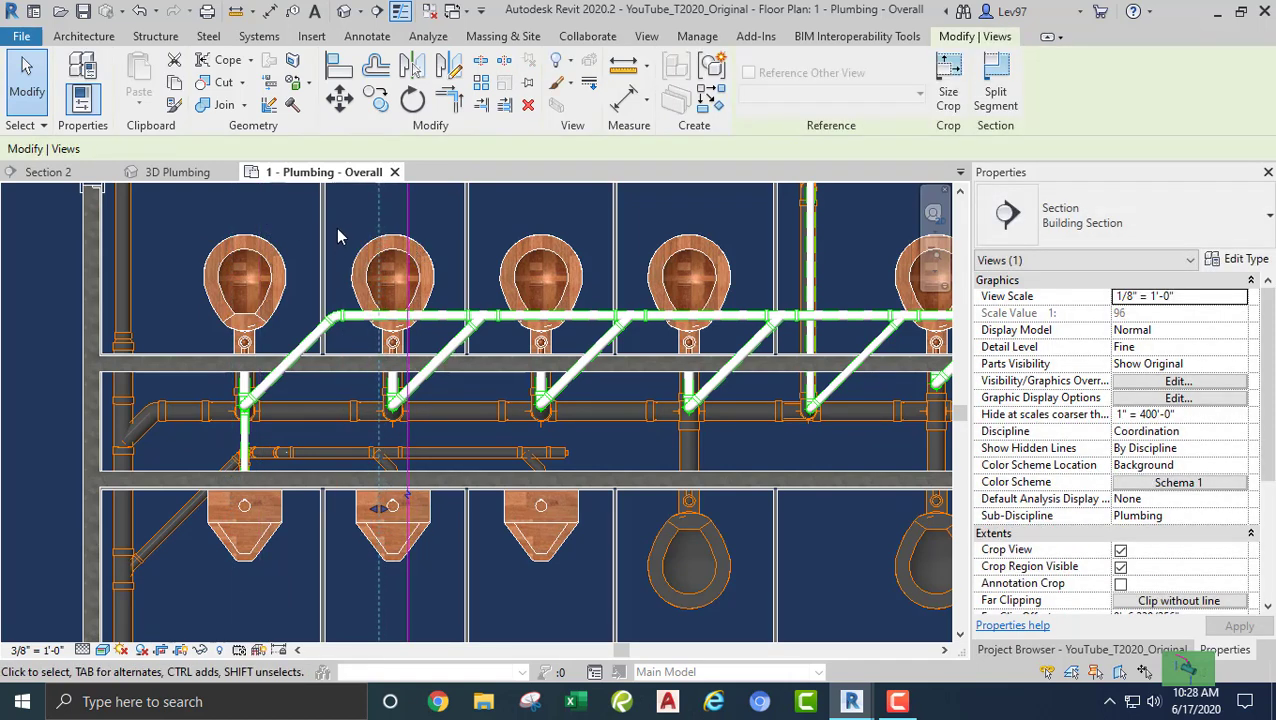
left_click(58, 174)
scroll(391, 433, "down", 3)
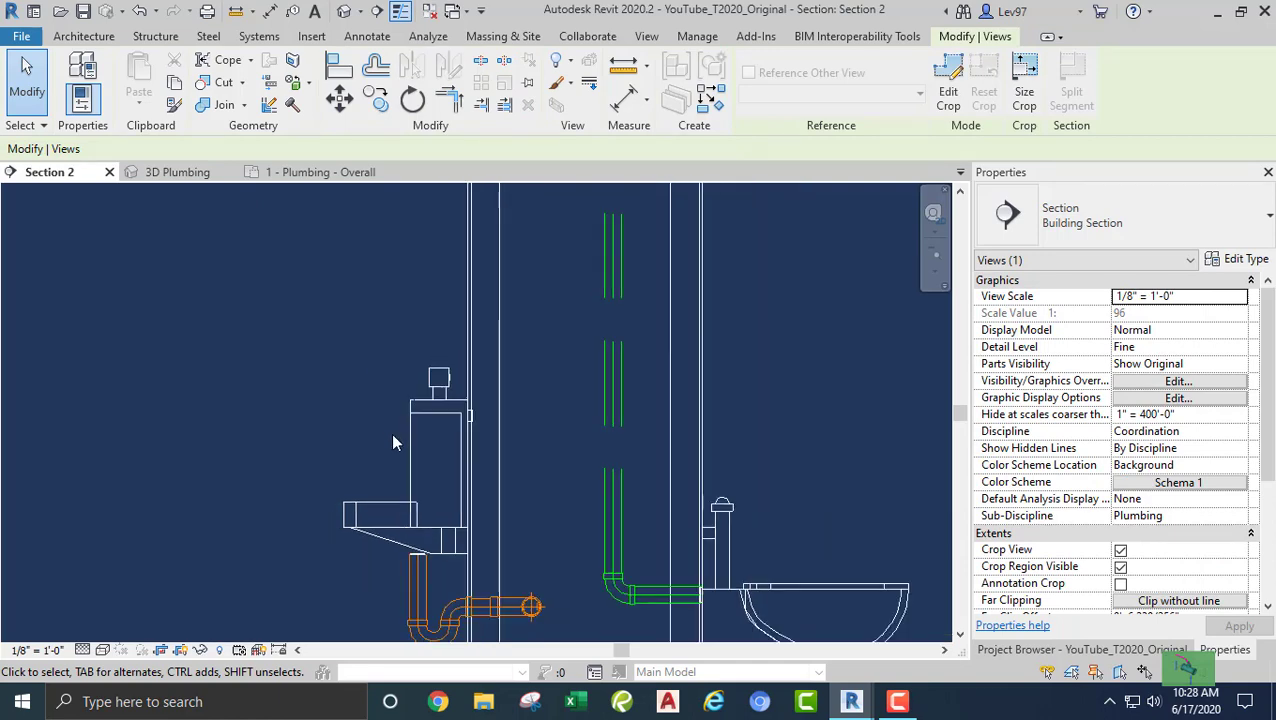
middle_click_drag(307, 417, 124, 357)
scroll(297, 410, "up", 2)
middle_click_drag(363, 444, 494, 558)
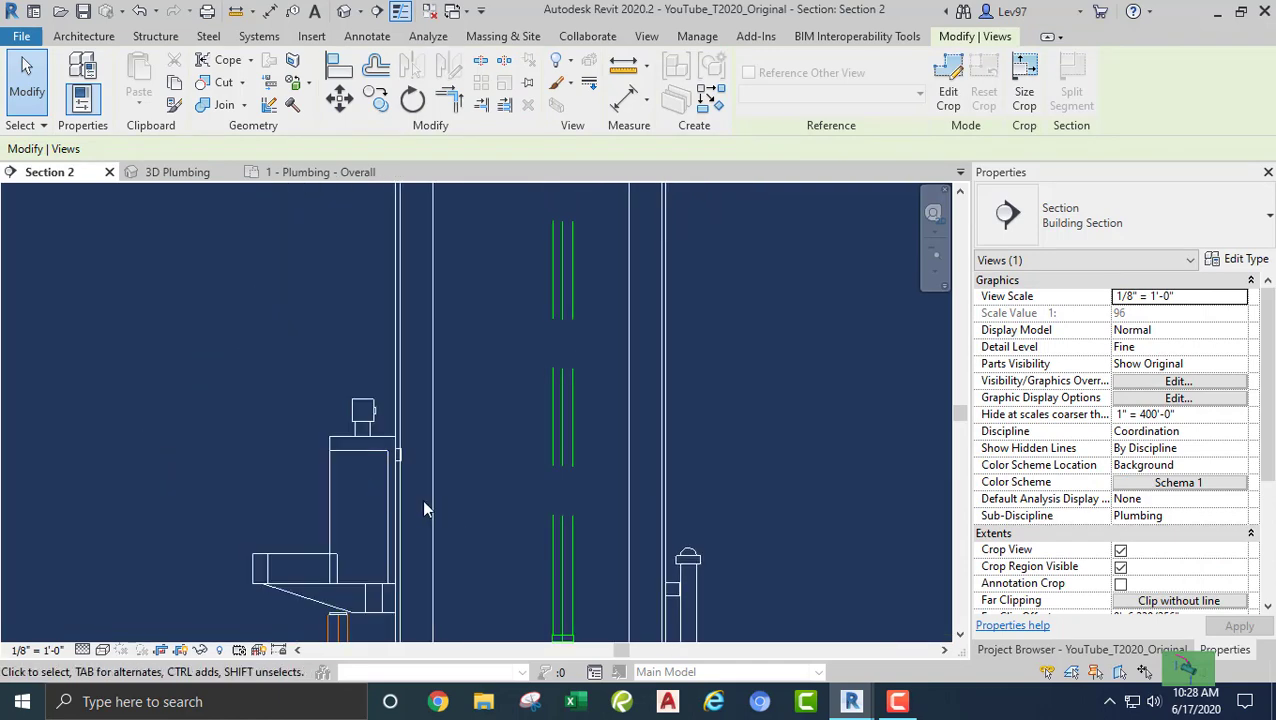
middle_click_drag(424, 500, 438, 443)
Draw a 1 1/2" PVC vent pipe from the second urinal's vent connection to the centerline of the second toilet's vertical vent
left_click(372, 368)
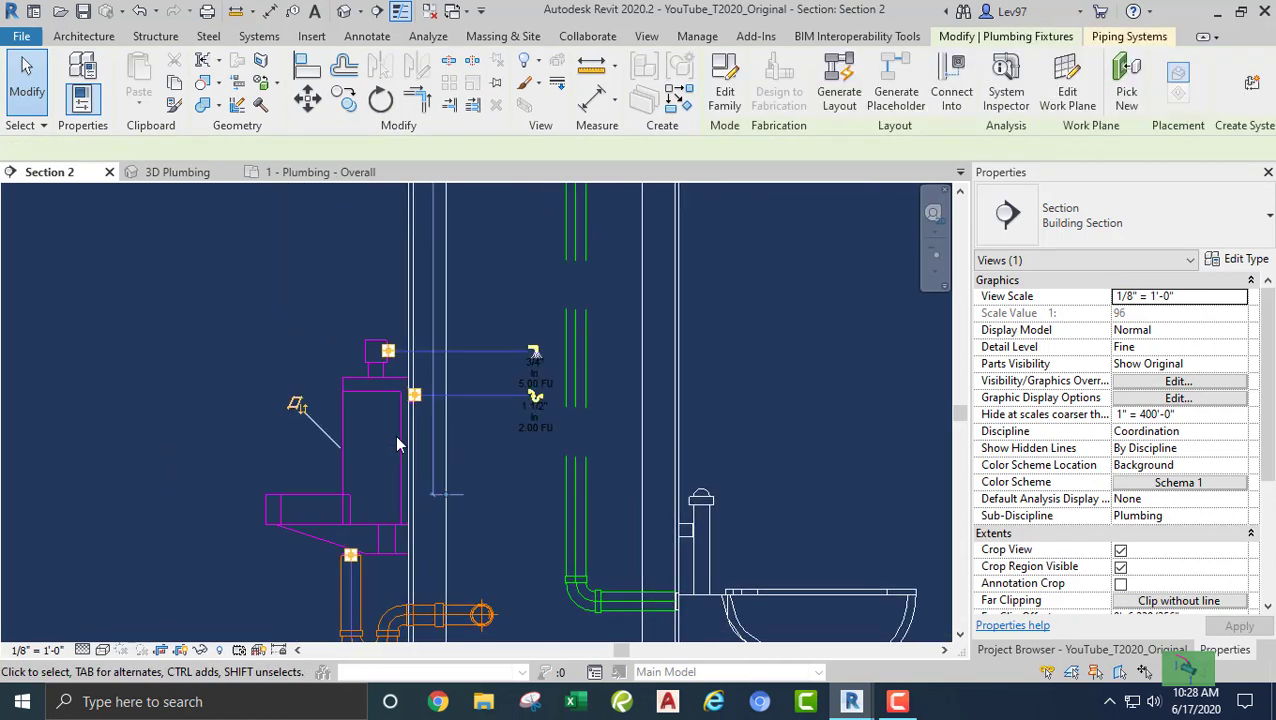
scroll(416, 419, "up", 2)
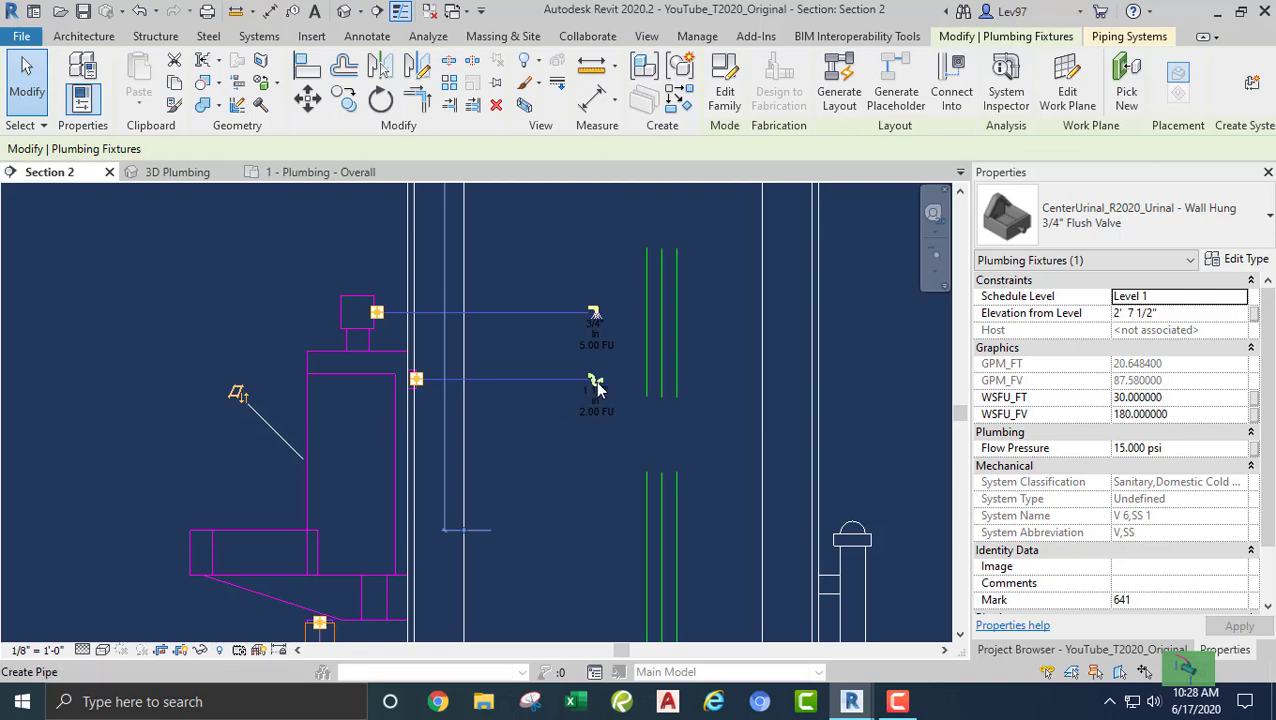
left_click(596, 386)
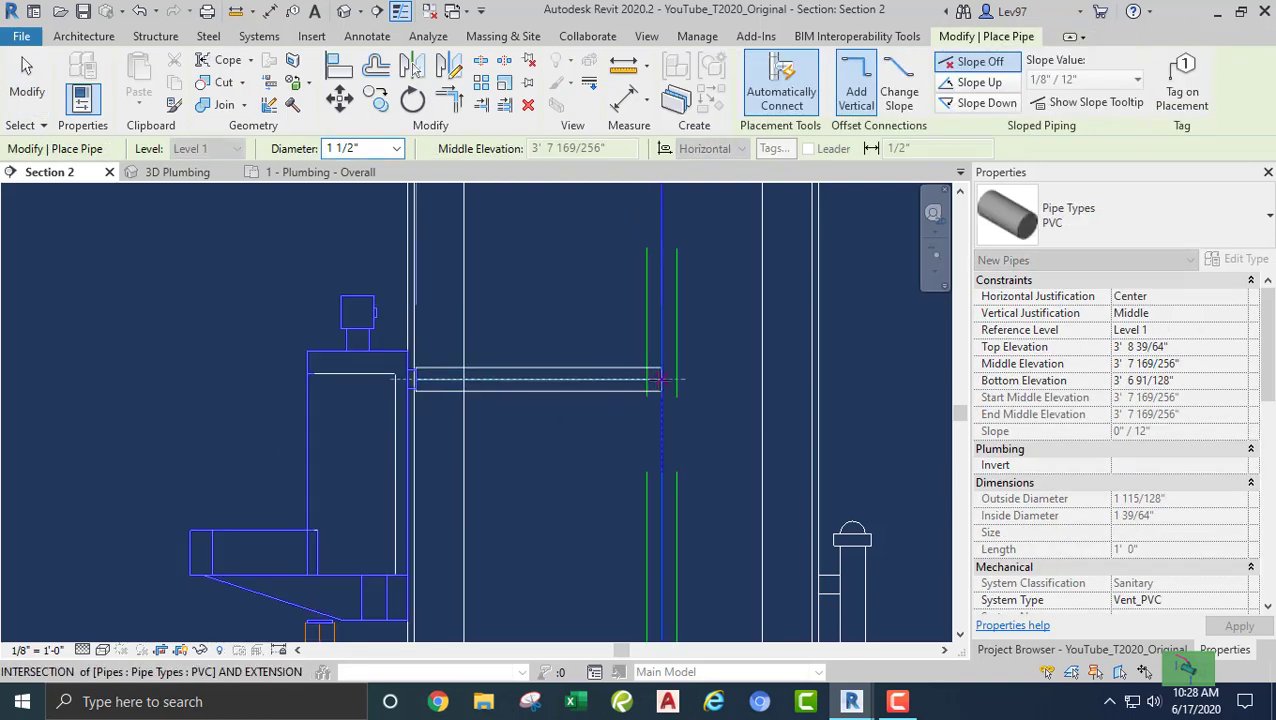
left_click(660, 378)
key("Escape")
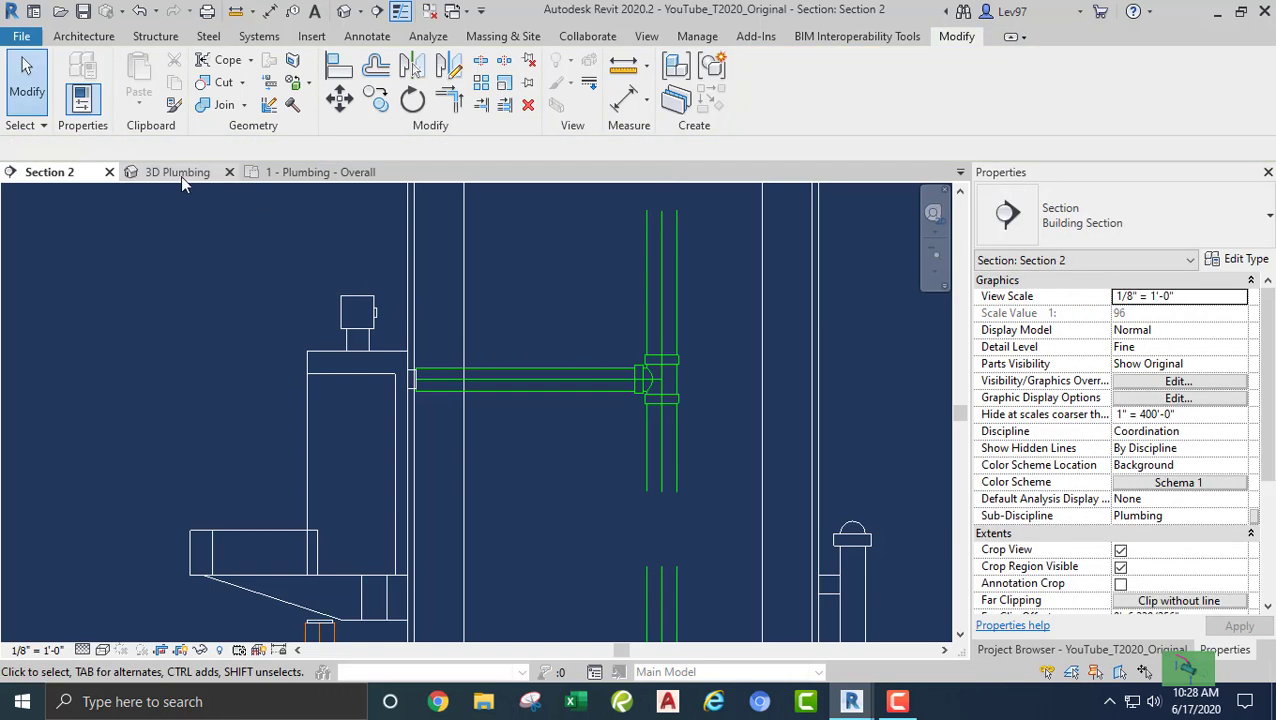
In the overall floor plan, move the section line through the third toilet and third urinal, and return to Section 2
left_click(311, 175)
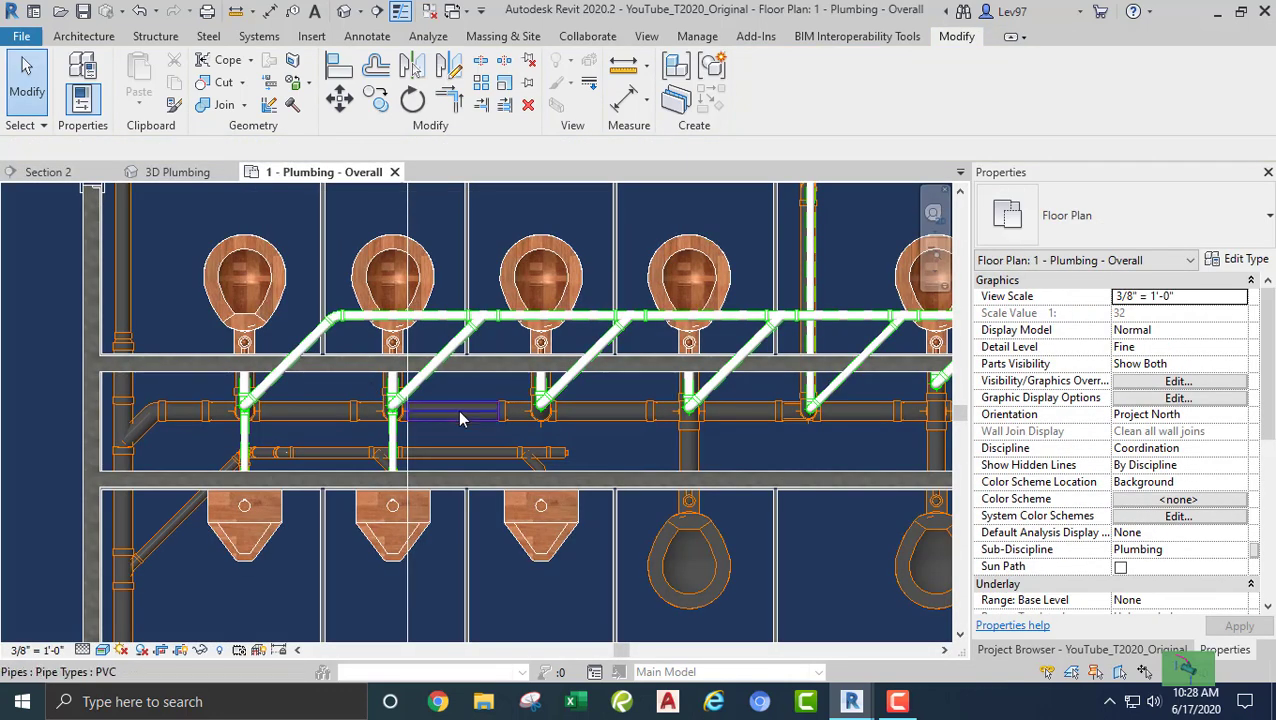
scroll(288, 425, "up", 2)
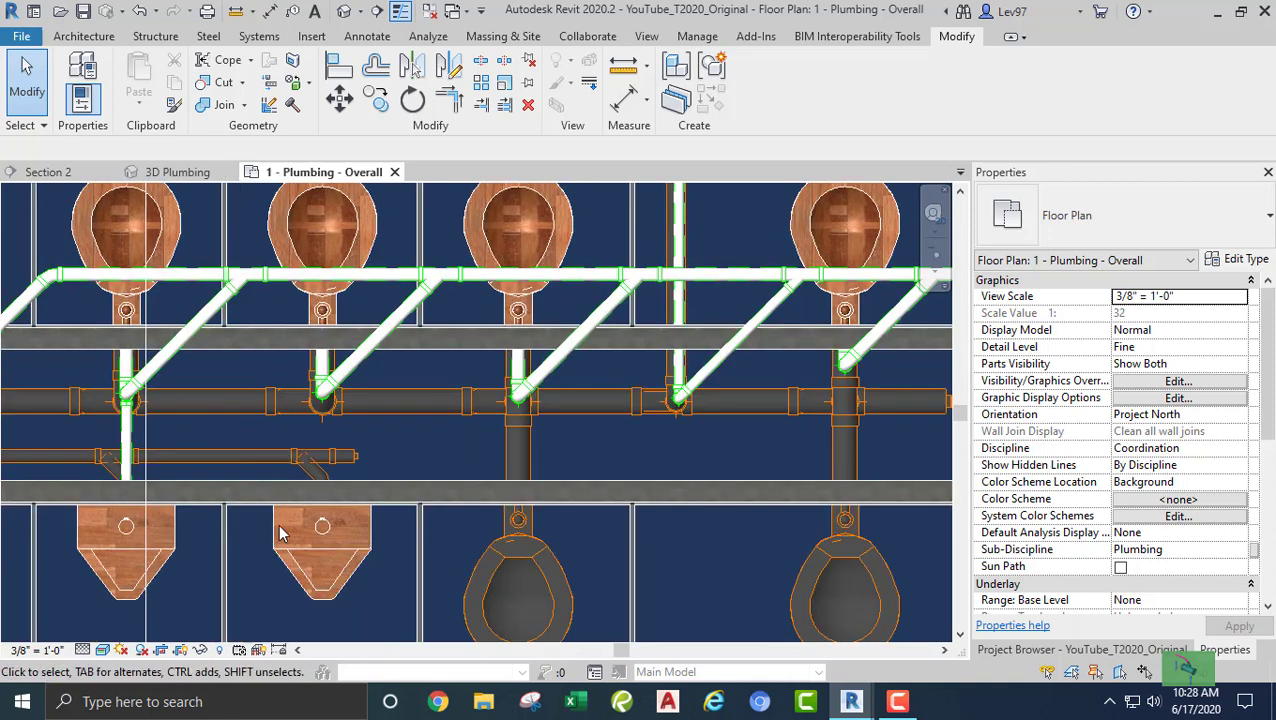
left_click(149, 320)
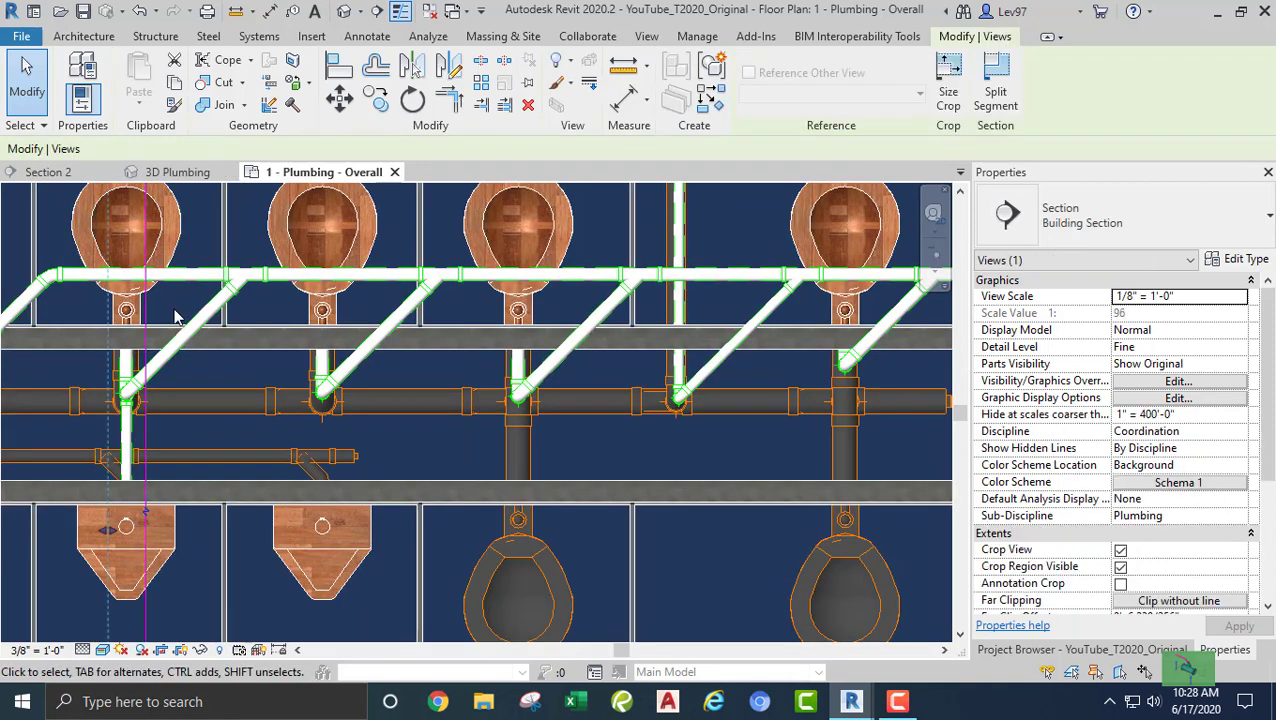
left_click_drag(253, 327, 345, 336)
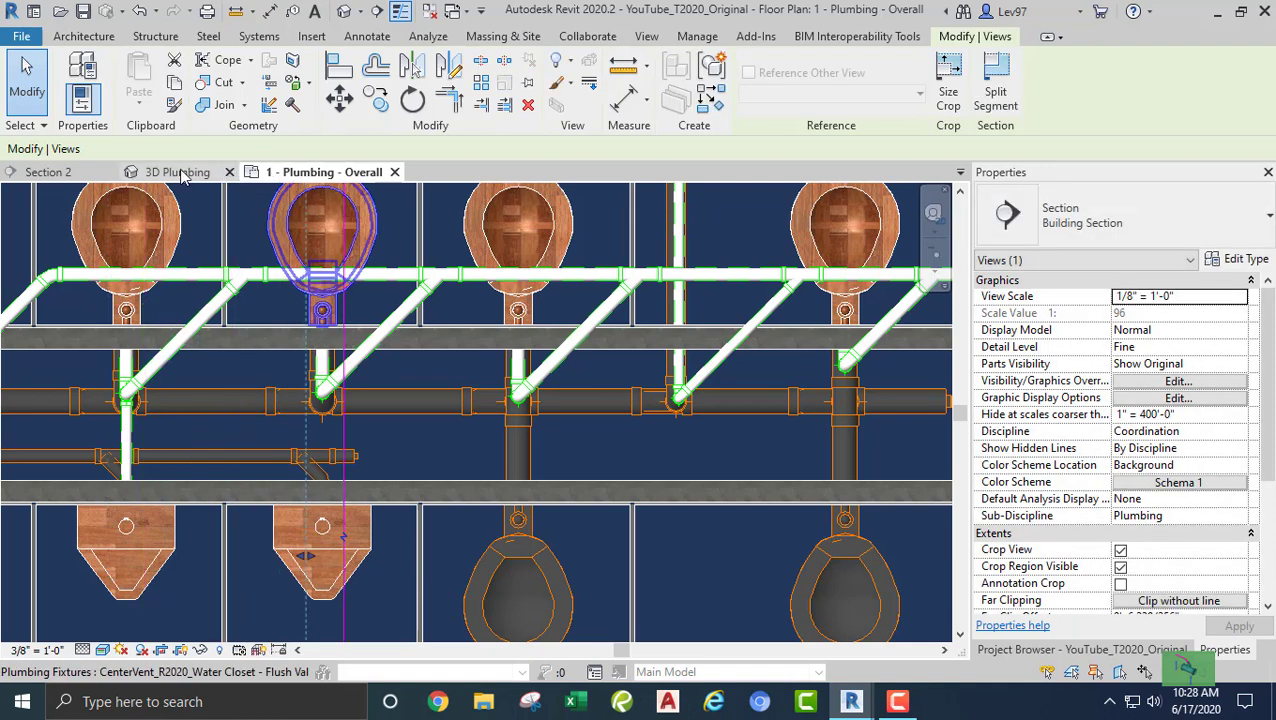
left_click(45, 172)
middle_click_drag(408, 459, 239, 353)
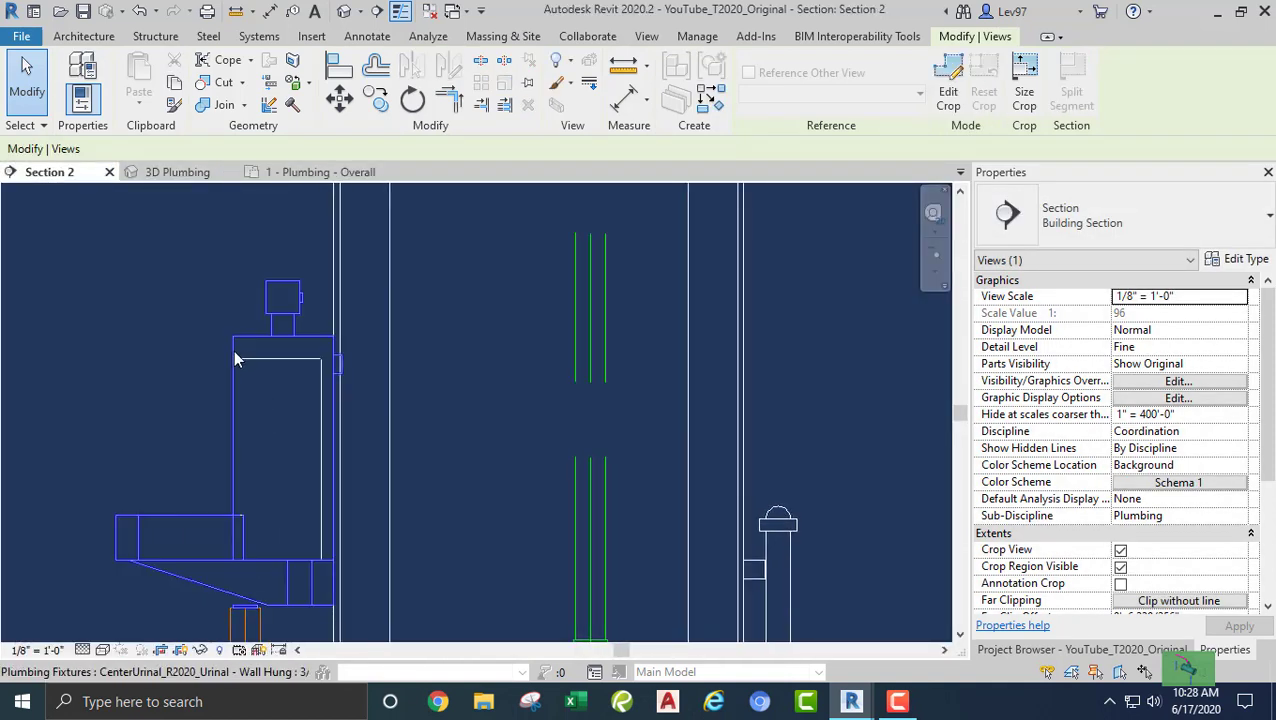
Draw a 1 1/2" PVC vent pipe from the third urinal's vent connection to the centerline of the third toilet's vertical vent
left_click(234, 355)
middle_click_drag(390, 396, 293, 451)
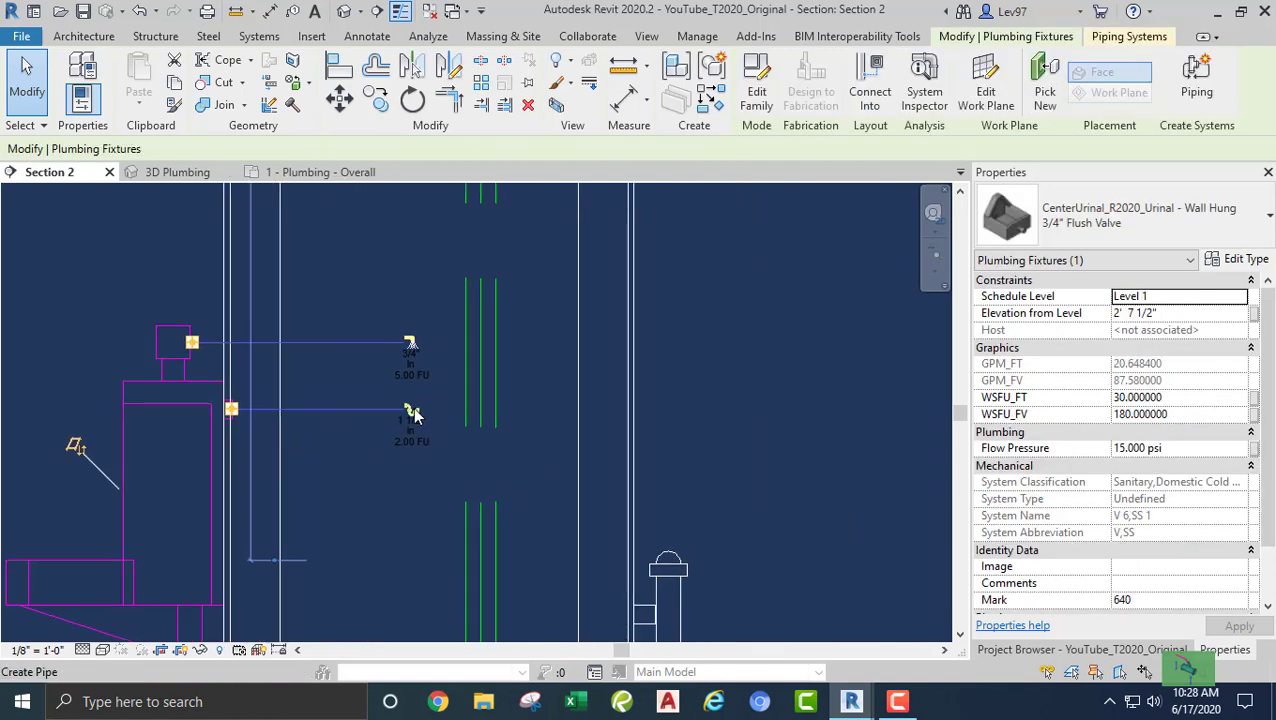
left_click(414, 414)
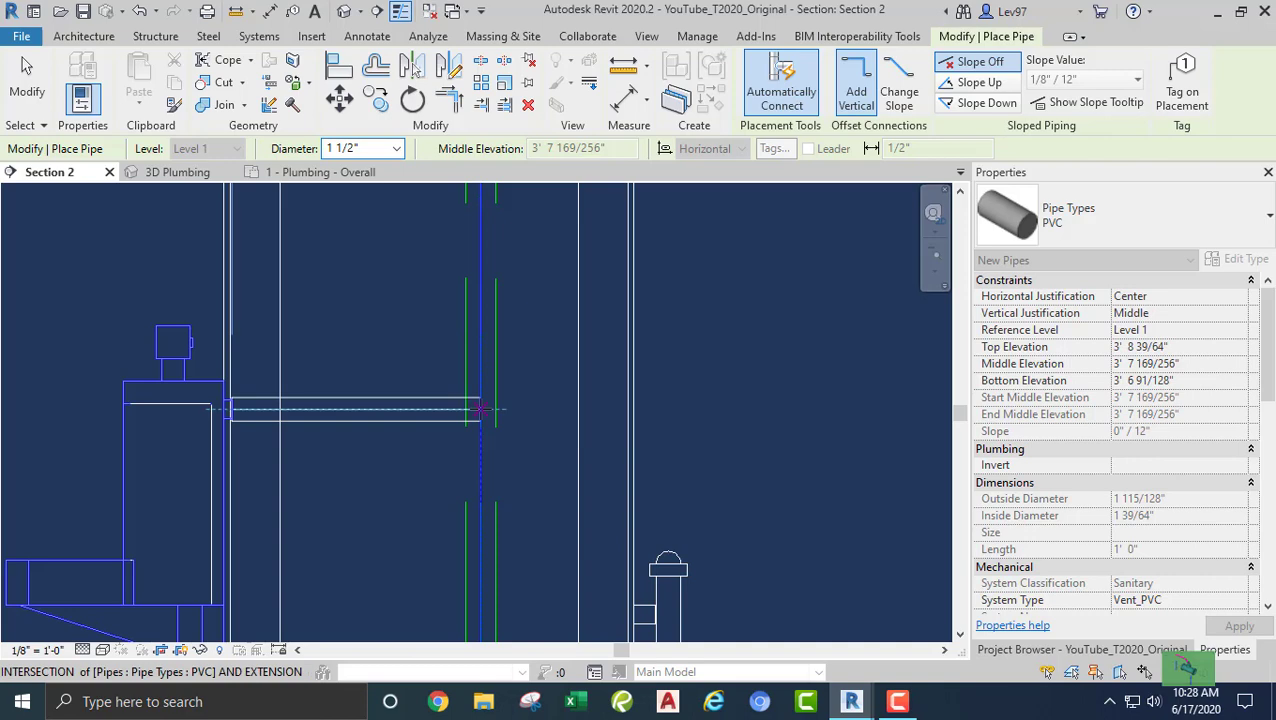
left_click(480, 409)
key("Escape")
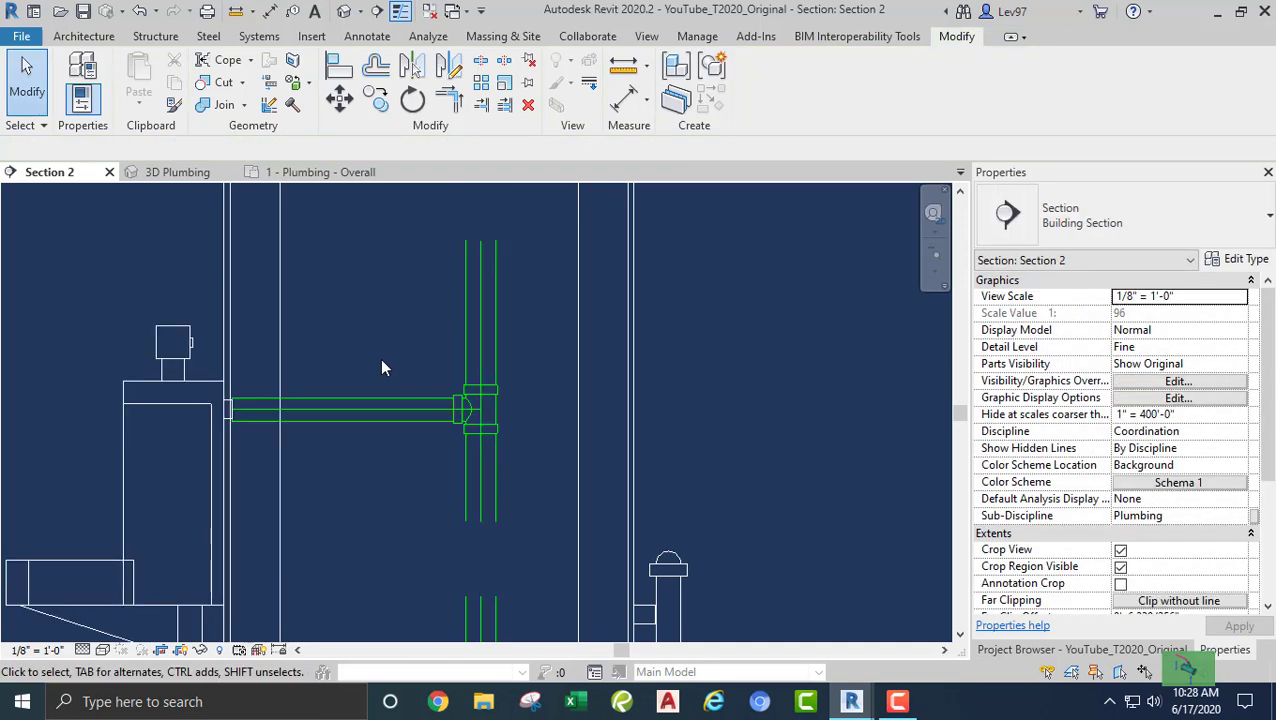
scroll(380, 358, "down", 1)
Examine the connected urinal vents and the remaining back-to-back toilets in the overall plumbing floor plan
left_click(335, 172)
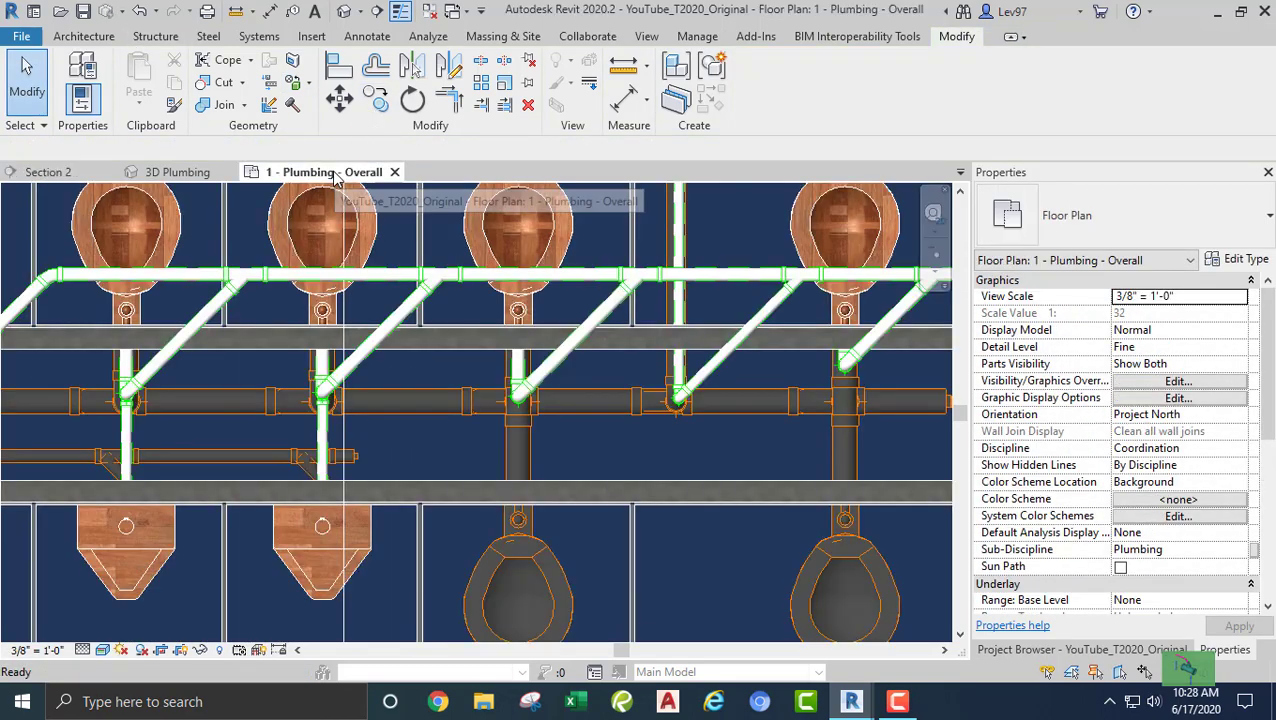
scroll(428, 369, "down", 2)
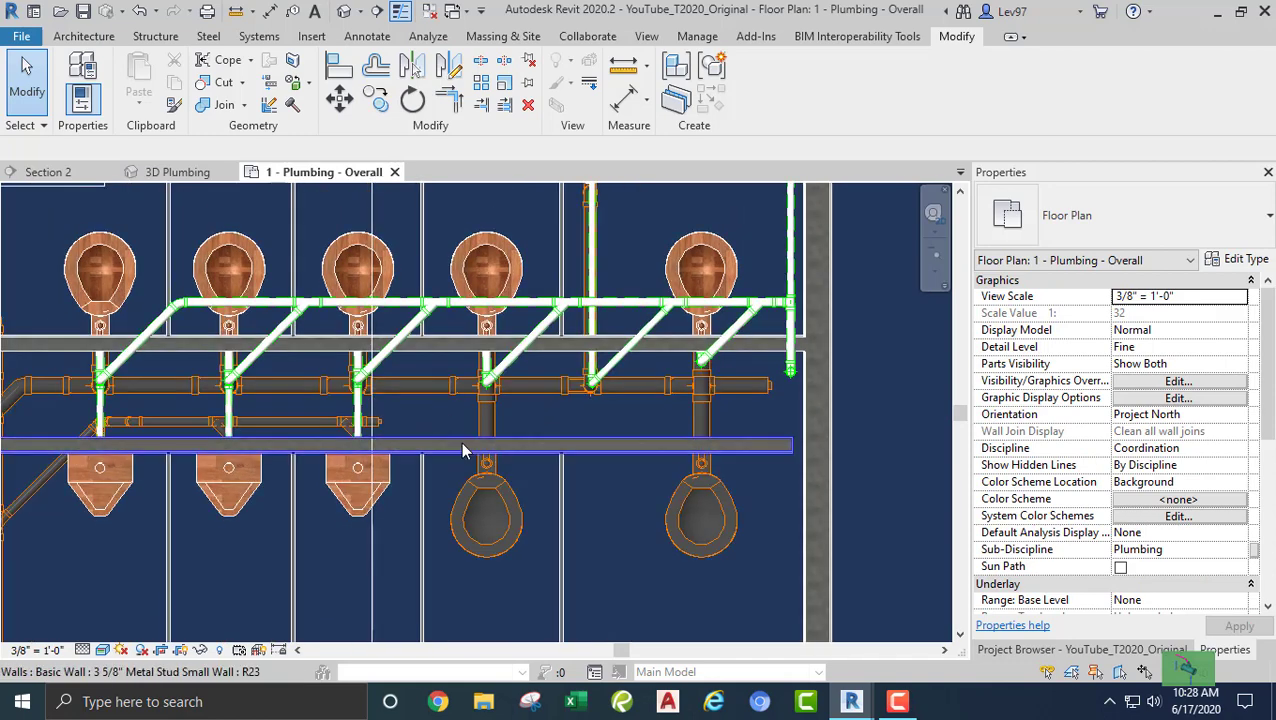
scroll(461, 442, "down", 1)
mouse_move(570, 441)
middle_mouse_down()
mouse_move(448, 432)
mouse_move(590, 429)
middle_mouse_up()
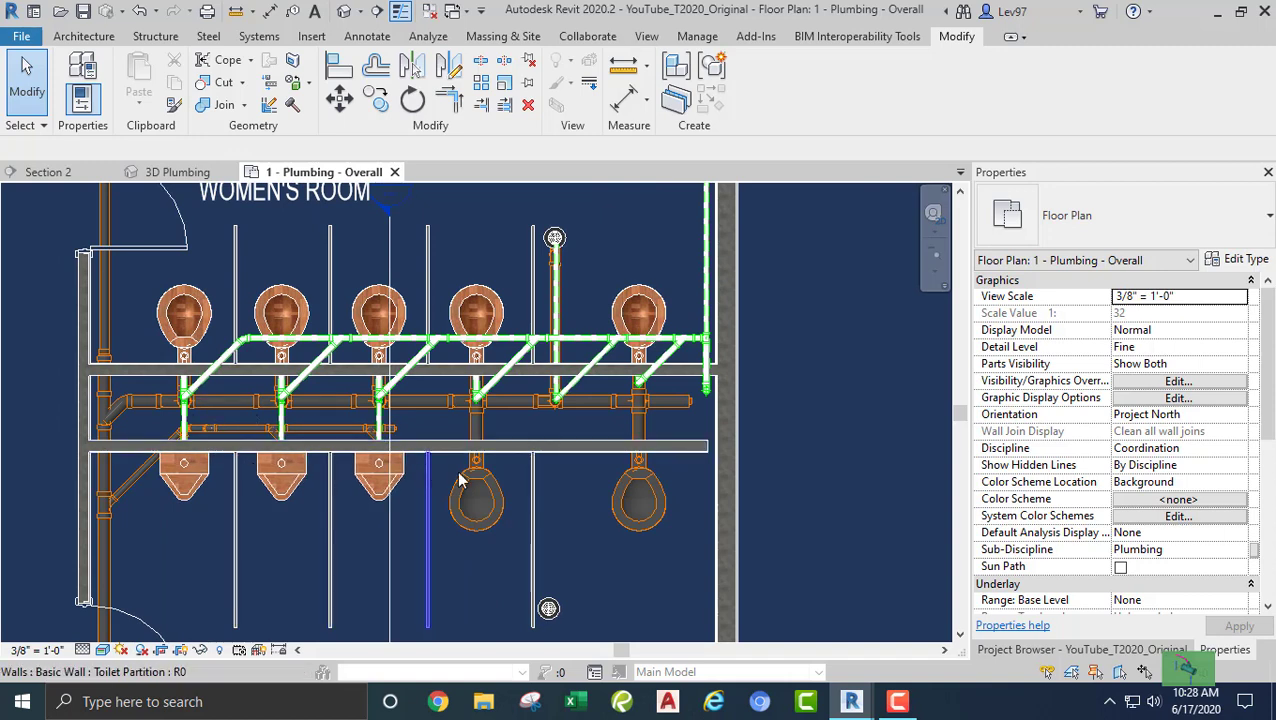
middle_click_drag(570, 413, 518, 420)
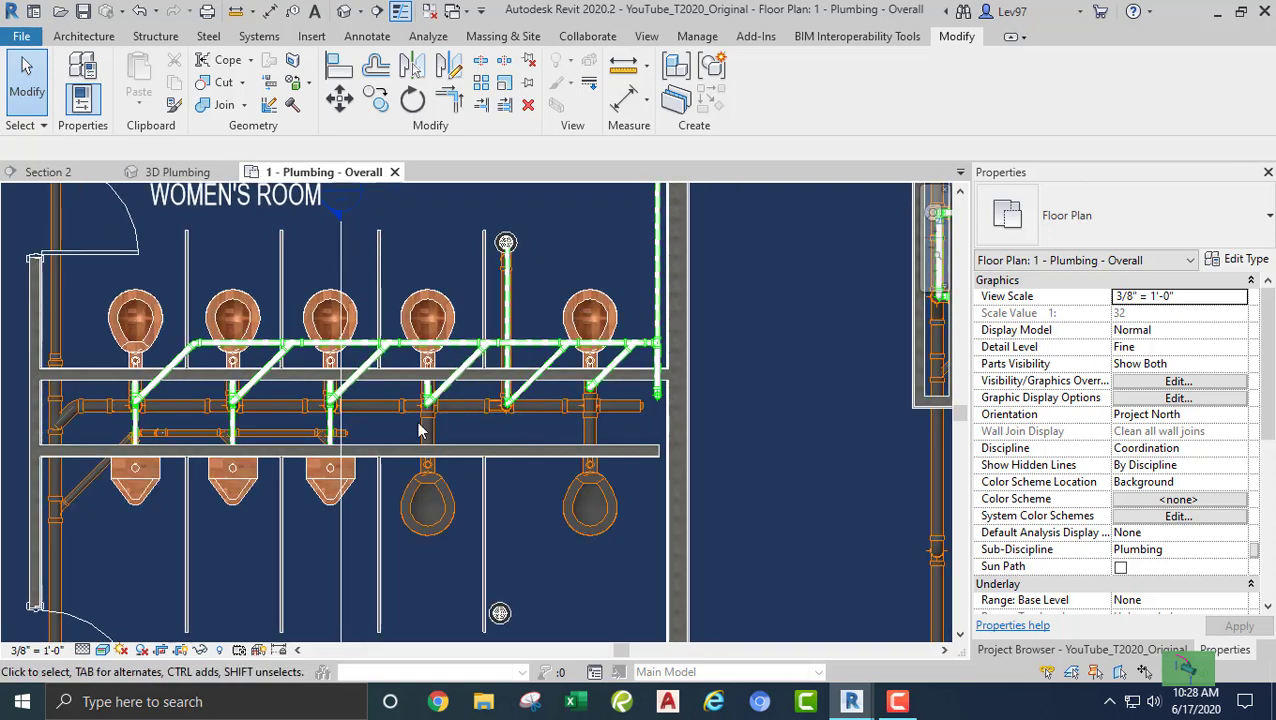
middle_click_drag(391, 441, 410, 483)
scroll(410, 433, "down", 2)
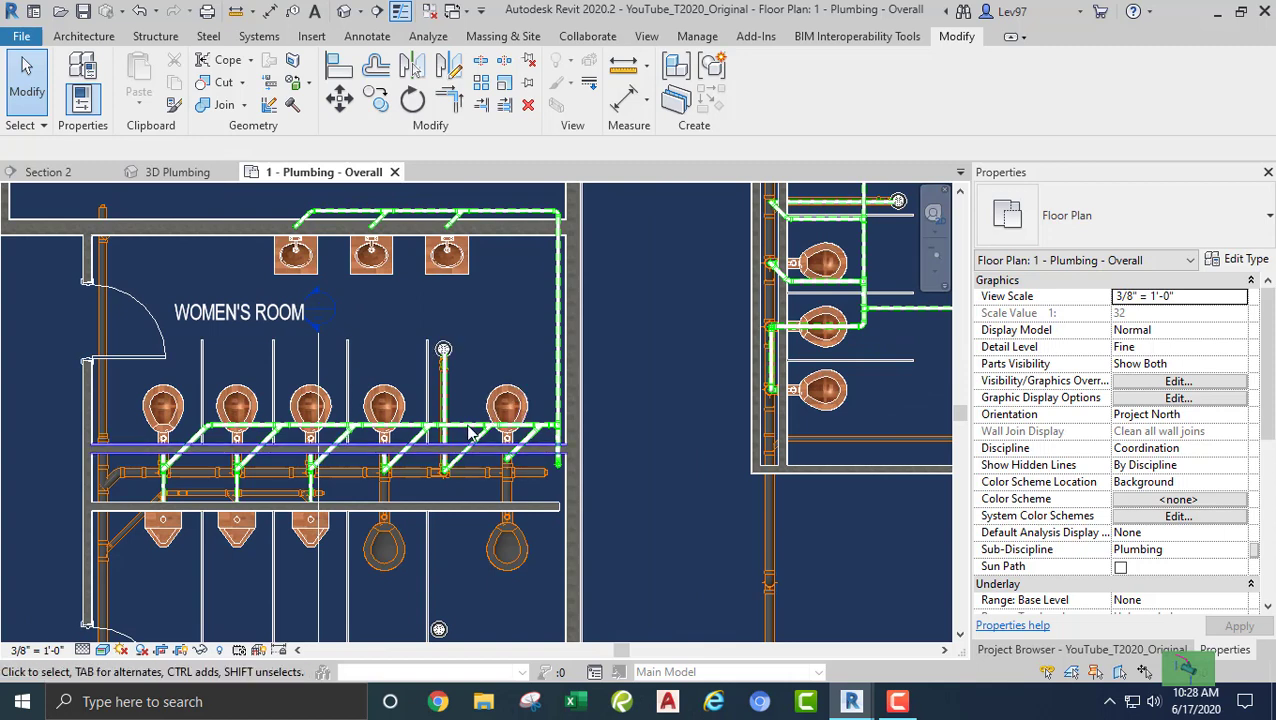
middle_click_drag(405, 609, 457, 486)
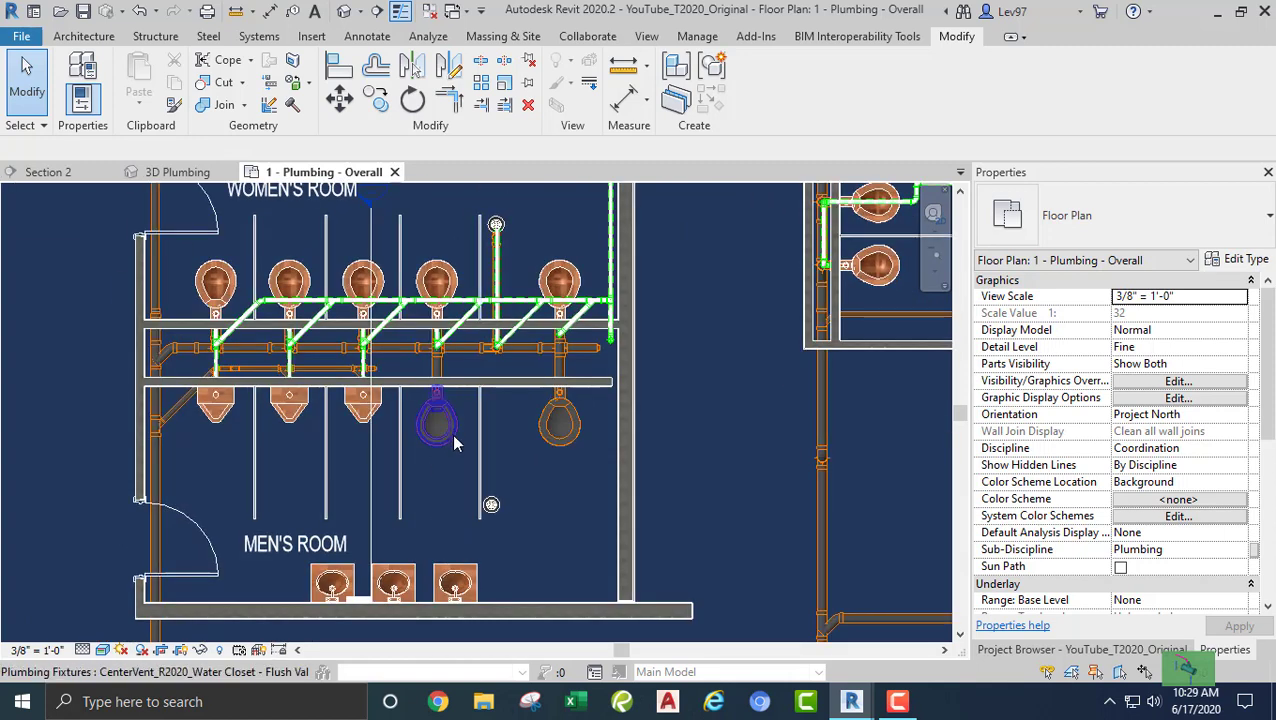
middle_click_drag(427, 441, 444, 489)
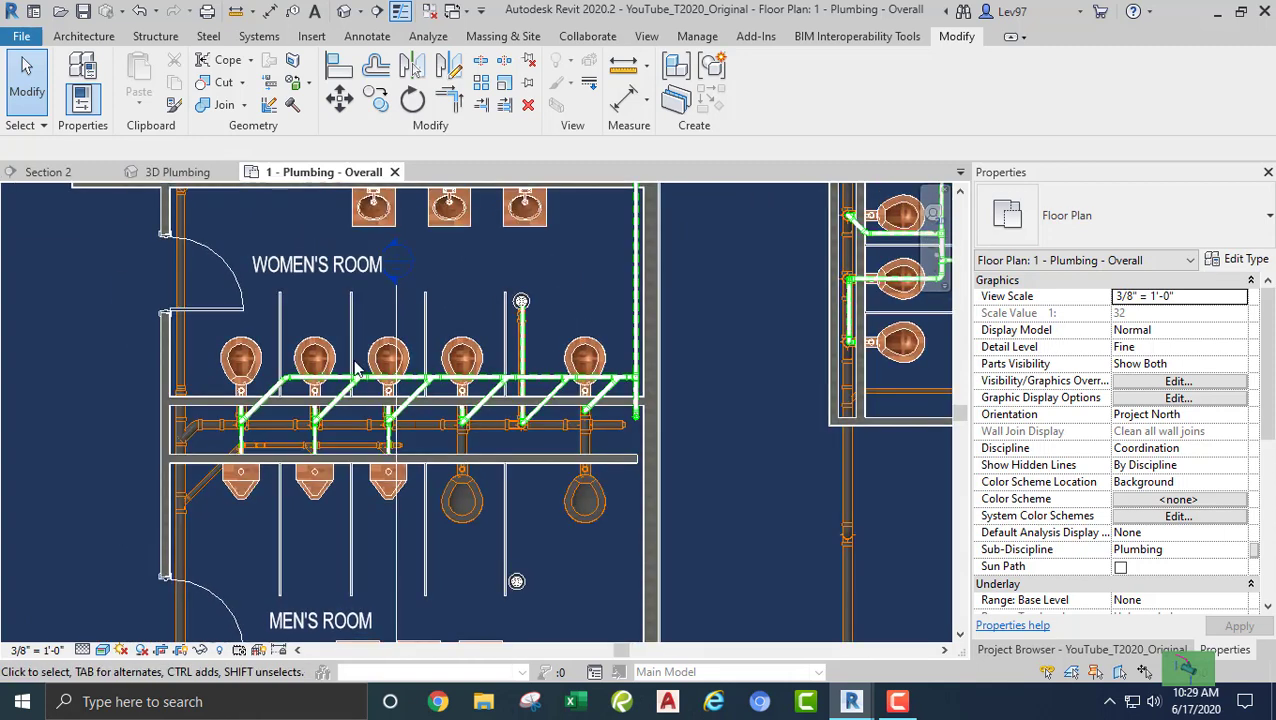
In the 3D Plumbing view, inspect the properties and fixture units of the tall vent riser near the women's room lavatories
left_click(178, 174)
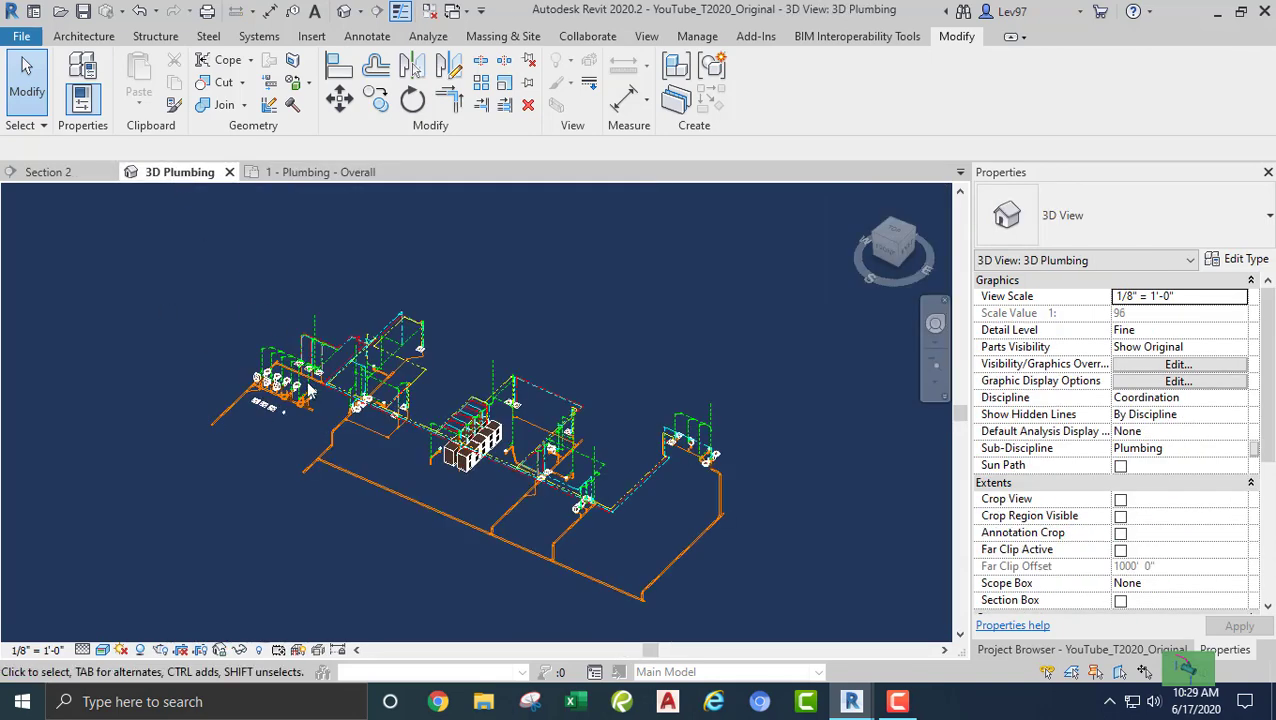
scroll(310, 393, "up", 6)
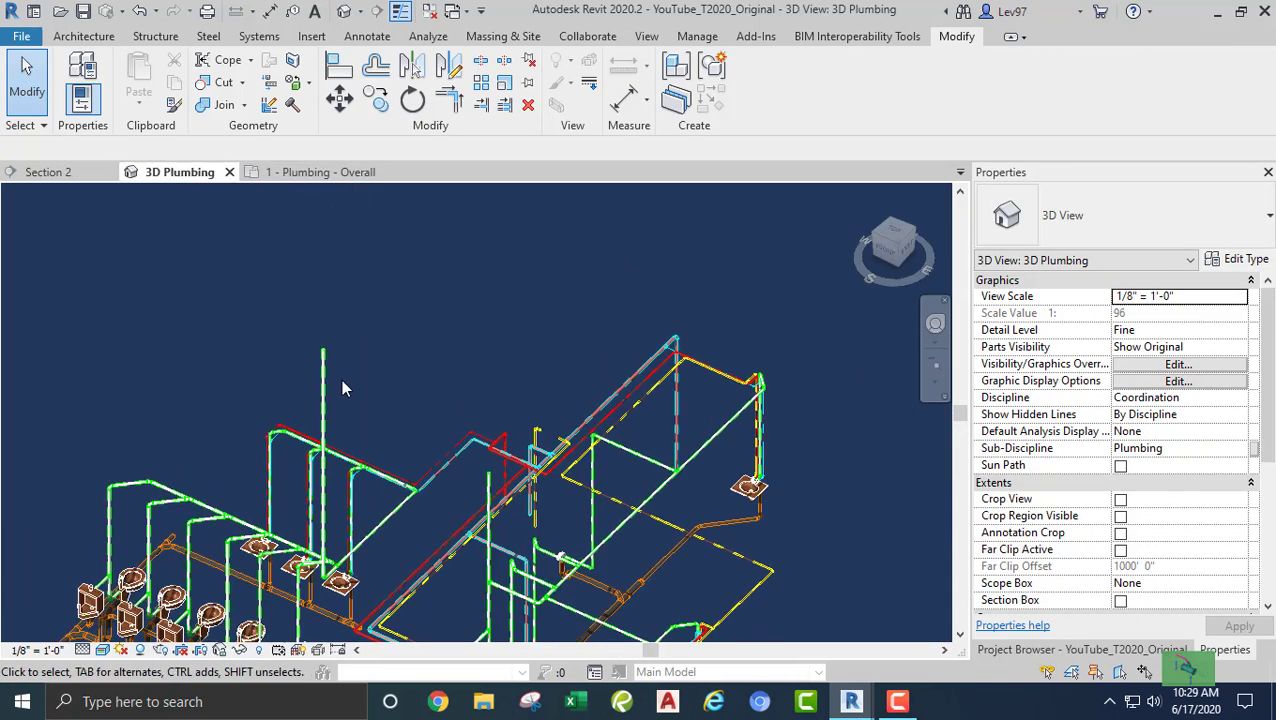
left_click(324, 395)
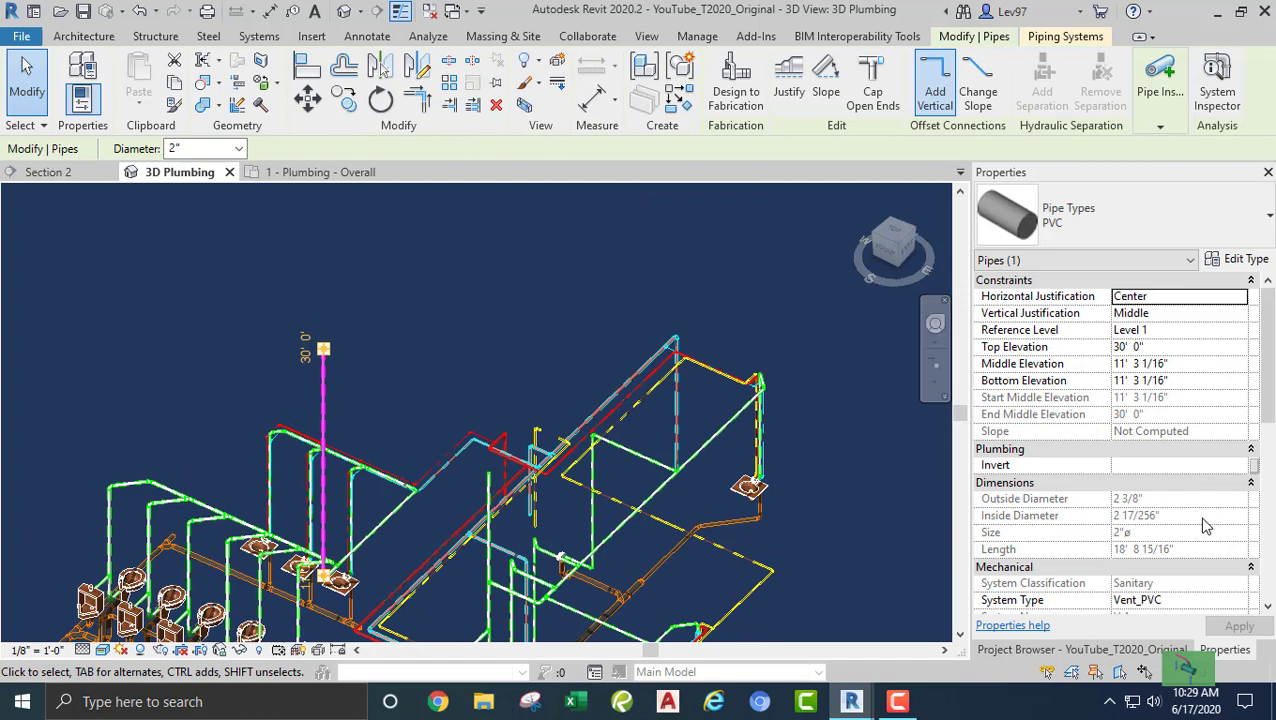
scroll(1205, 525, "down", 8)
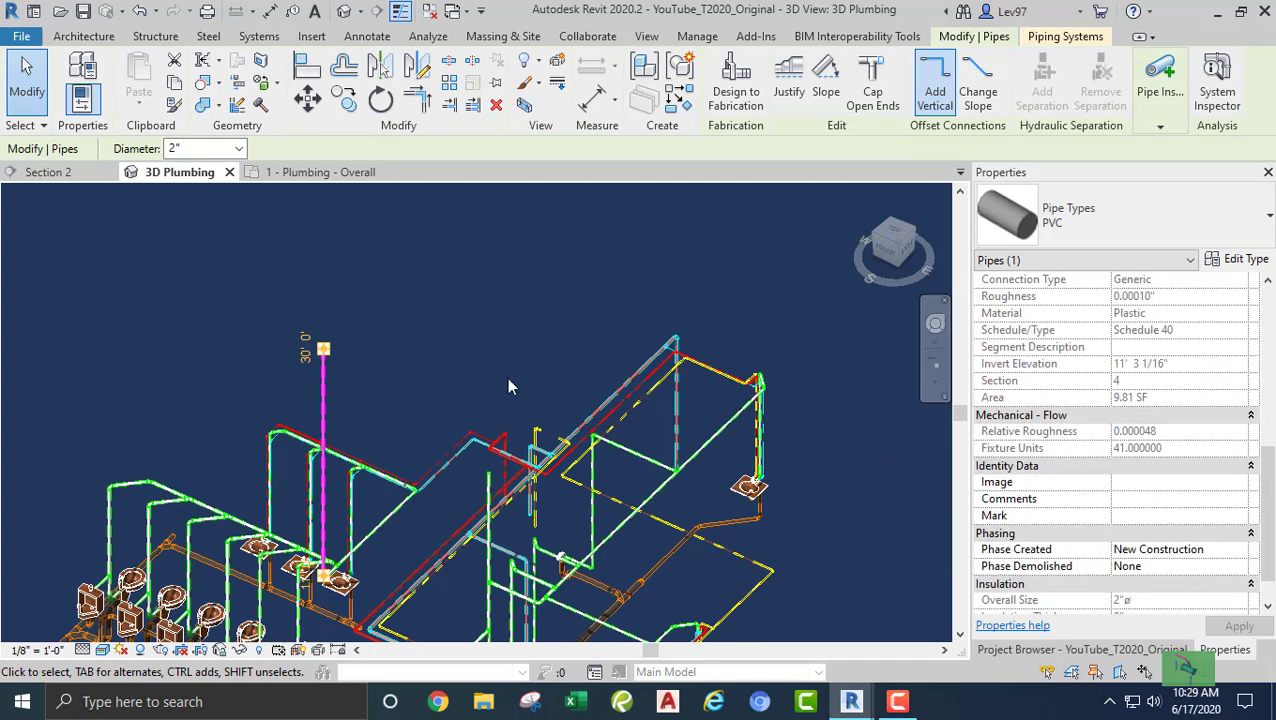
left_click(446, 357)
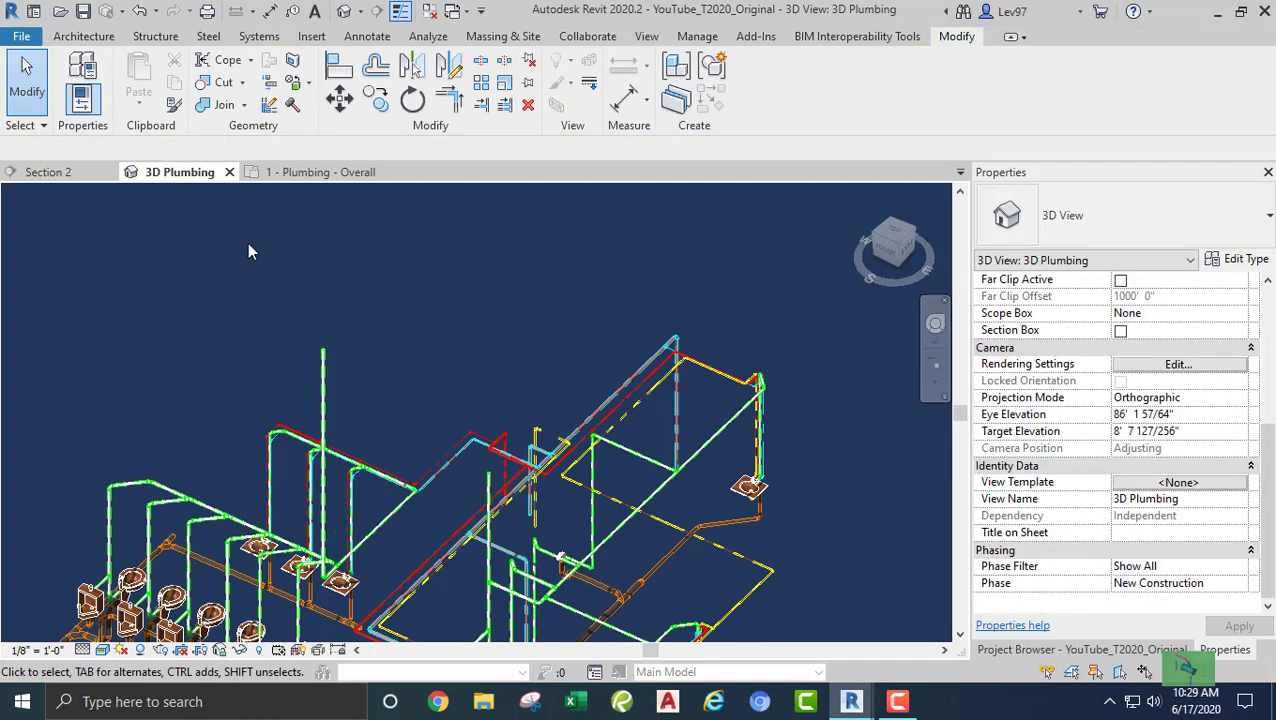
In the overall plumbing floor plan, move the Section 2 line to cut through the back-to-back toilets farthest from the restroom entrances
left_click(276, 180)
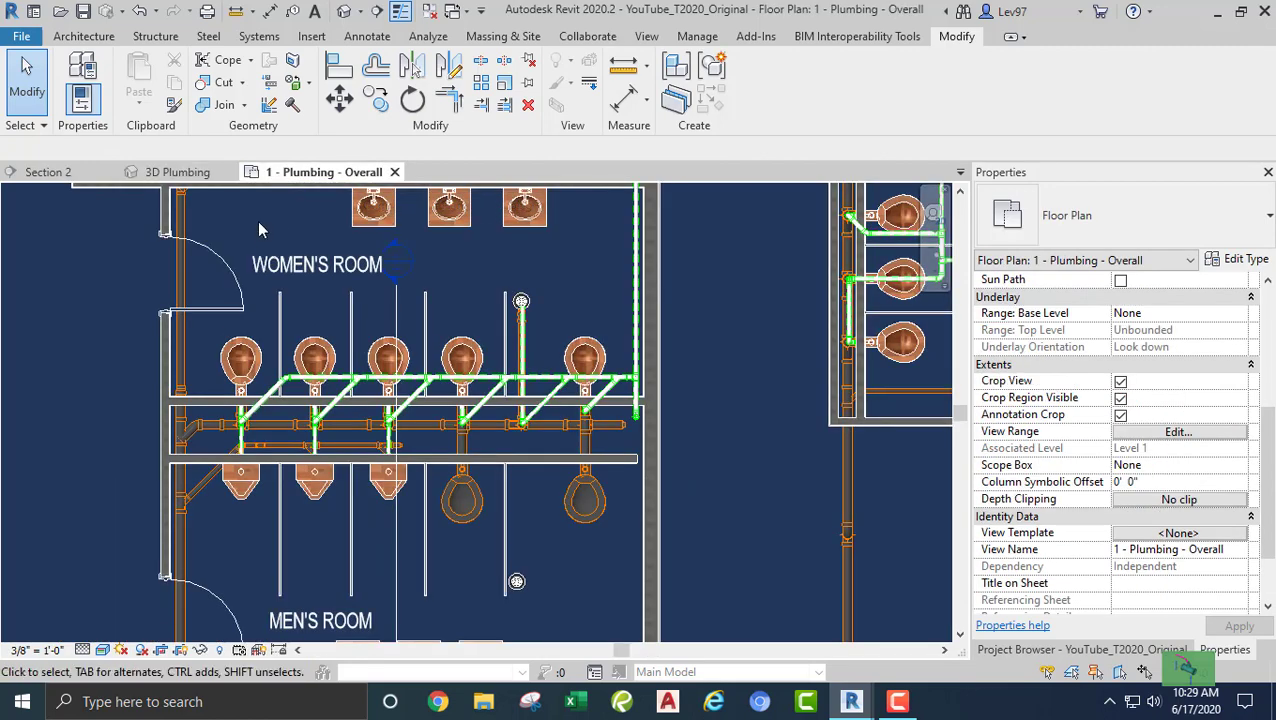
middle_click_drag(313, 358, 229, 380)
left_click(310, 334)
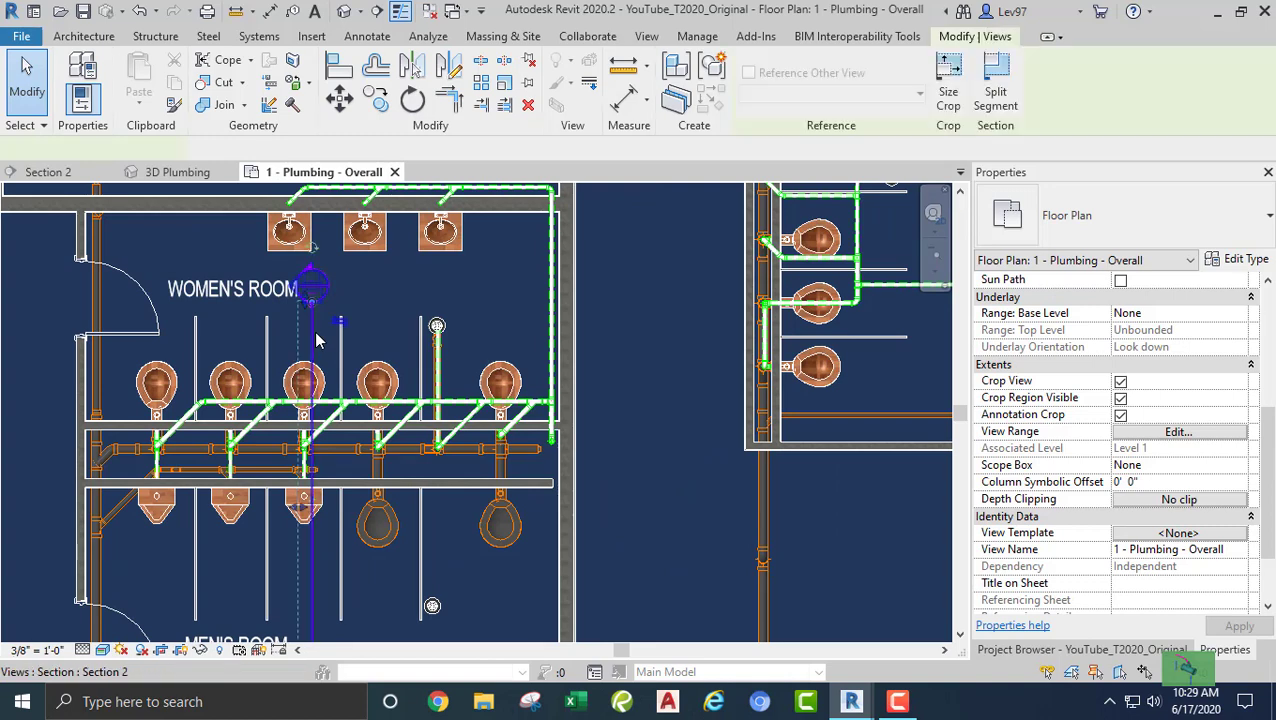
left_click_drag(280, 332, 162, 335)
middle_click_drag(276, 447, 265, 500)
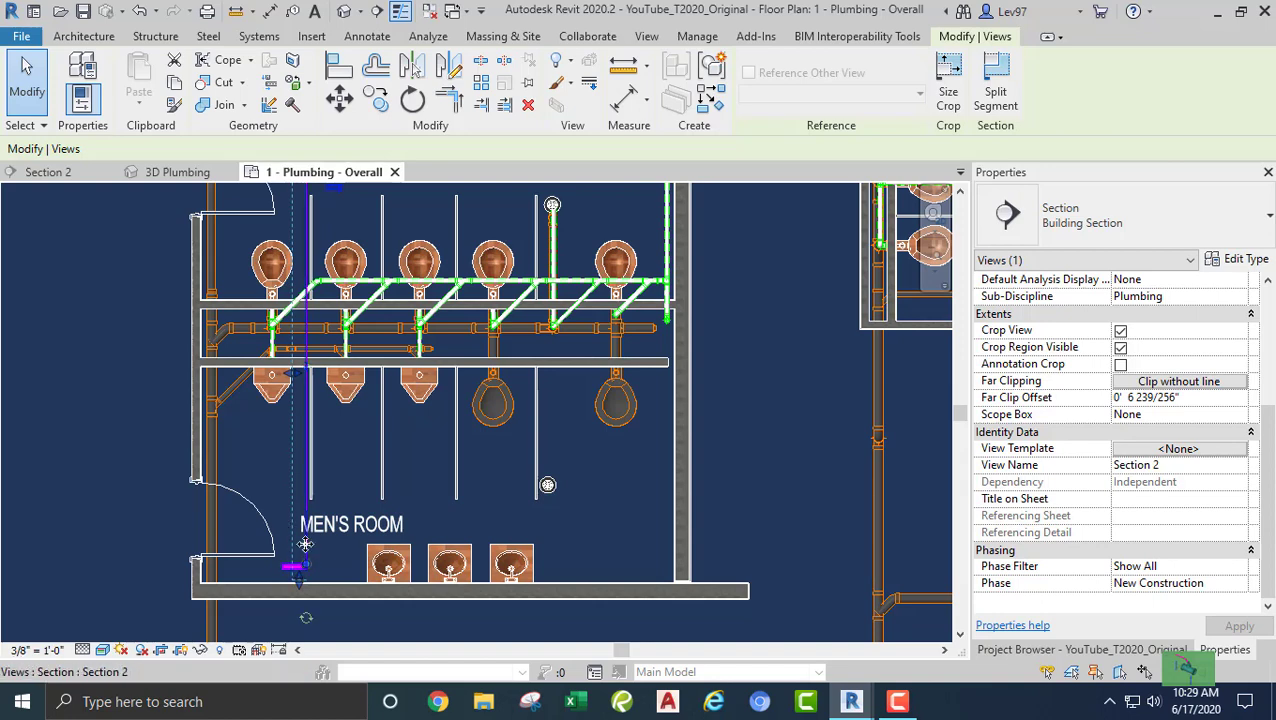
middle_click_drag(441, 452, 319, 512)
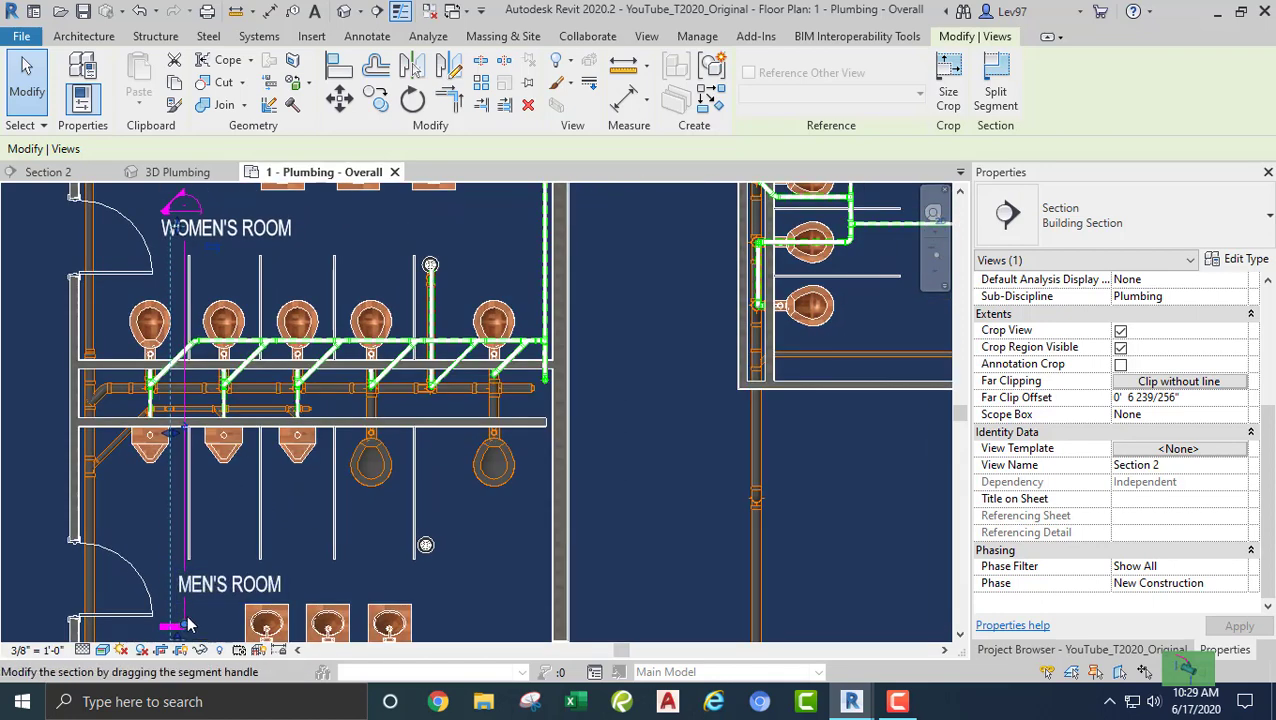
left_click_drag(188, 620, 470, 600)
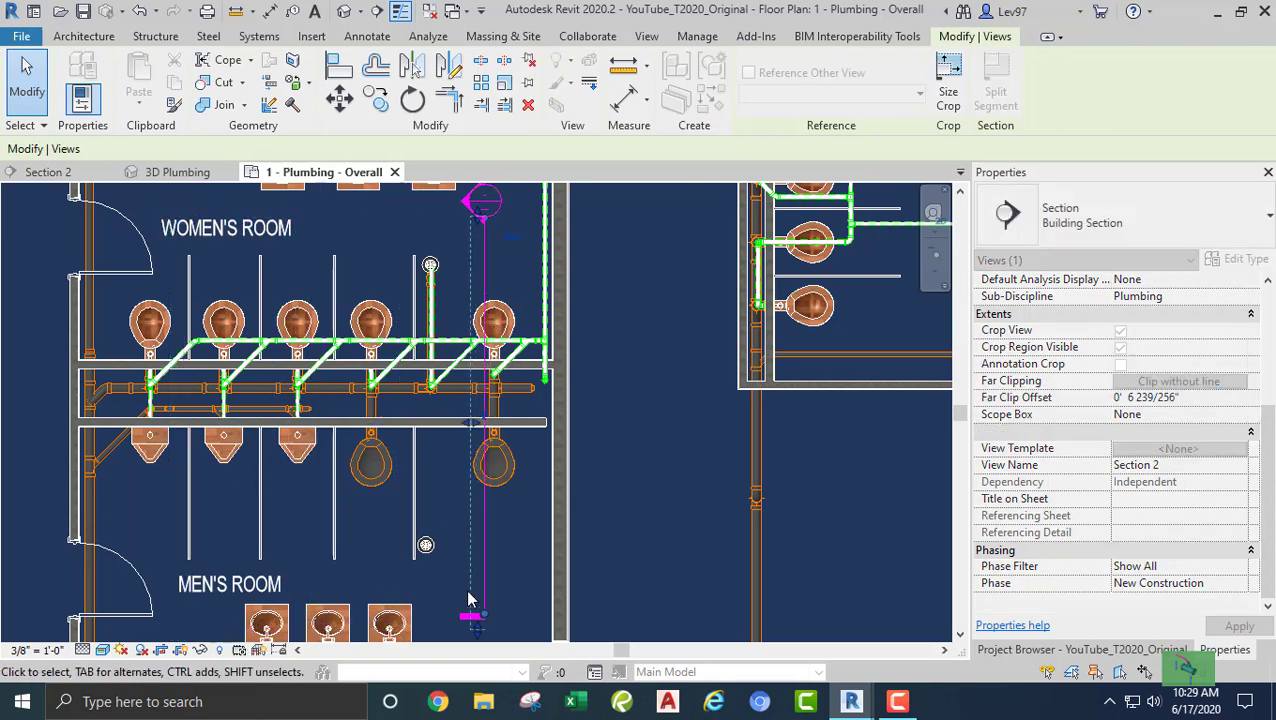
Examine the vent branches at the two back-to-back toilet pairs and the floor drain in the plan
middle_click_drag(461, 504, 341, 585)
scroll(419, 392, "up", 3)
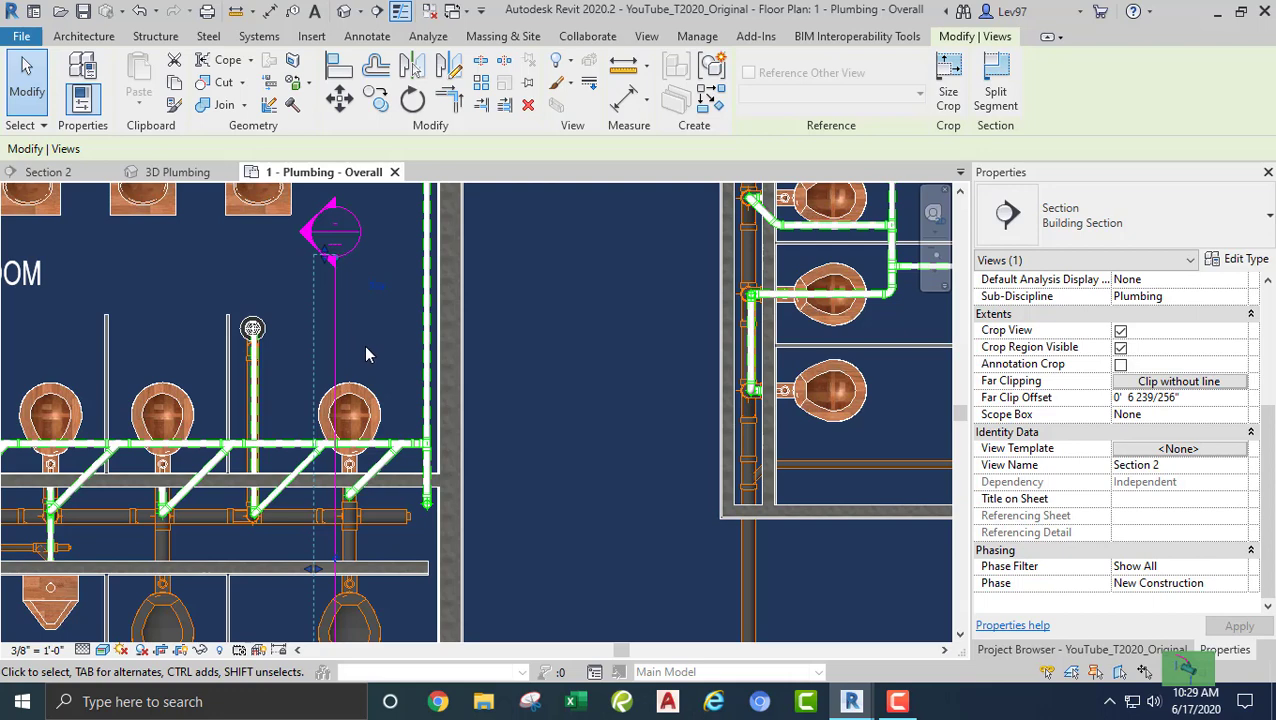
middle_click_drag(379, 359, 407, 306)
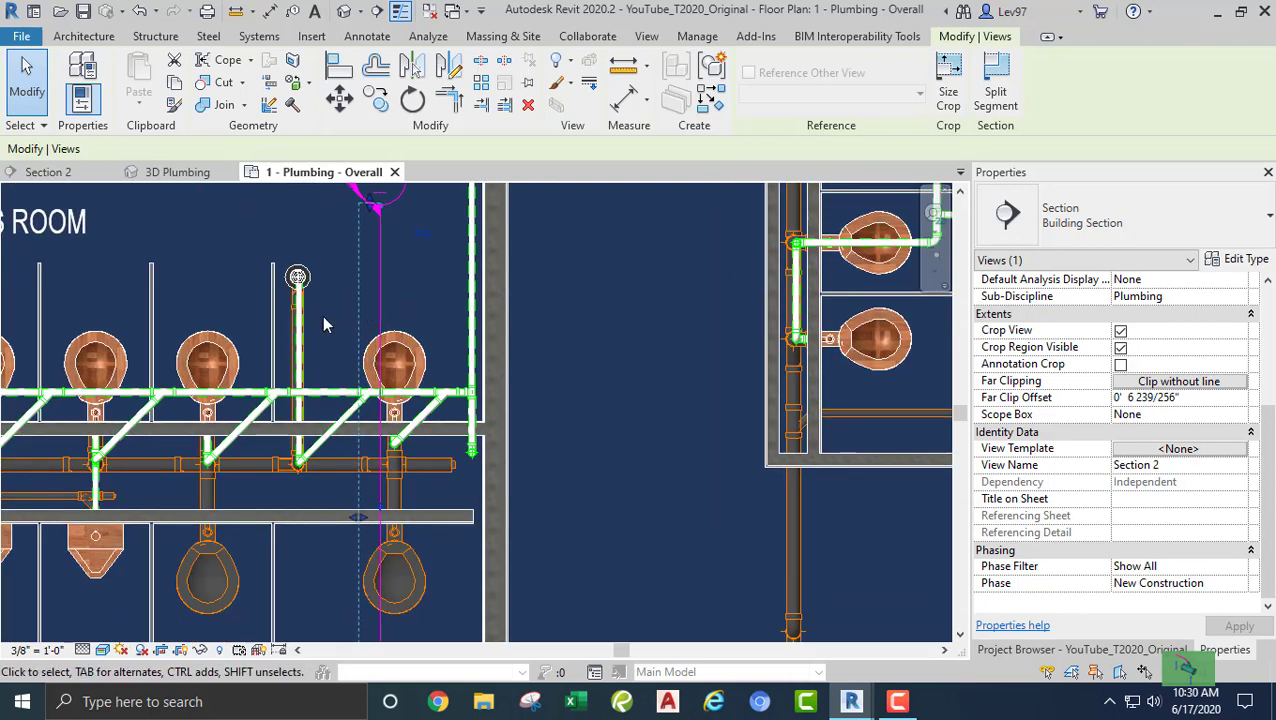
middle_click_drag(354, 412, 554, 376)
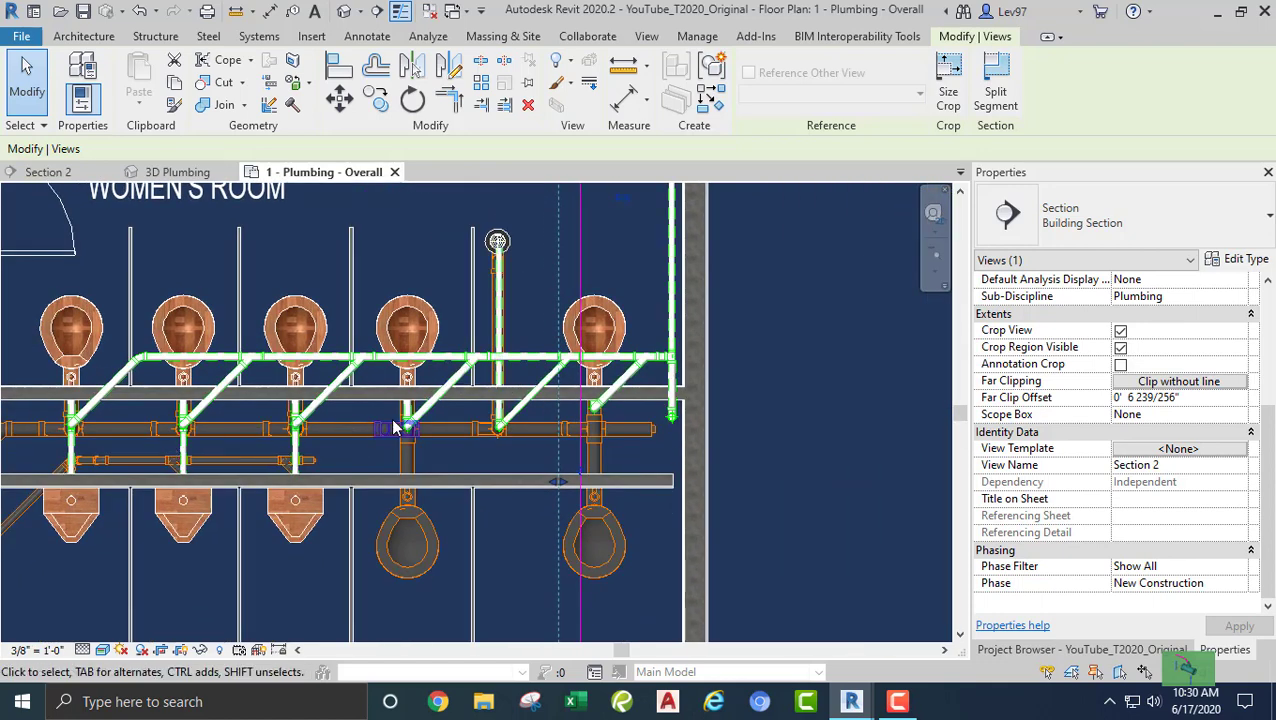
middle_click_drag(393, 428, 312, 400)
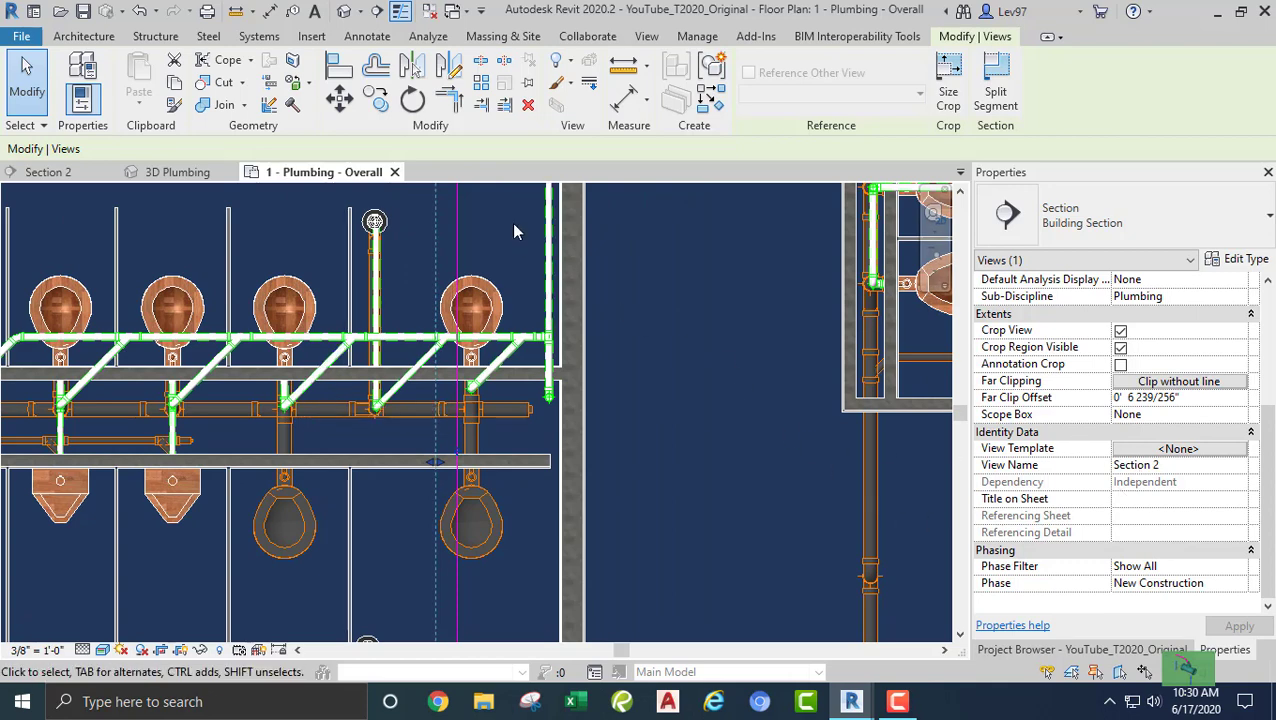
middle_click_drag(506, 240, 532, 313)
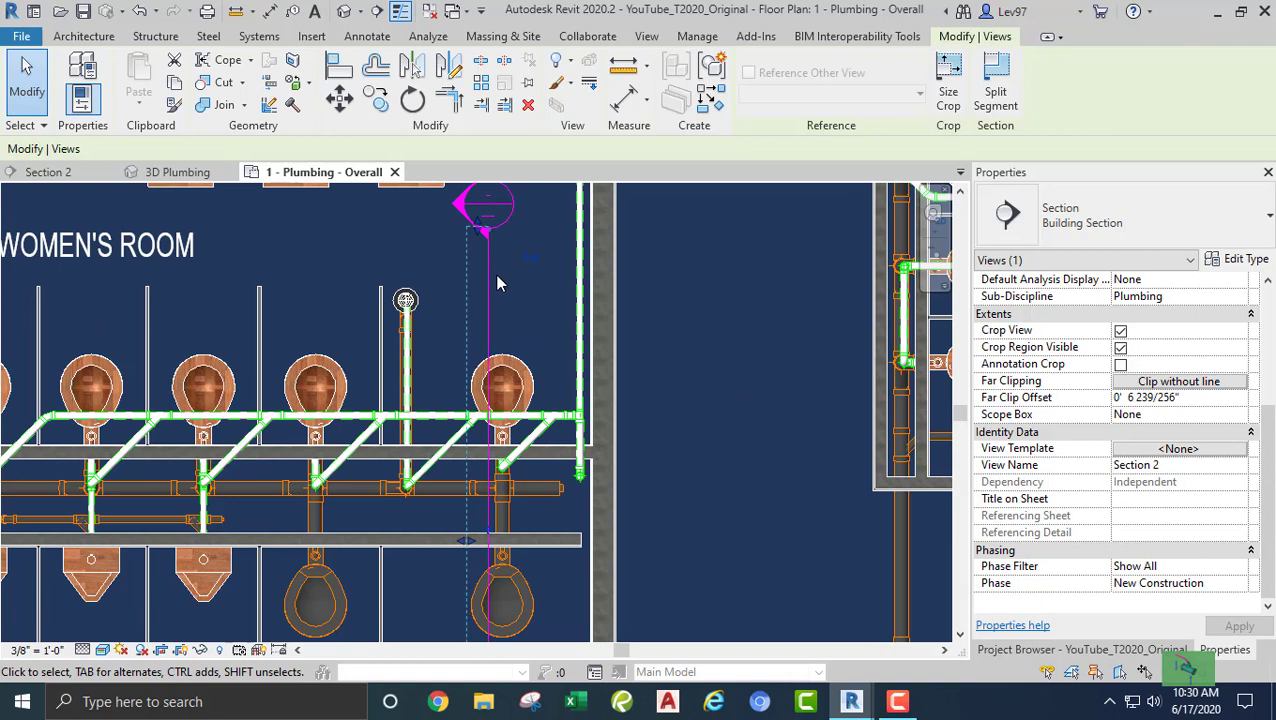
Return to the 3D Plumbing view and check the vent riser's diameter against its fixture units
left_click(178, 172)
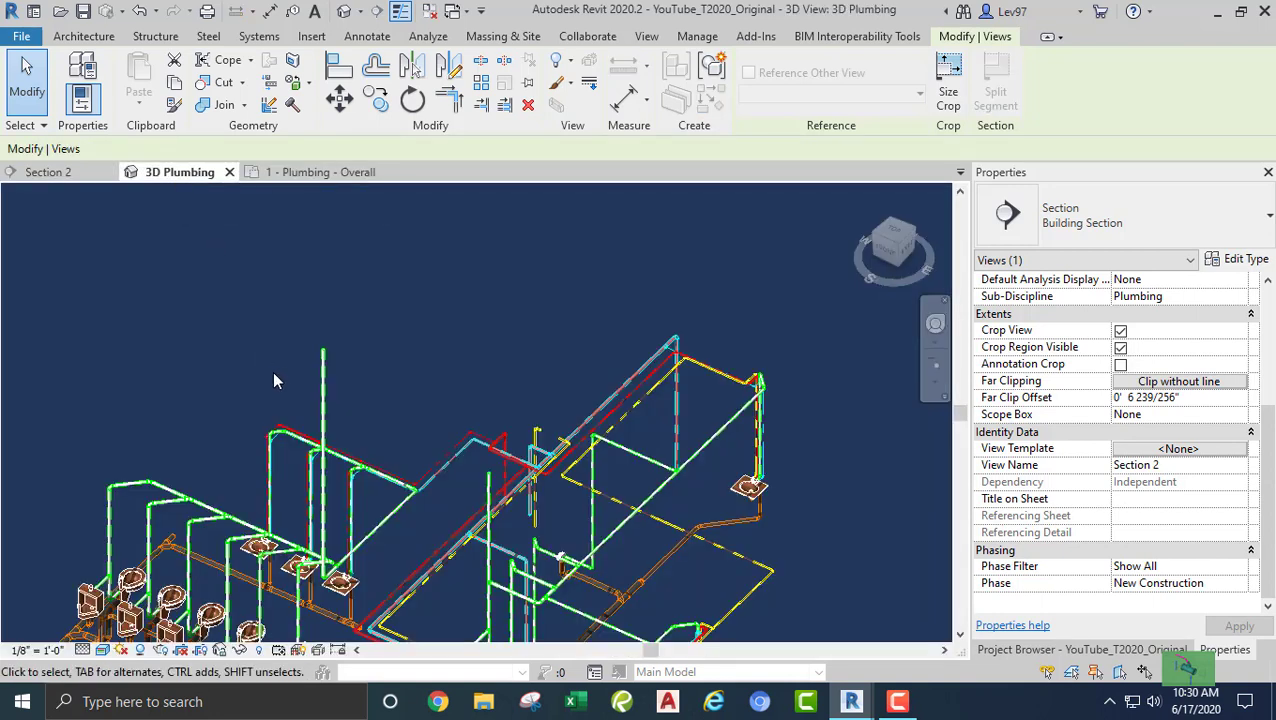
left_click(324, 405)
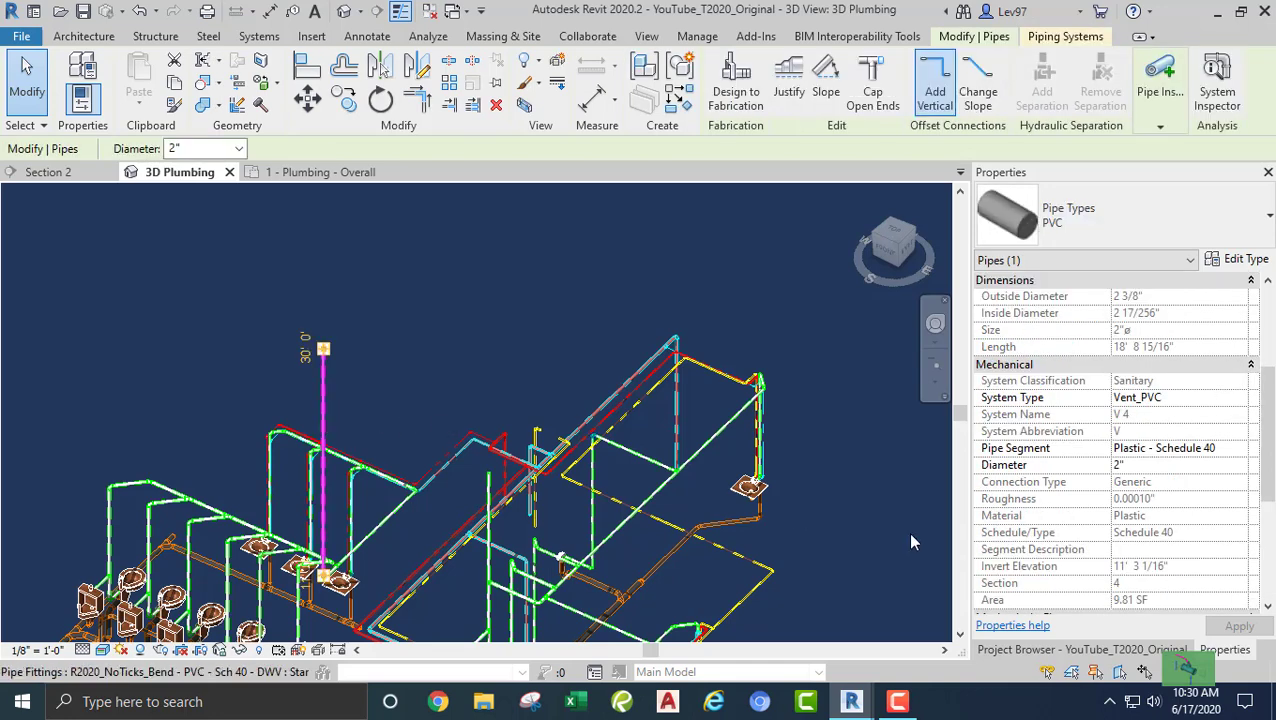
scroll(1124, 560, "down", 4)
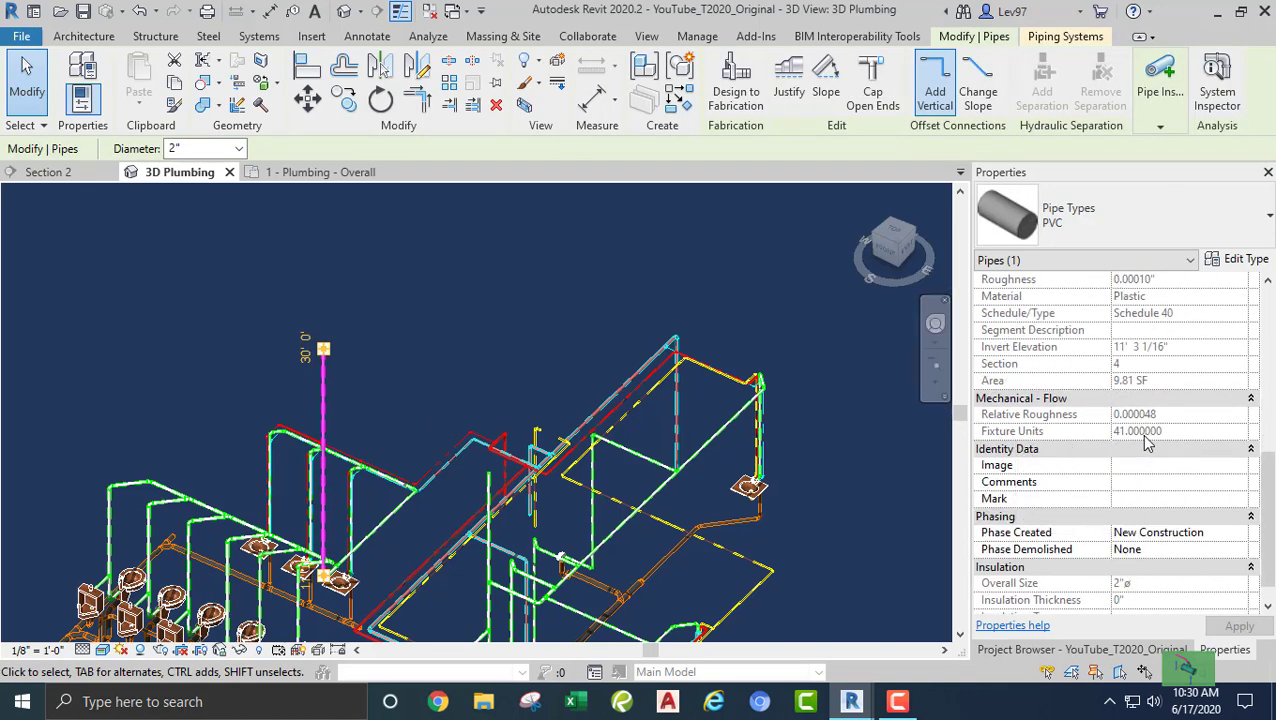
left_click(375, 383)
middle_click_drag(375, 384, 410, 400)
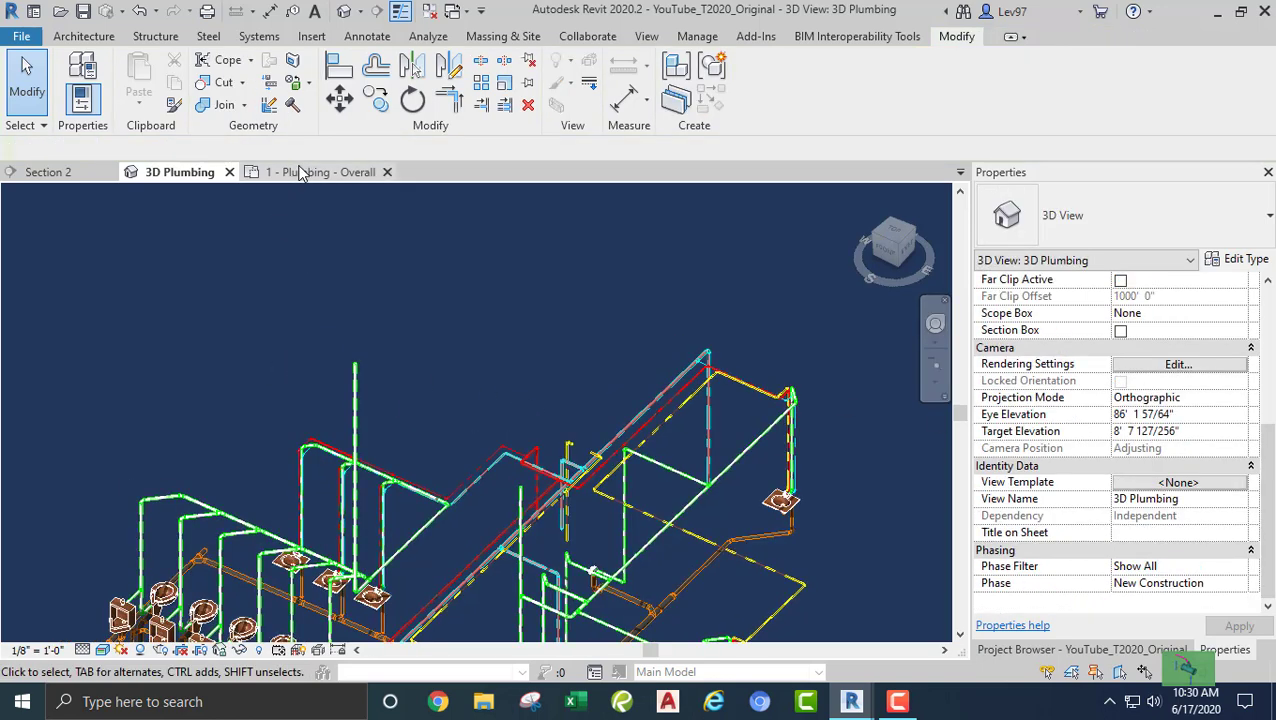
Review the complete vent layout of the men's and women's rooms in the overall plumbing floor plan
left_click(302, 172)
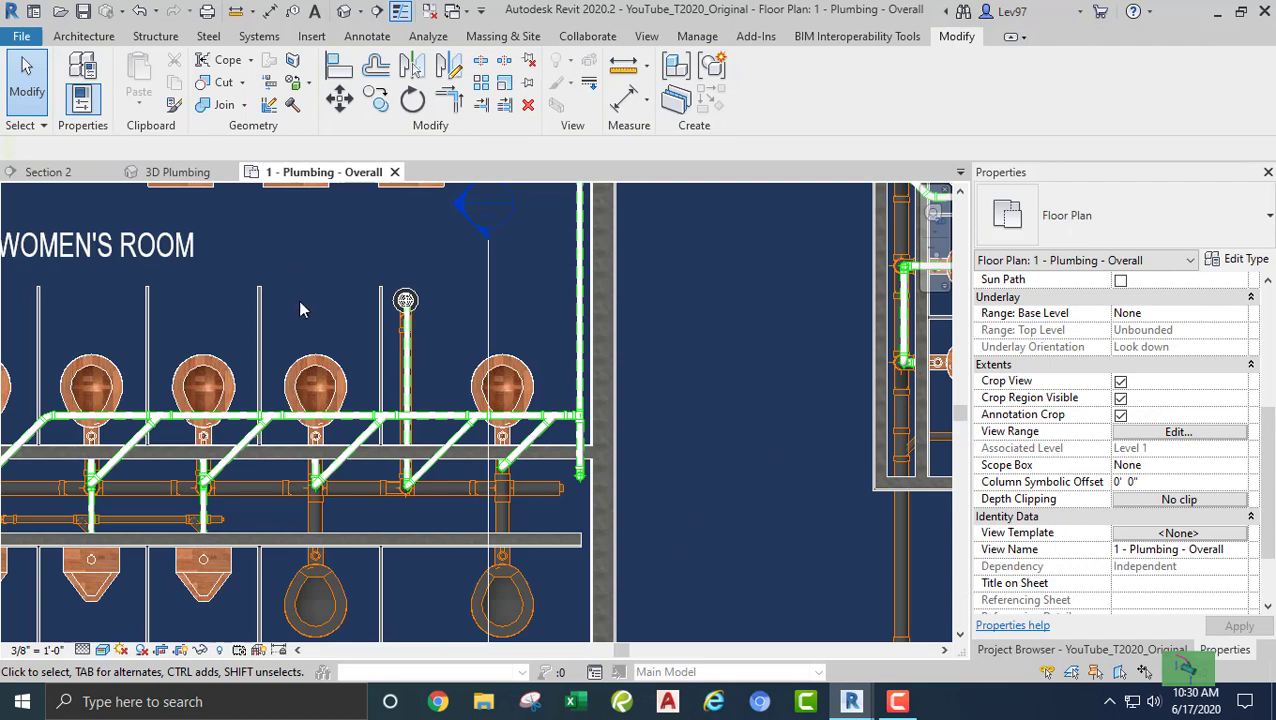
middle_click_drag(298, 300, 334, 279)
scroll(318, 287, "down", 2)
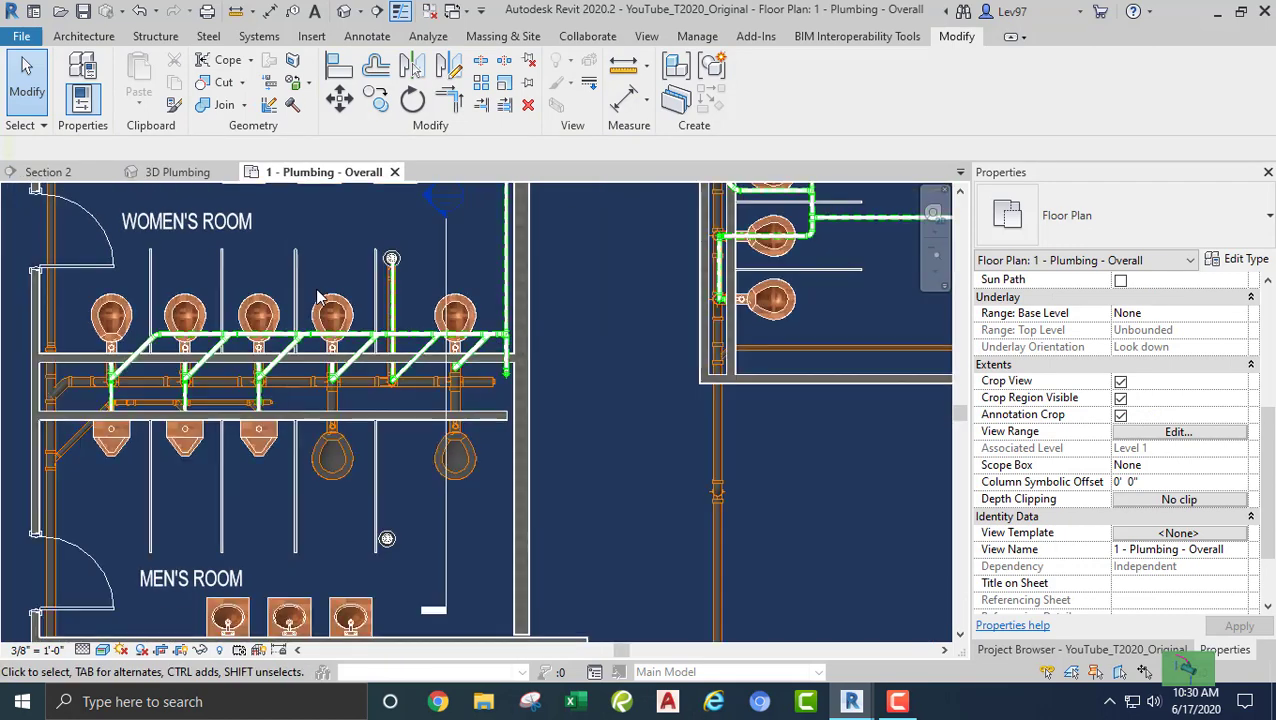
middle_click_drag(259, 290, 396, 346)
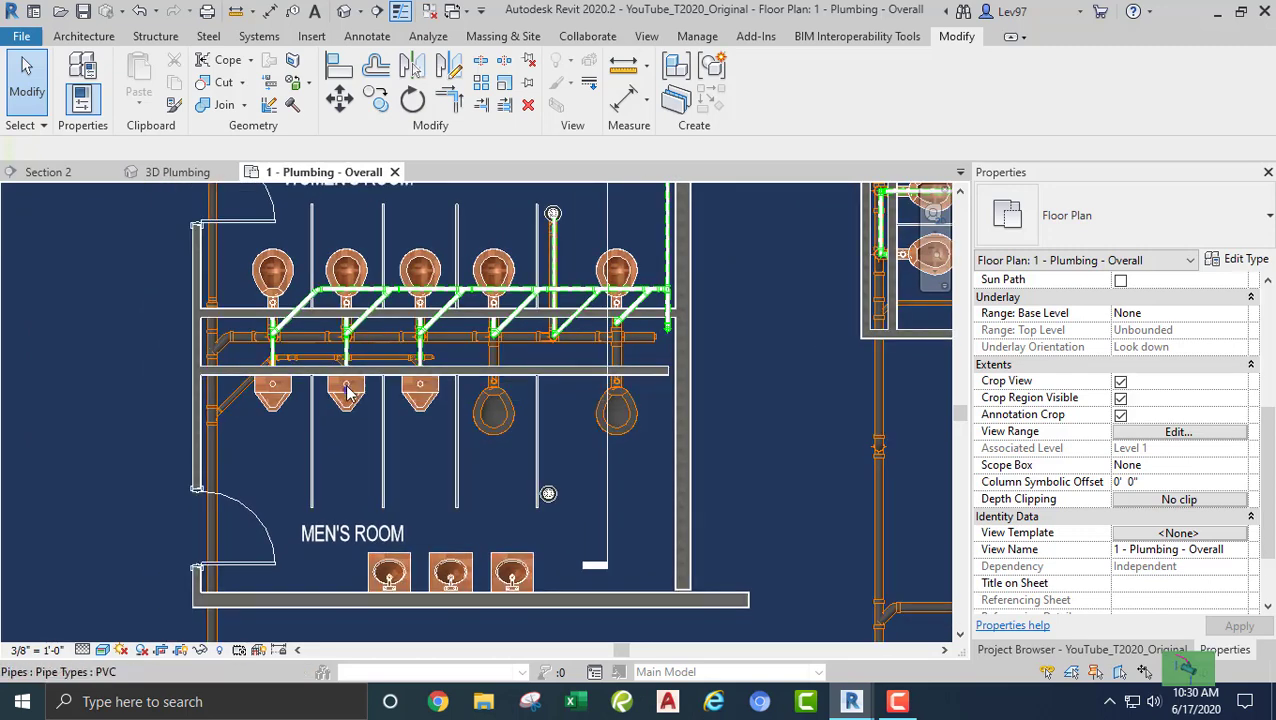
scroll(333, 450, "down", 1)
middle_click_drag(333, 447, 320, 350)
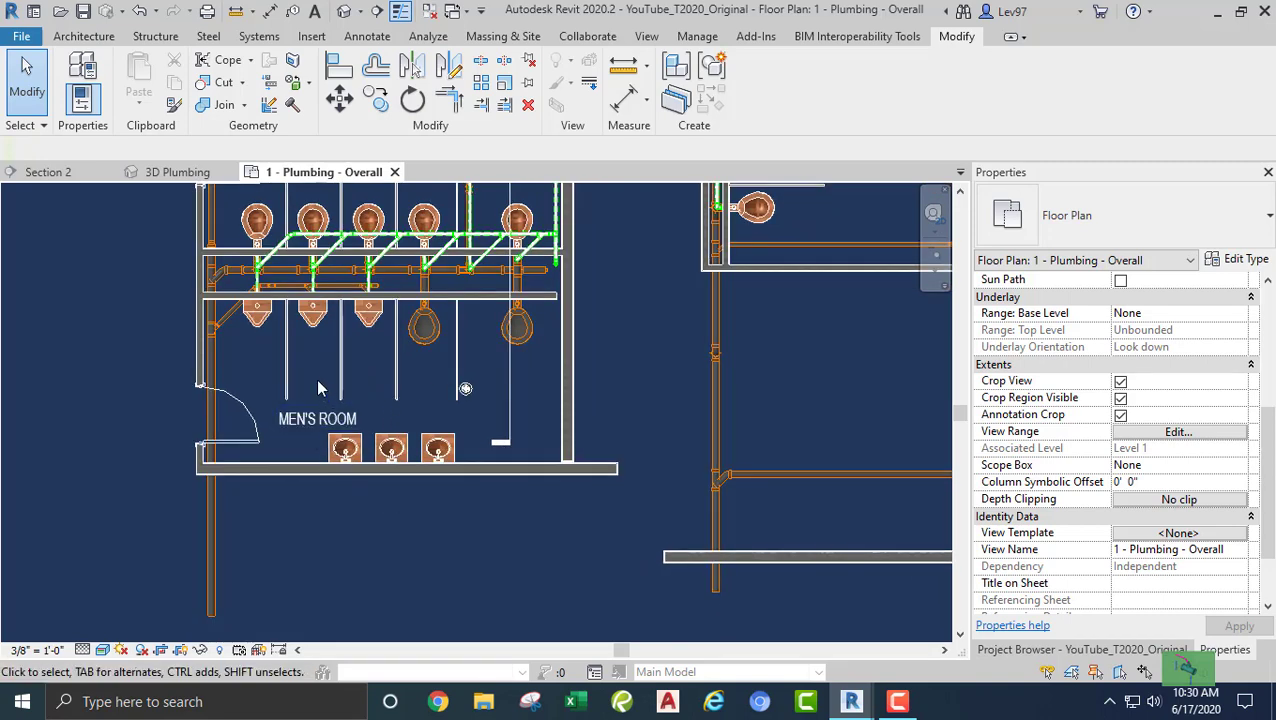
middle_click_drag(316, 399, 264, 484)
scroll(282, 421, "down", 1)
middle_click_drag(324, 325, 324, 435)
scroll(325, 370, "up", 2)
middle_click_drag(245, 336, 290, 351)
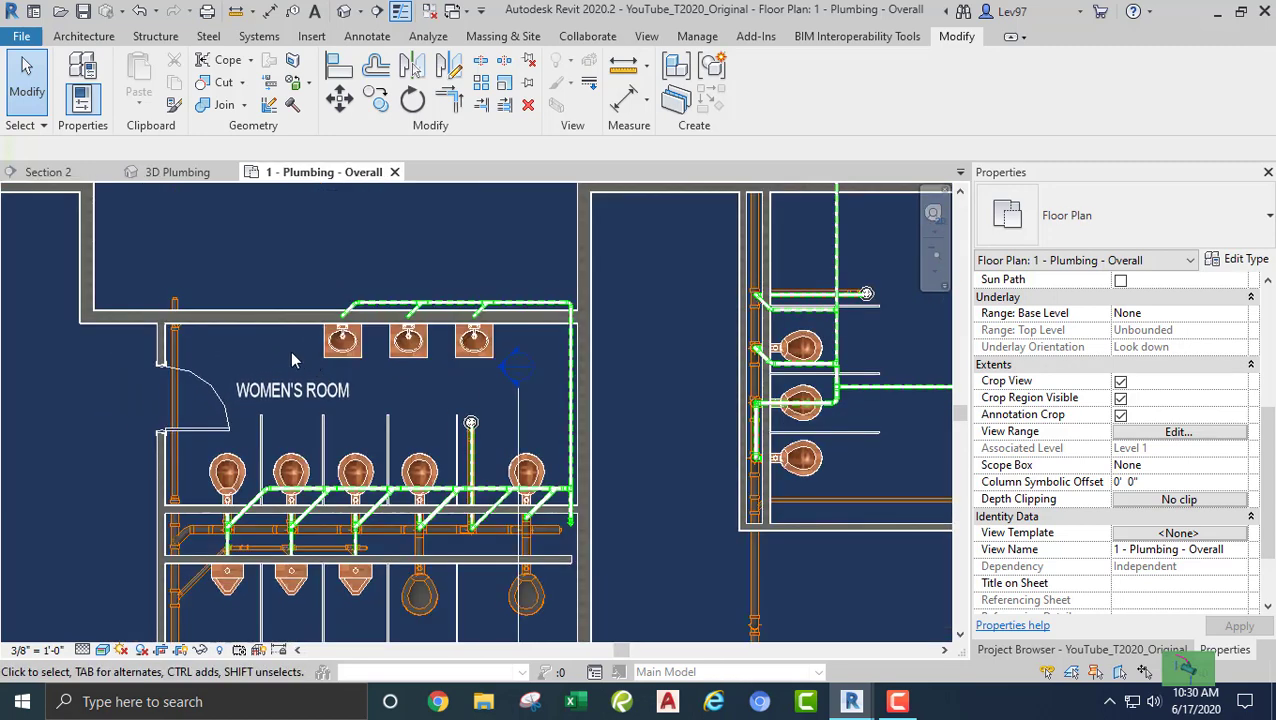
Set the overall plumbing floor plan's visual style to Wireframe and bring the men's room into view
left_click(102, 650)
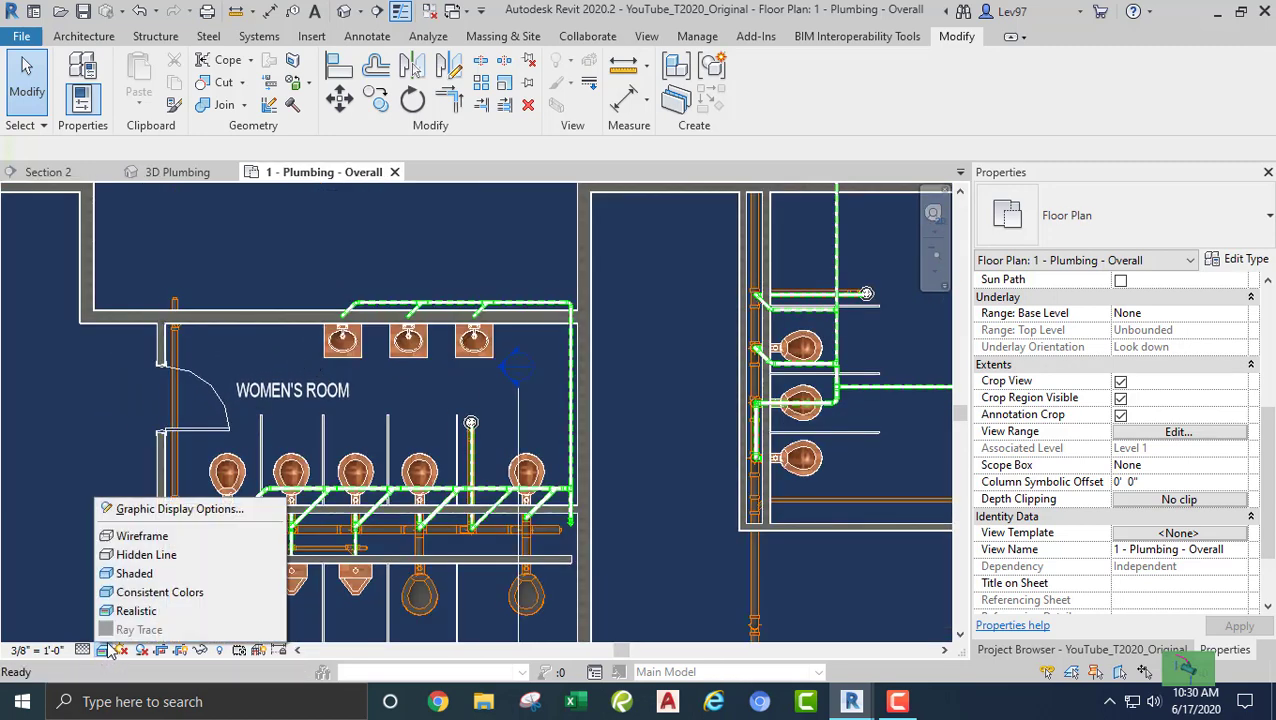
left_click(147, 541)
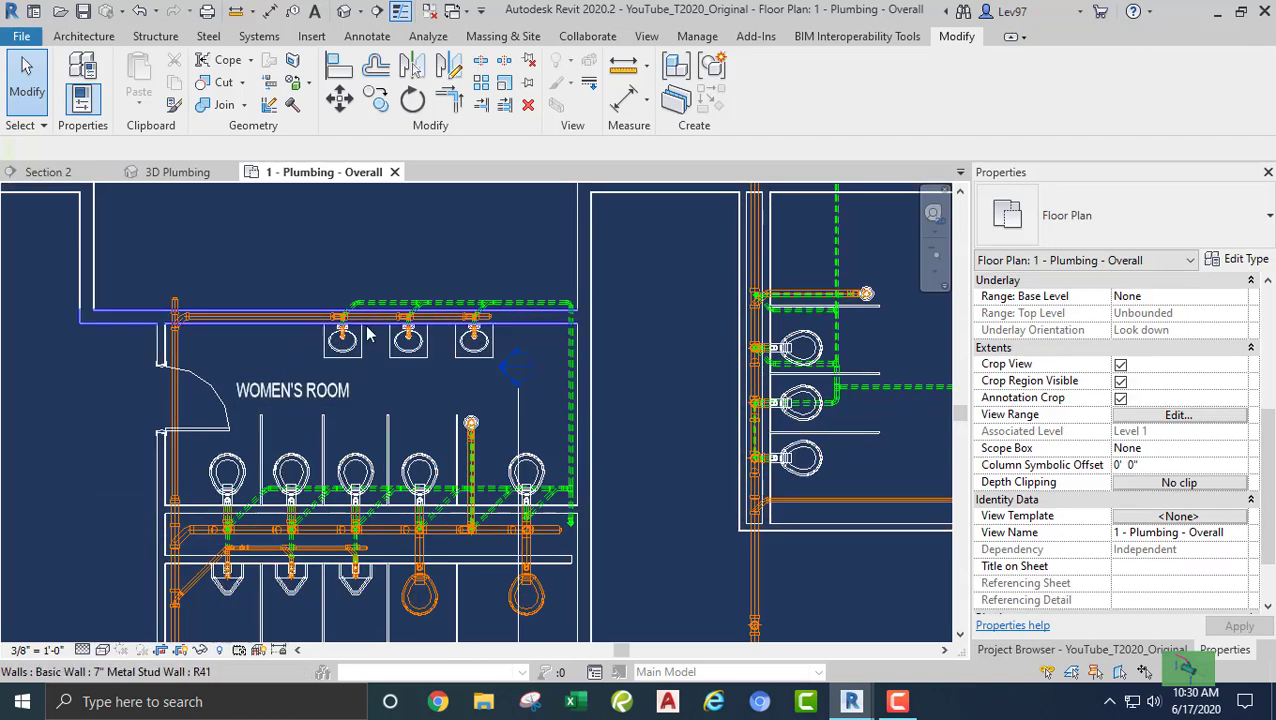
middle_click_drag(367, 365, 367, 384)
scroll(367, 444, "down", 1)
middle_click_drag(350, 532, 397, 377)
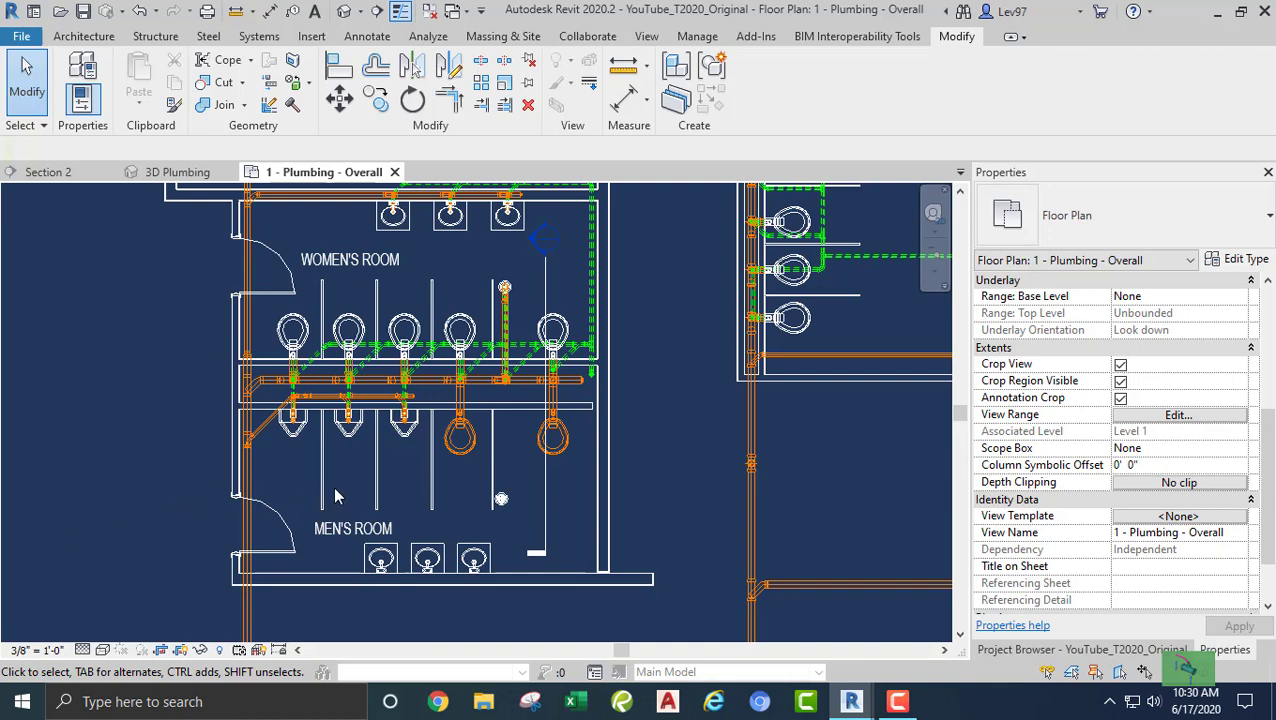
middle_click_drag(347, 493, 330, 493)
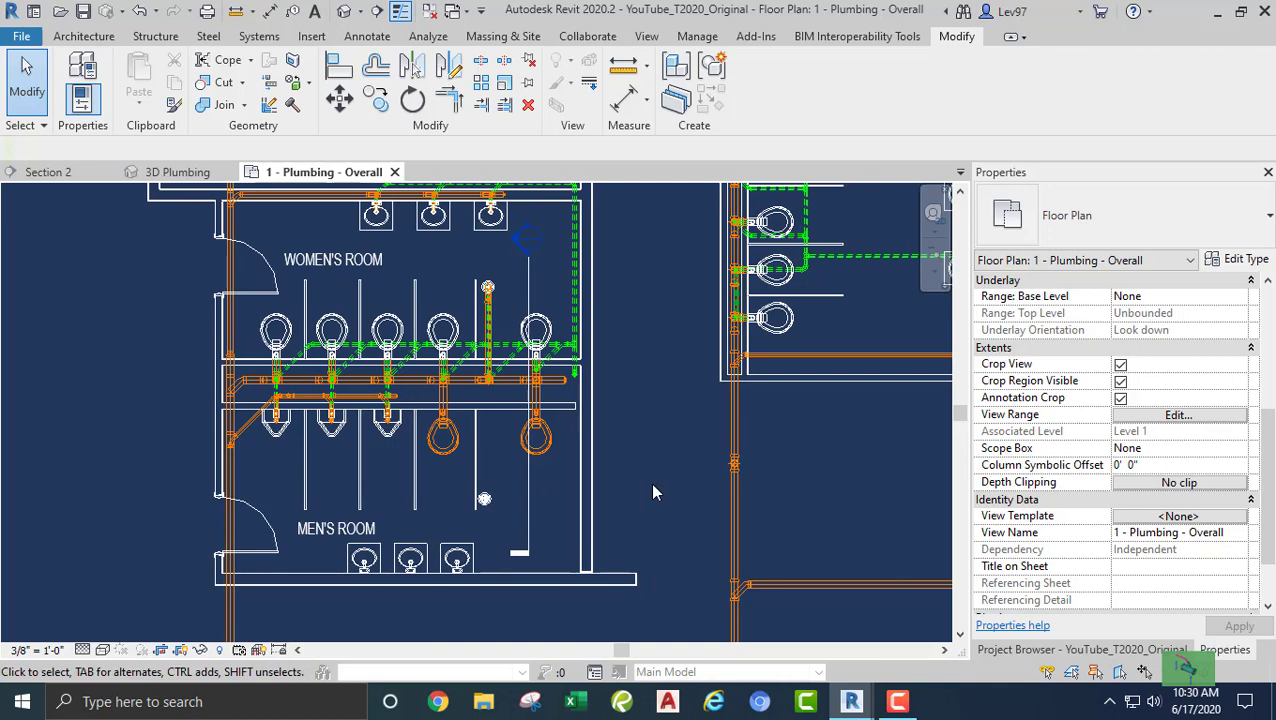
Move the Section 2 line beside the men's room floor drain and inspect the drain's connectors
left_click(526, 492)
left_click_drag(522, 496, 489, 580)
scroll(520, 405, "up", 5)
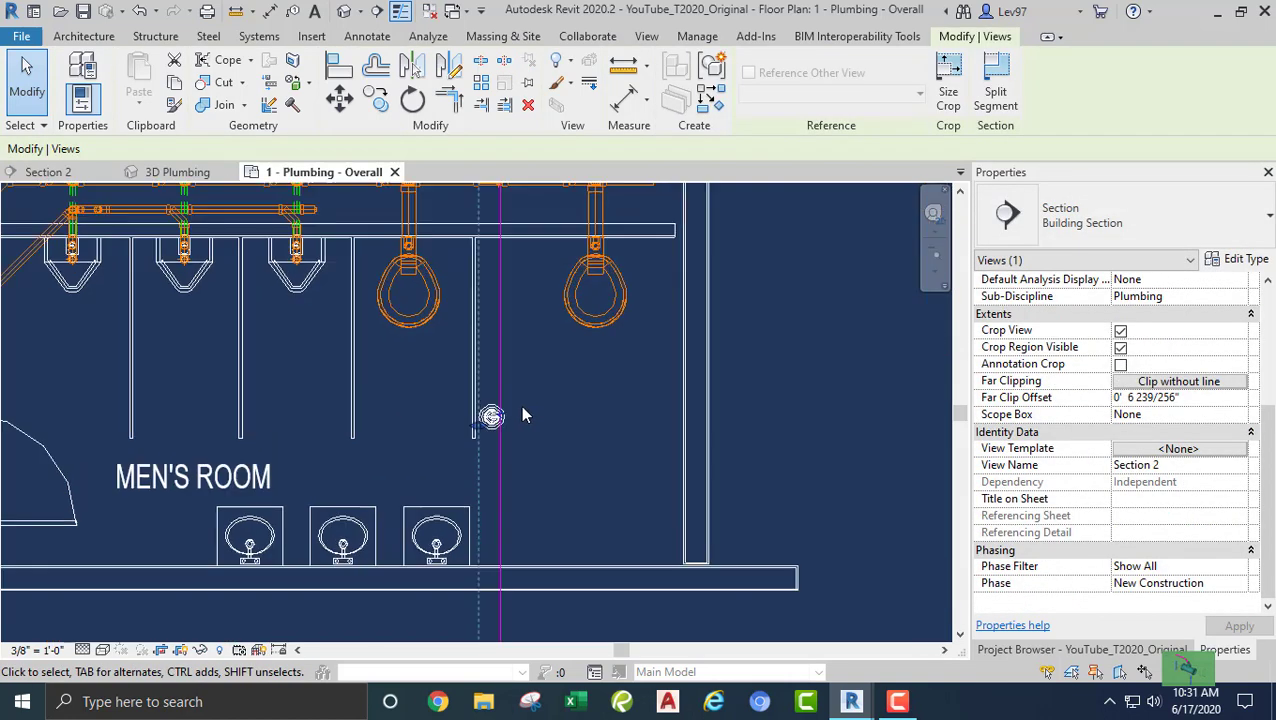
scroll(502, 414, "up", 2)
left_click(452, 418)
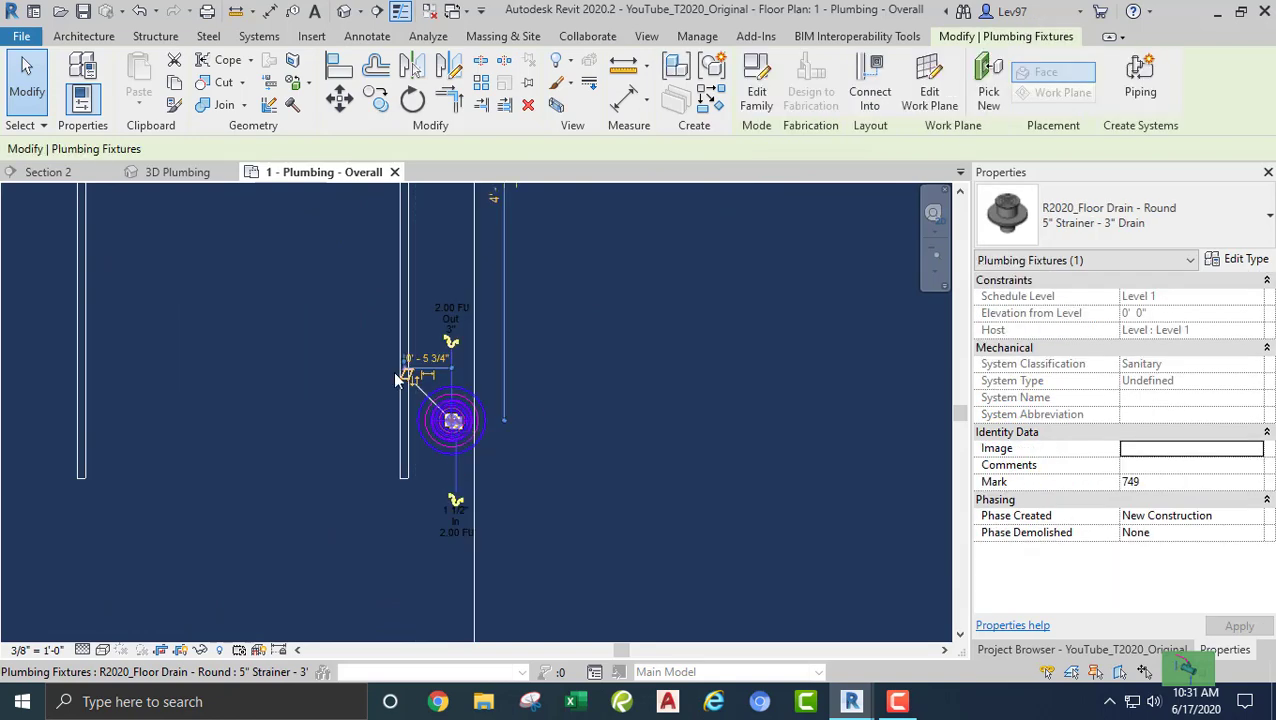
middle_click_drag(362, 362, 517, 472)
scroll(482, 384, "down", 3)
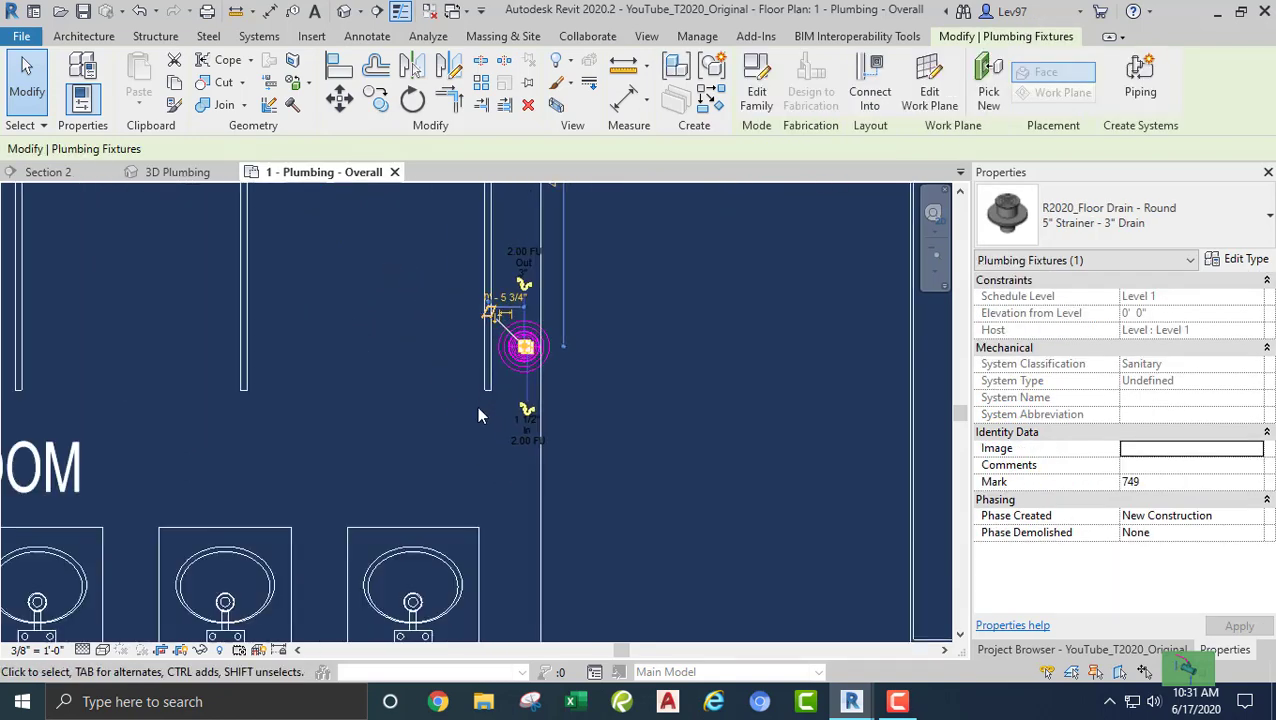
left_click(473, 421)
middle_click_drag(473, 421, 385, 524)
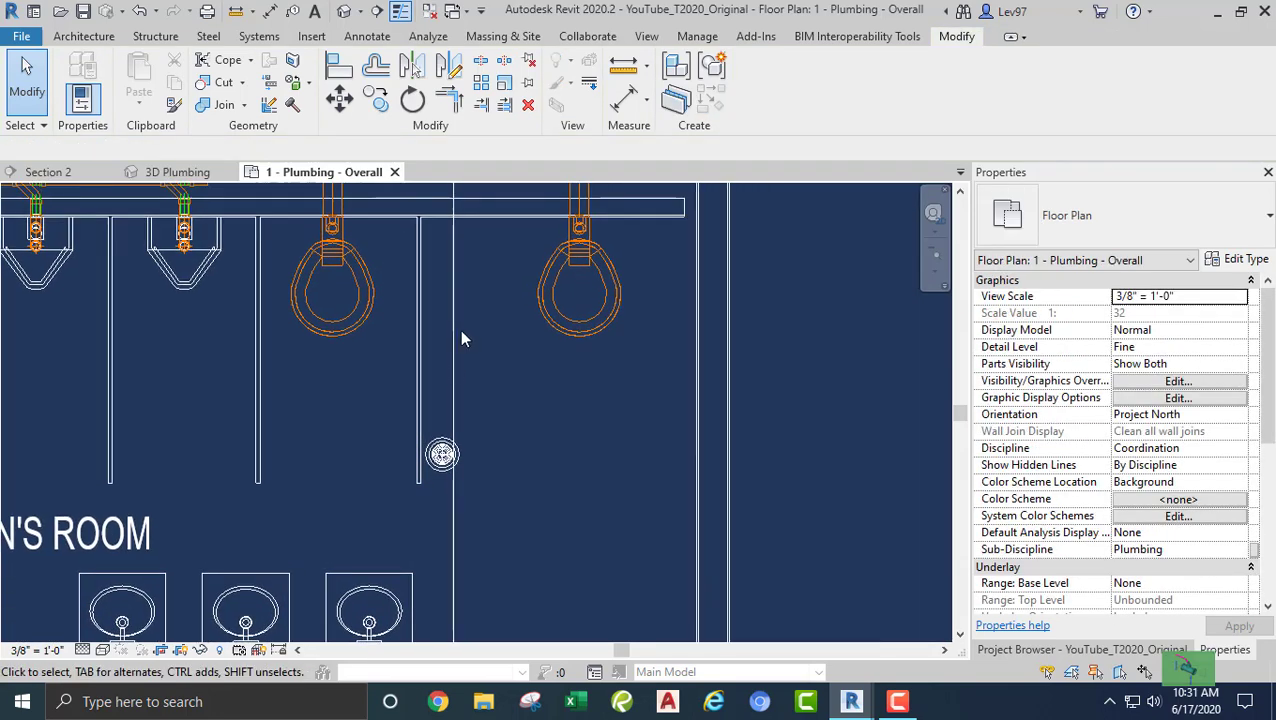
left_click(450, 355)
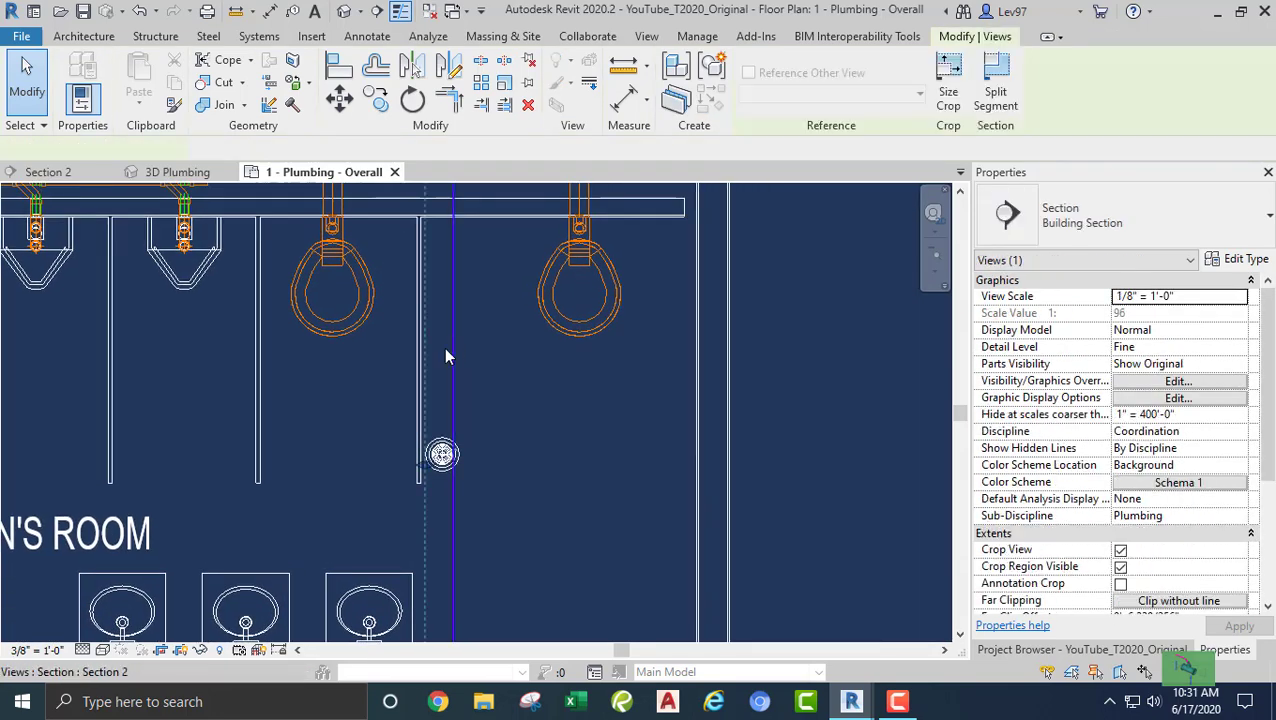
In the Section 2 view, draw a 3" vertical pipe about 11" long down from the floor drain's outlet
left_click(48, 172)
scroll(413, 425, "down", 5)
middle_click_drag(416, 476, 436, 399)
scroll(430, 398, "down", 2)
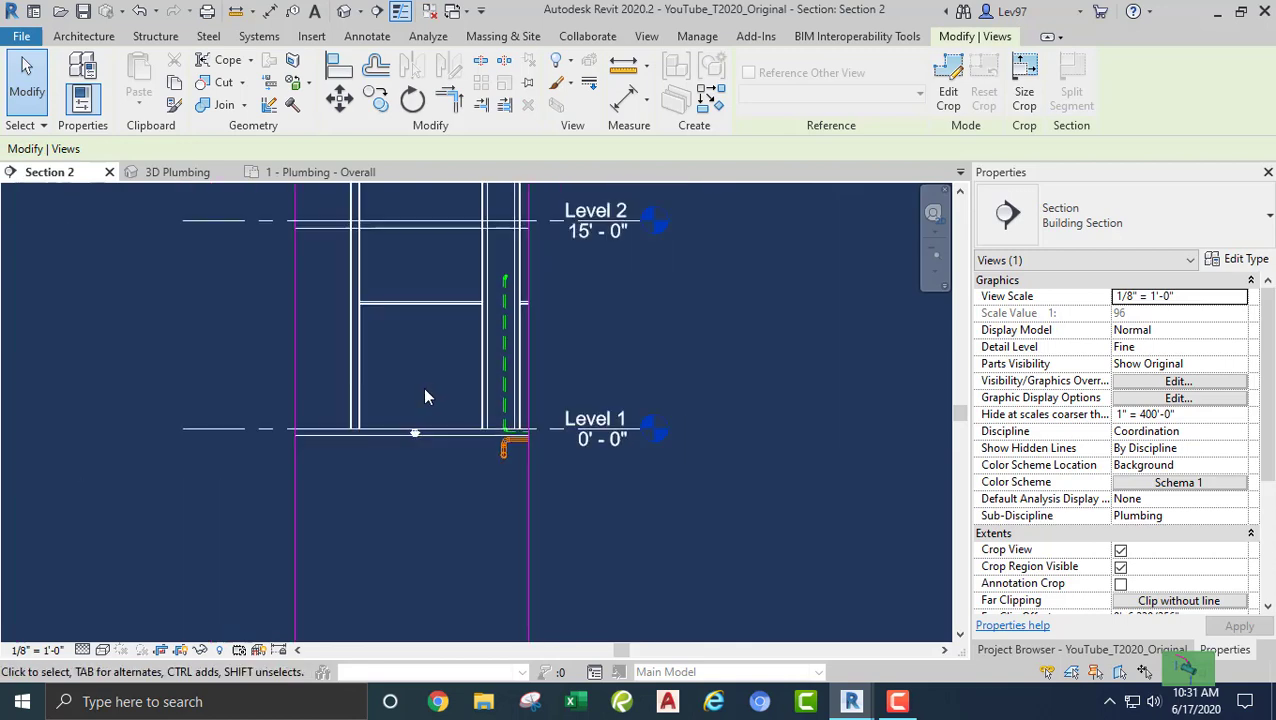
middle_click_drag(402, 474, 440, 492)
scroll(440, 460, "up", 5)
left_click(484, 423)
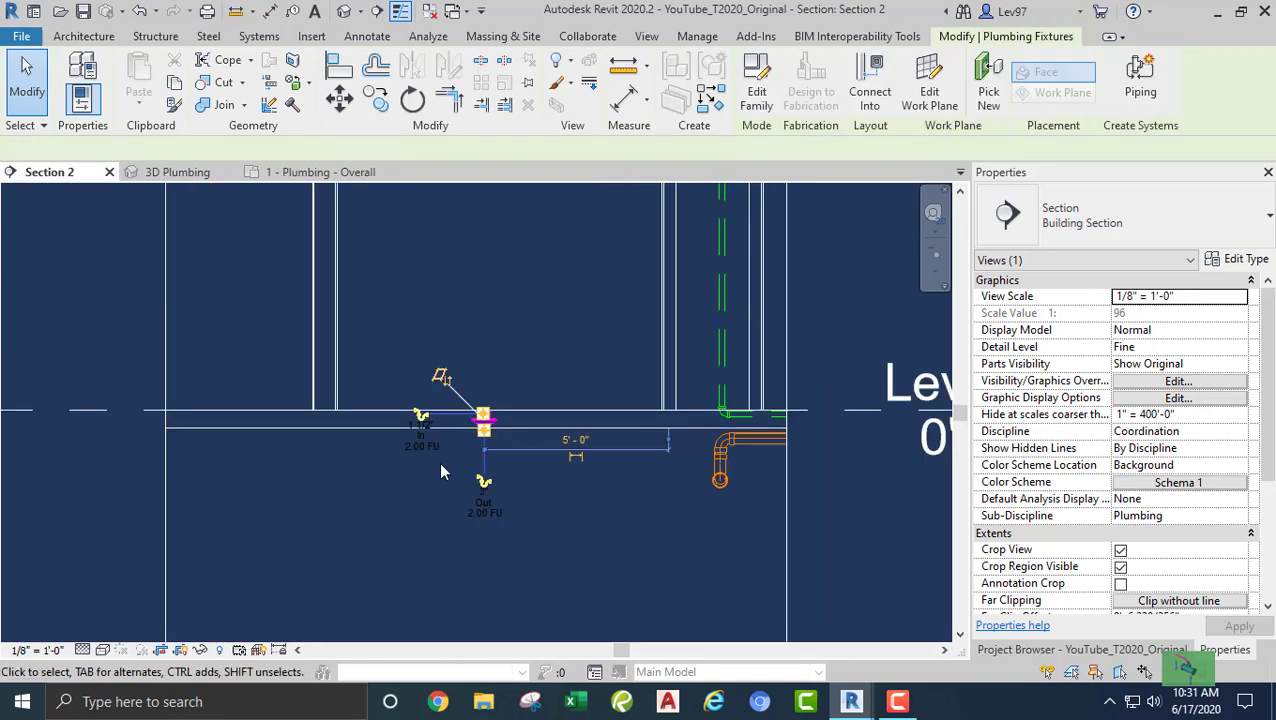
left_click(484, 486)
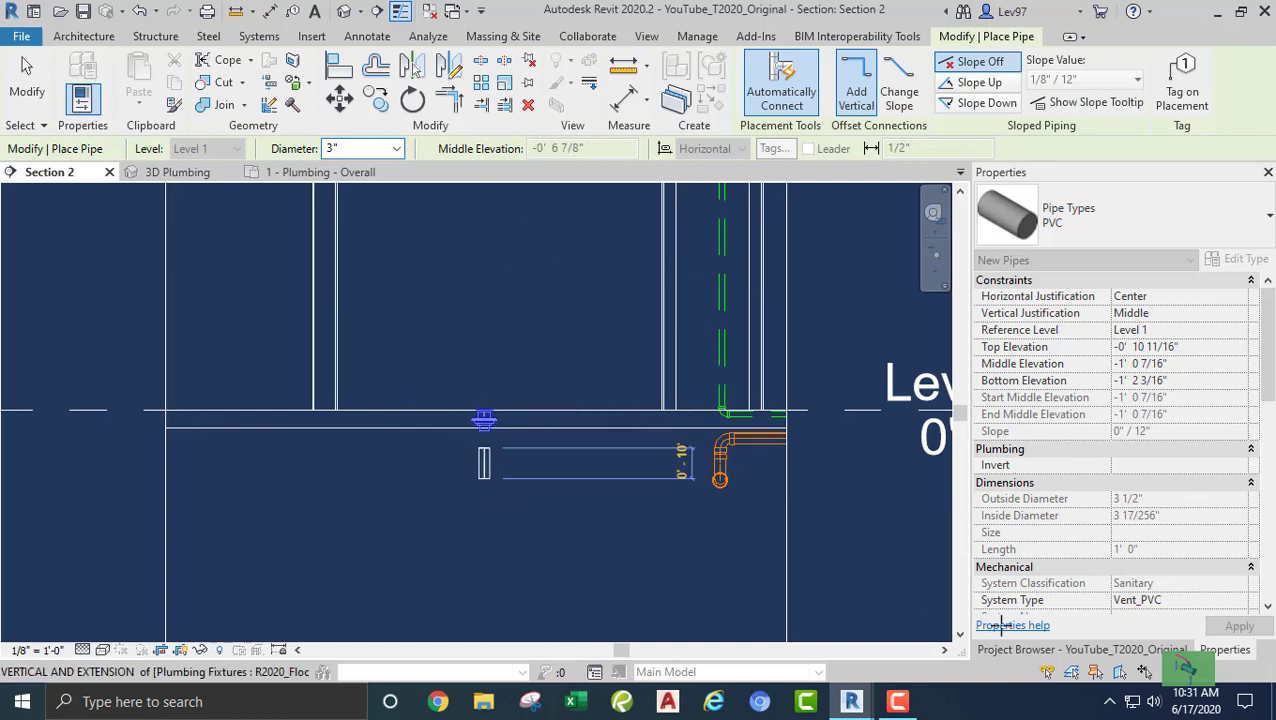
scroll(1160, 590, "down", 4)
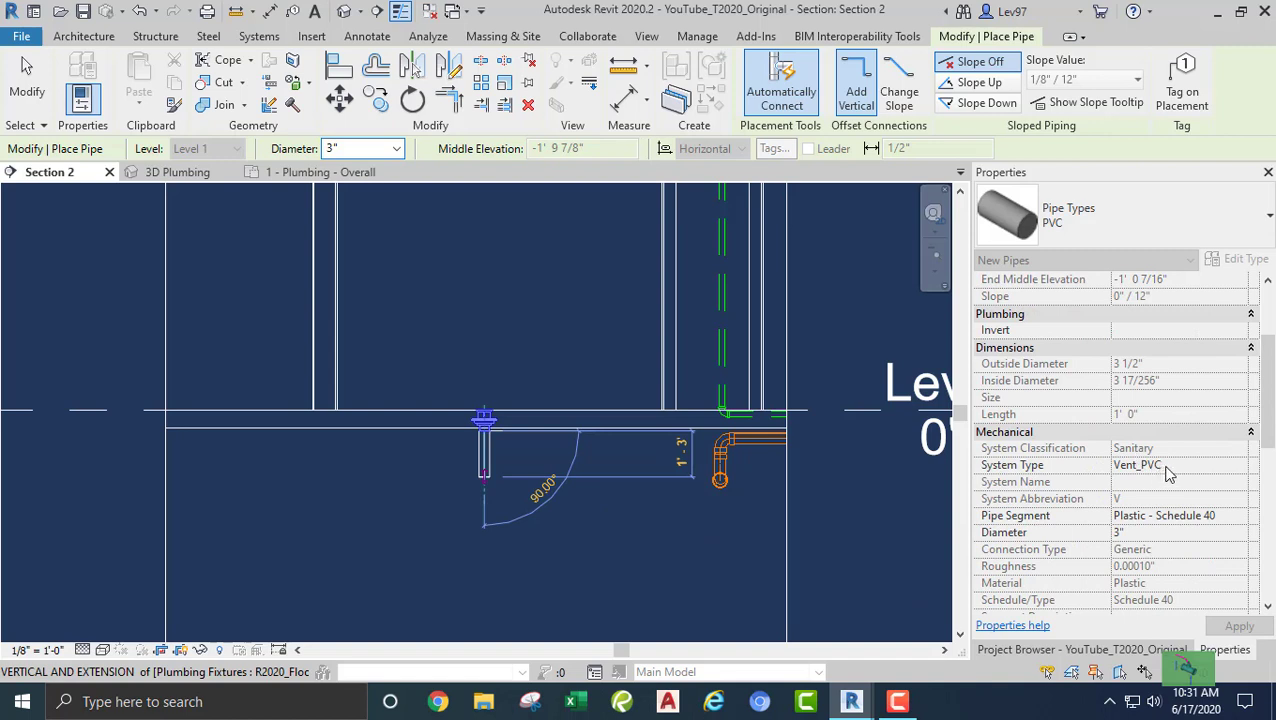
key("Escape")
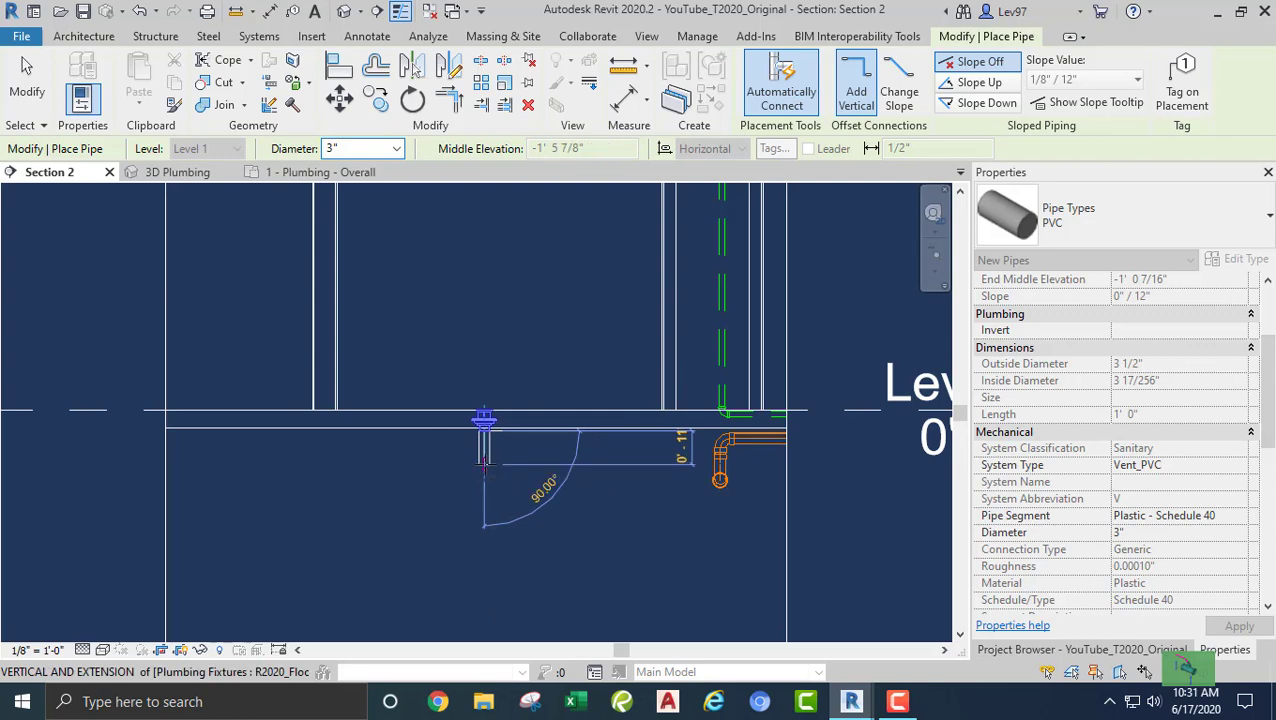
key("Escape")
key("Escape")
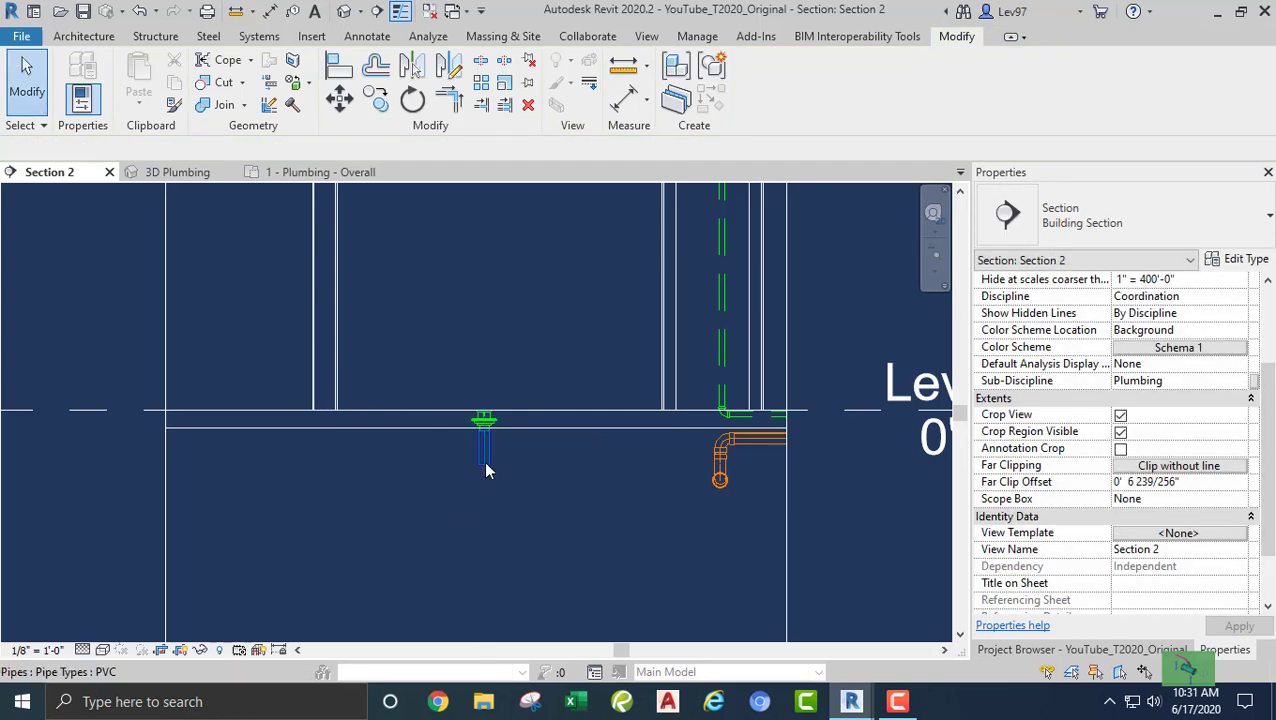
Set the system type of the vertical pipe under the floor drain to Sanitary
left_click(483, 461)
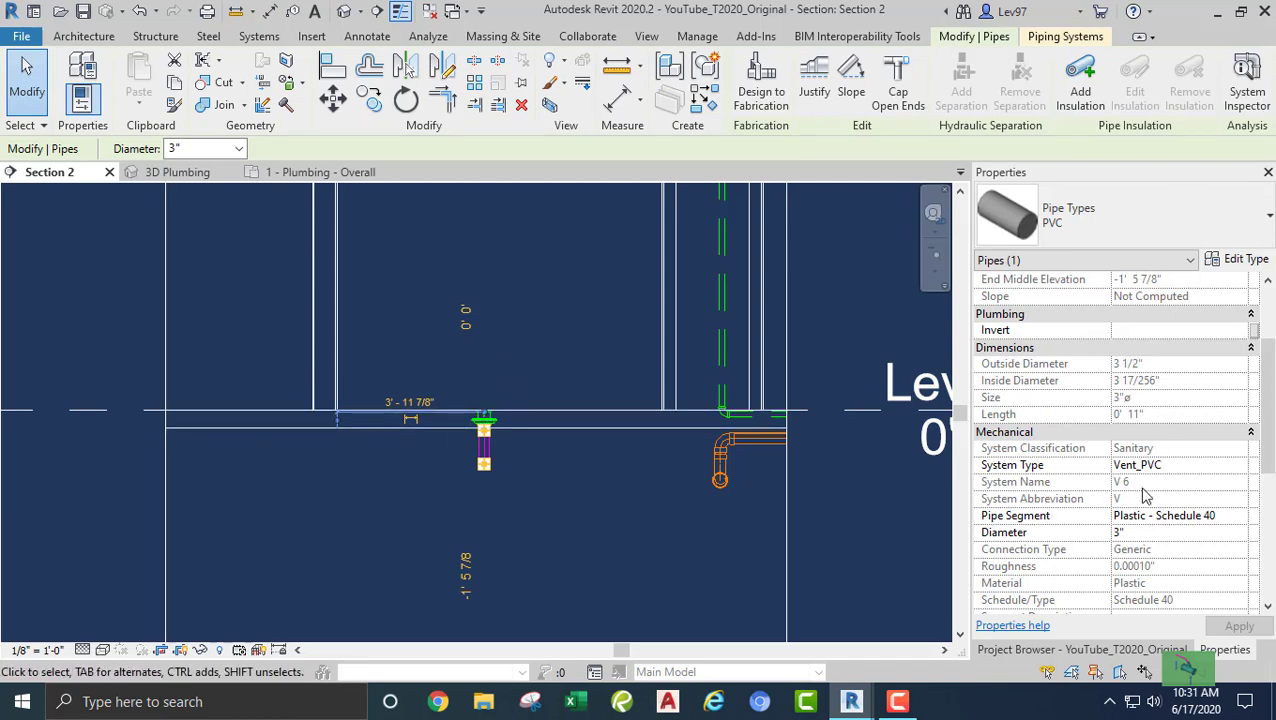
left_click(1176, 466)
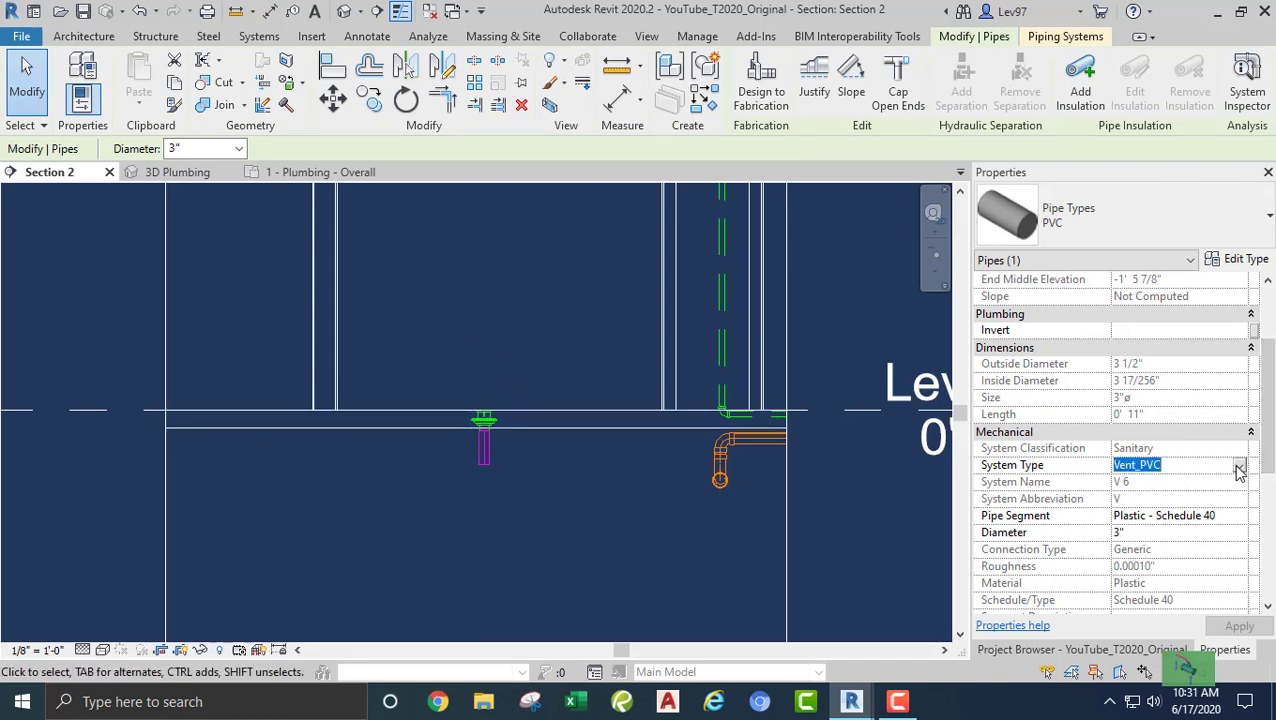
left_click(1239, 467)
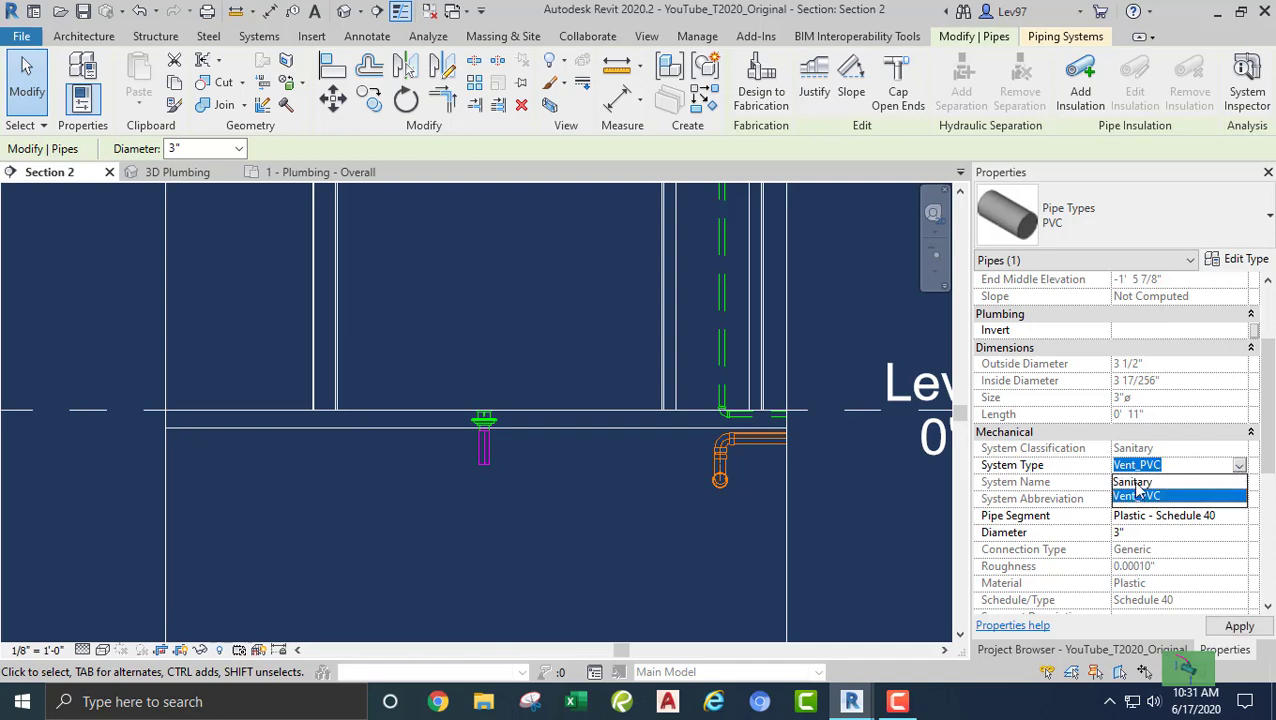
left_click(1133, 482)
left_click(428, 535)
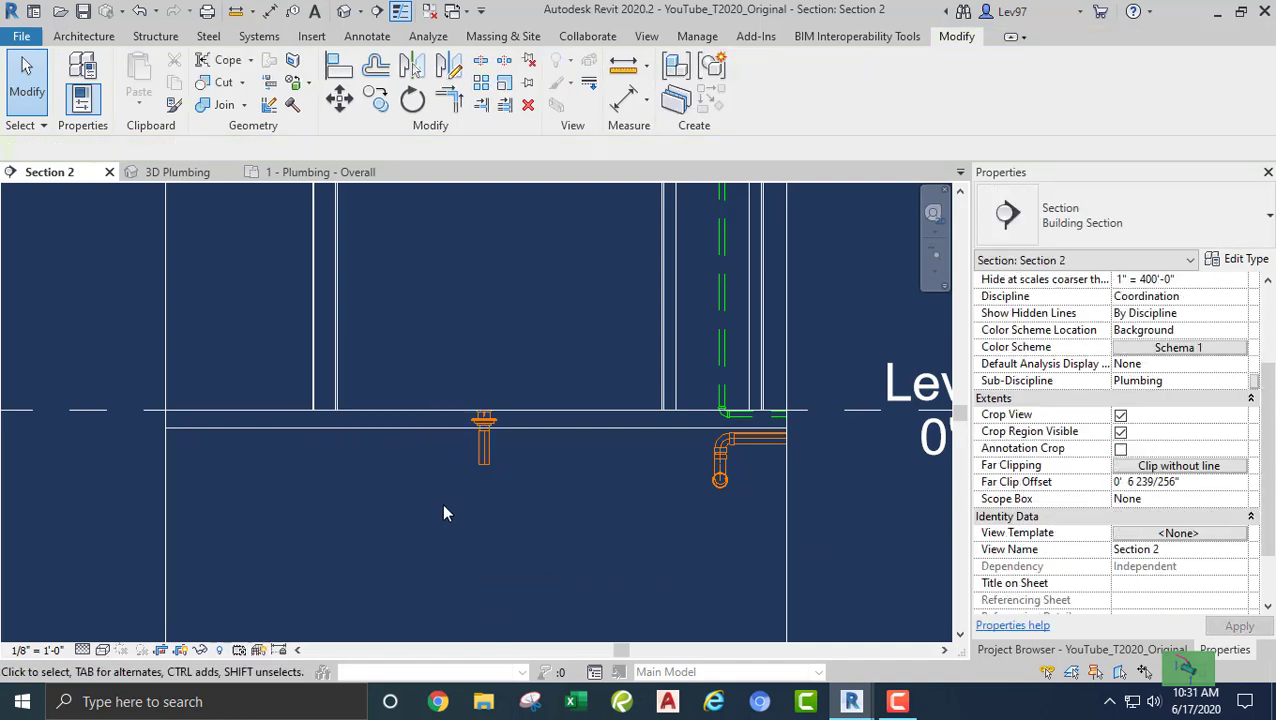
Draw a 3" horizontal sanitary pipe from the lower end of the floor drain's vertical pipe, away from the plumbing chase
left_click(490, 476)
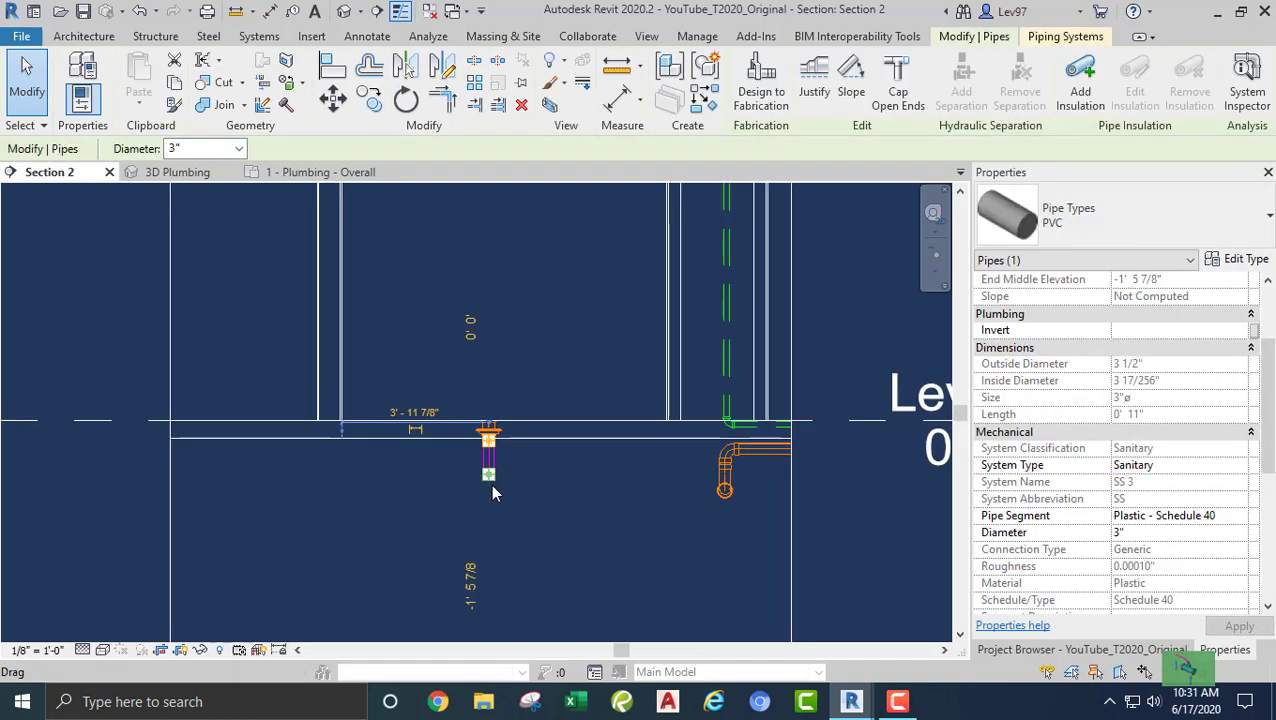
right_click(490, 482)
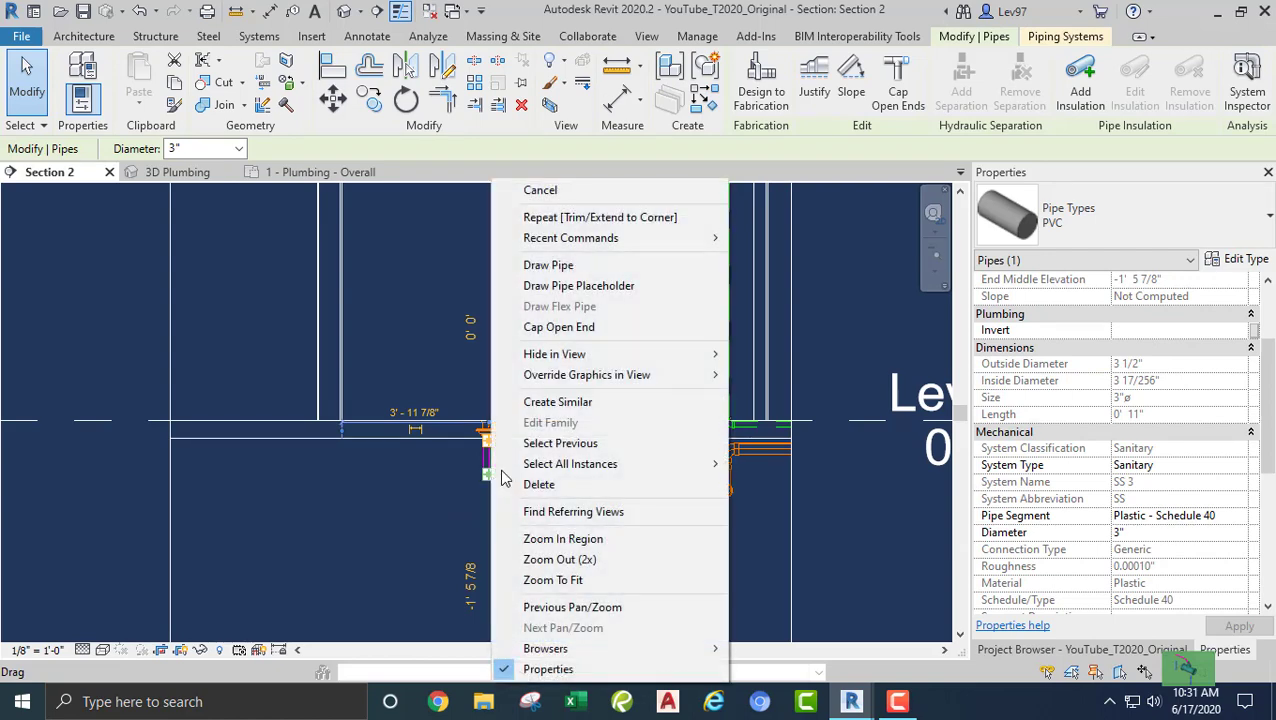
left_click(552, 266)
left_click(488, 474)
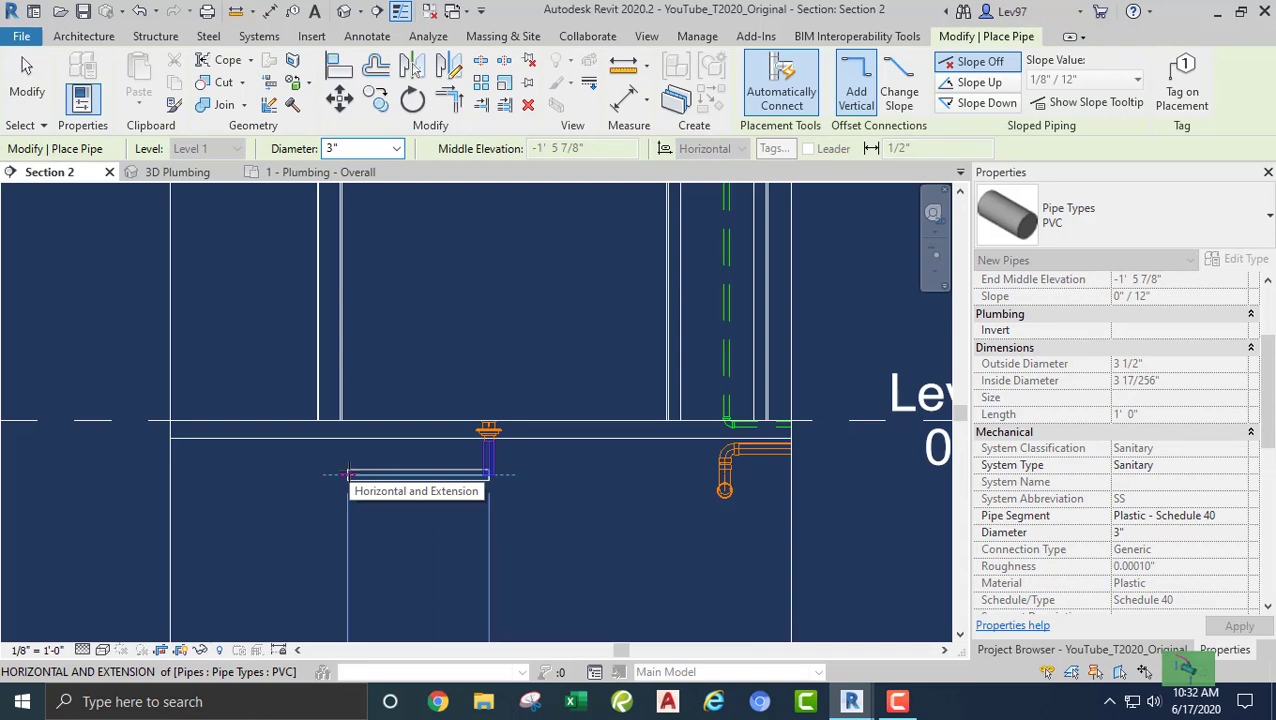
left_click(348, 475)
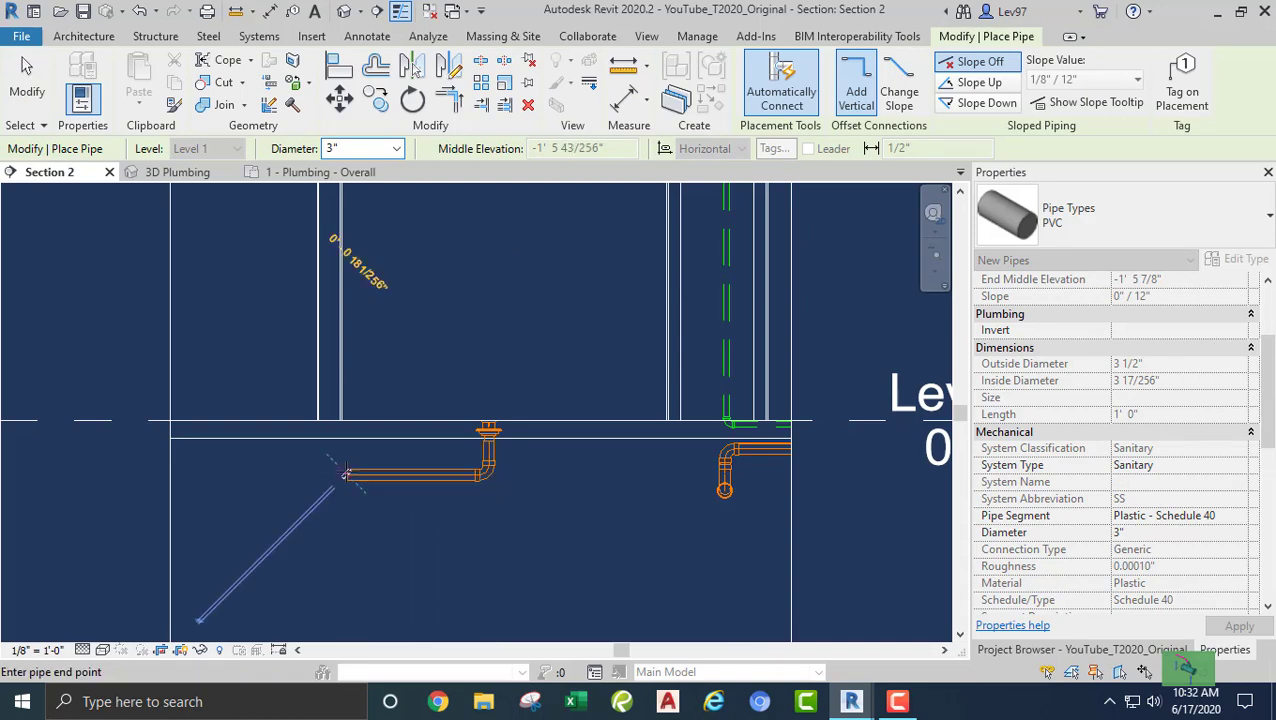
key("Escape")
key("Escape")
Replace the elbow below the floor drain with the R20_Trap P - PVC - Sch 40 - DWV Standard fitting
left_click(482, 477)
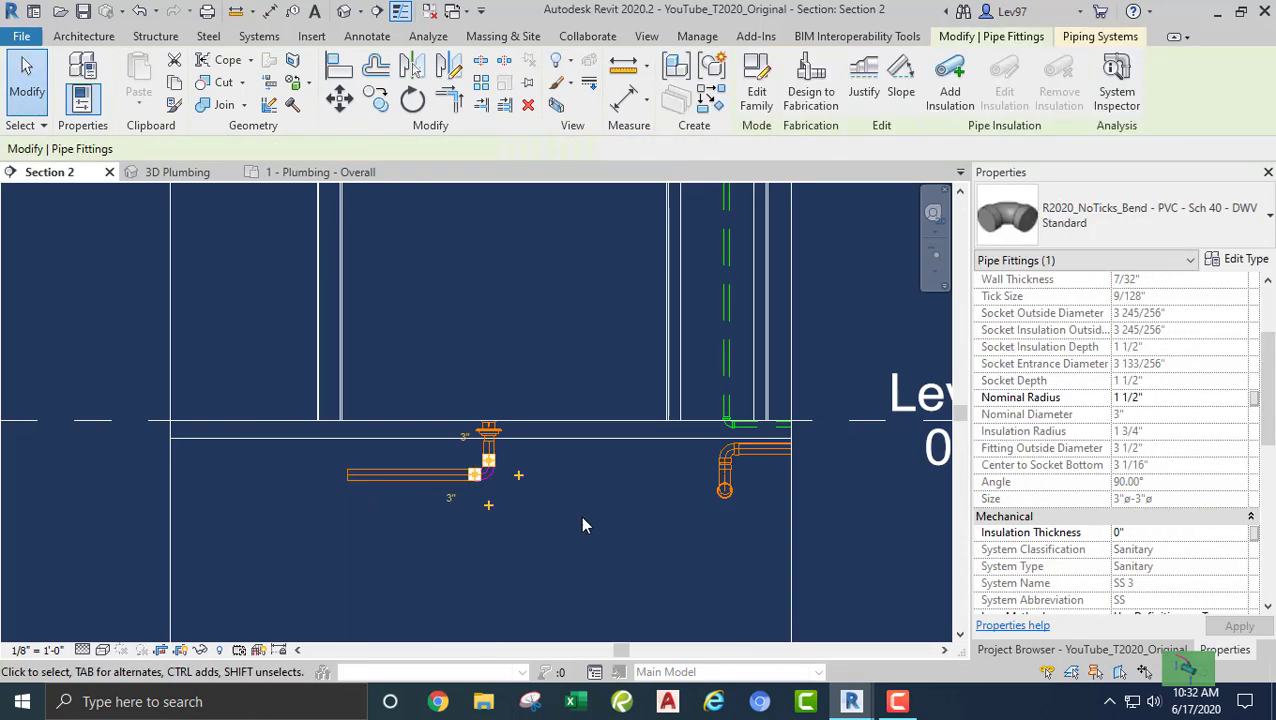
left_click(1183, 234)
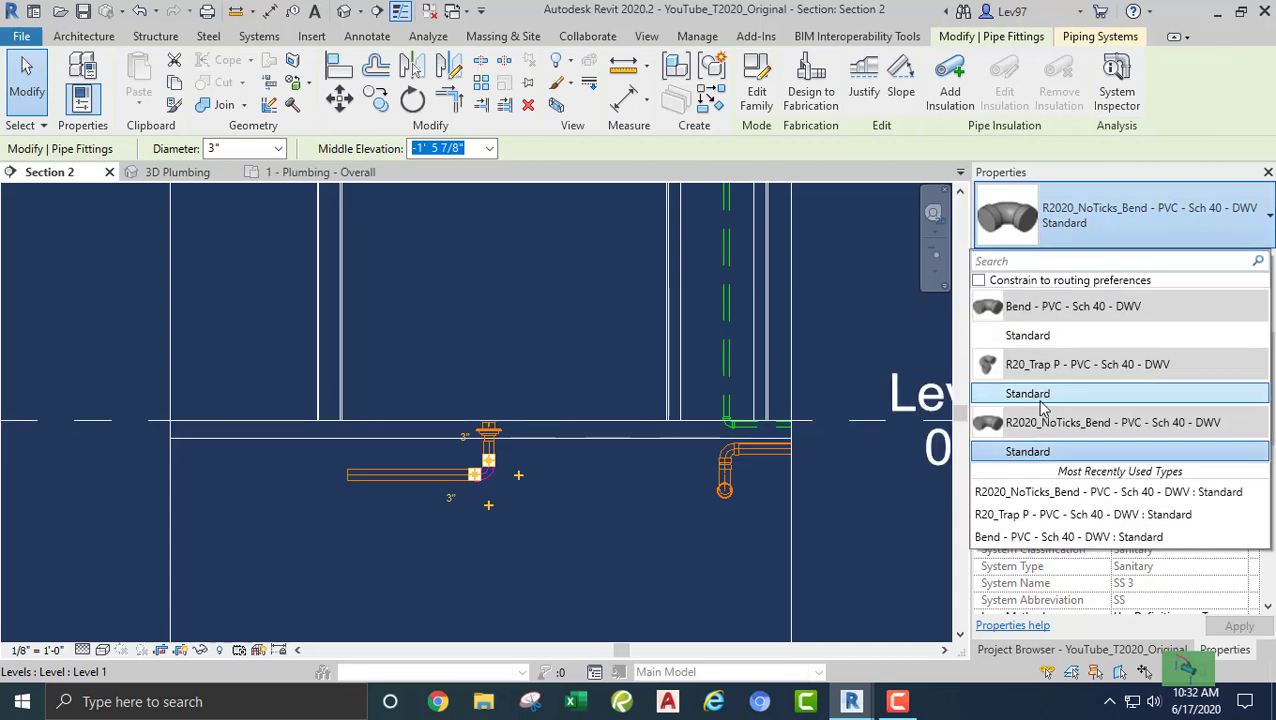
left_click(1042, 395)
left_click(561, 503)
Raise the horizontal pipe off the P-trap closer to the slab, to a middle elevation of about -1' 0 11/16"
middle_click_drag(436, 513, 468, 513)
left_click(426, 478)
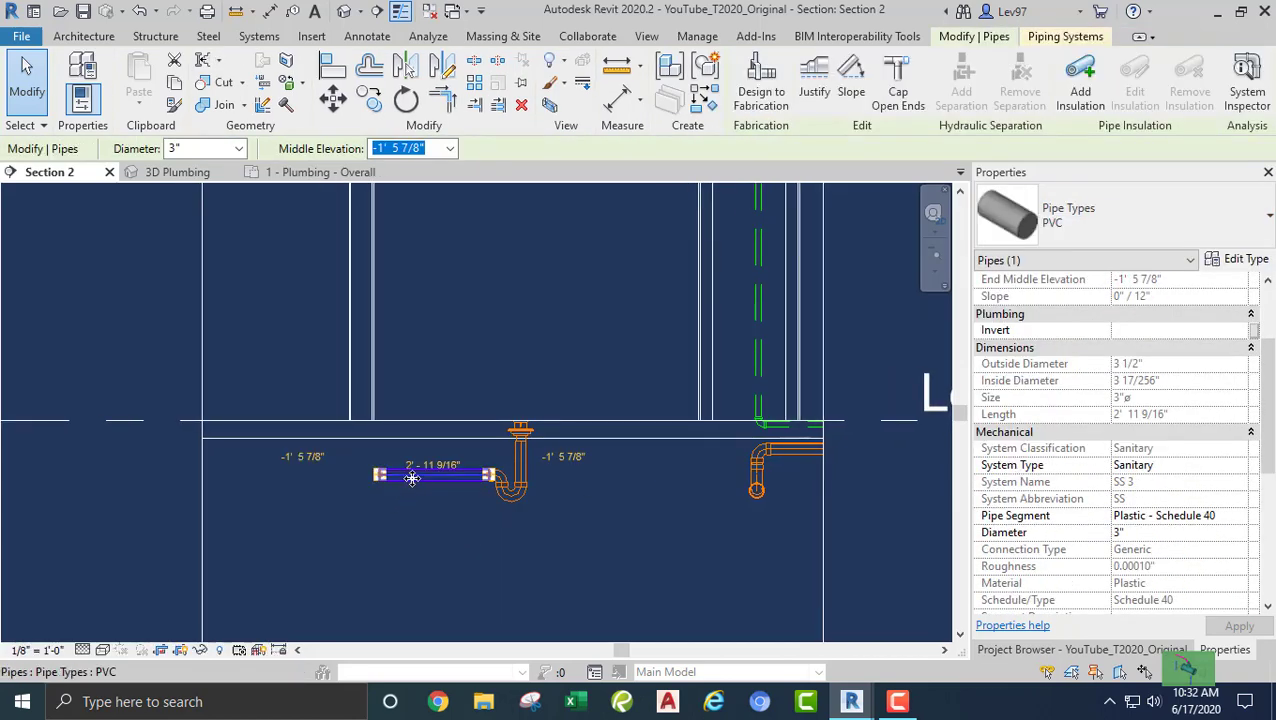
left_click(418, 522)
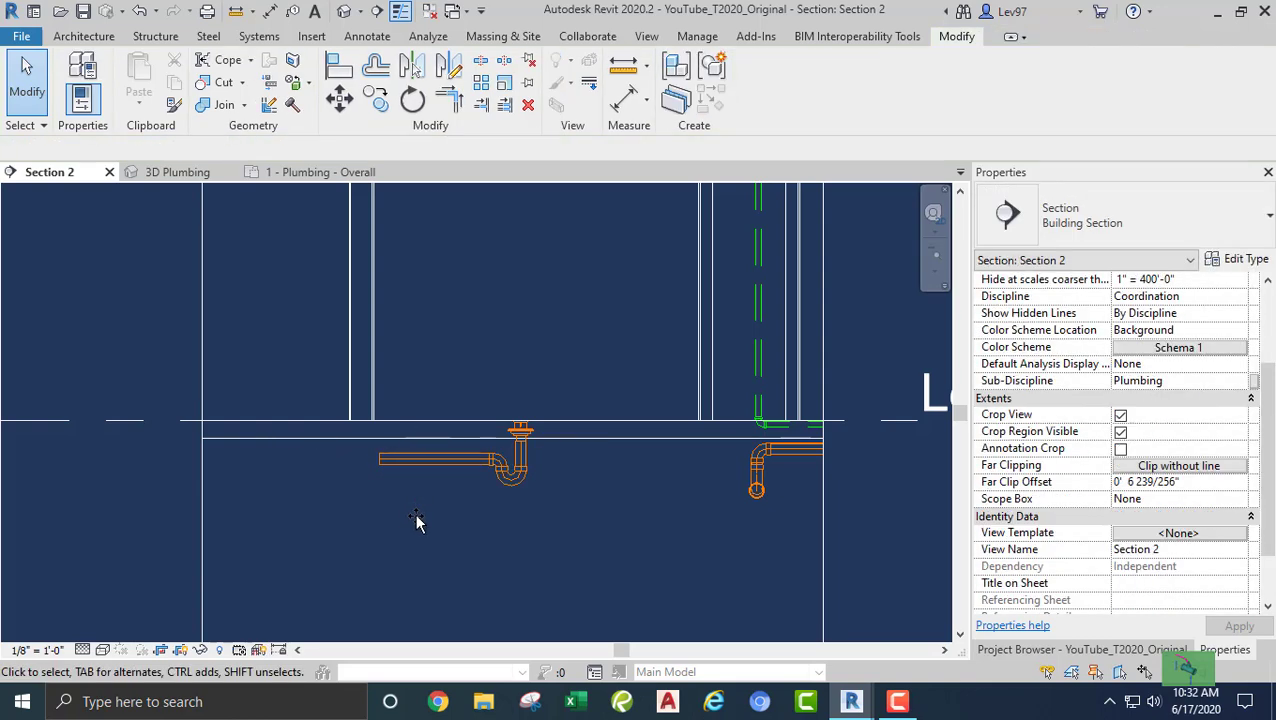
Start a 3" pipe from the open end of the floor drain's horizontal pipe, and continue pipe placement in the 1 - Plumbing - Overall plan
scroll(417, 516, "down", 5)
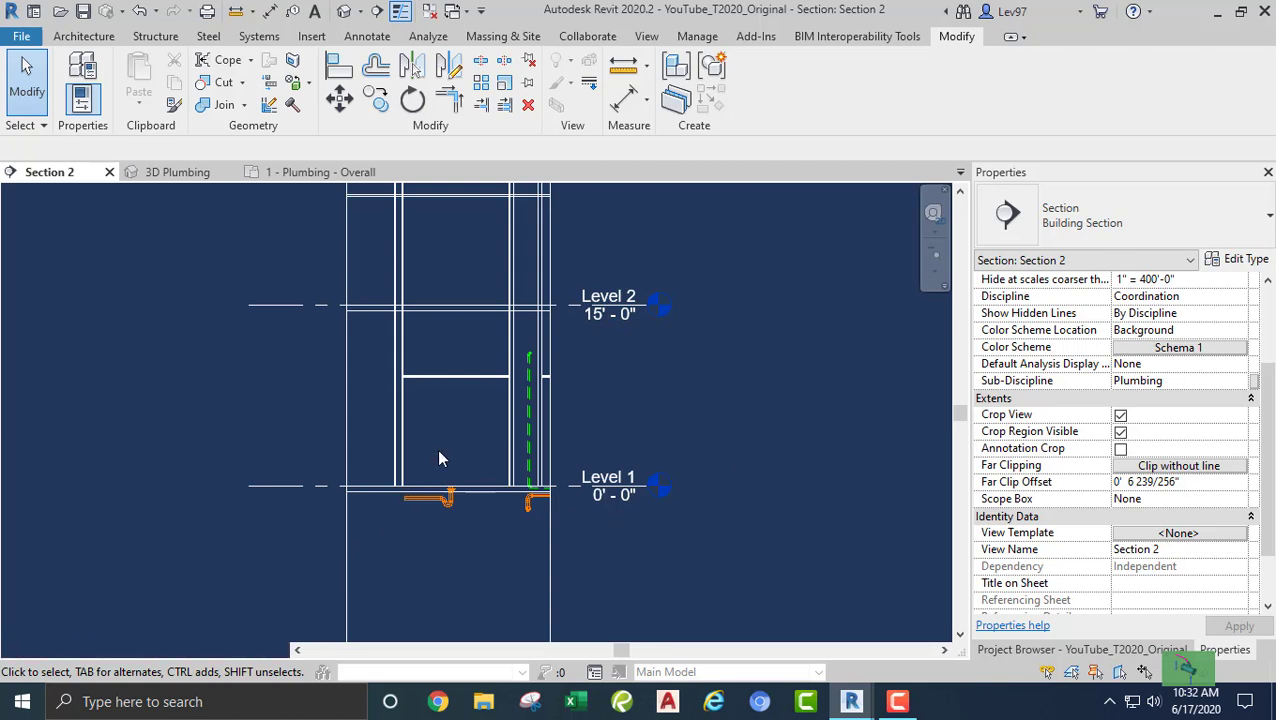
scroll(433, 484, "up", 5)
scroll(417, 522, "up", 1)
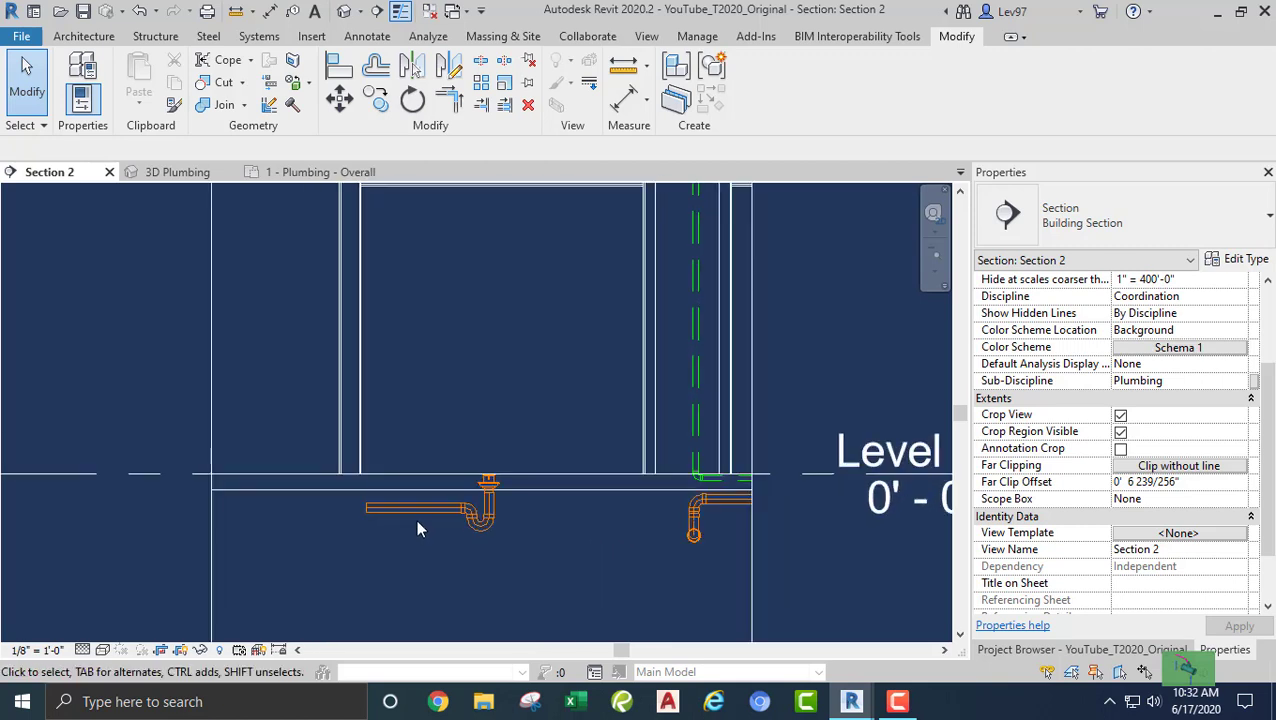
left_click(383, 507)
right_click(363, 520)
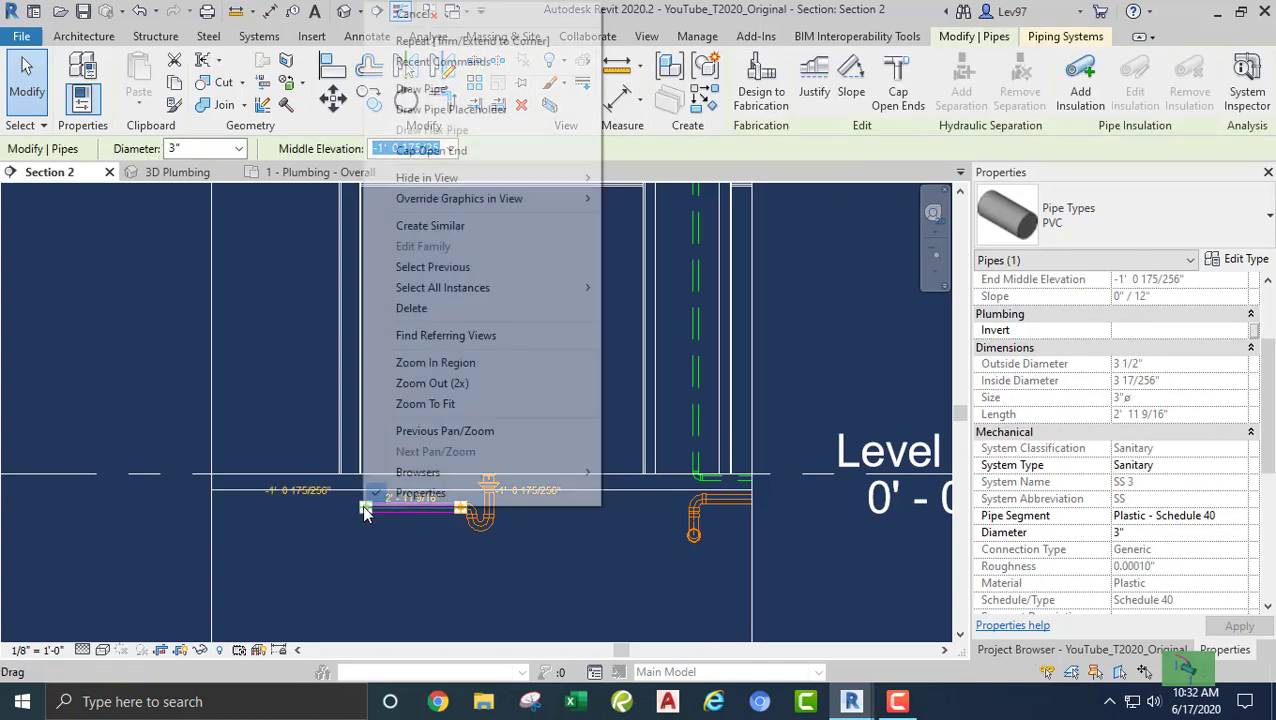
left_click(420, 90)
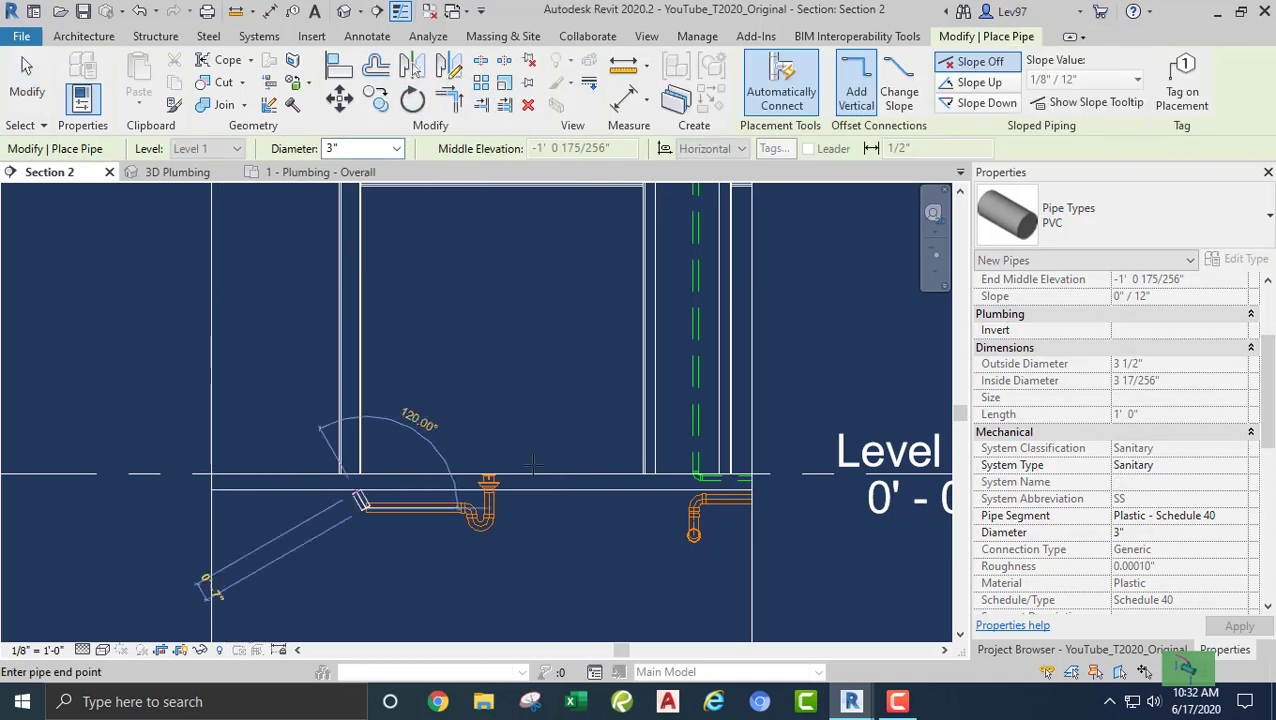
left_click(466, 511)
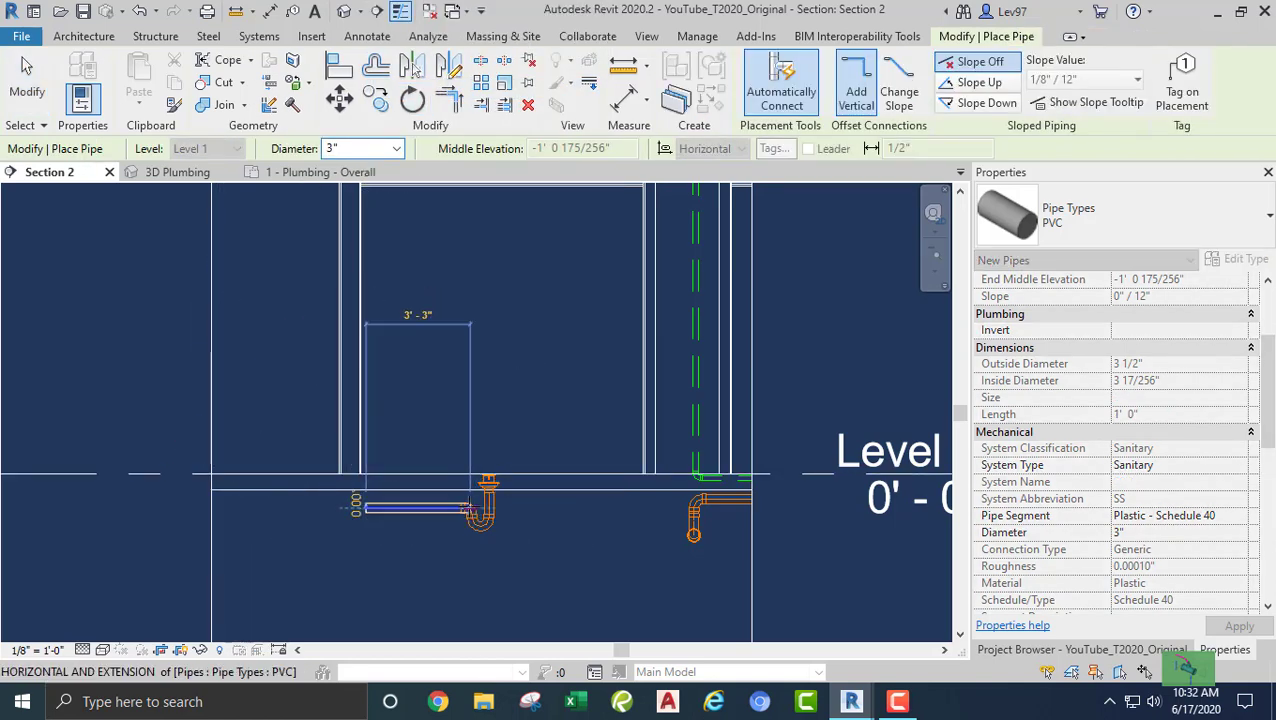
left_click(323, 175)
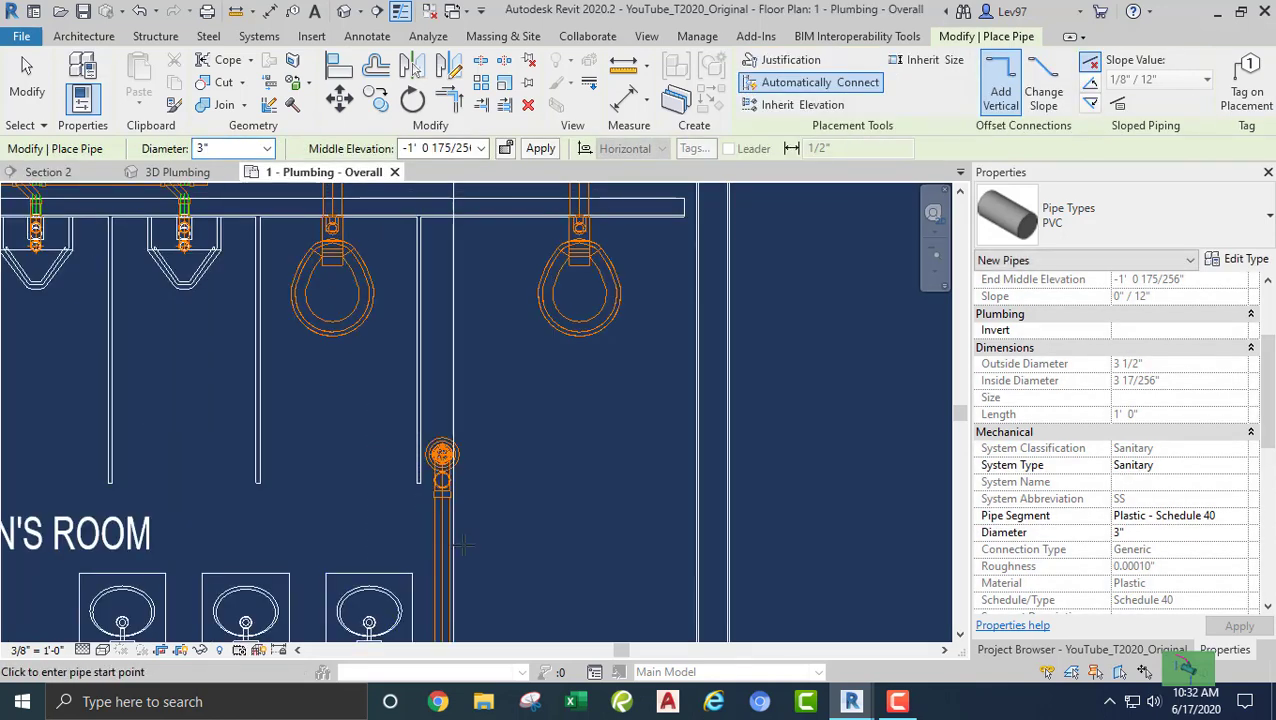
middle_click_drag(508, 529, 553, 411)
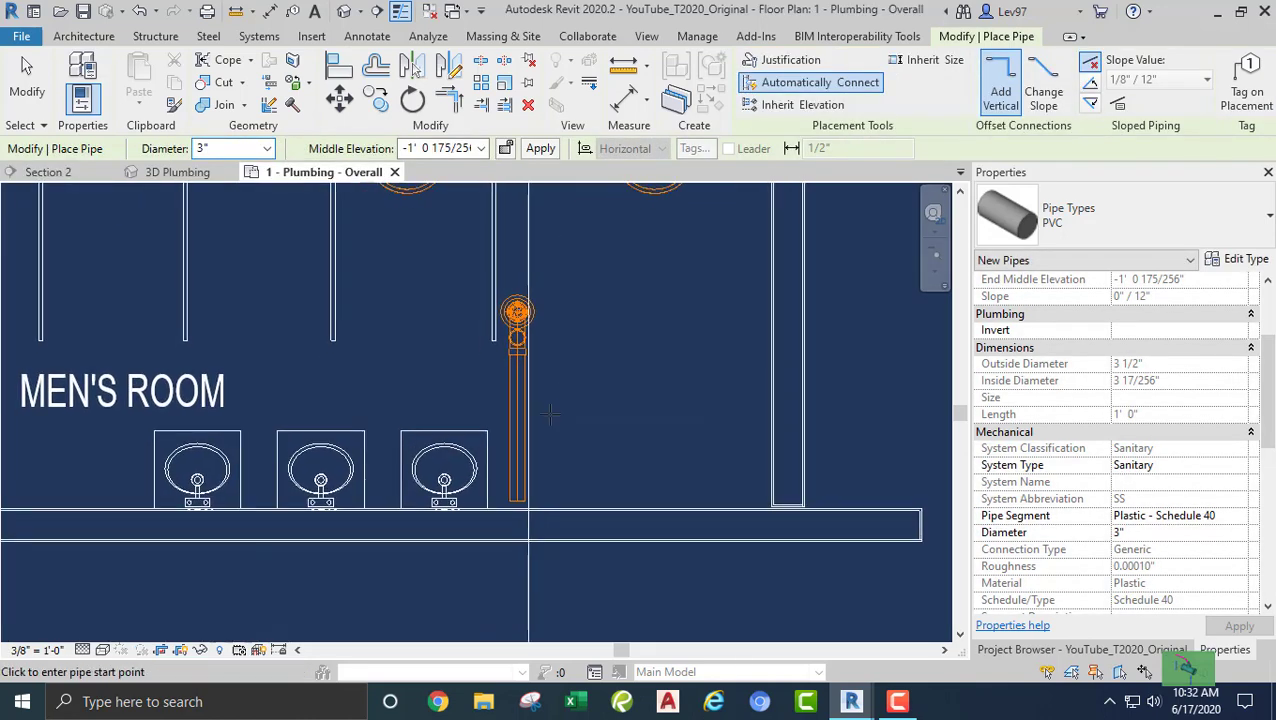
Draw a 3" sanitary pipe about 12' 4" long, sloping down 1/8" / 12", from the floor drain line's open end along the lavatory wall toward the existing waste main
left_click(1090, 104)
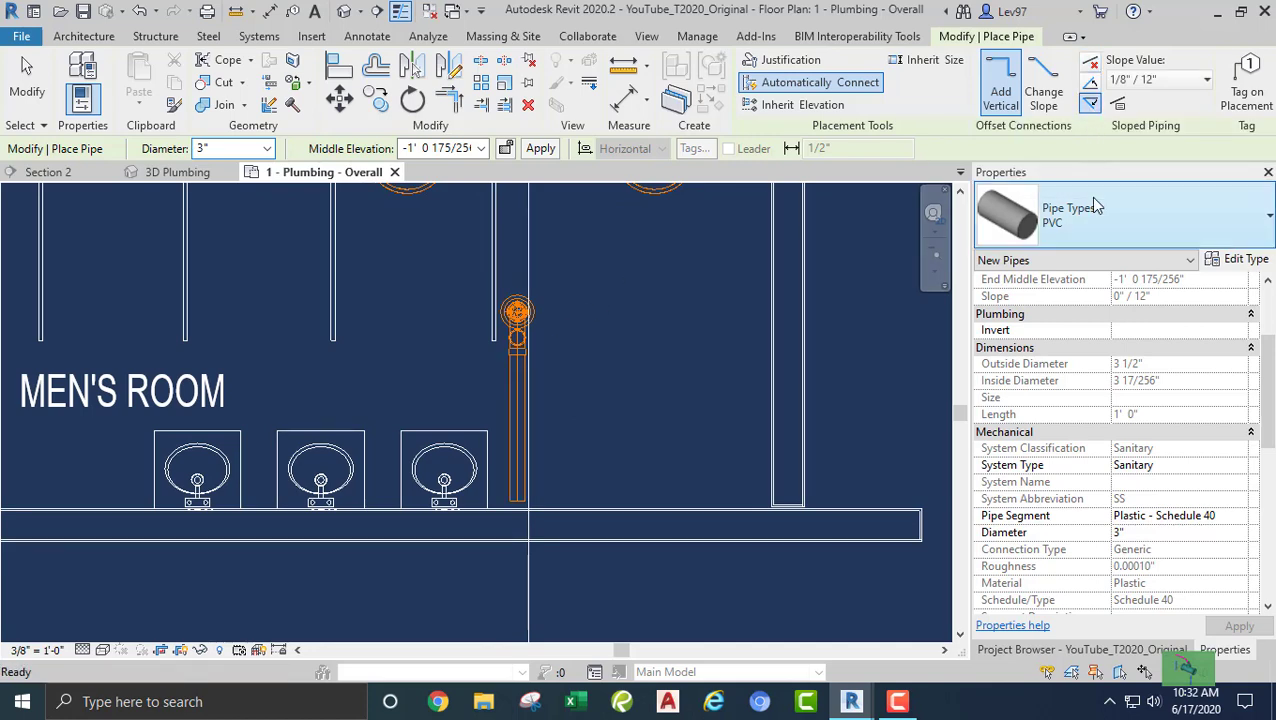
scroll(492, 437, "down", 3)
middle_click_drag(492, 437, 638, 627)
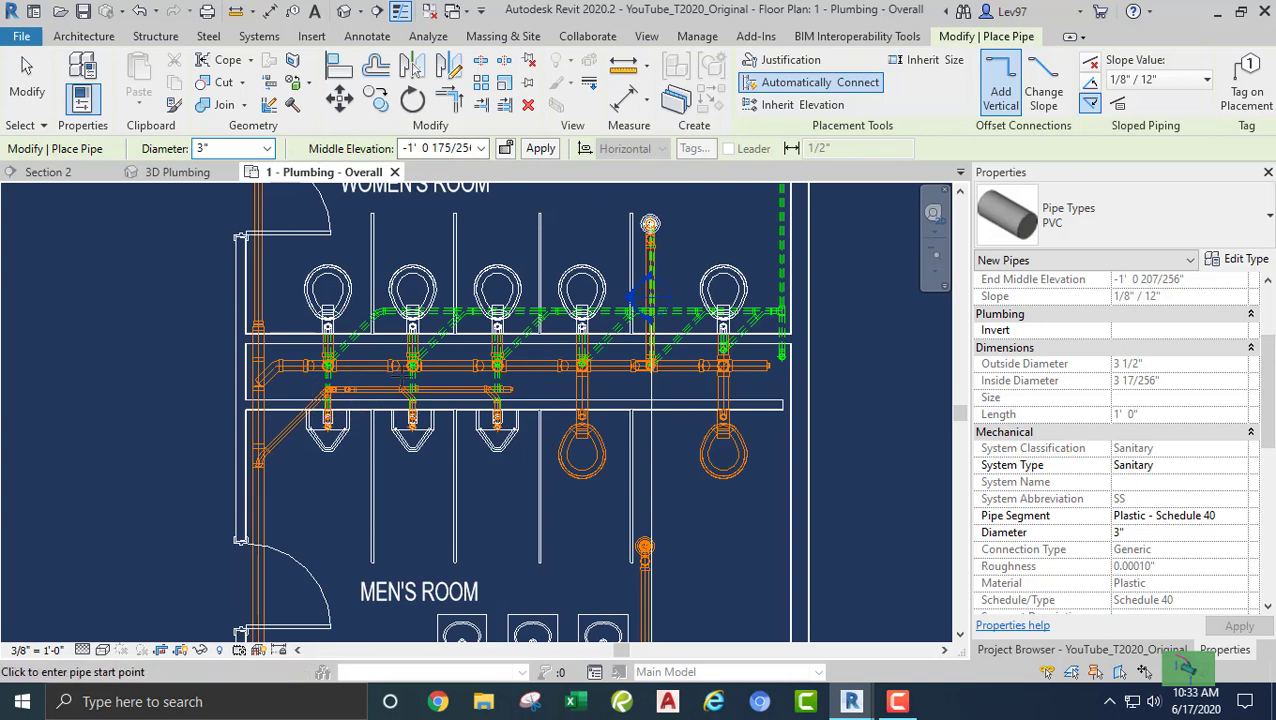
middle_click_drag(500, 554, 452, 365)
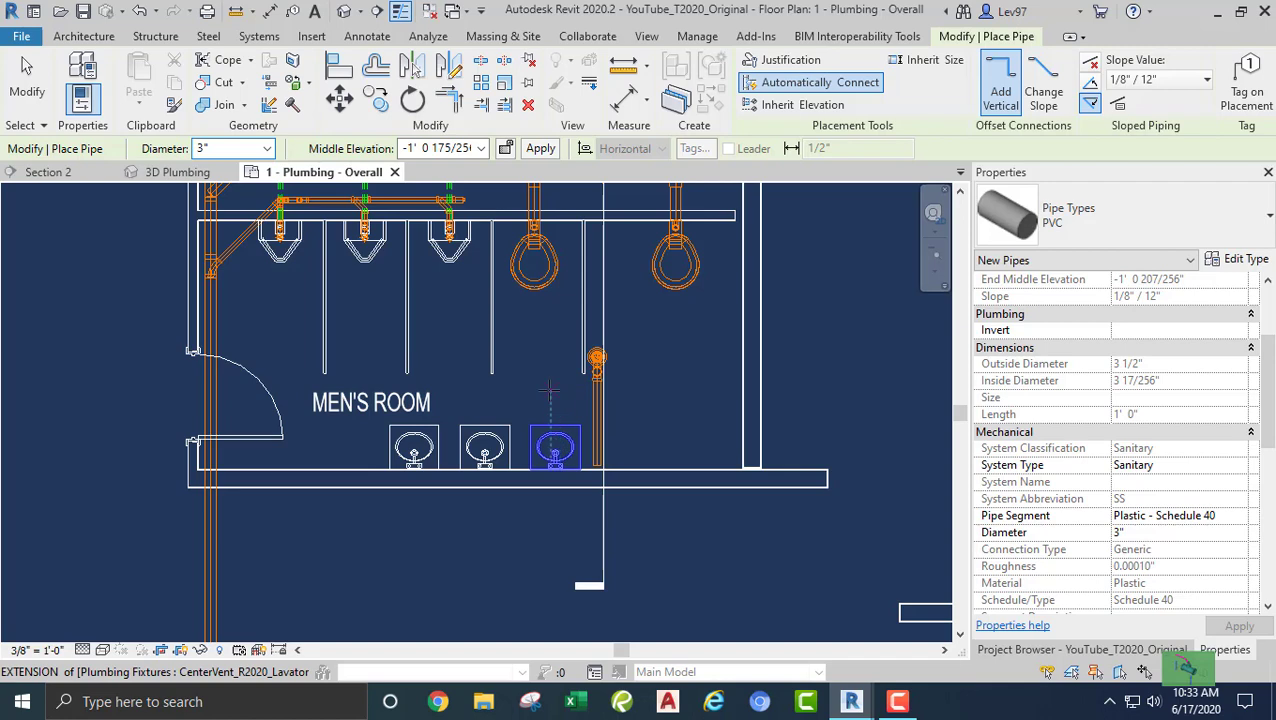
middle_click_drag(548, 388, 545, 333)
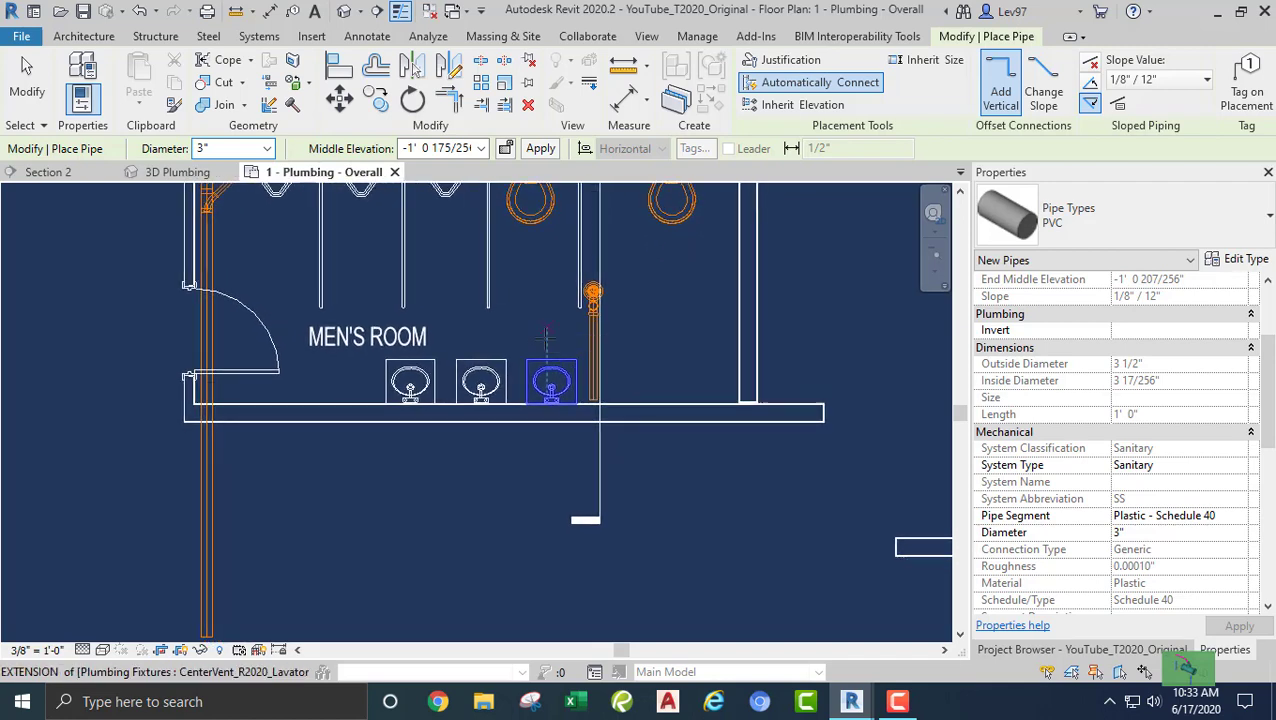
scroll(583, 410, "up", 3)
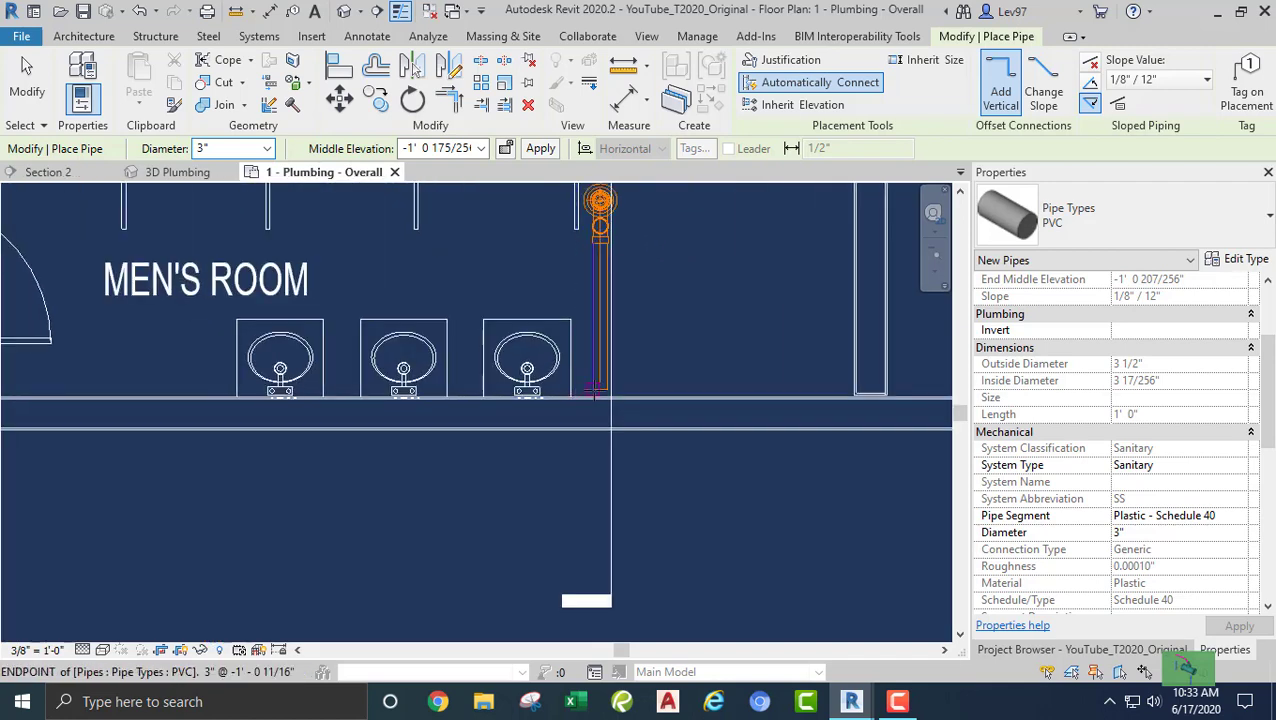
left_click(594, 393)
scroll(605, 397, "up", 1)
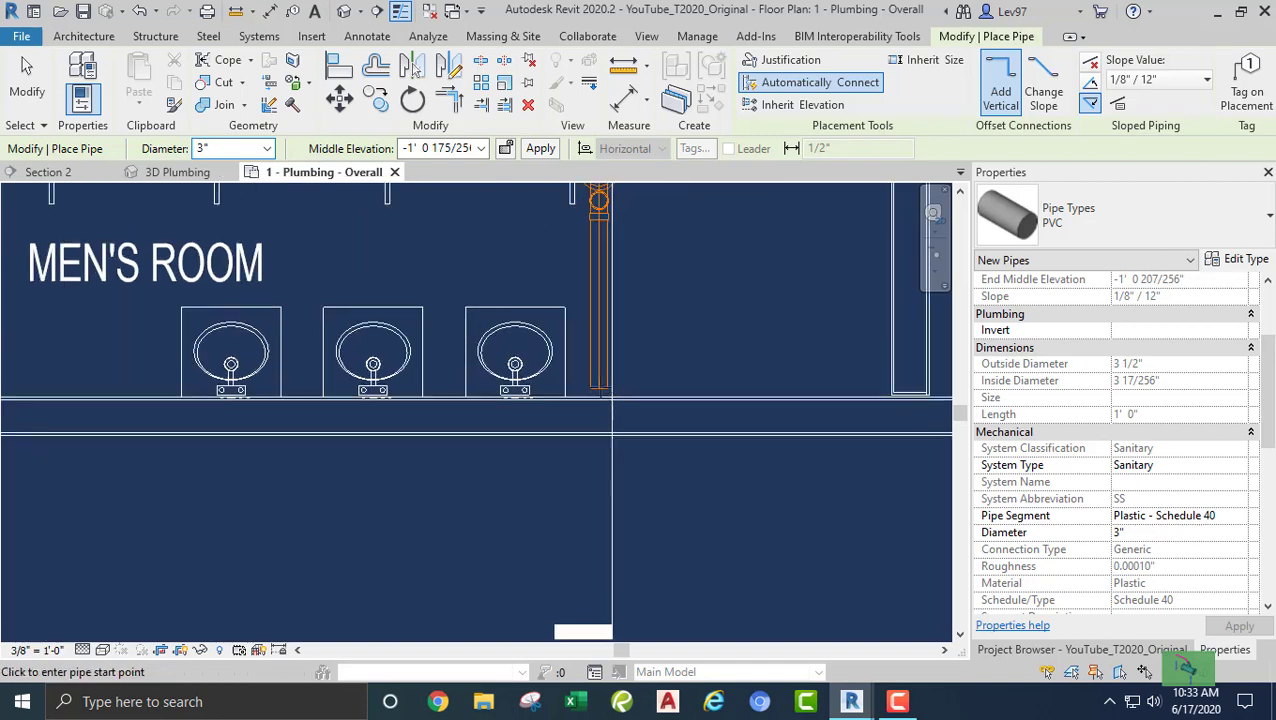
scroll(612, 398, "up", 1)
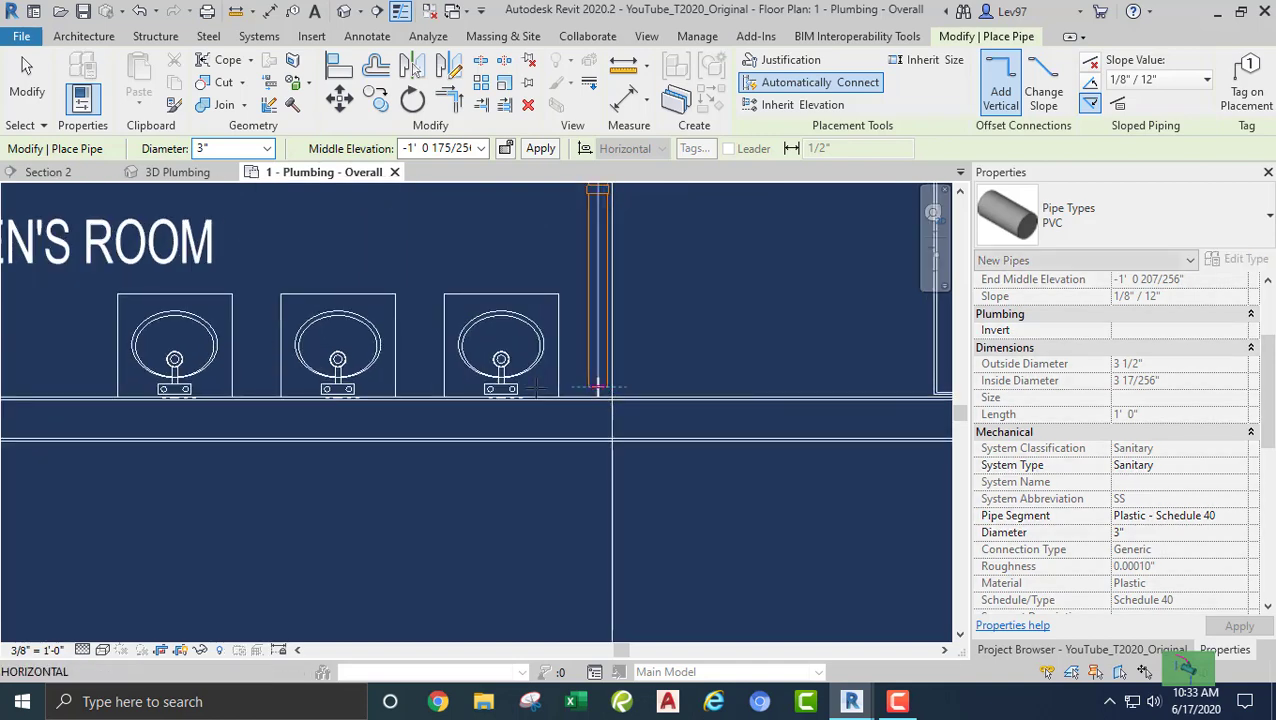
left_click(597, 388)
left_click(1094, 106)
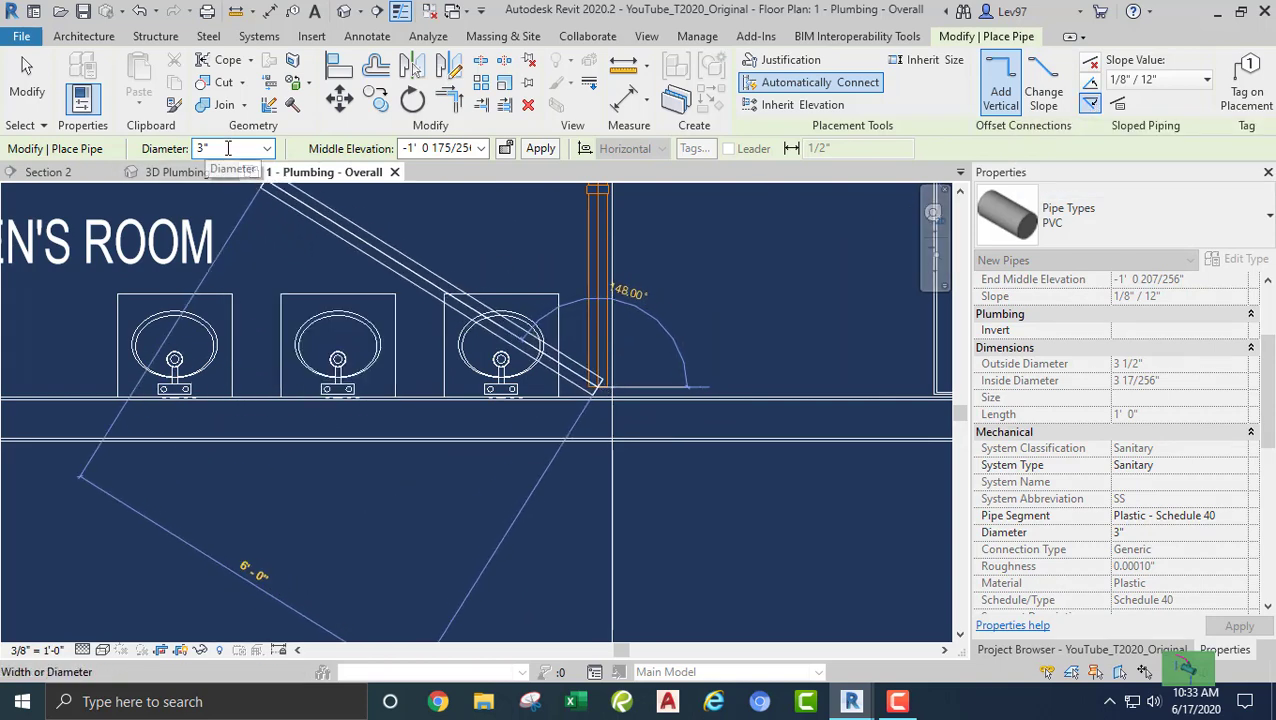
scroll(356, 364, "down", 3)
scroll(352, 361, "down", 2)
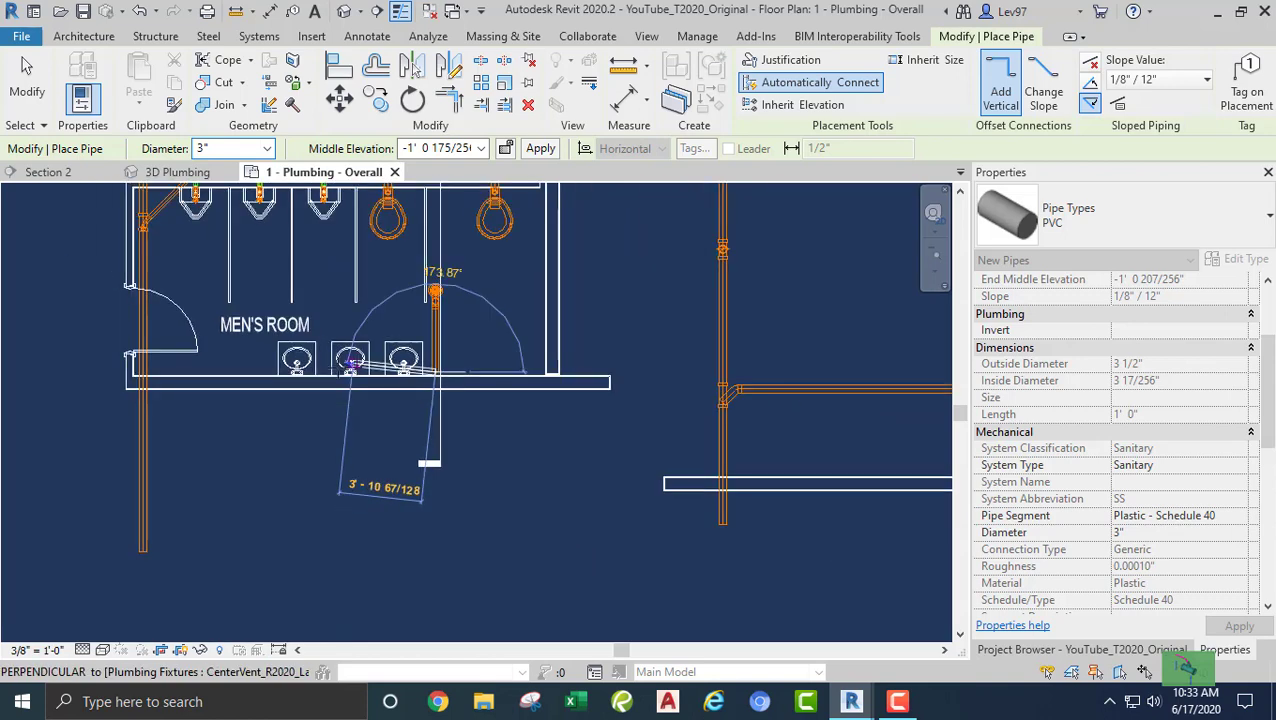
middle_click_drag(337, 384, 522, 367)
scroll(356, 356, "up", 2)
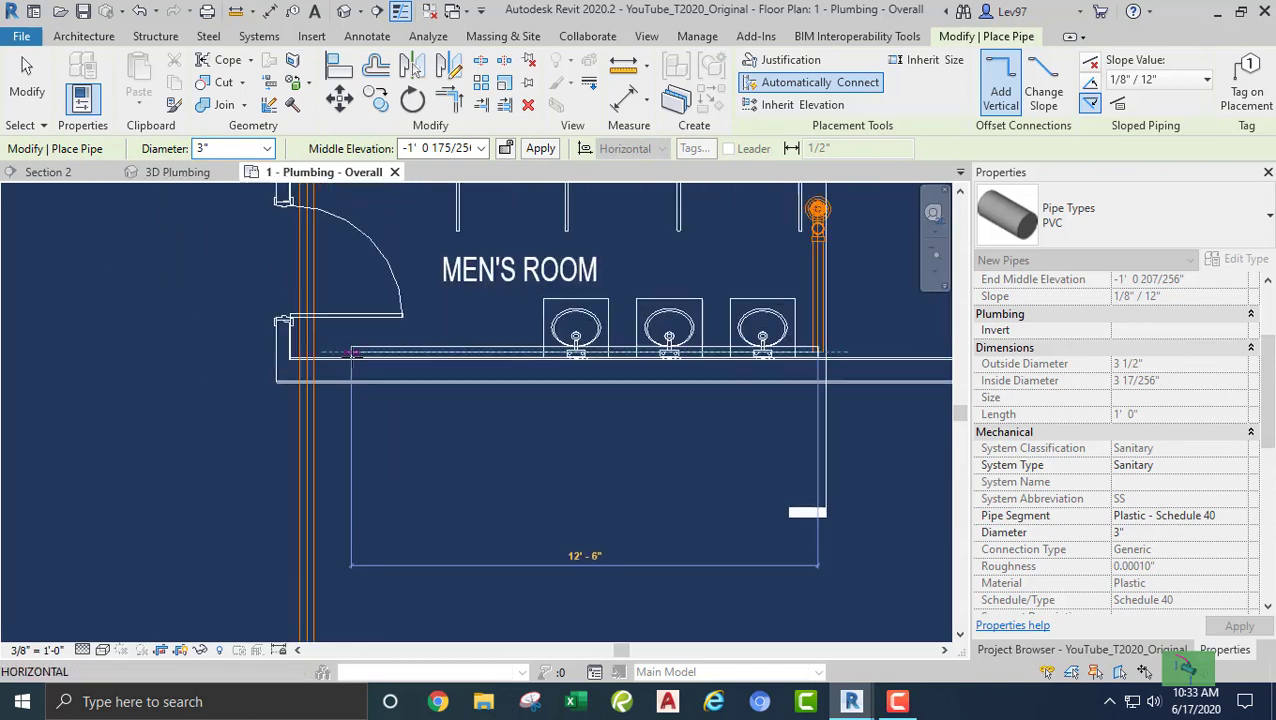
left_click(342, 359)
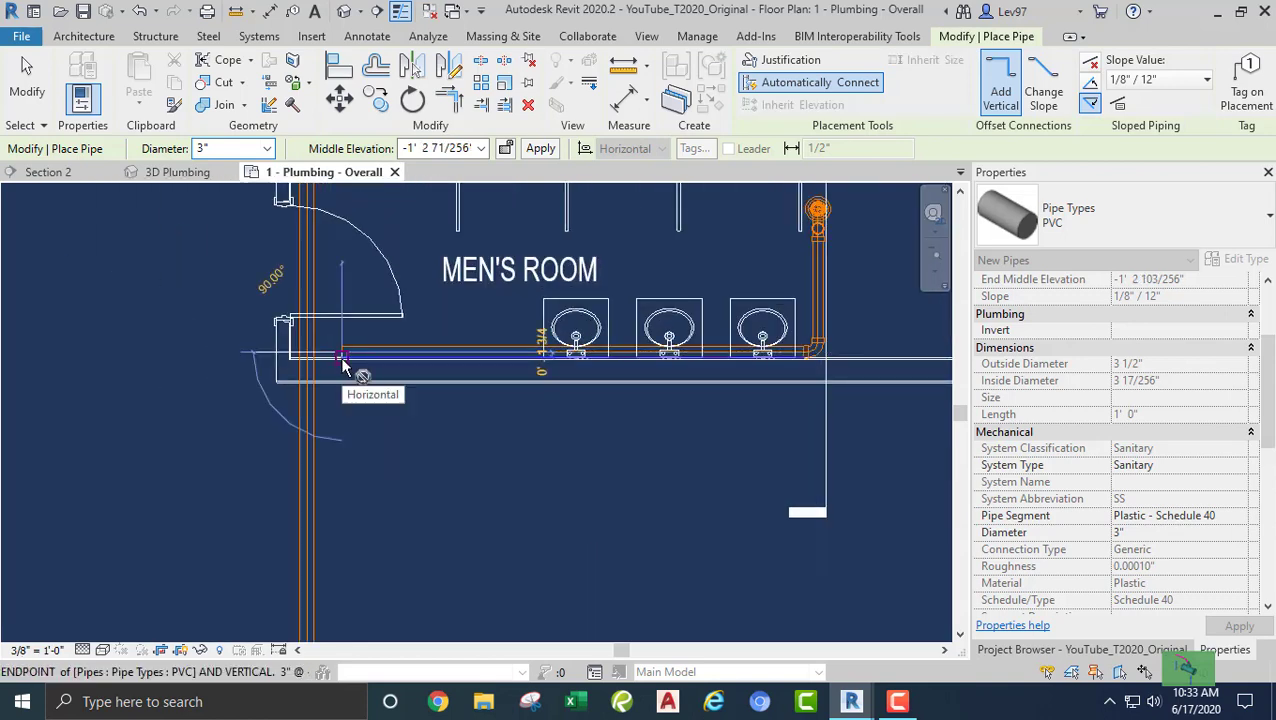
key("Escape")
key("Escape")
Move the new sloped pipe inside the wall behind the men's room lavatories
middle_click_drag(546, 397, 330, 417)
scroll(330, 417, "up", 1)
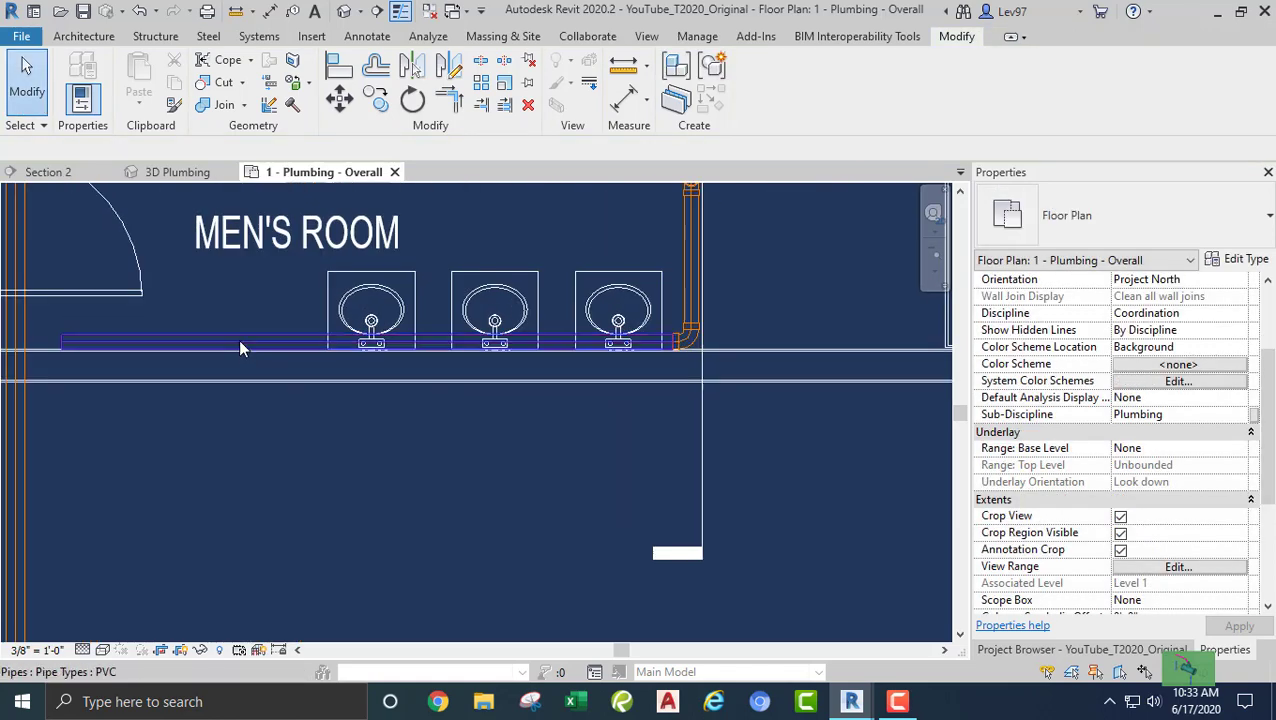
left_click(238, 335)
scroll(238, 335, "up", 1)
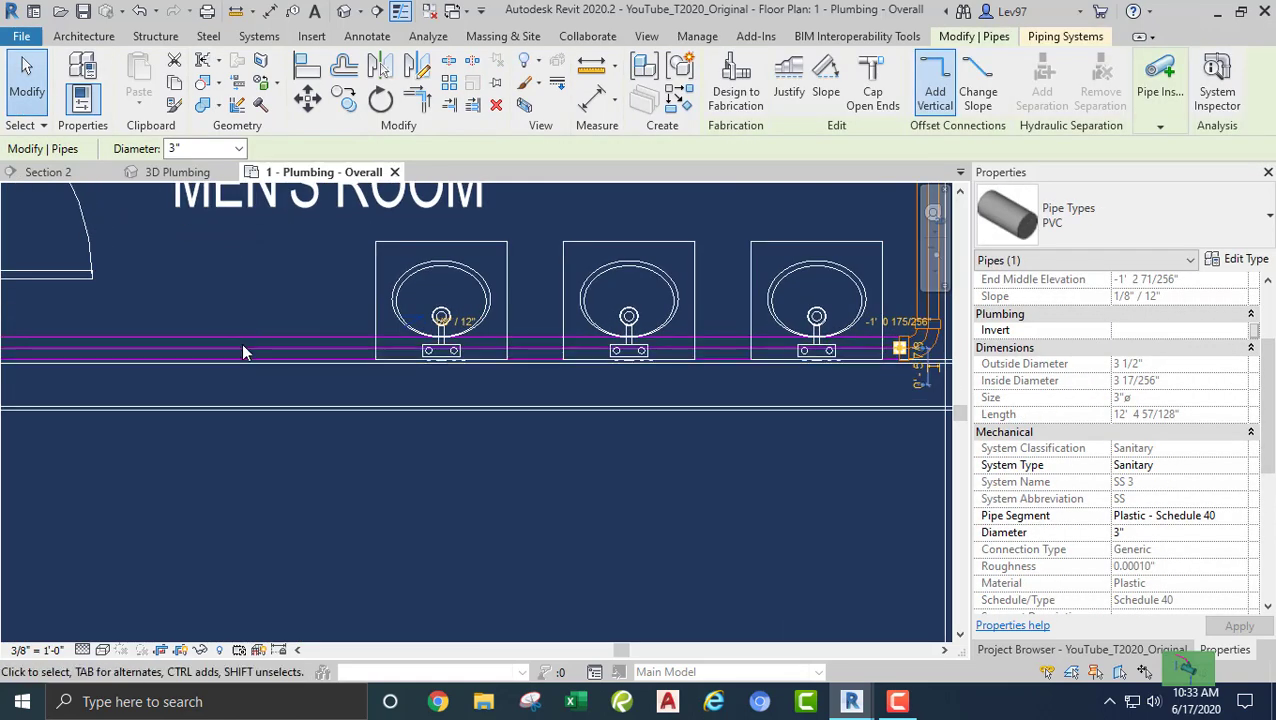
left_click_drag(243, 345, 243, 390)
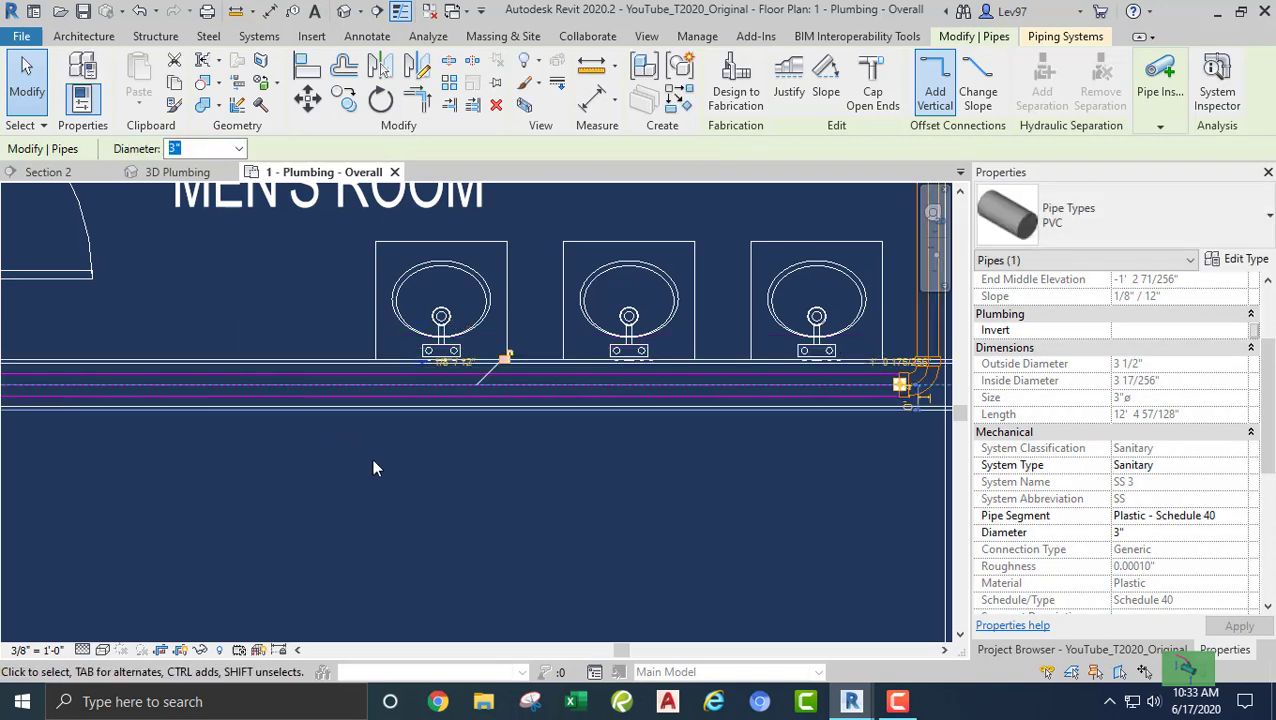
left_click(536, 475)
Convert the elbow joining the floor drain line and the pipe in the wall into a tee
middle_click_drag(536, 475, 214, 527)
scroll(496, 510, "up", 1)
scroll(522, 466, "up", 1)
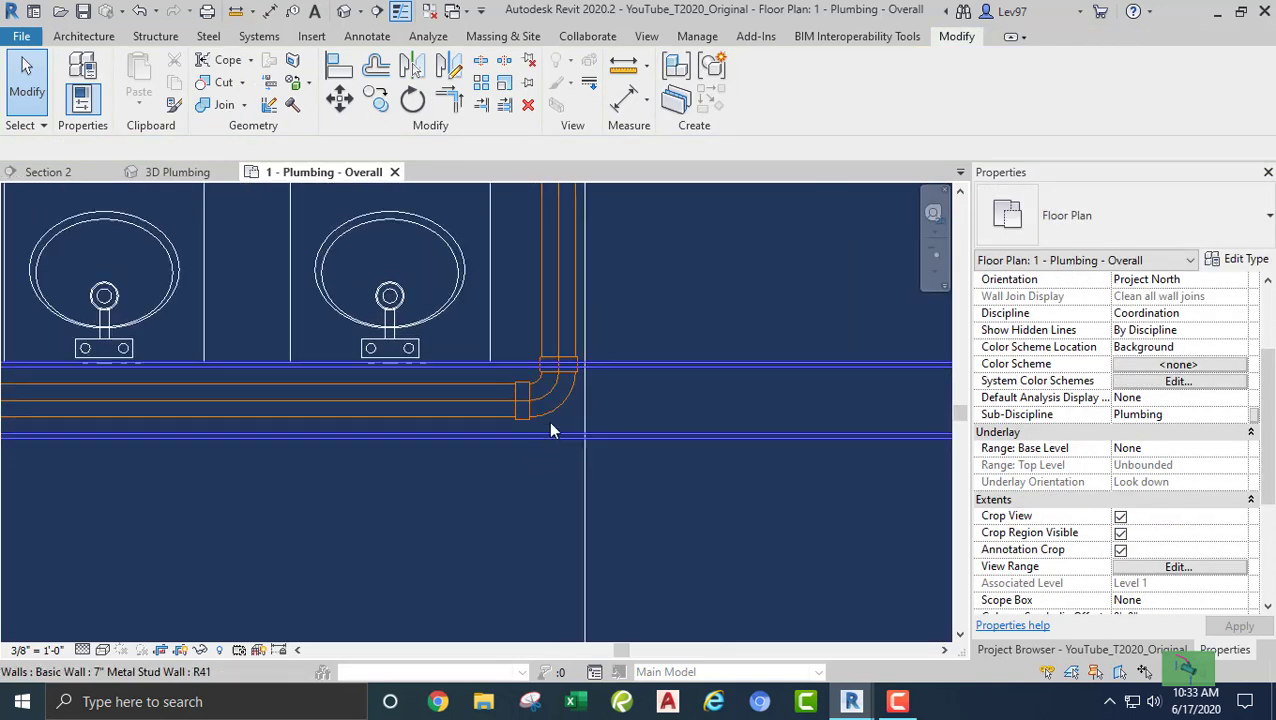
left_click(558, 420)
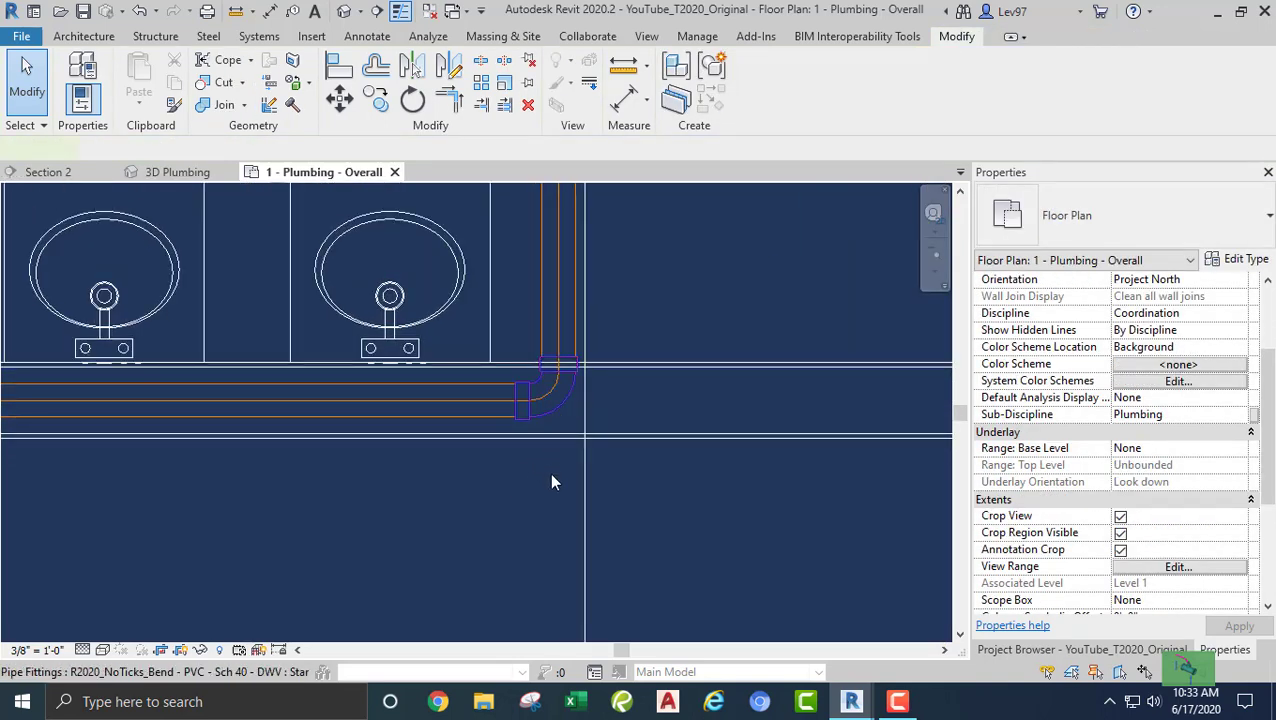
left_click(593, 417)
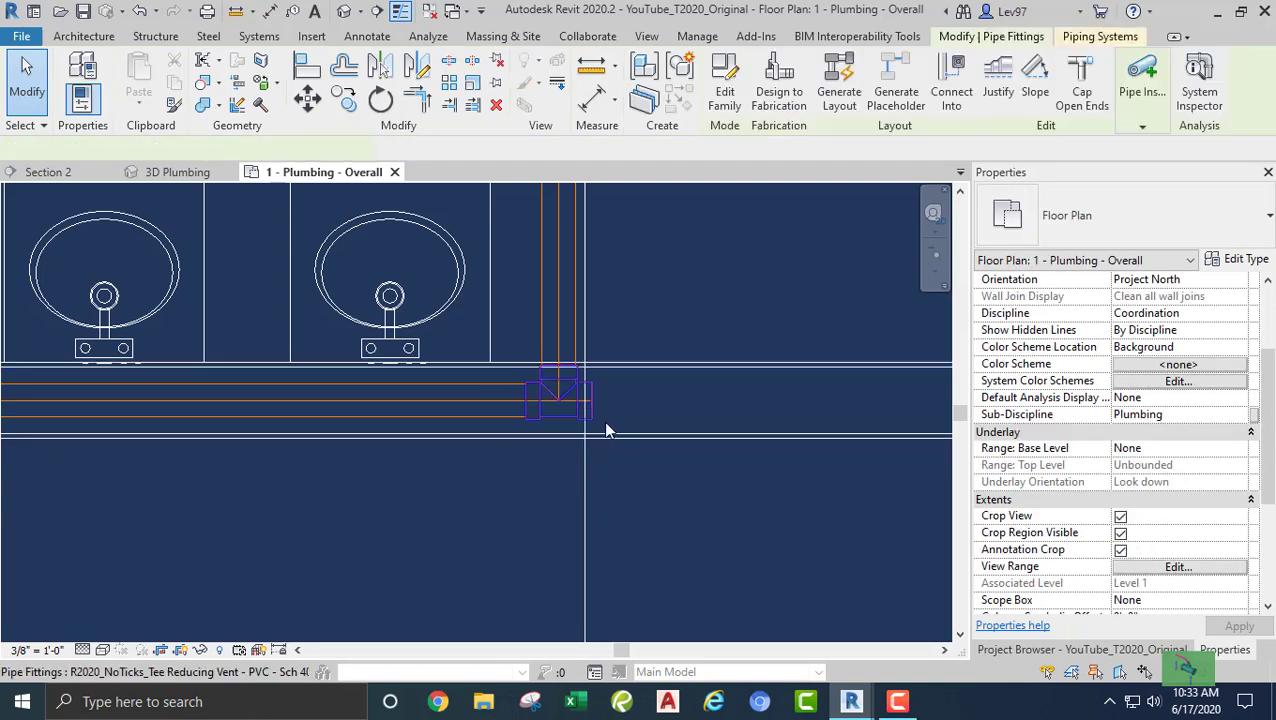
Draw a 3" stub about 6 1/2" long, sloping up 1/8" / 12", from the tee's open side inside the wall, and cap its open end
right_click(598, 412)
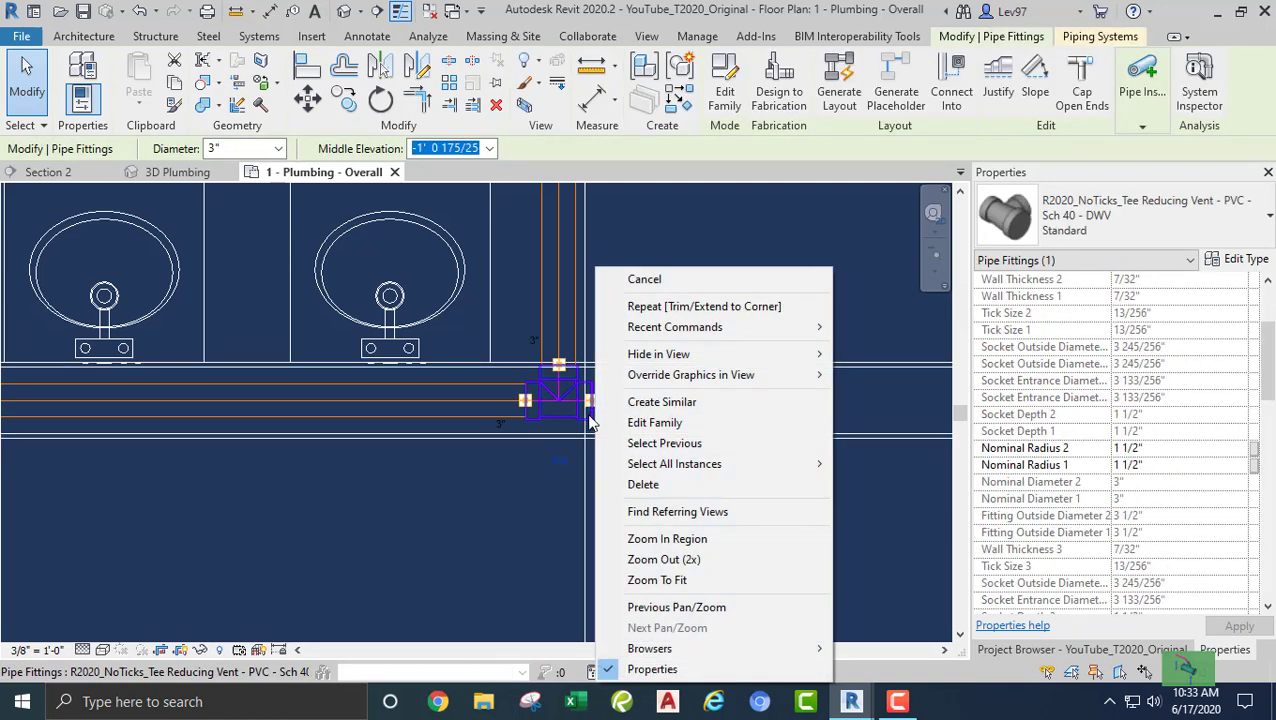
key("Escape")
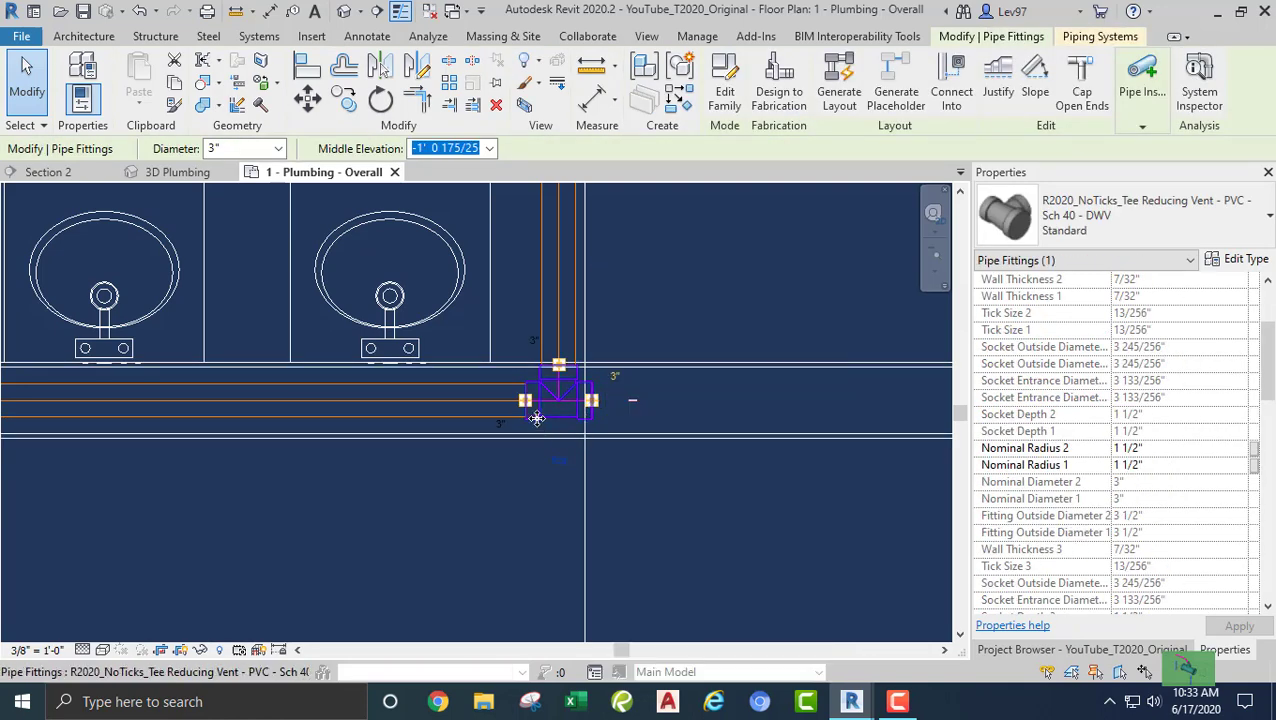
right_click(593, 405)
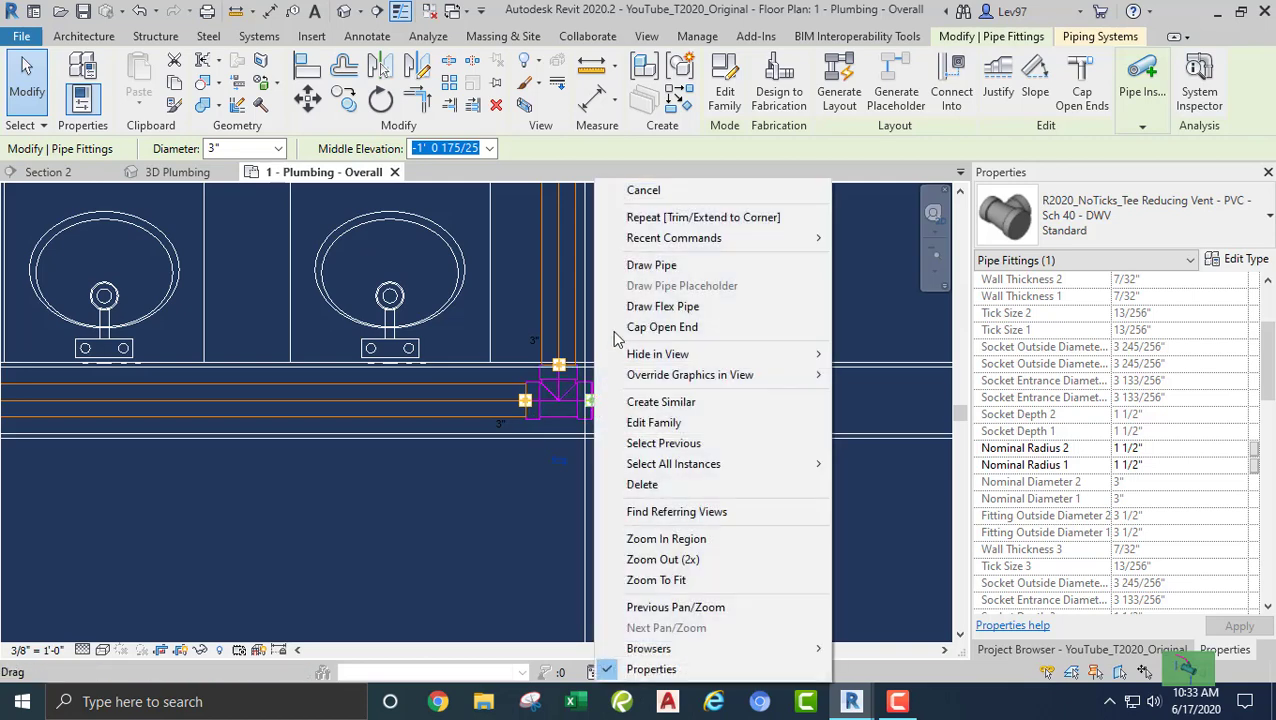
left_click(643, 268)
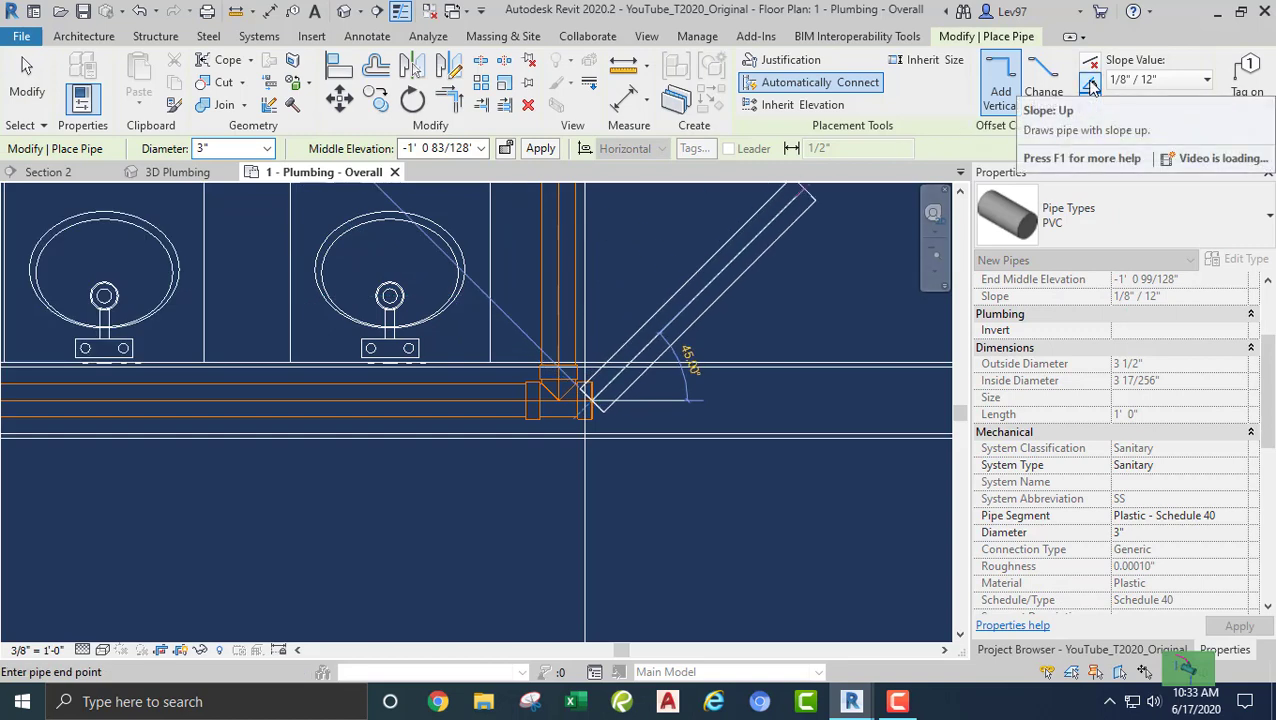
left_click(1091, 86)
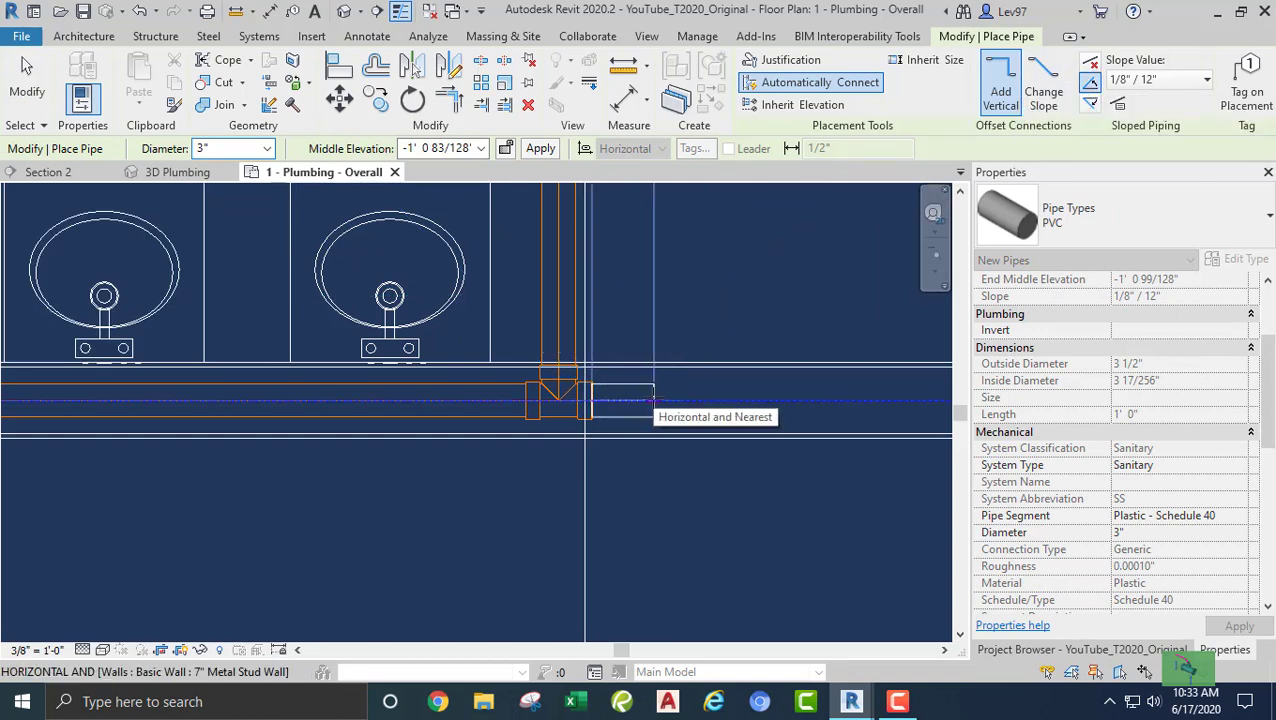
left_click(654, 401)
key("Escape")
key("Escape")
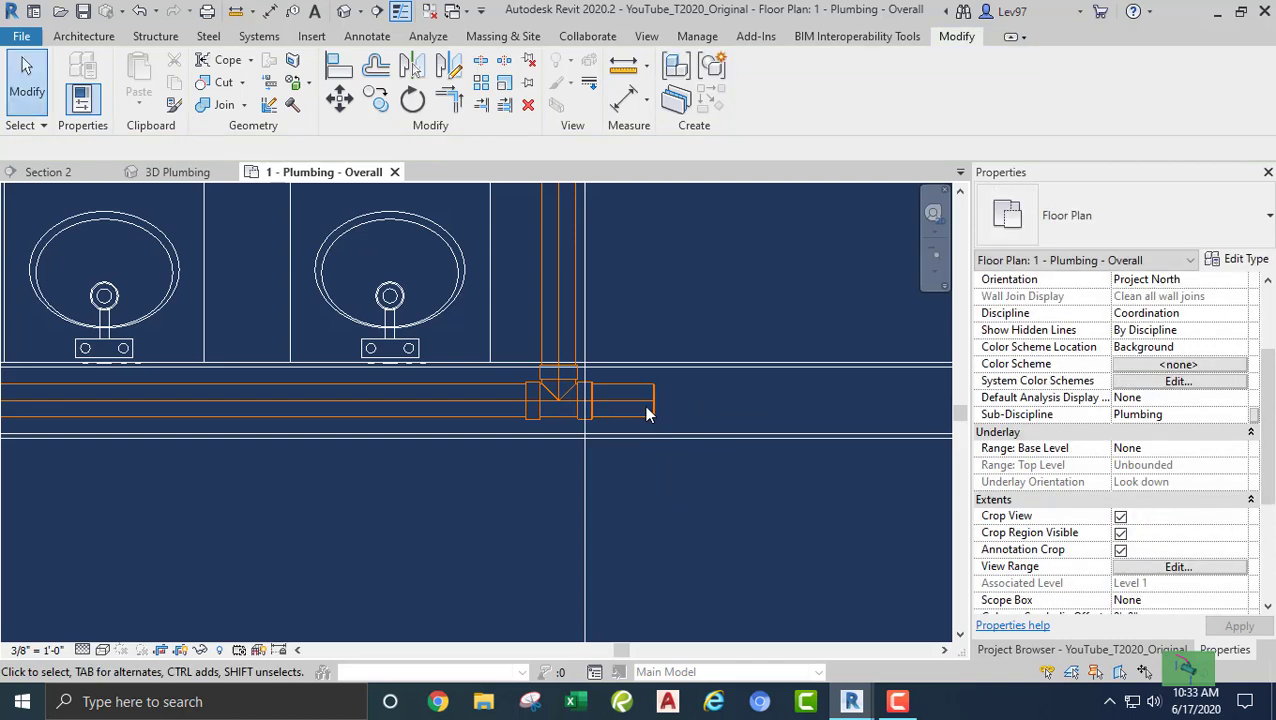
left_click(645, 401)
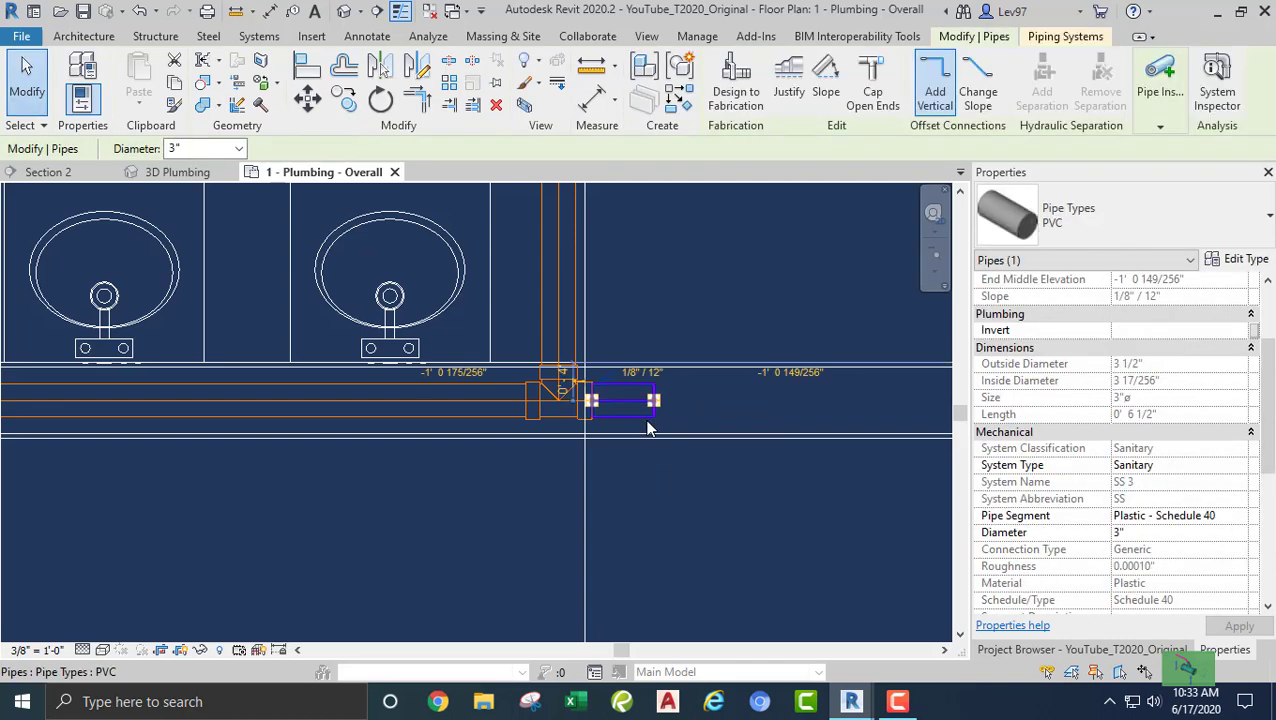
left_click(878, 92)
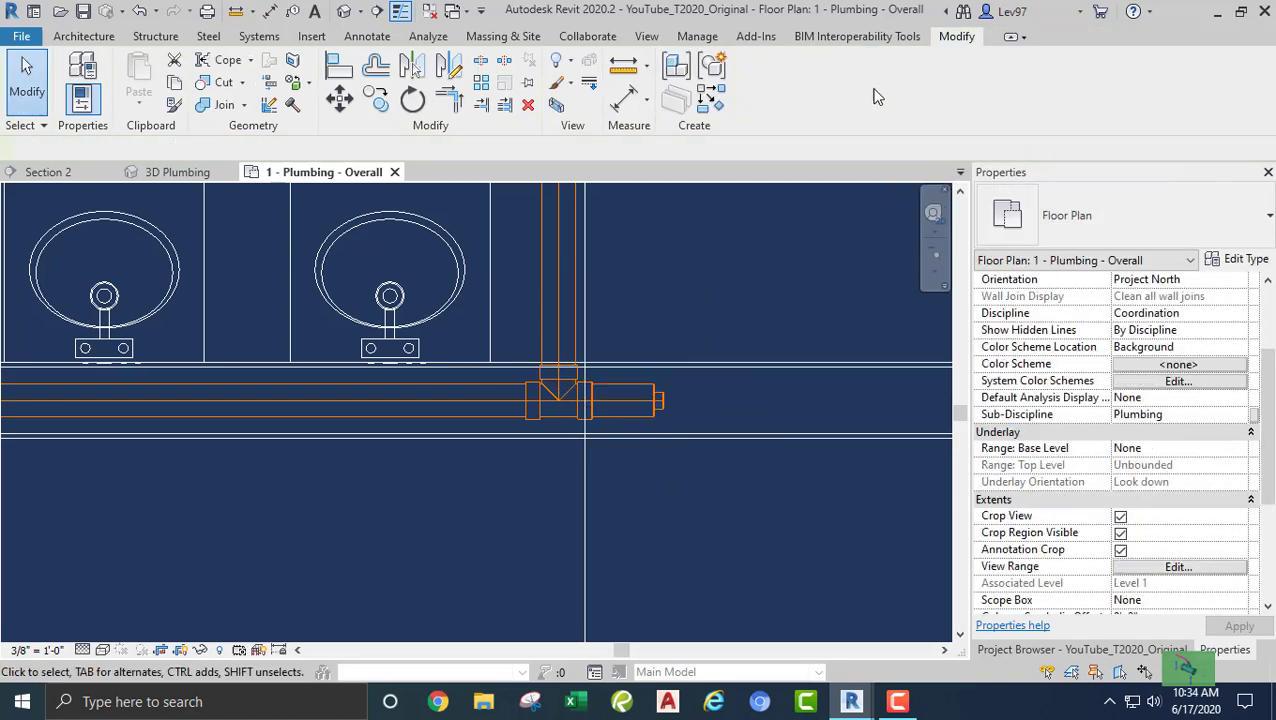
Change the tee joining the floor drain line and the wall pipe to the Wye Combination with 8th Bend - PVC - Sch 40 - DWV
middle_click_drag(796, 269, 877, 218)
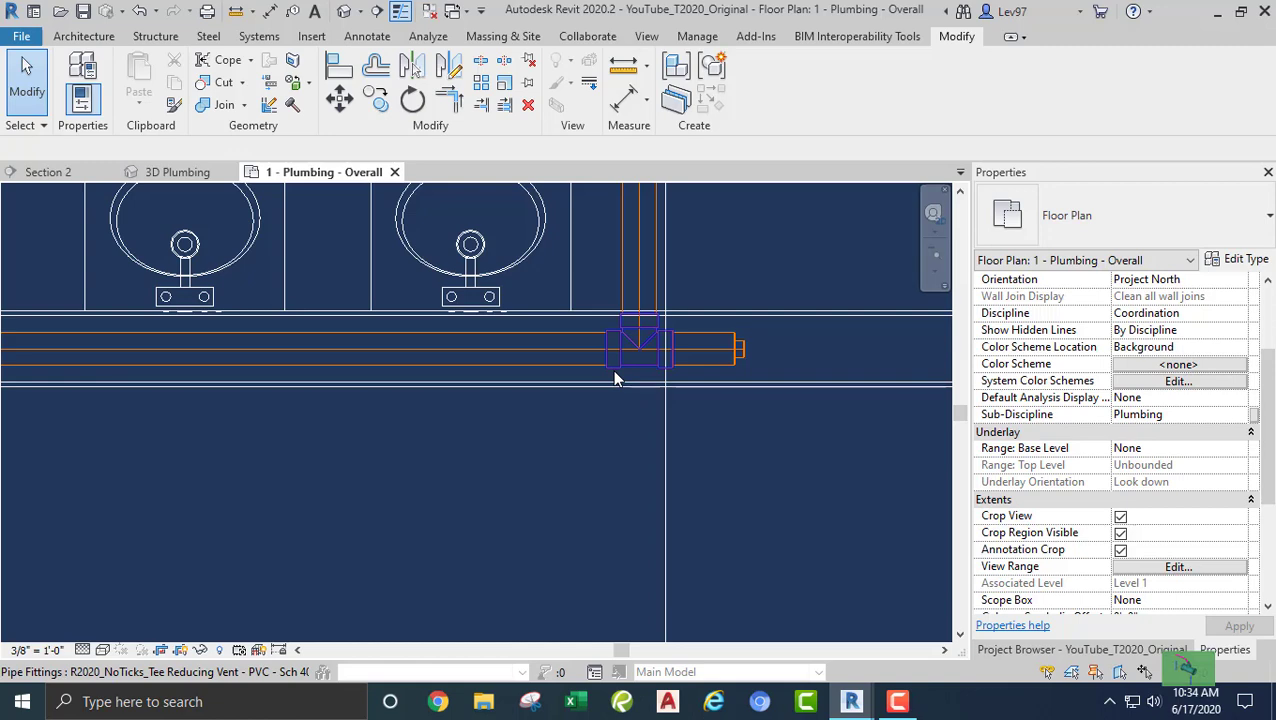
left_click(615, 378)
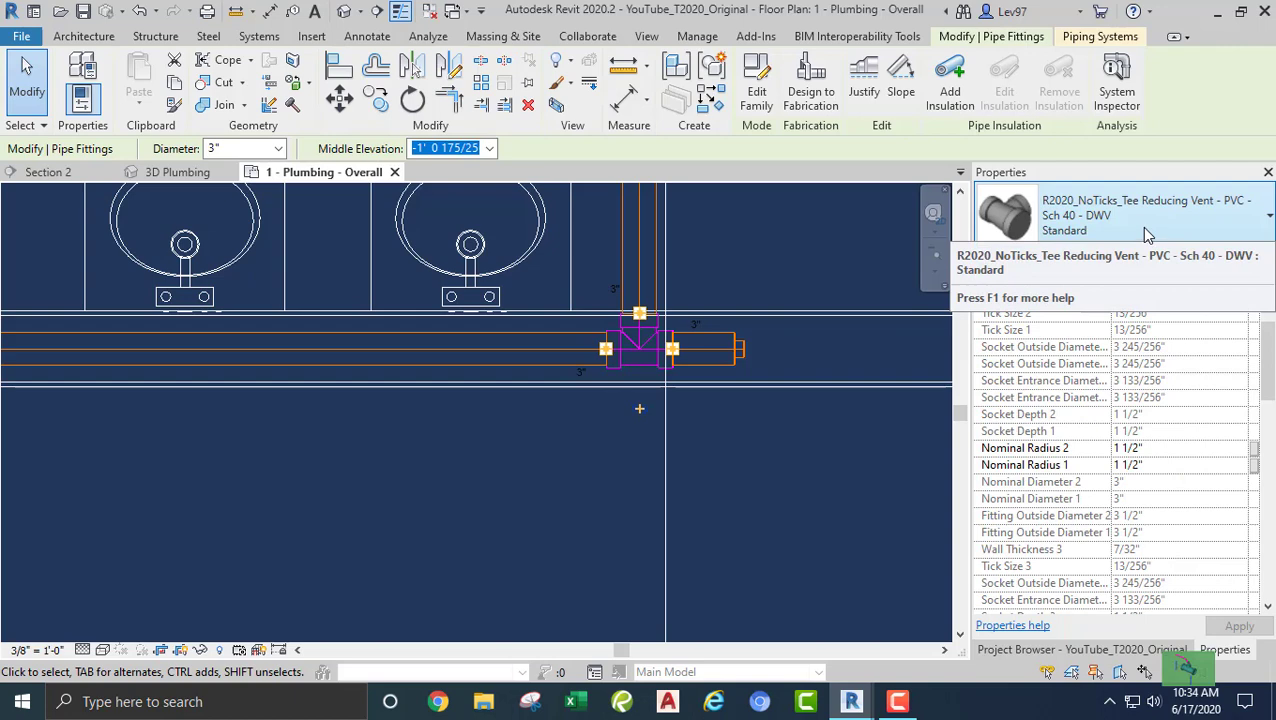
left_click(1146, 233)
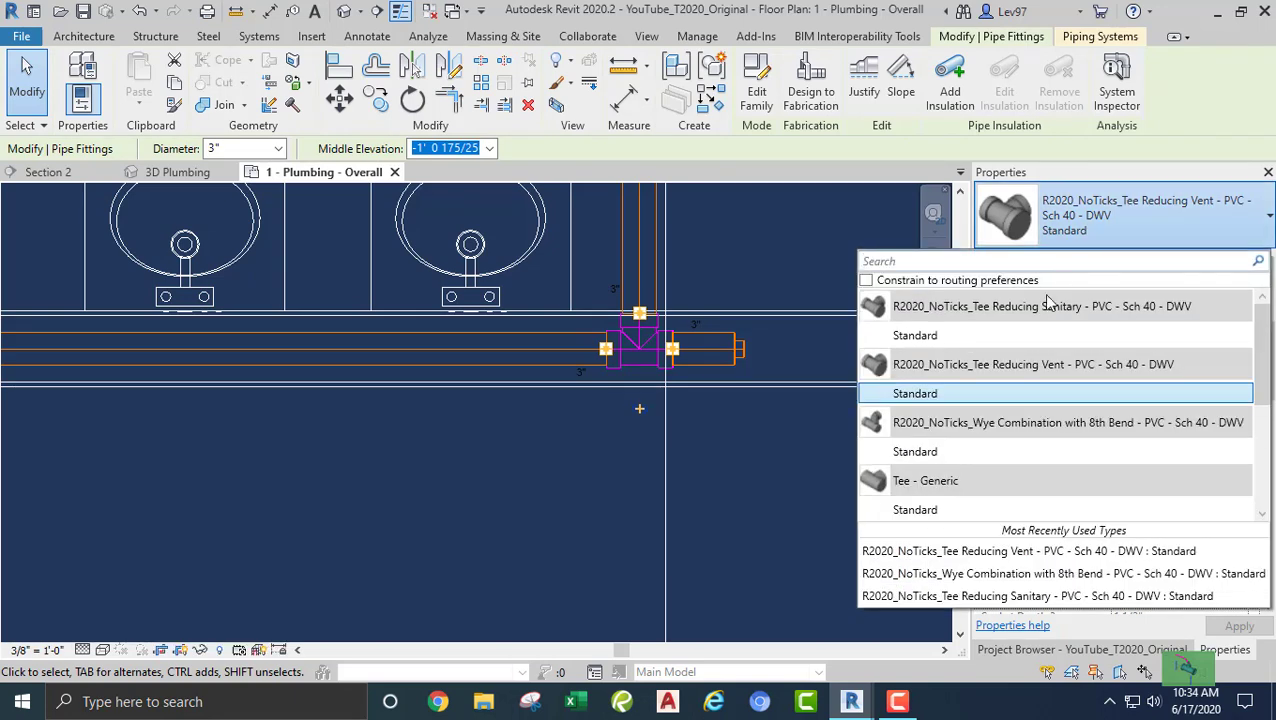
left_click(953, 453)
left_click(560, 483)
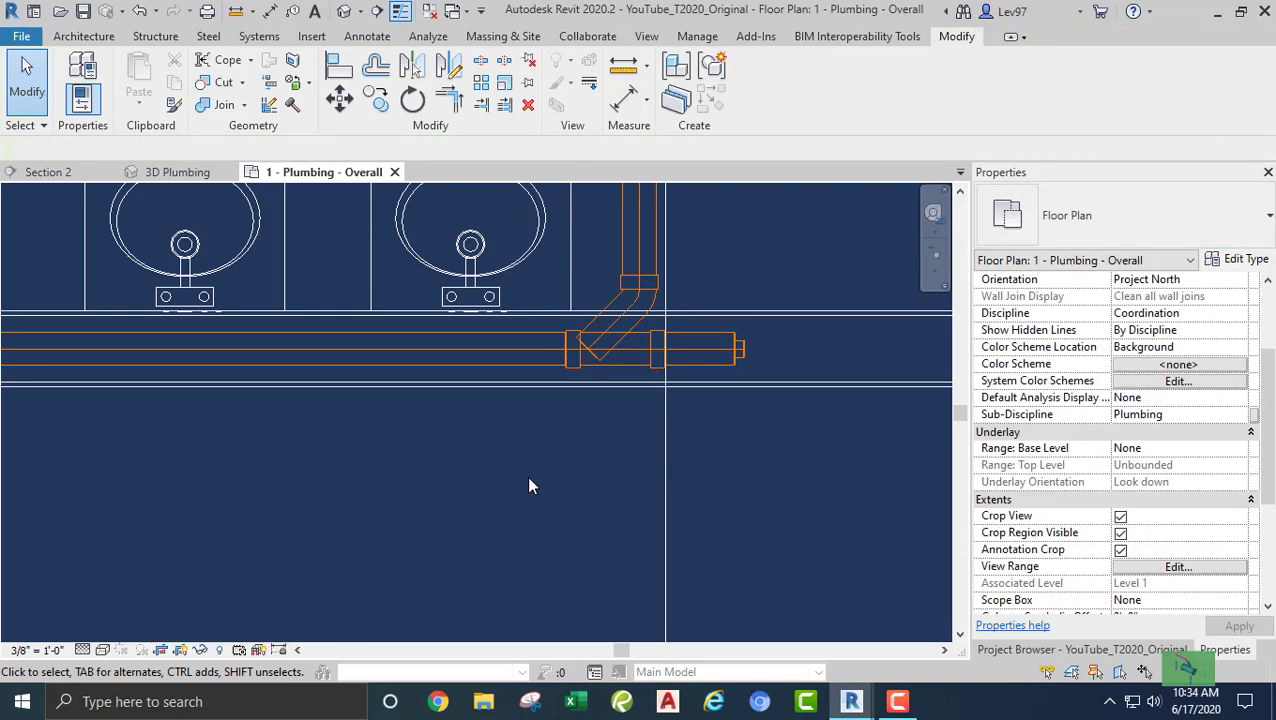
Examine the sloped pipe in the lavatory wall, checking its elevations at both ends, its slope and its other properties
scroll(485, 458, "down", 3)
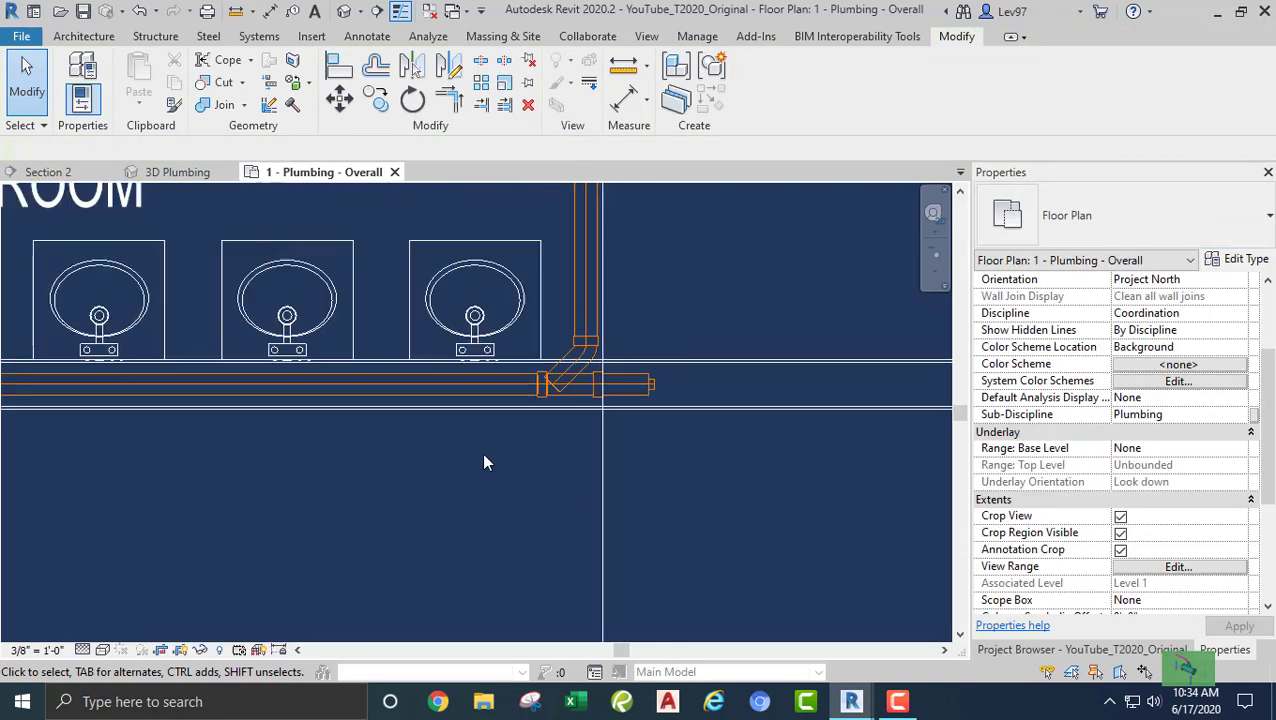
middle_click_drag(484, 459, 600, 494)
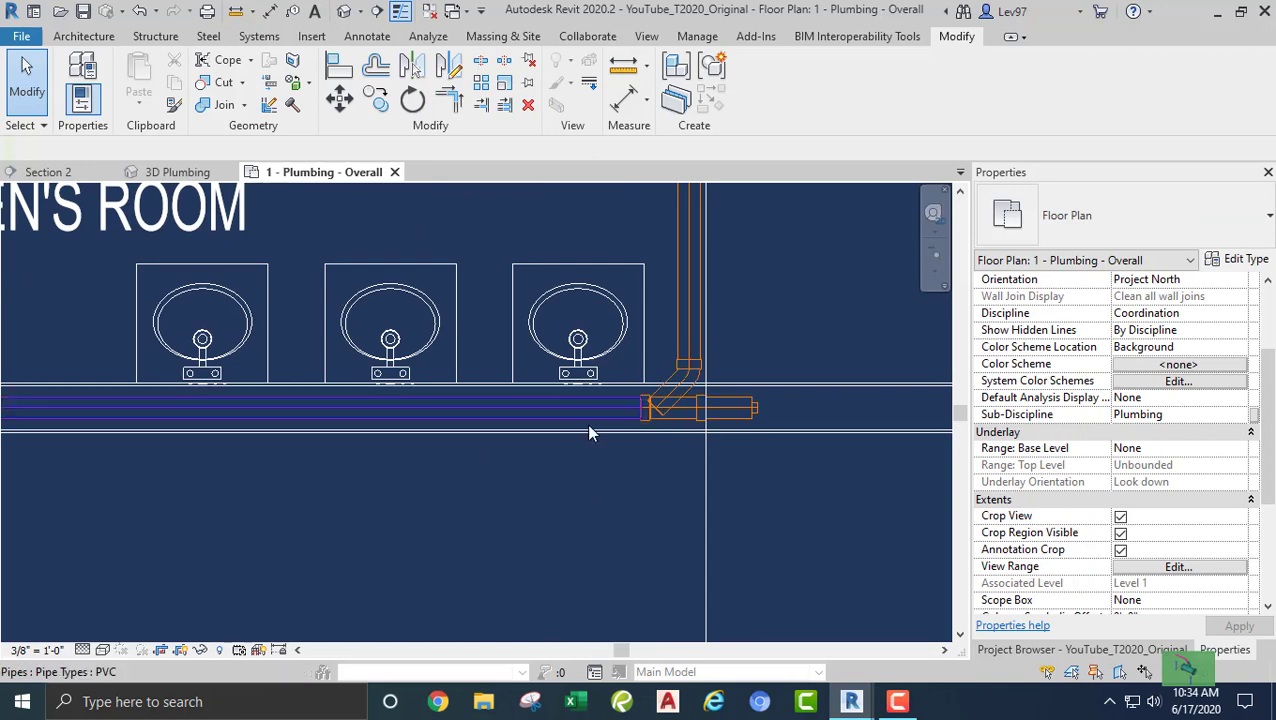
scroll(274, 477, "down", 2)
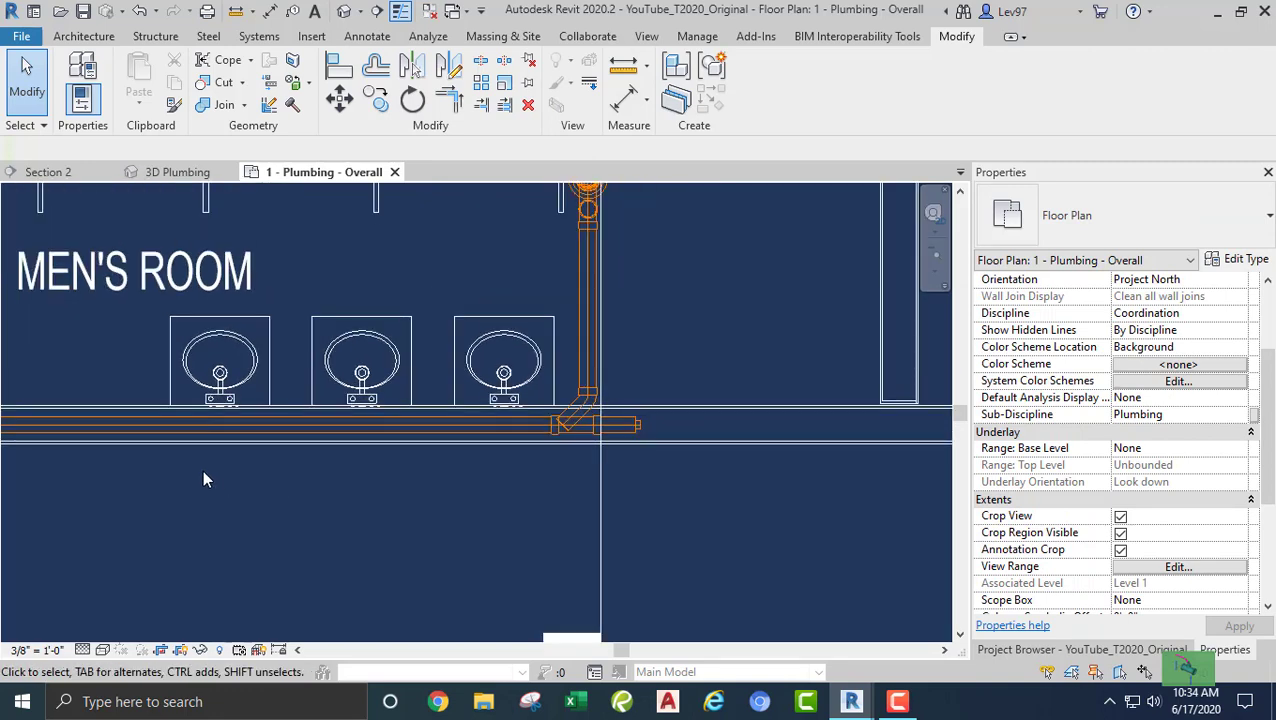
middle_click_drag(165, 488, 447, 541)
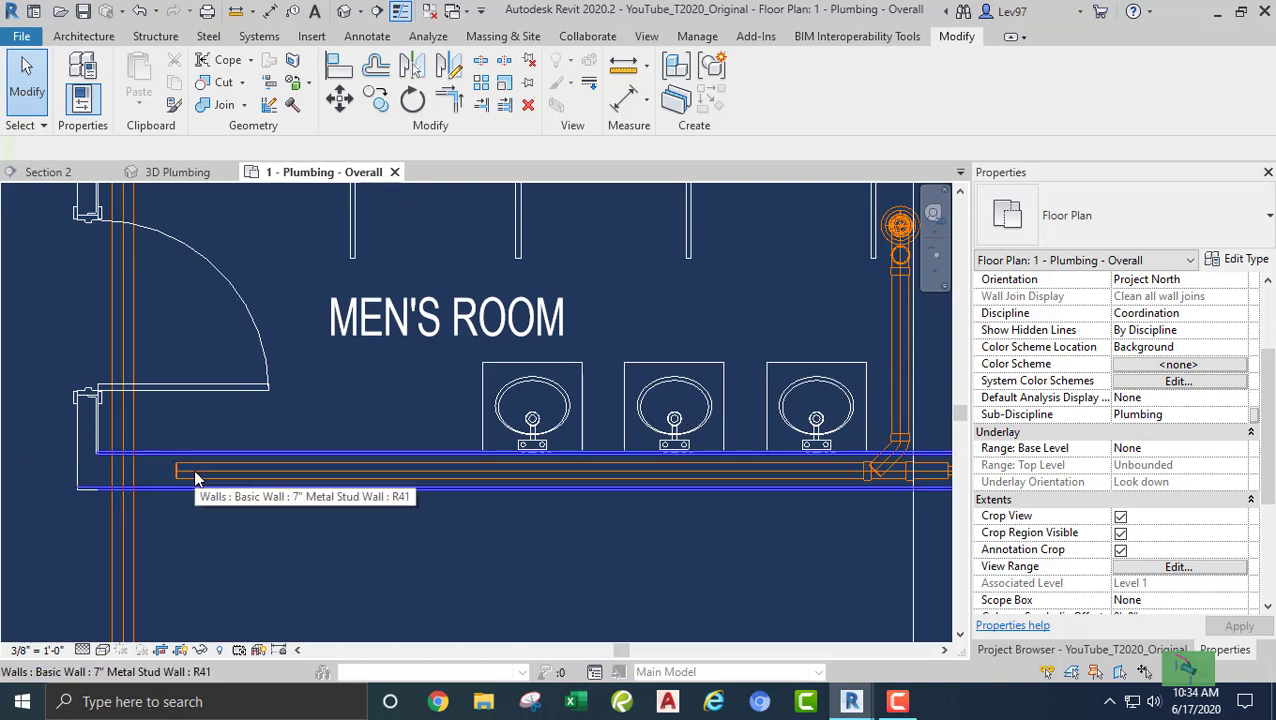
scroll(180, 478, "up", 1)
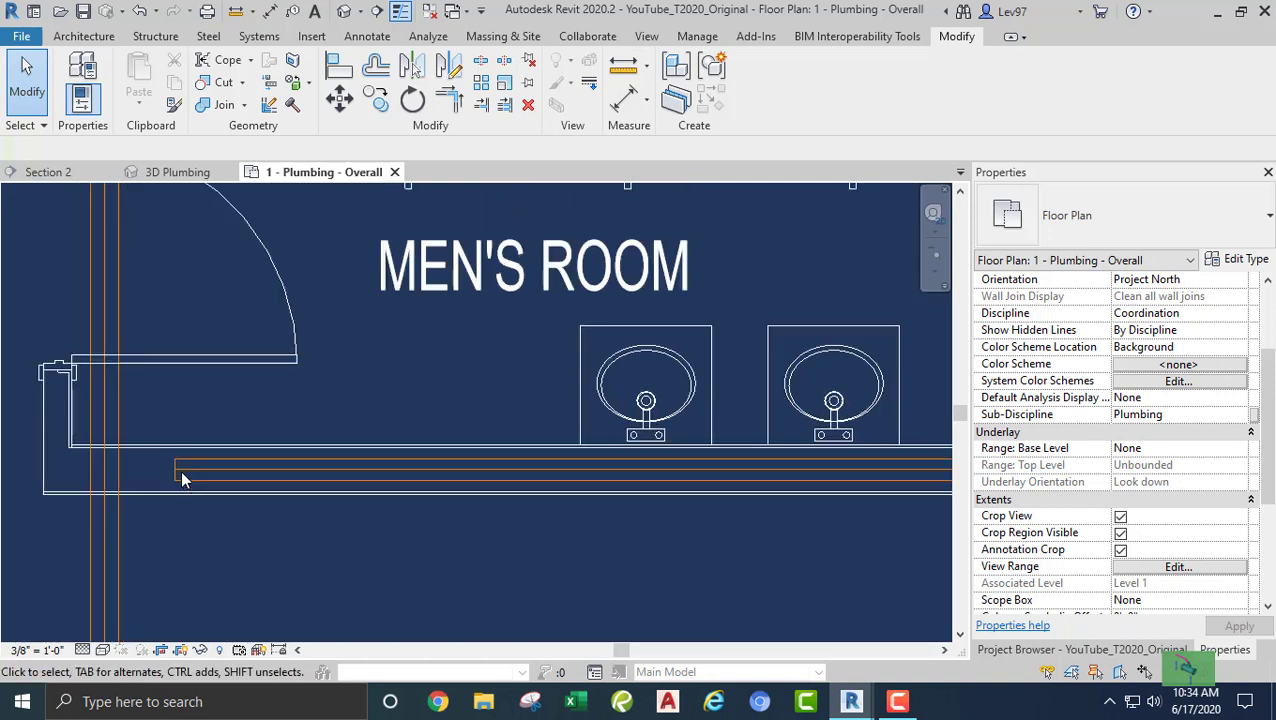
left_click(180, 470)
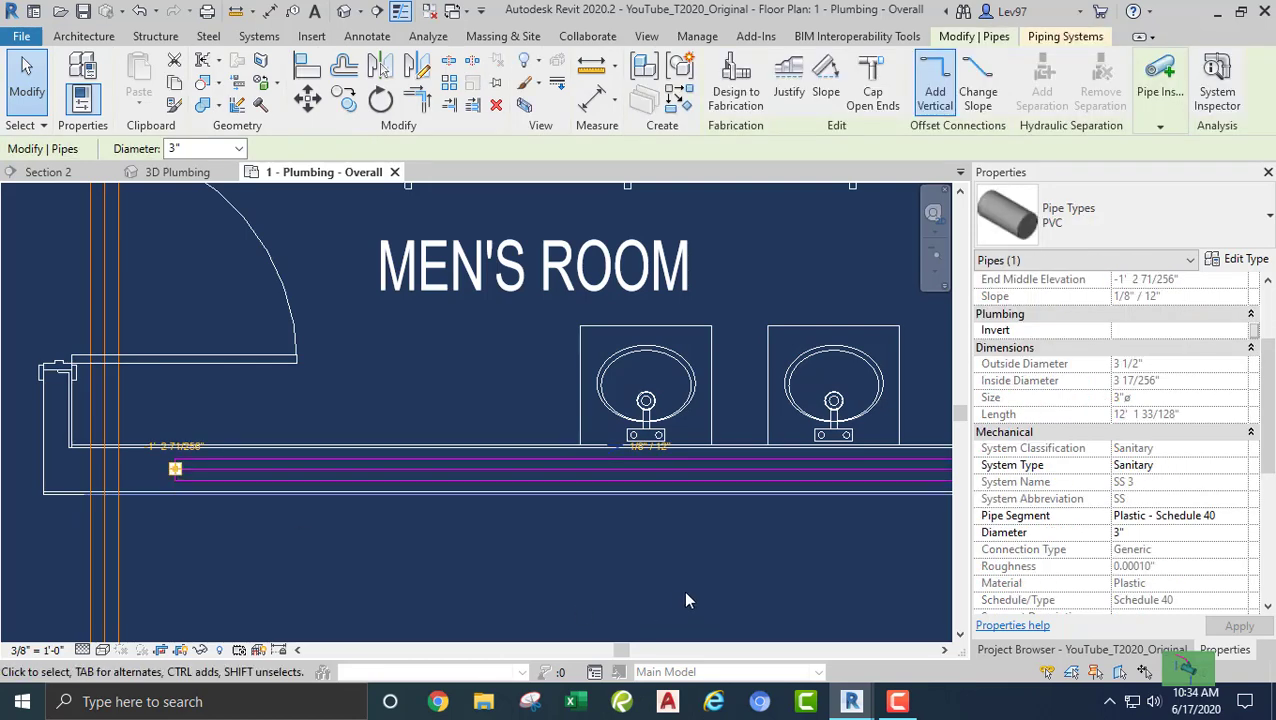
scroll(683, 590, "down", 1)
middle_click_drag(757, 580, 427, 521)
scroll(563, 455, "up", 2)
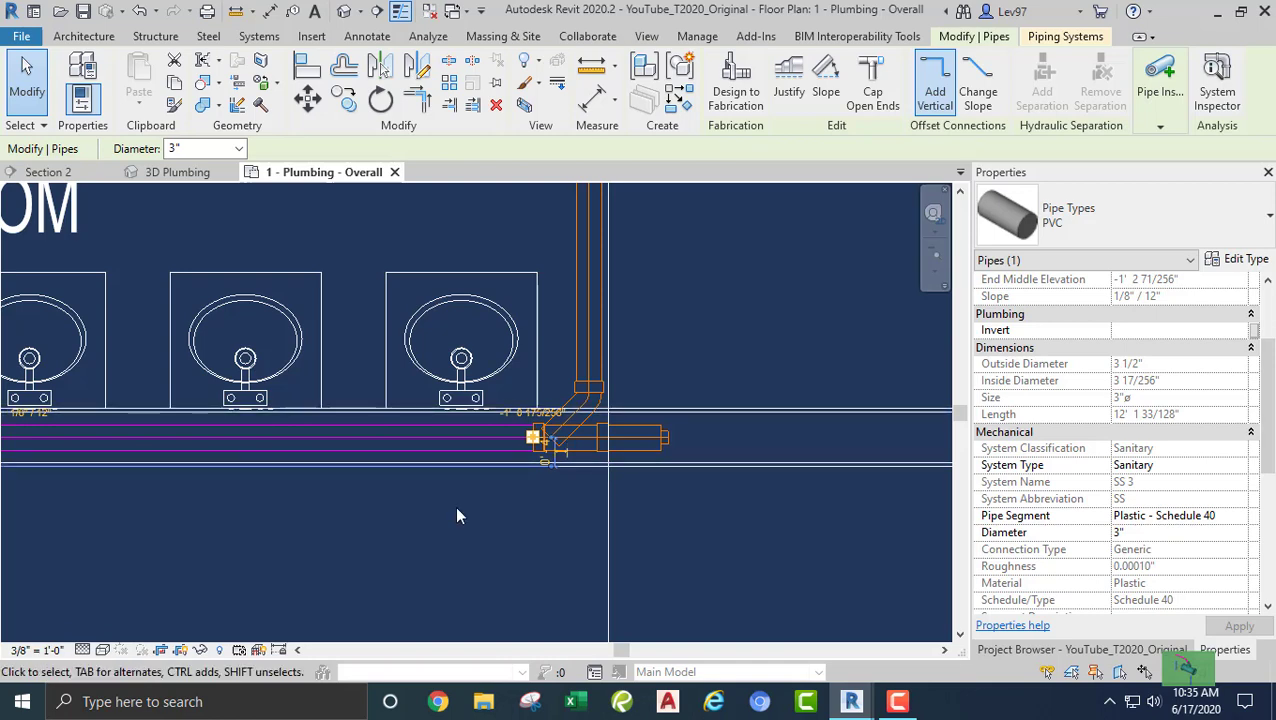
scroll(1078, 540, "down", 5)
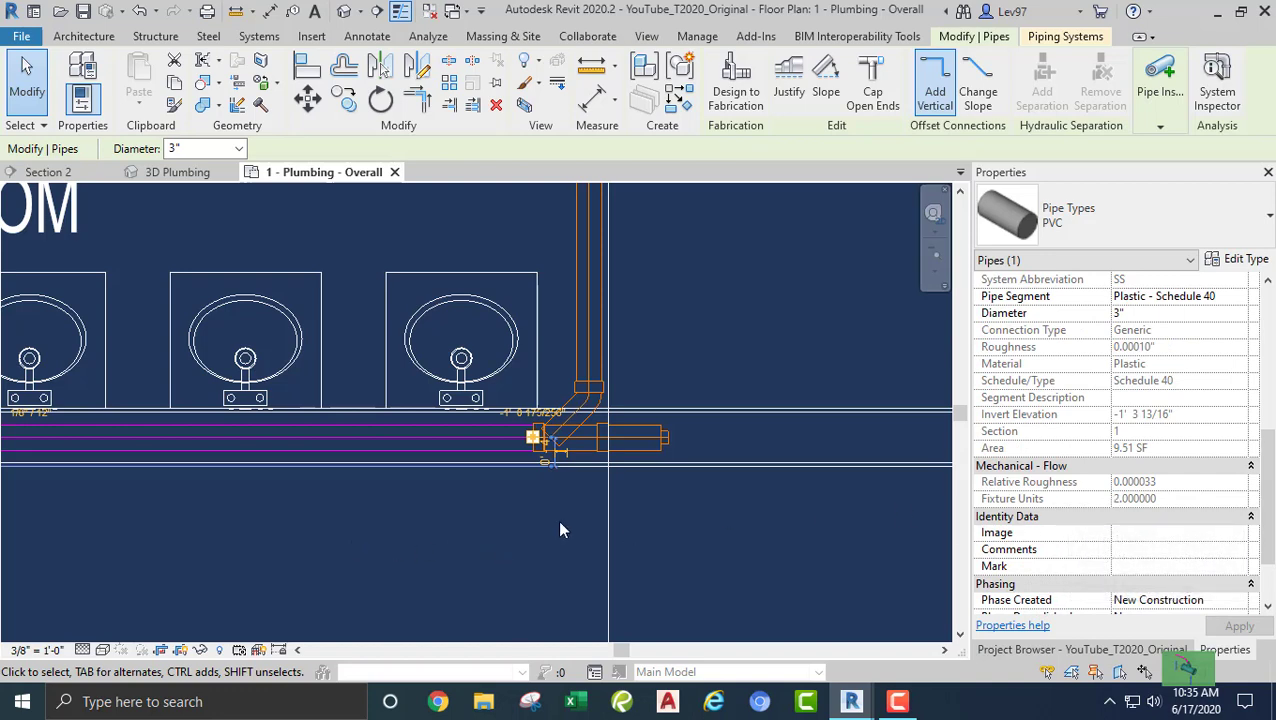
key("Escape")
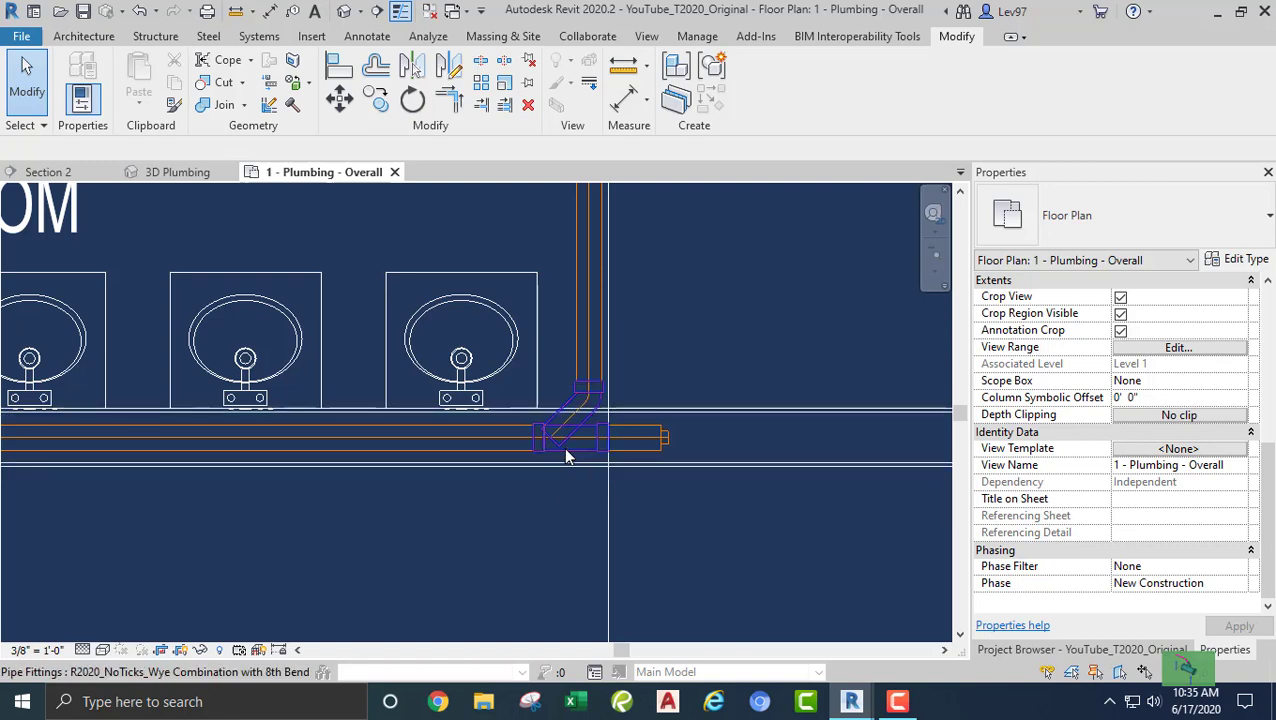
Switch the wye fitting back to the Tee Reducing Vent - PVC - Sch 40 - DWV type and check the adjoining wall pipe's properties
left_click(565, 451)
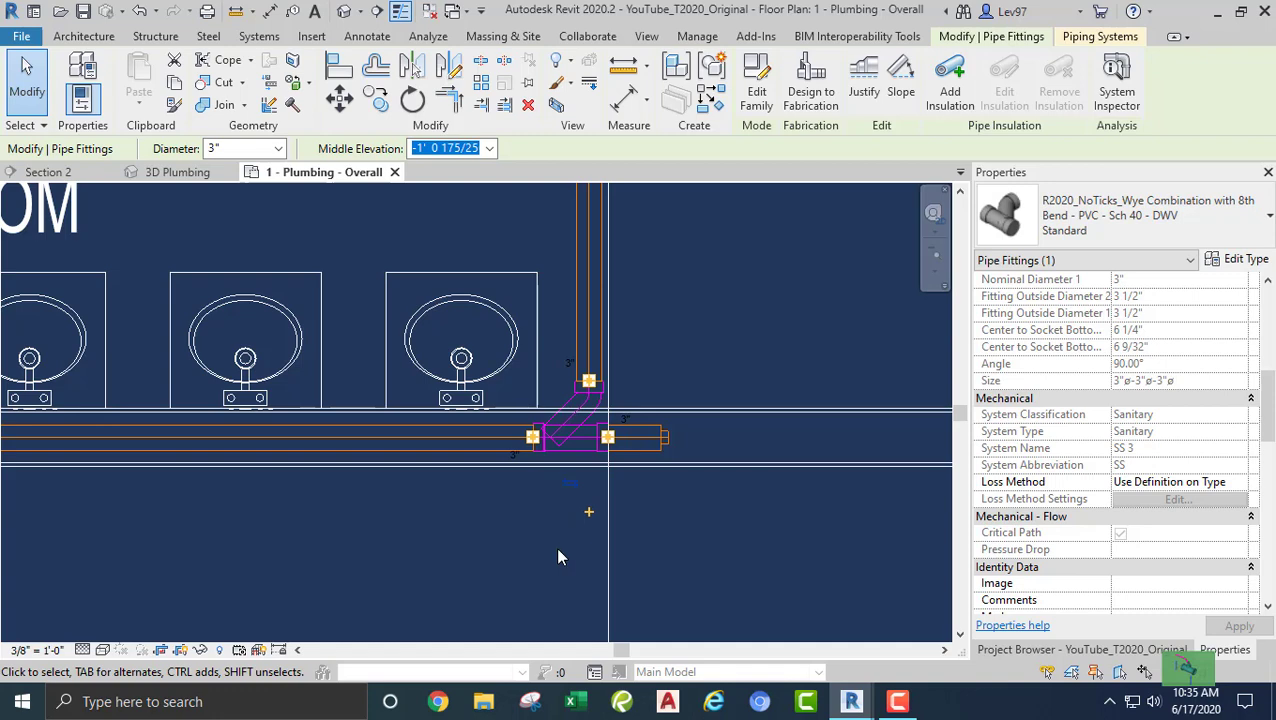
left_click(1183, 227)
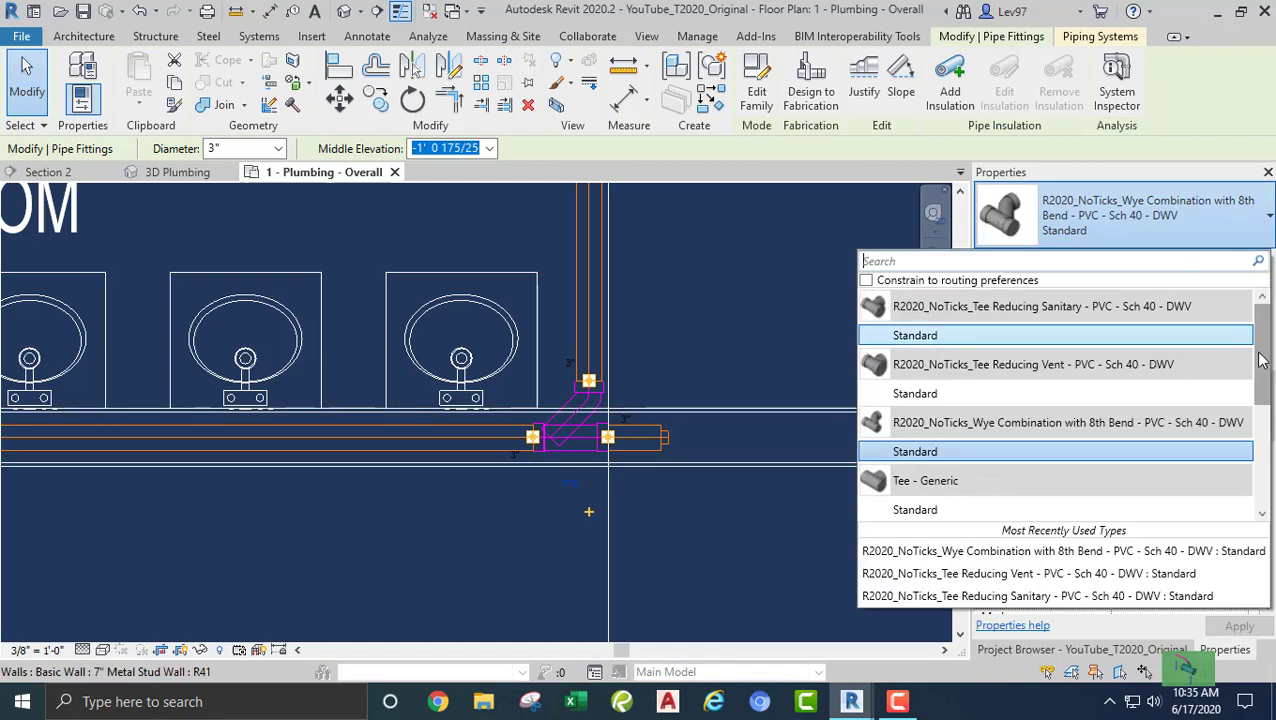
left_click(925, 397)
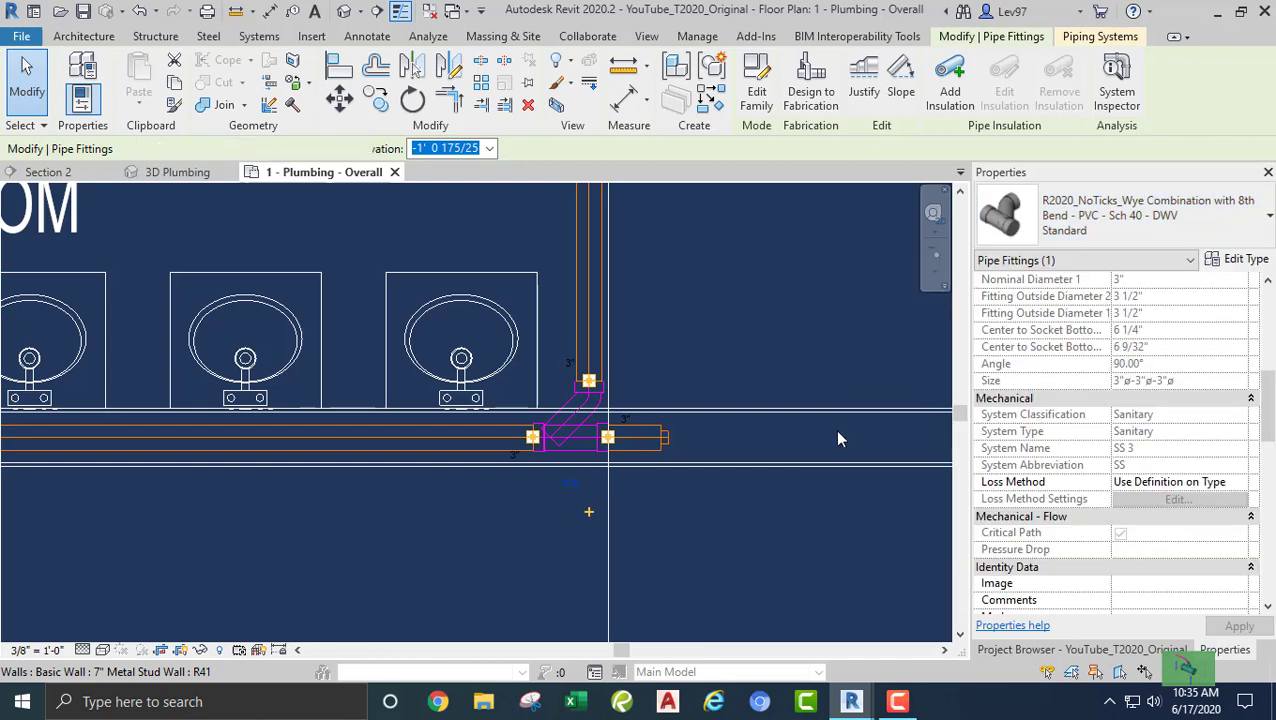
left_click(489, 505)
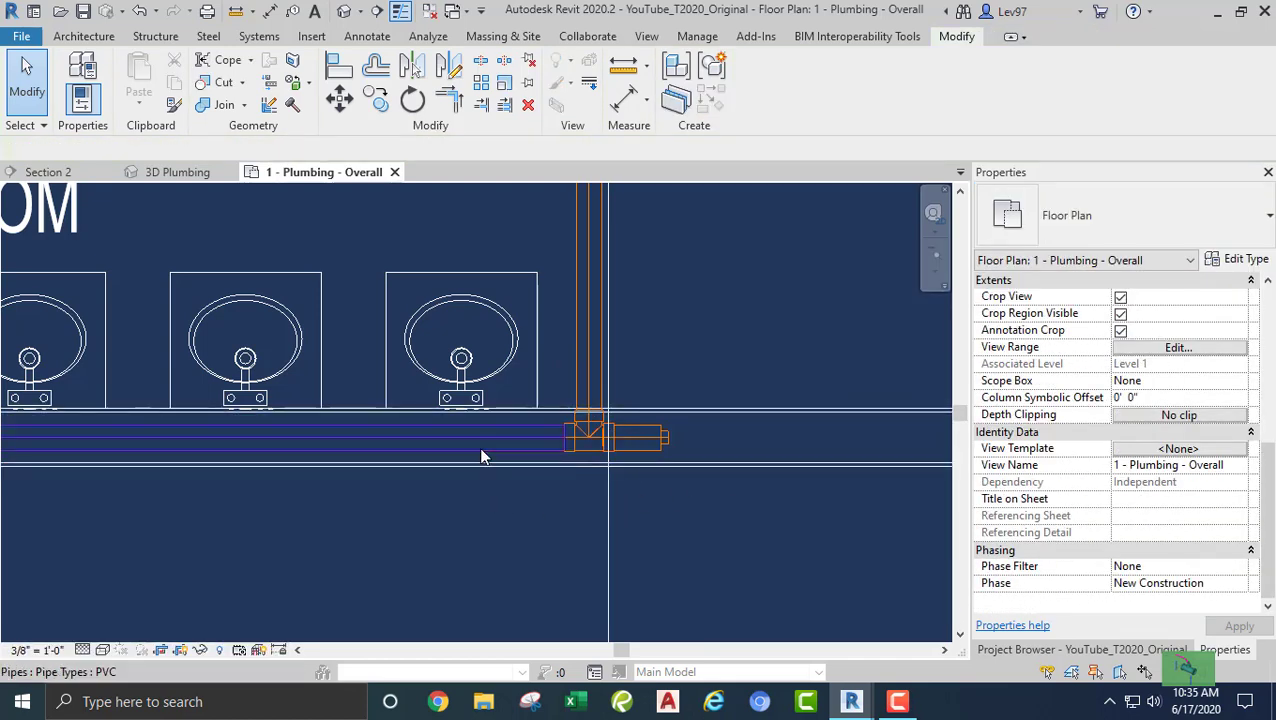
left_click(480, 452)
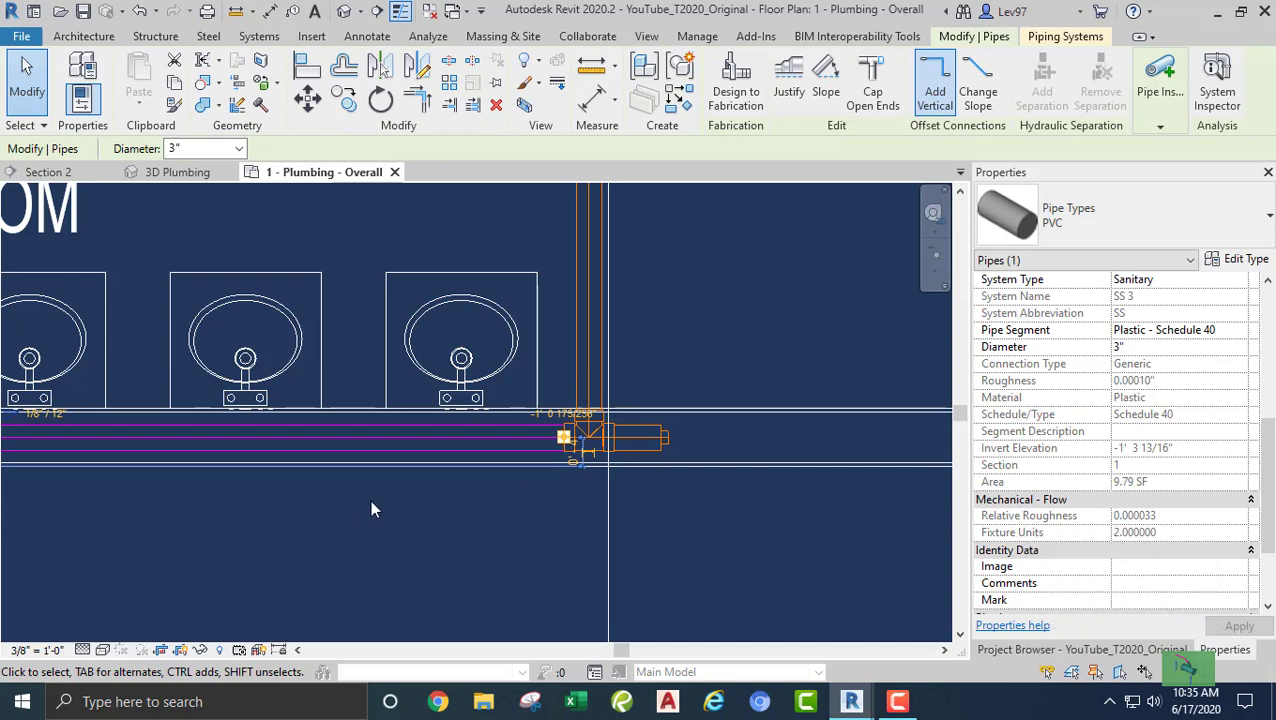
left_click(528, 492)
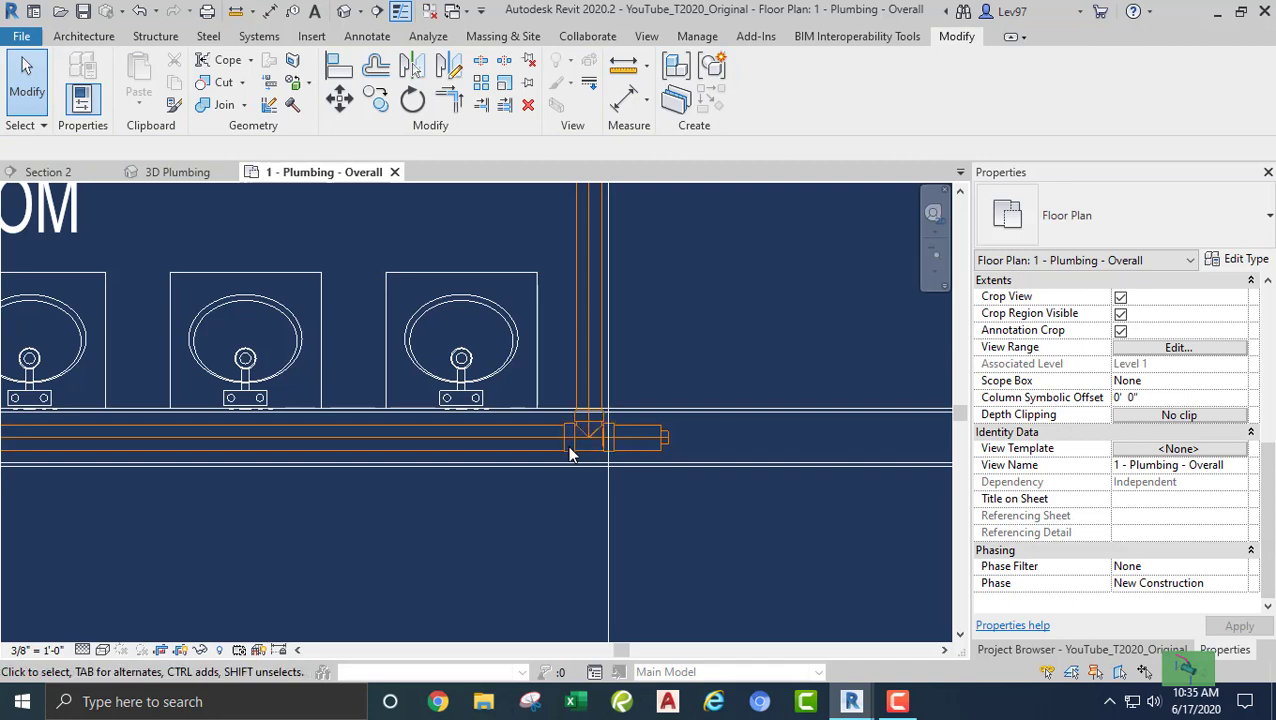
Replace the vent tee at the floor drain junction with the Wye Combination with 8th Bend - PVC - Sch 40 - DWV type
left_click(557, 455)
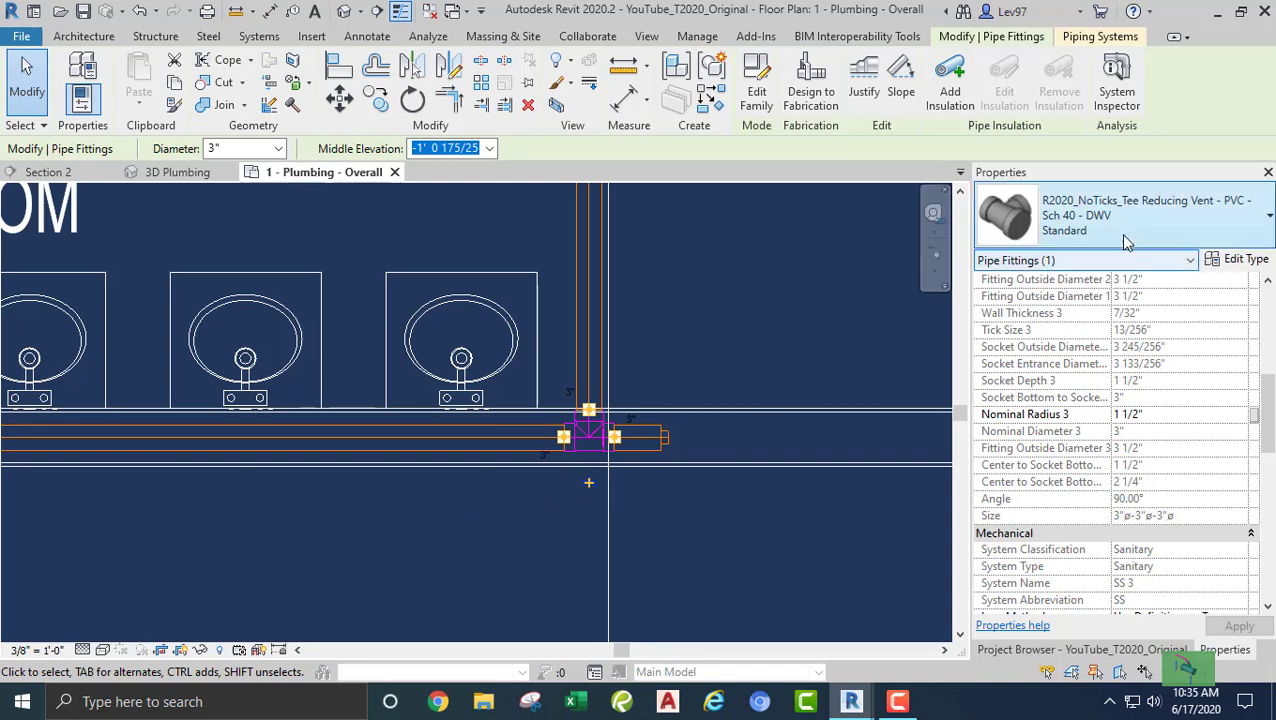
left_click(1152, 225)
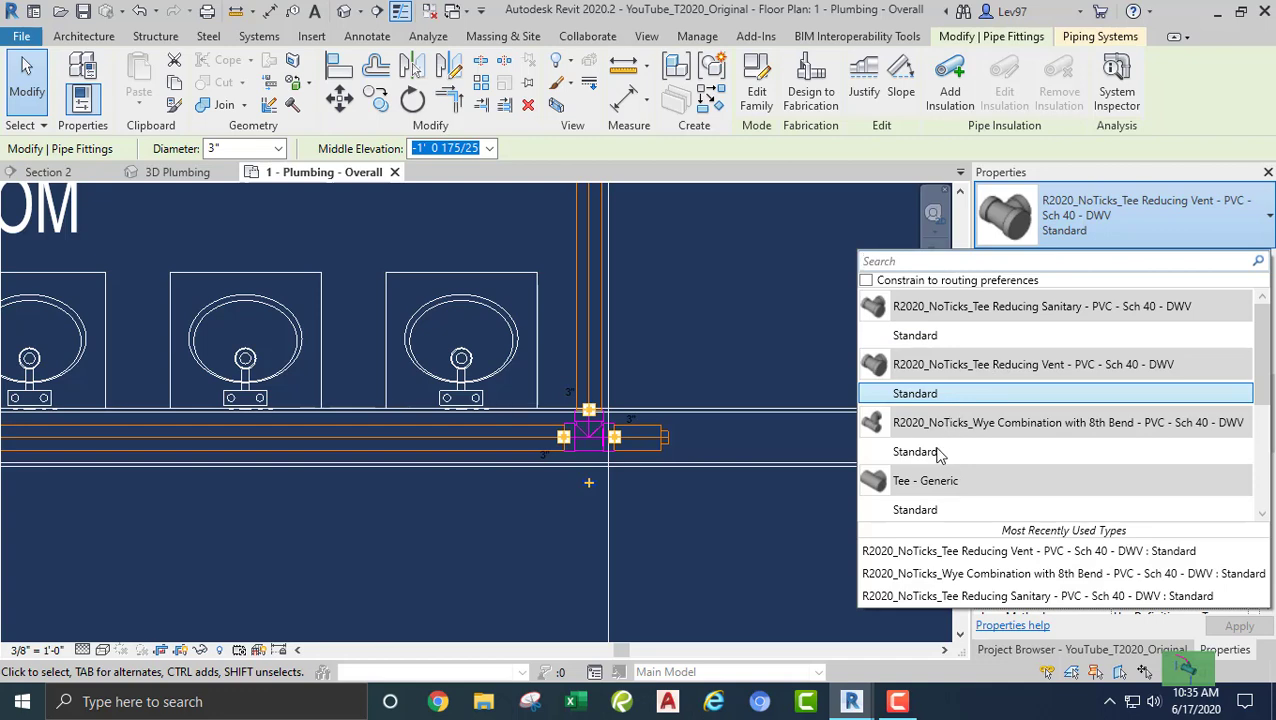
mouse_move(934, 455)
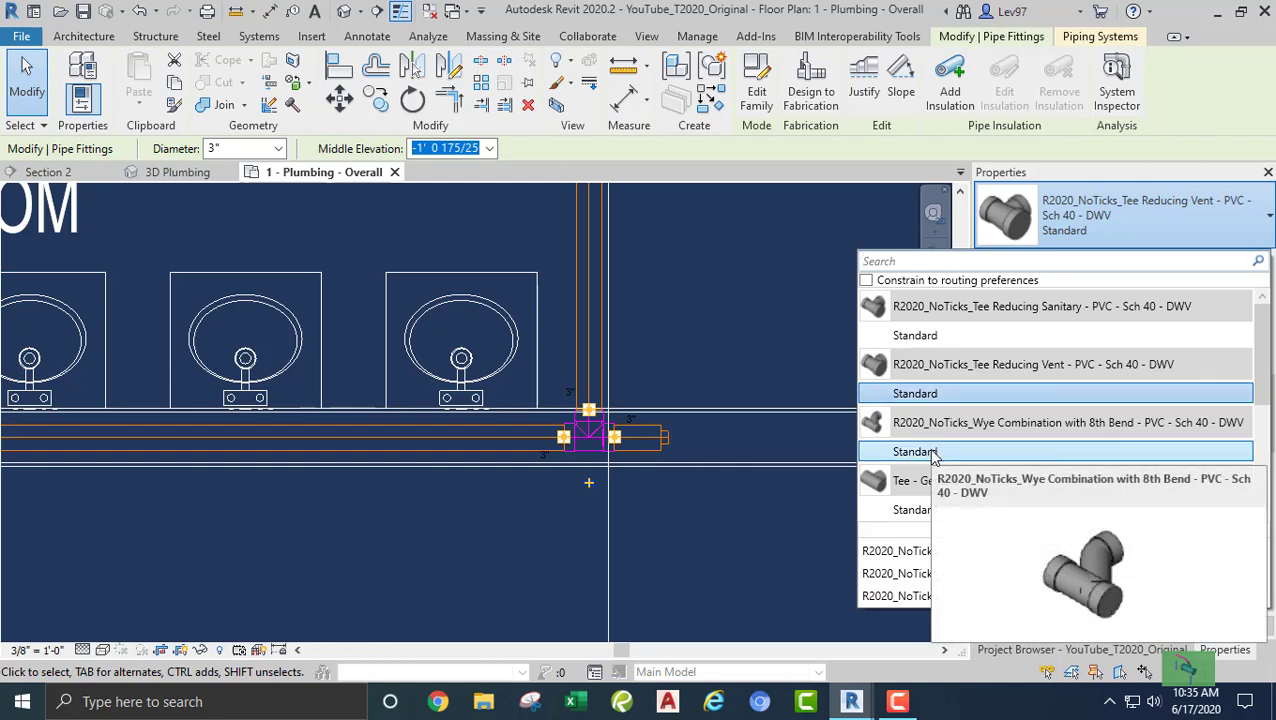
left_click(934, 455)
left_click(492, 529)
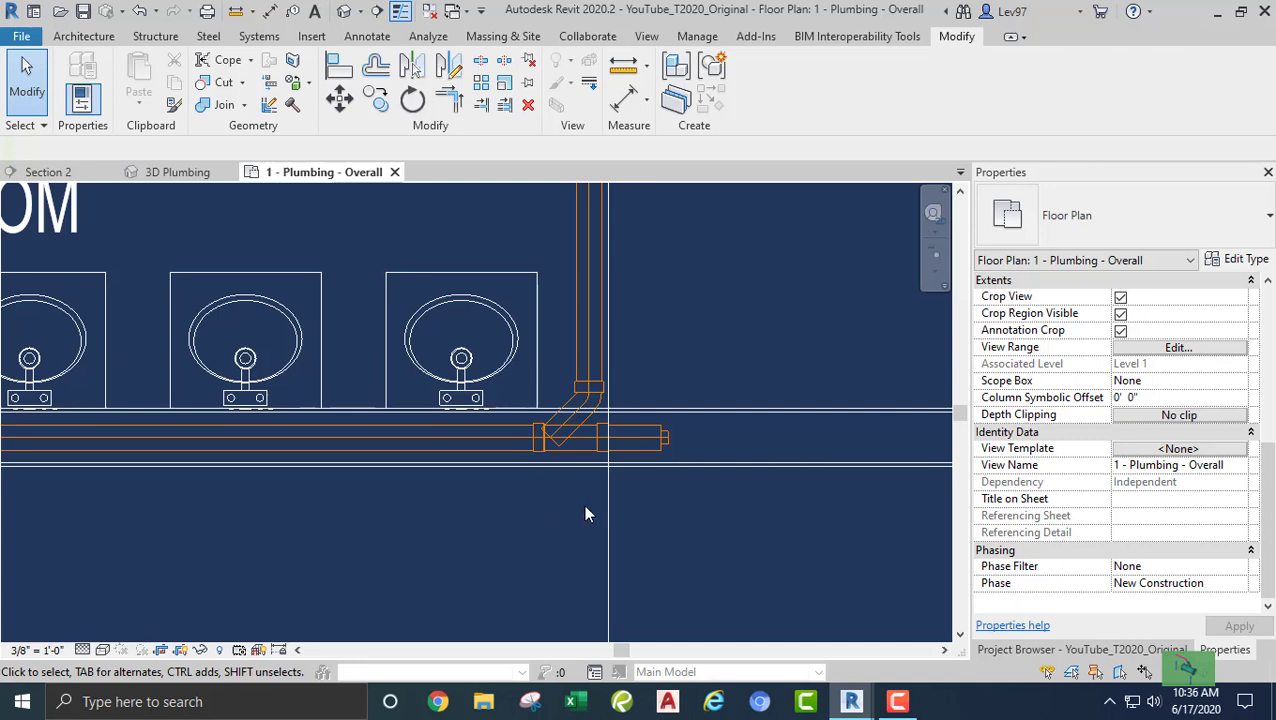
Check the end elevations of the pipe running from the floor drain's P-trap to the wye
middle_click_drag(490, 515, 500, 654)
scroll(660, 519, "down", 2)
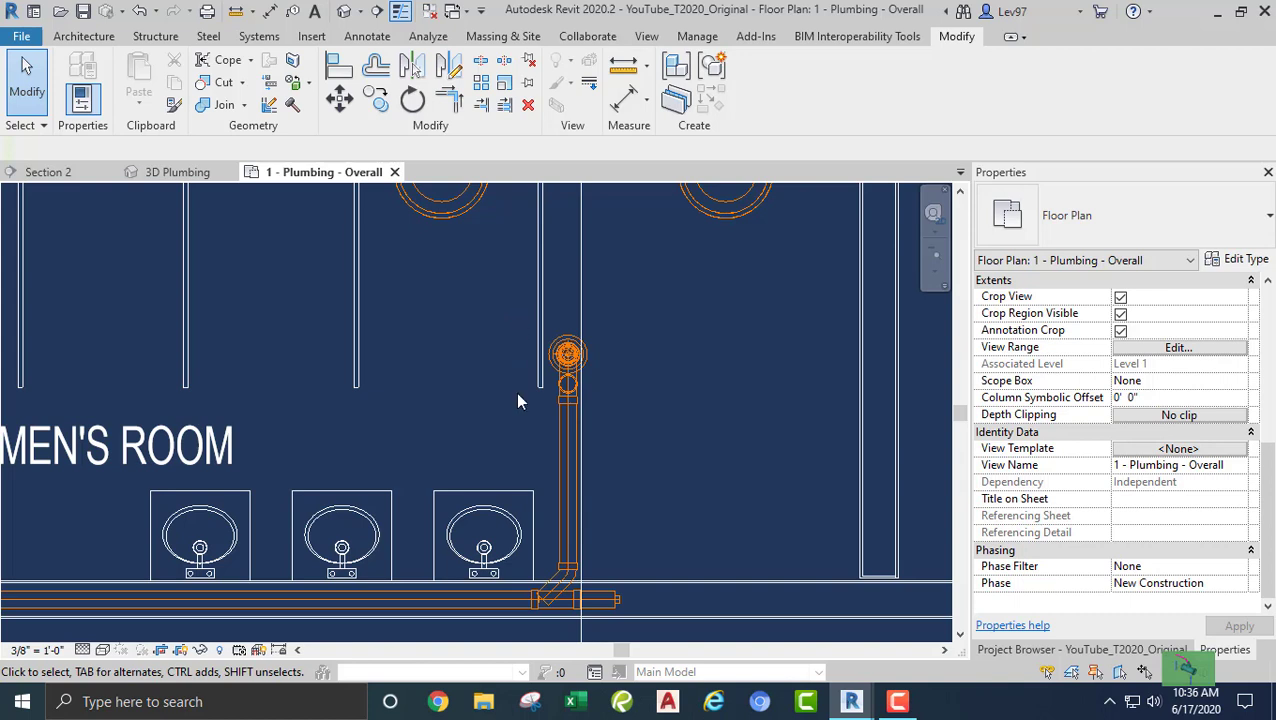
left_click_drag(516, 305, 704, 641)
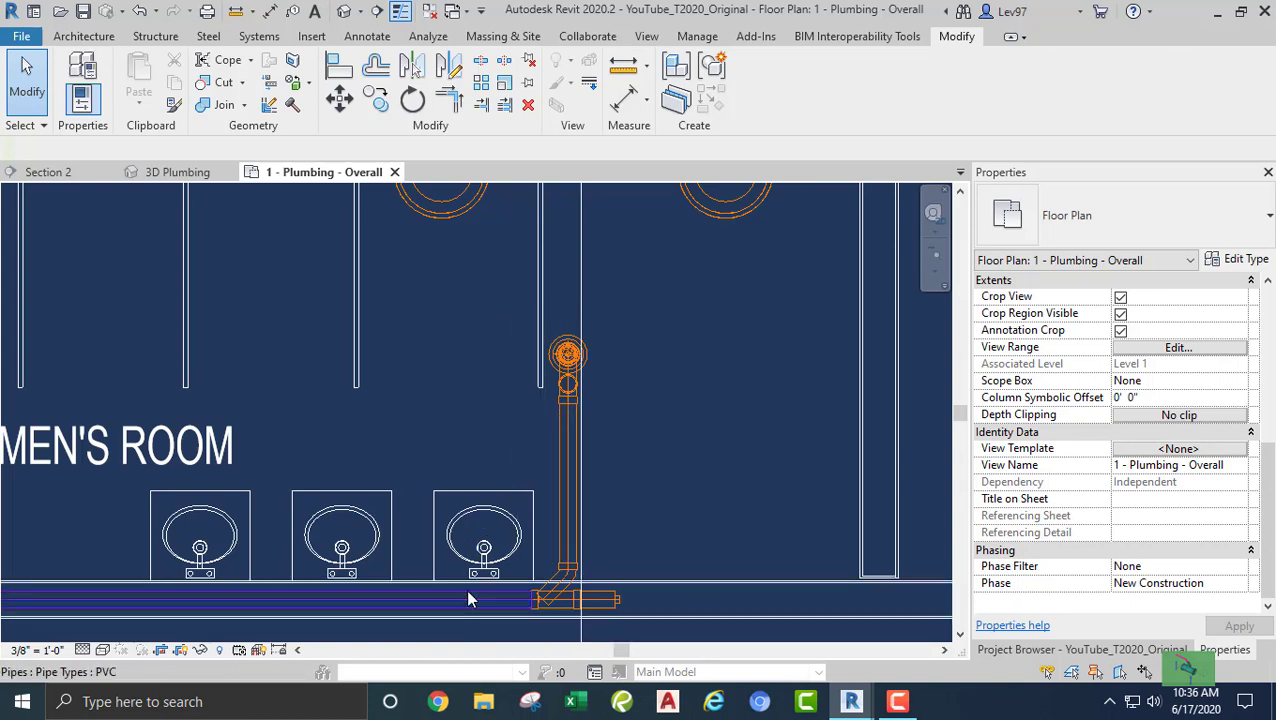
left_click(558, 487)
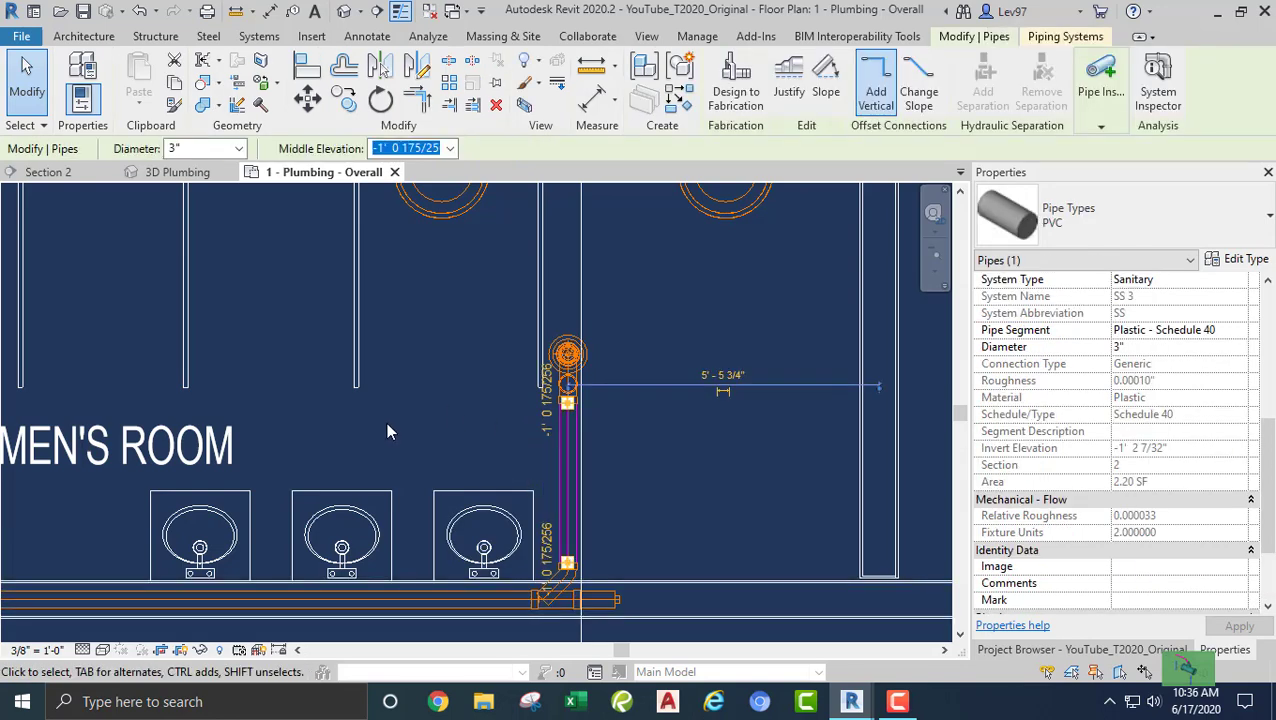
left_click(387, 424)
Nudge the three men's room lavatories together along the wall, away from the floor drain line and toward the door
scroll(387, 424, "down", 1)
middle_click_drag(387, 424, 532, 430)
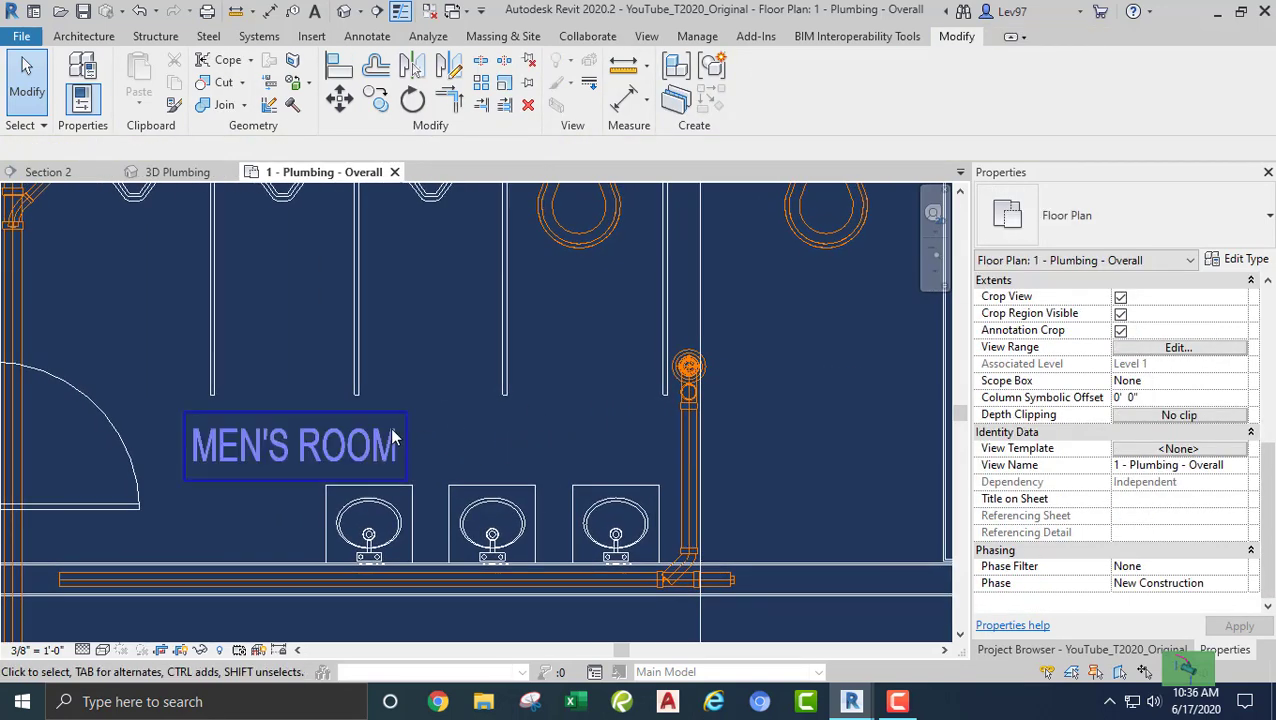
left_click_drag(281, 380, 673, 631)
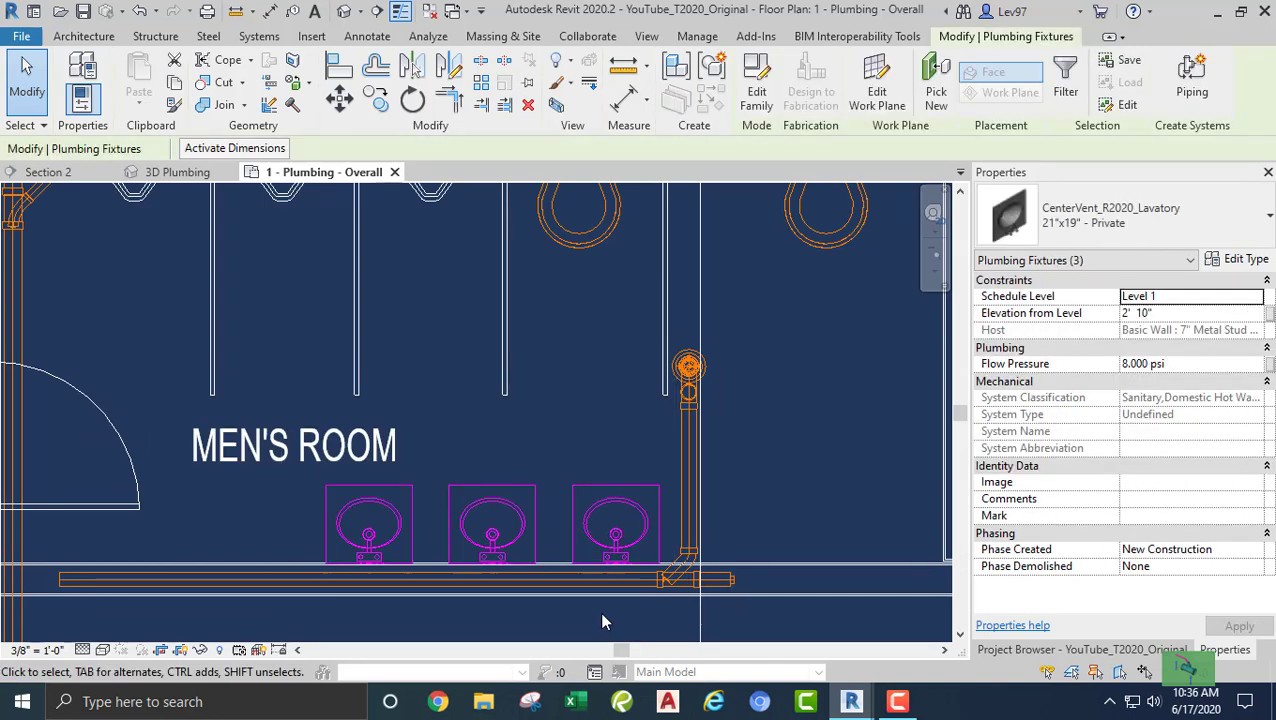
key("Left")
key("Left")
key("Left")
key("Left")
key("Left")
key("Left")
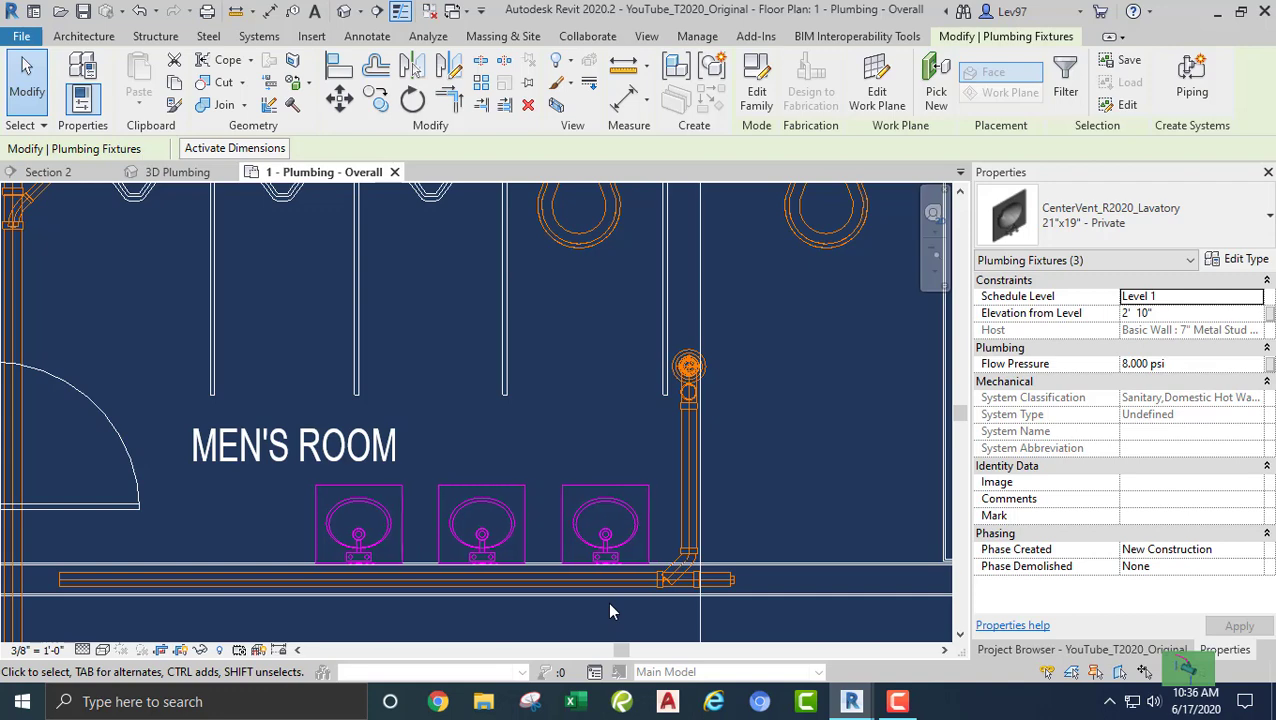
key("Left")
key("Left")
key("Left")
key("Left")
key("Left")
key("Left")
key("Left")
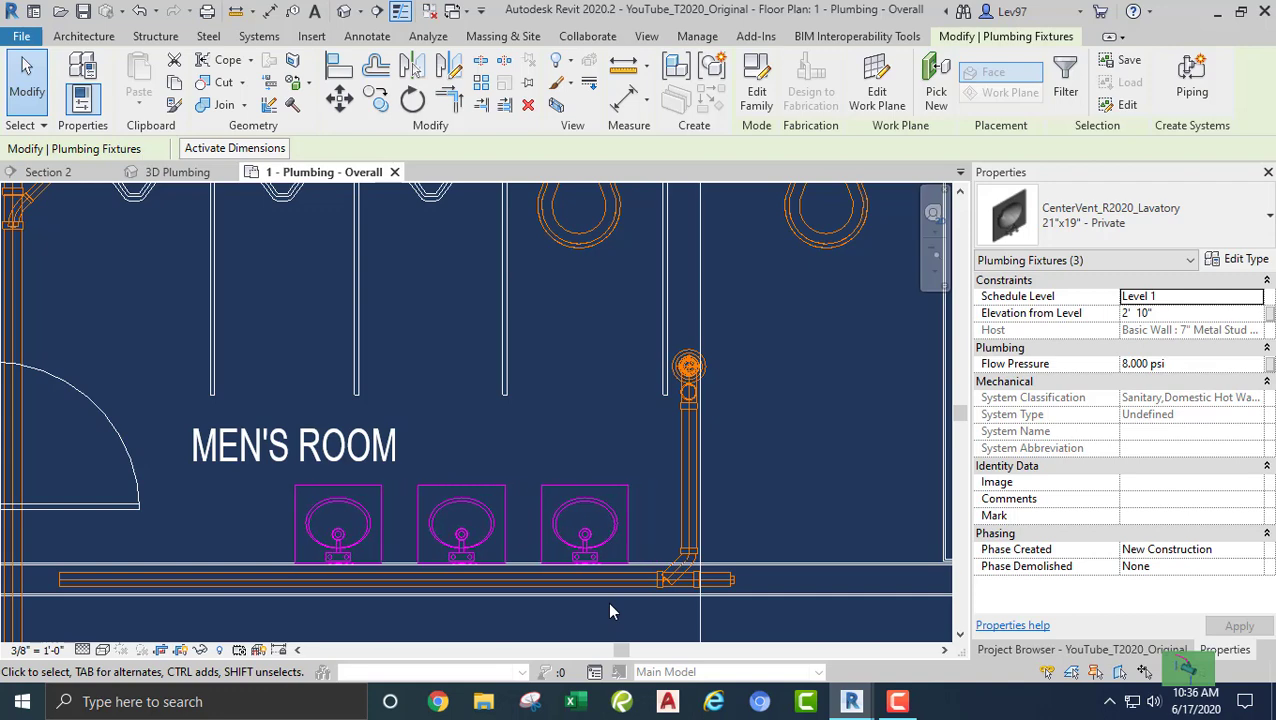
key("Left")
key("Escape")
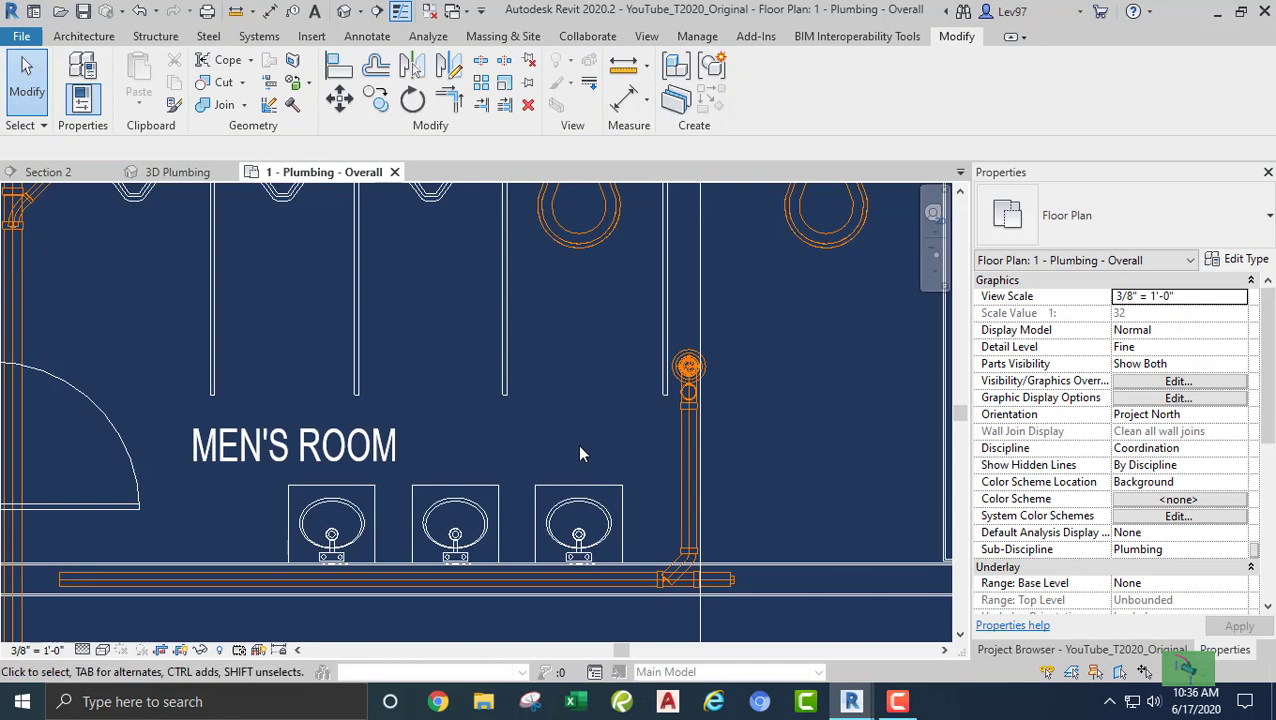
Move the building section line from beside the floor drain so it cuts through the lavatory nearest the drain line
middle_click_drag(580, 454, 422, 433)
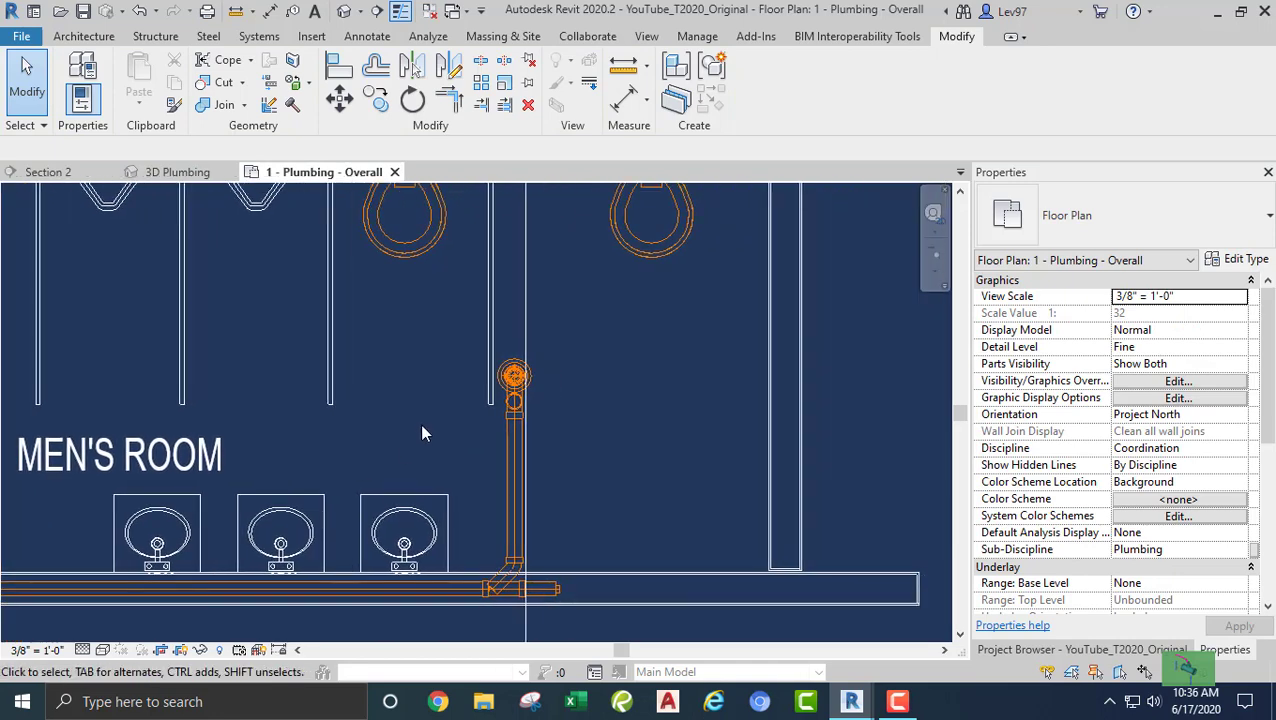
left_click(526, 310)
left_click_drag(524, 300, 420, 340)
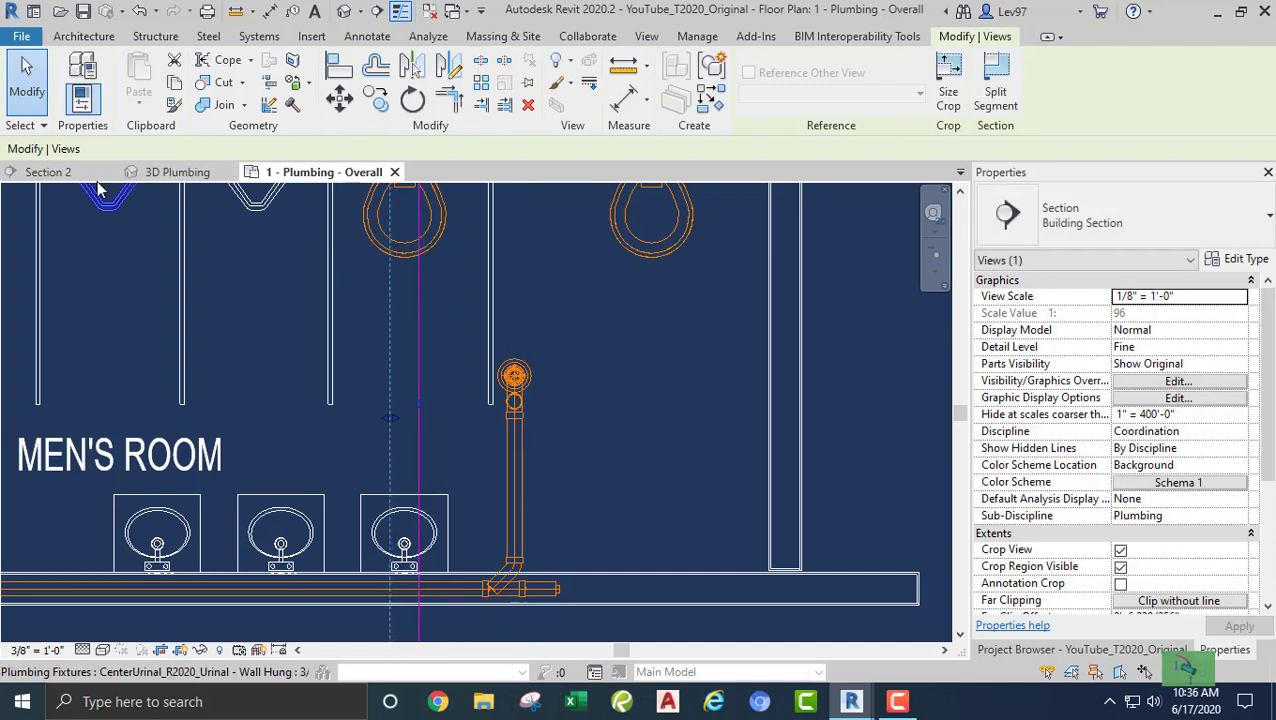
left_click(46, 172)
scroll(370, 370, "down", 2)
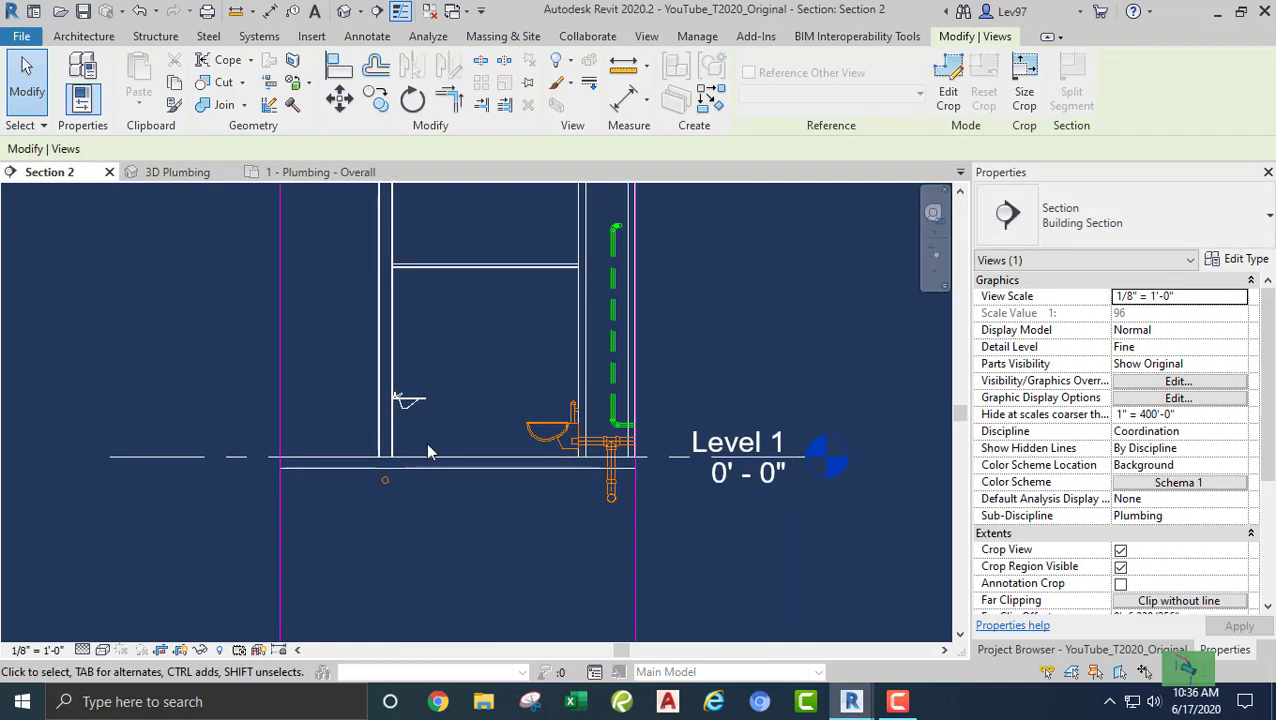
scroll(415, 440, "up", 6)
left_click(388, 344)
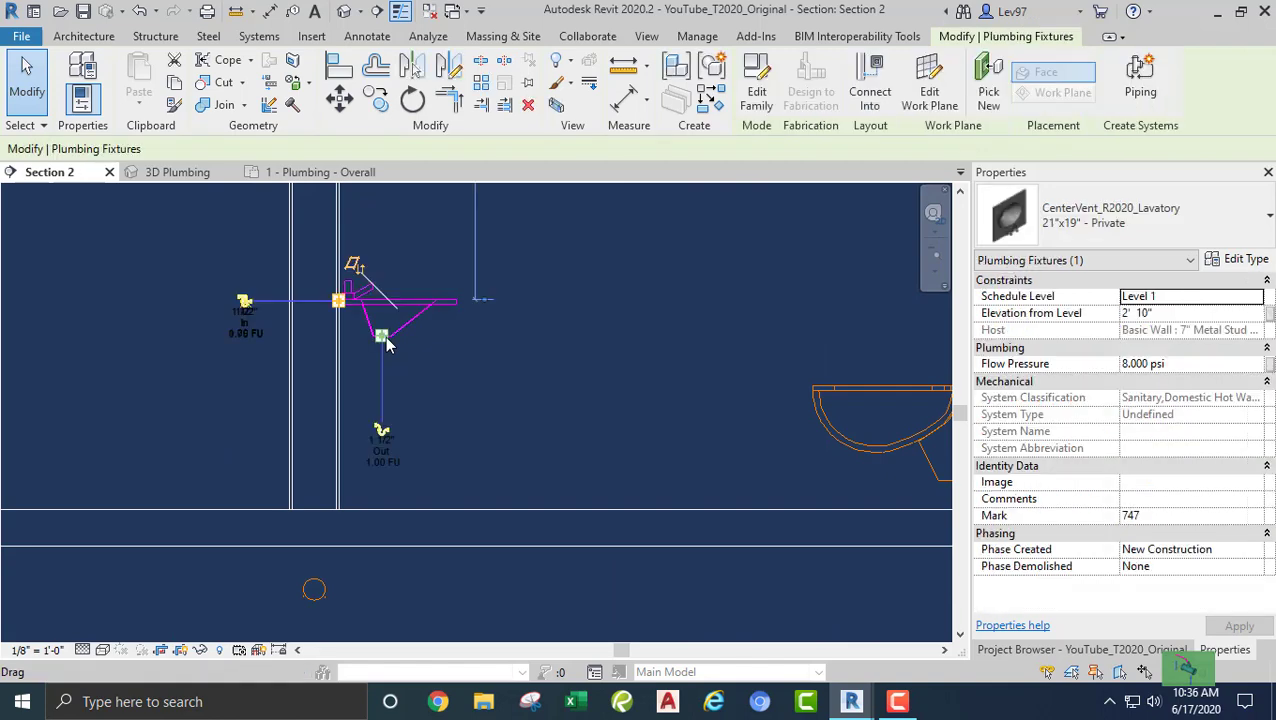
left_click(214, 447)
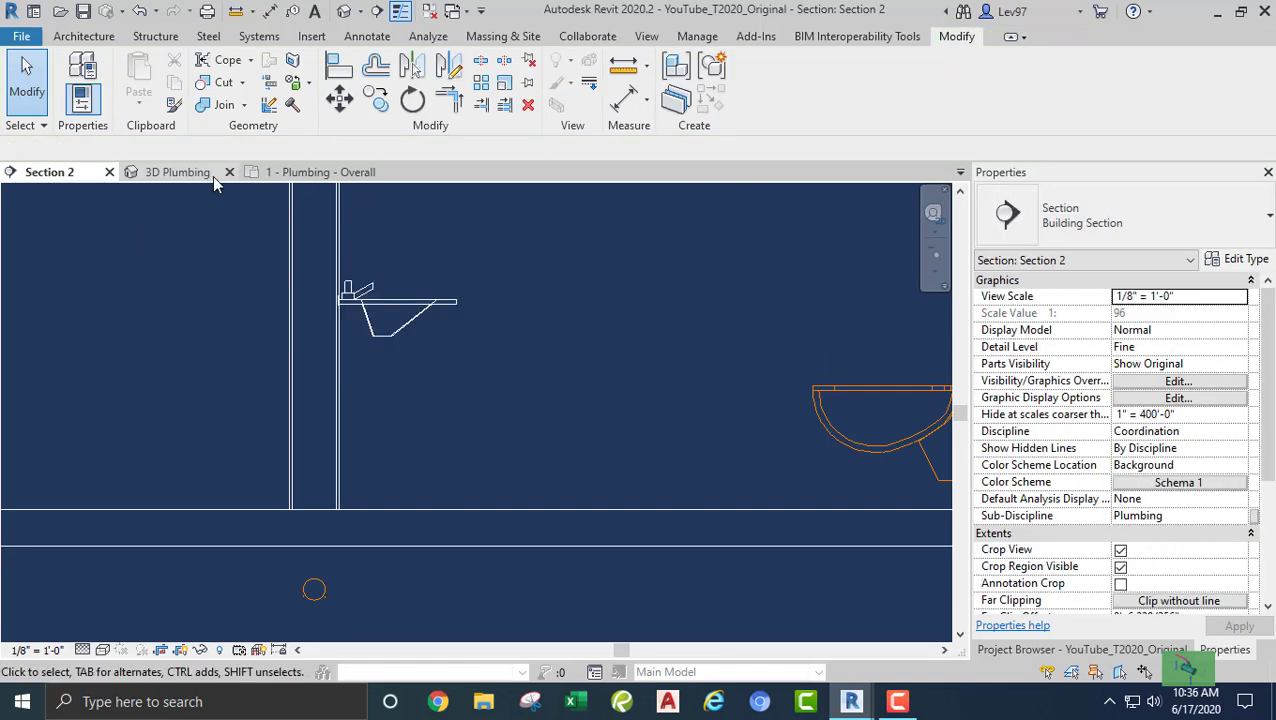
In the floor plan, move the MEN'S ROOM text note away from the lavatories toward the stalls, and pin the three lavatories
left_click(320, 172)
middle_click_drag(308, 379, 399, 316)
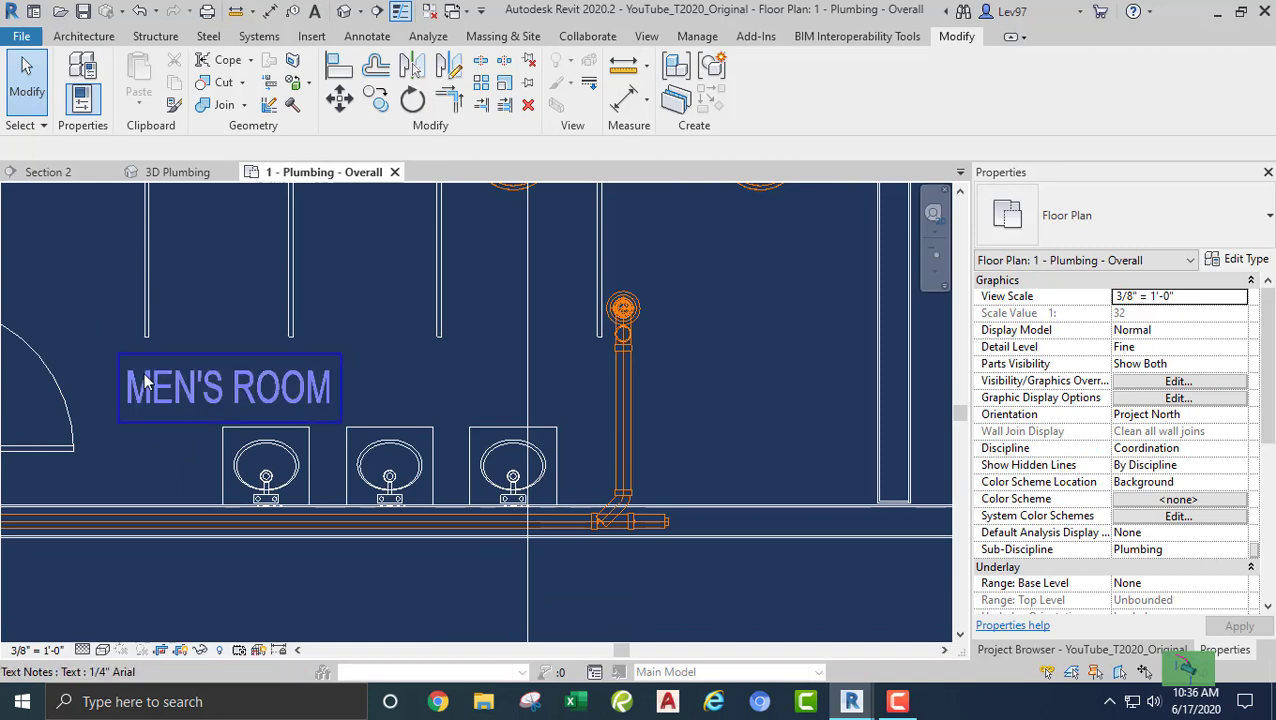
left_click(115, 360)
left_click_drag(115, 360, 79, 273)
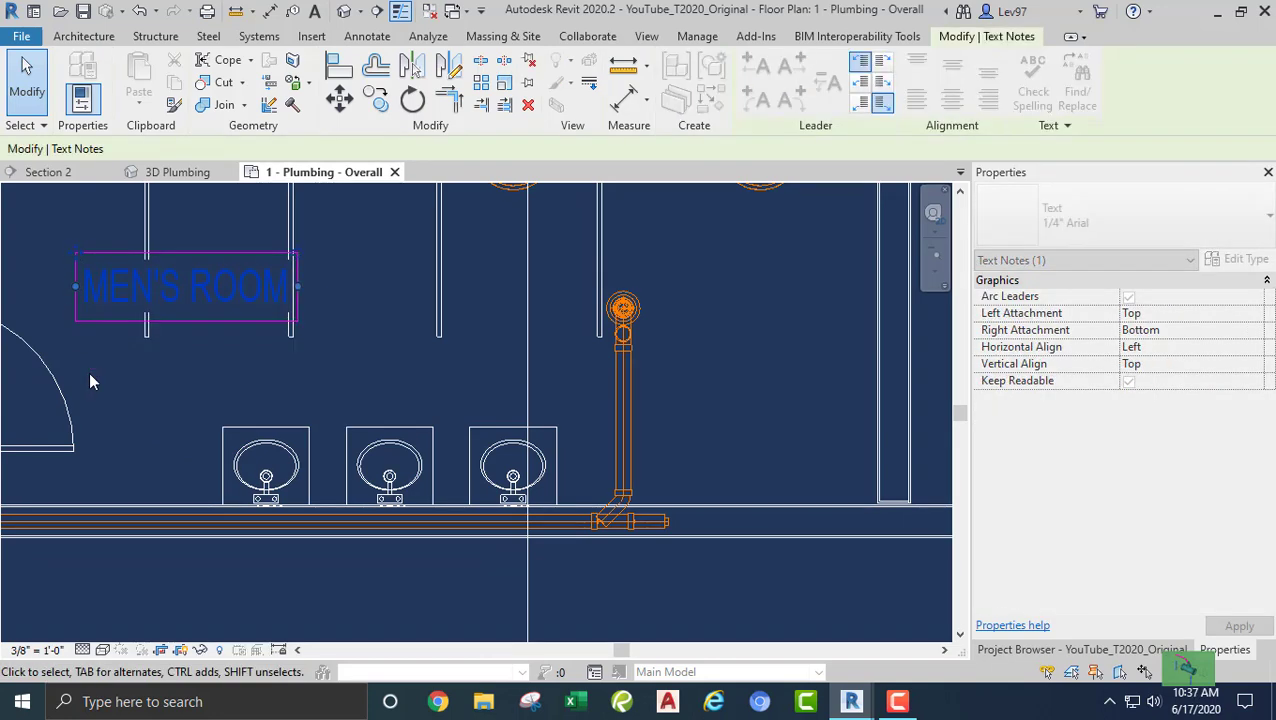
left_click_drag(162, 386, 584, 558)
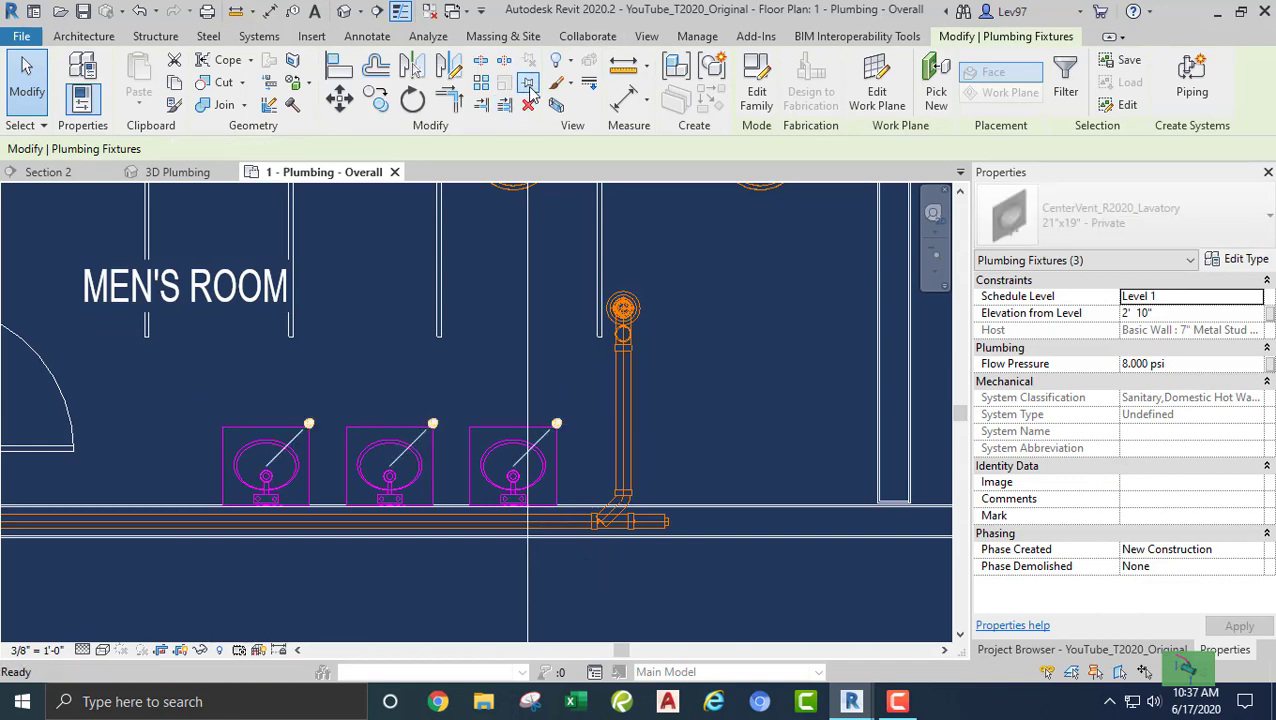
left_click(486, 290)
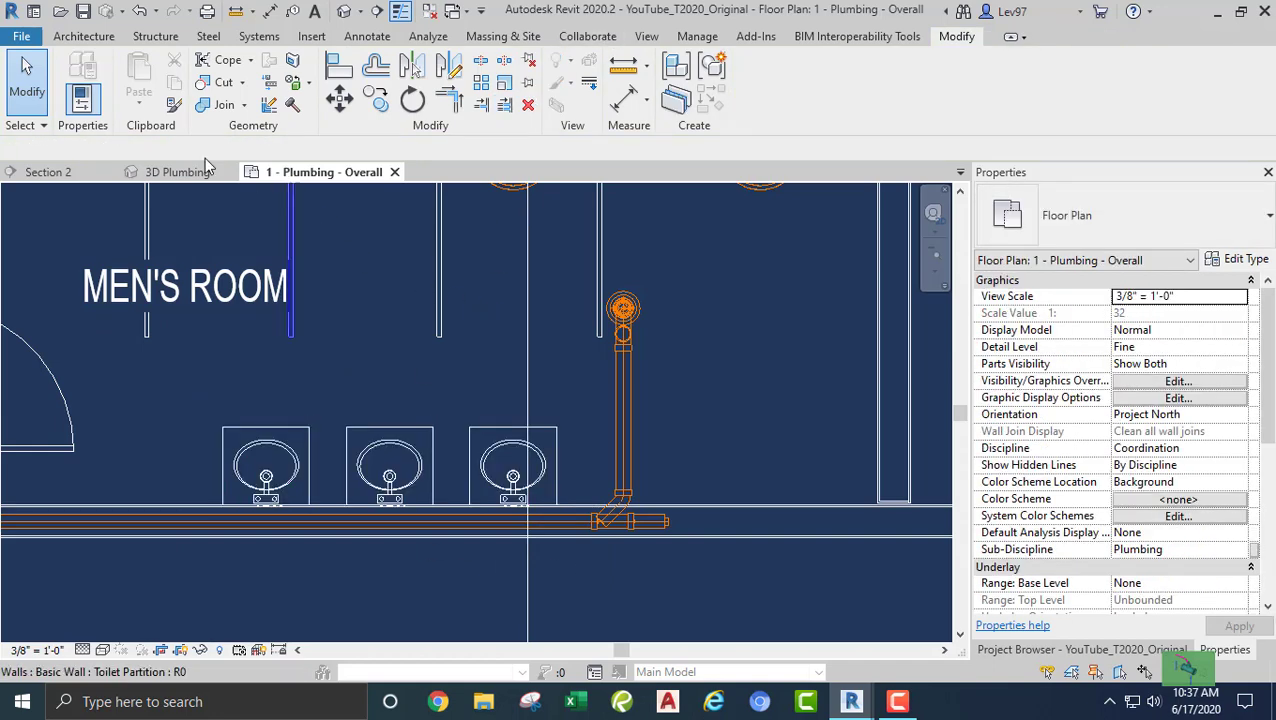
In Section 2, draw an unsloped 1 1/2" PVC drain from the lavatory down to 1' 7", across into the wall, and down to about -0' 8"
left_click(50, 172)
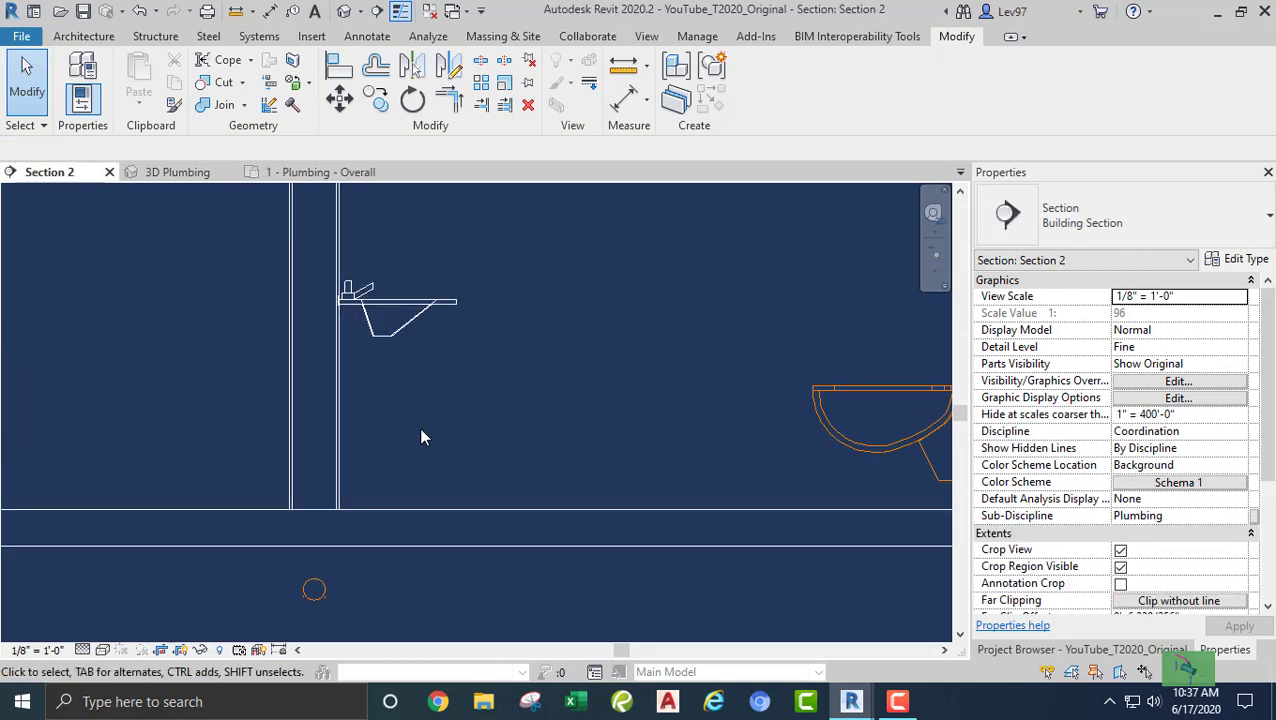
left_click(399, 330)
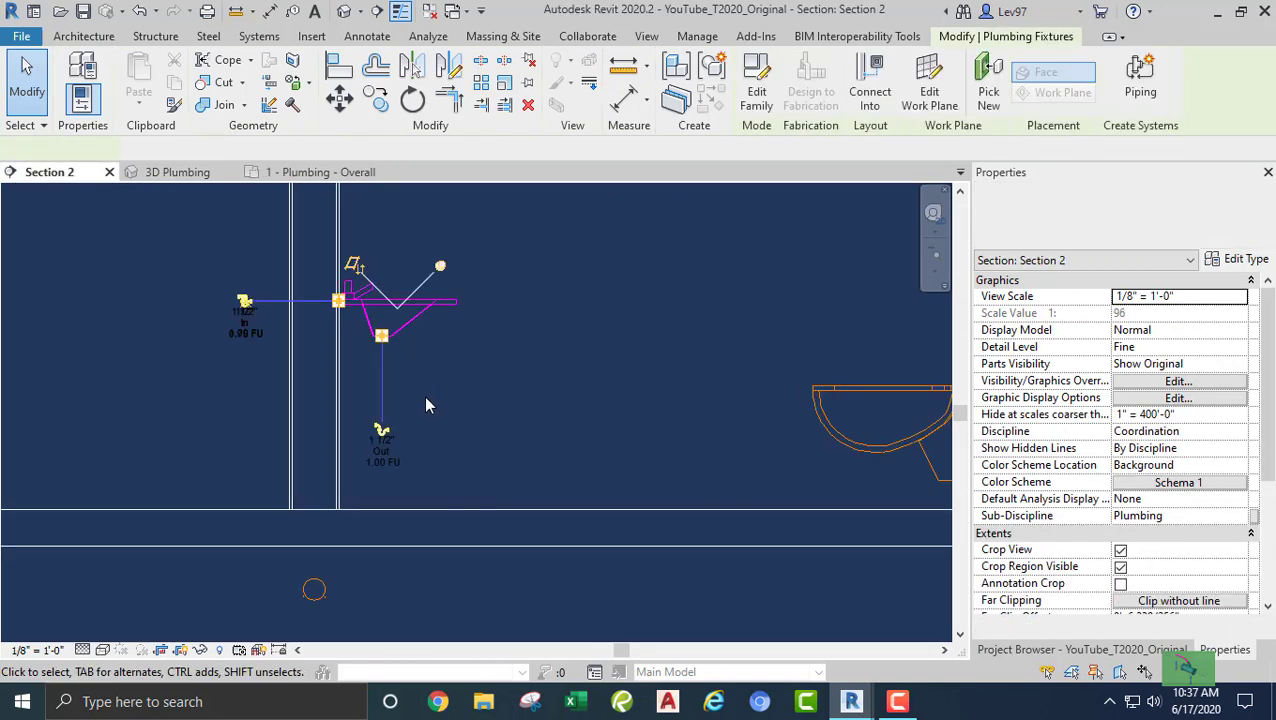
left_click(381, 432)
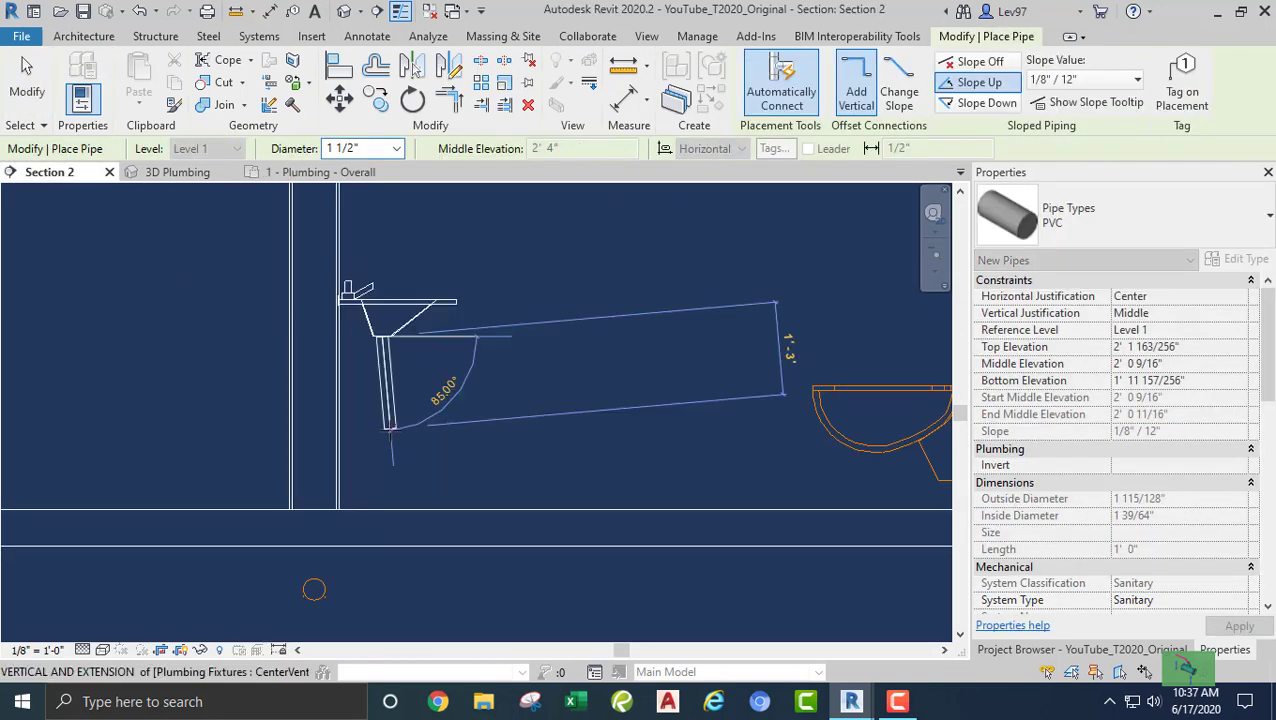
left_click(868, 216)
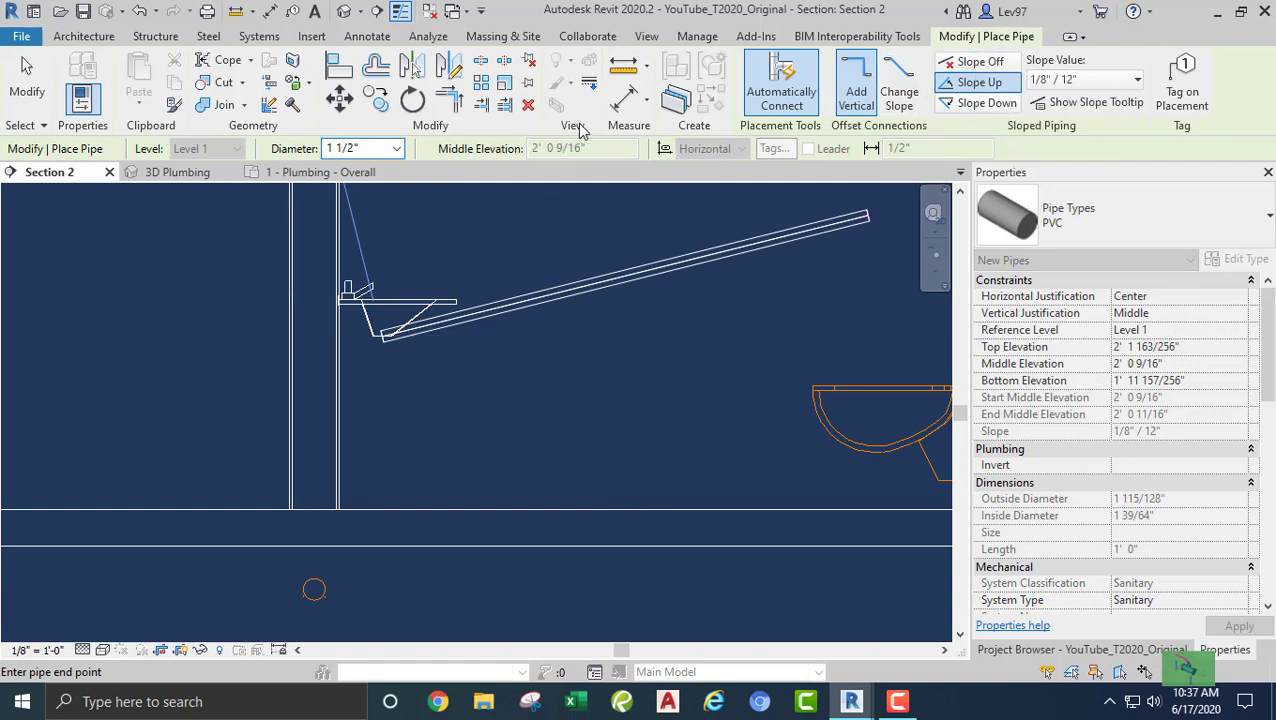
left_click(985, 62)
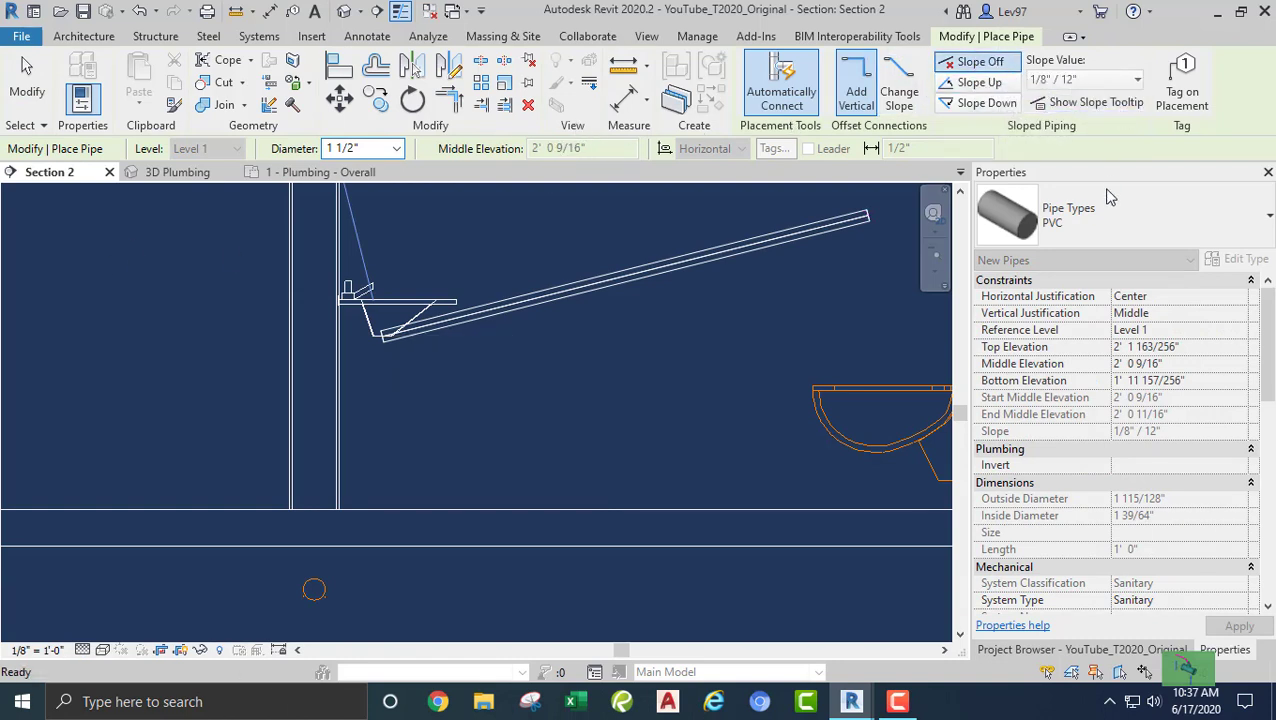
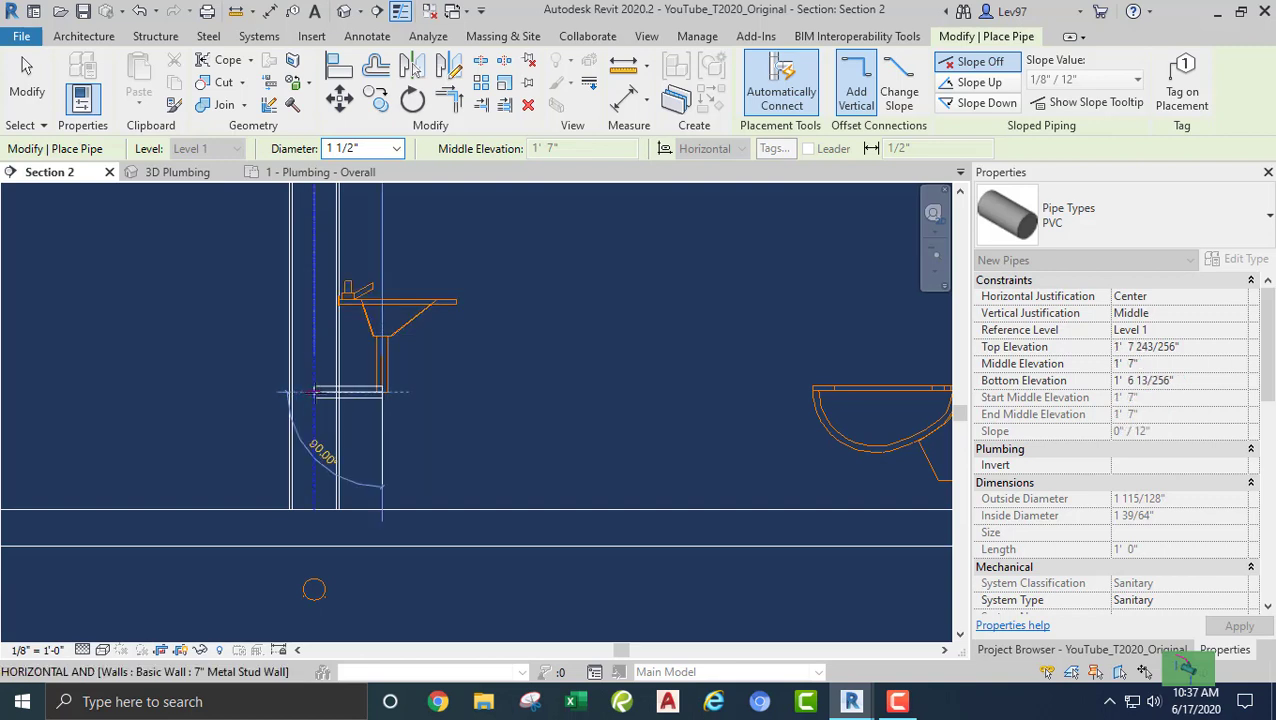
left_click(315, 558)
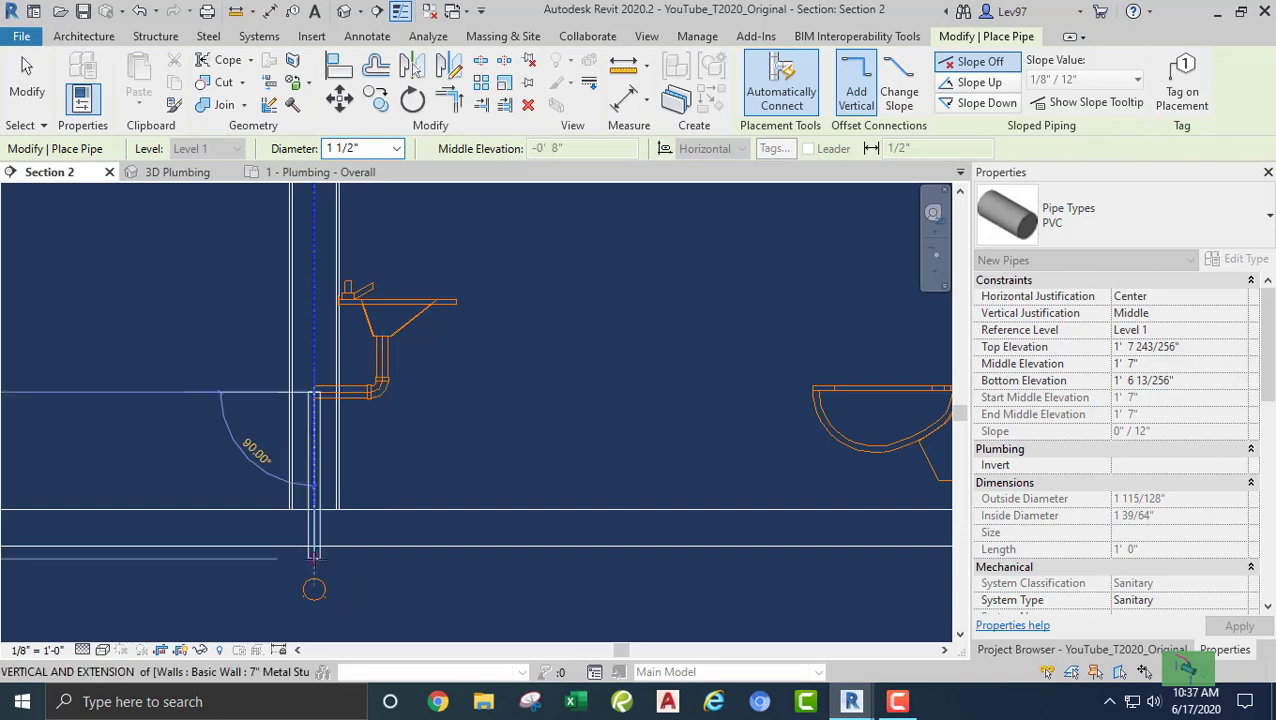
left_click(314, 556)
key("Escape")
key("Escape")
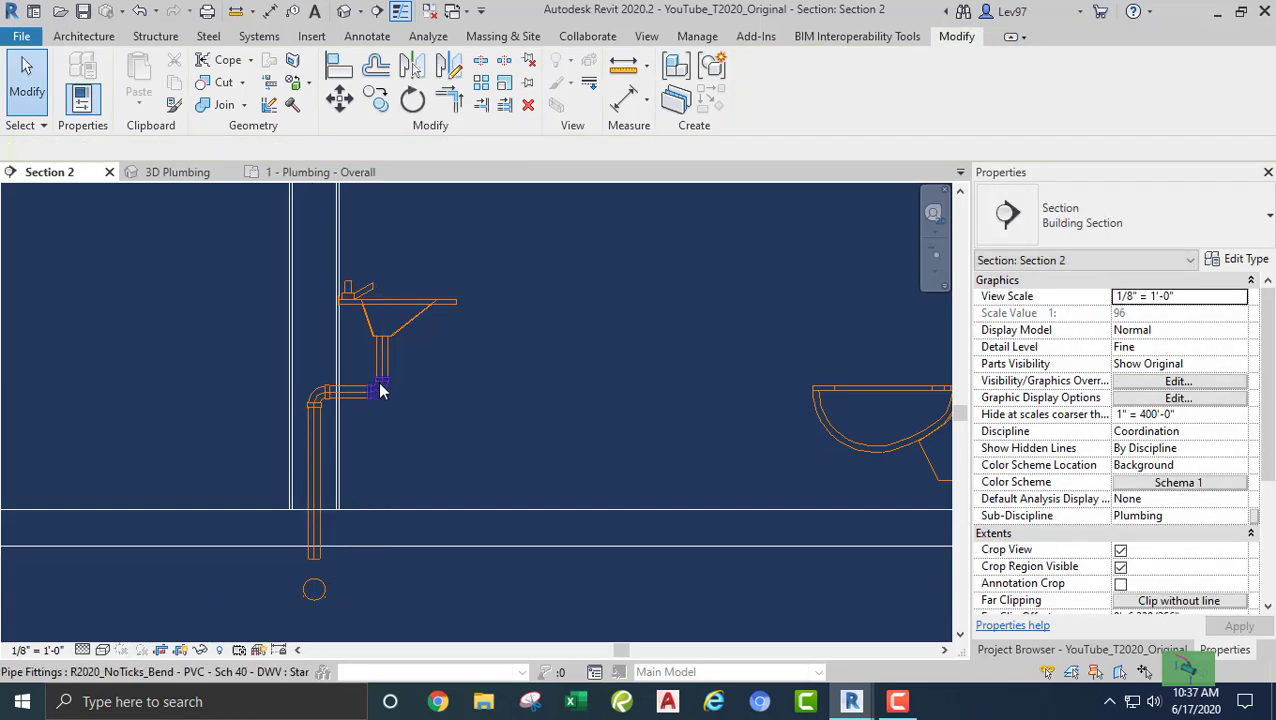
Replace the bend beneath the lavatory with the R20_Trap P - PVC - Sch 40 - DWV Standard type
left_click(380, 390)
left_click(1185, 230)
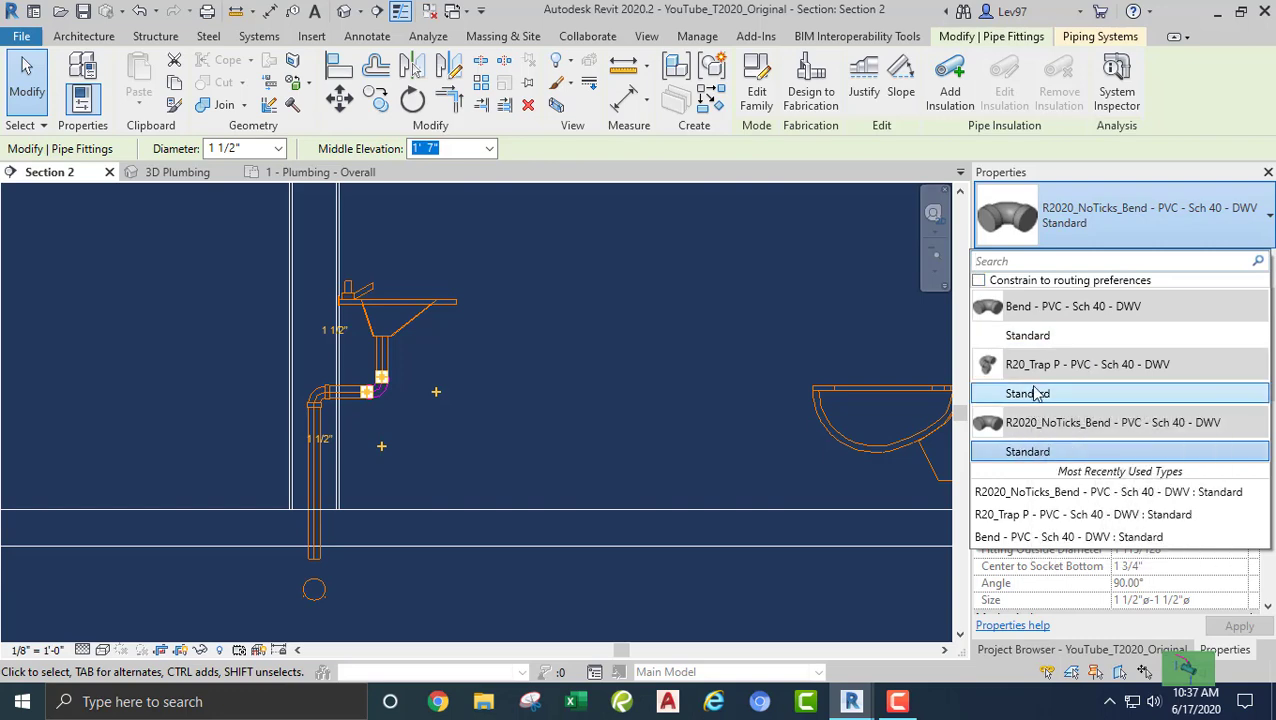
left_click(1030, 394)
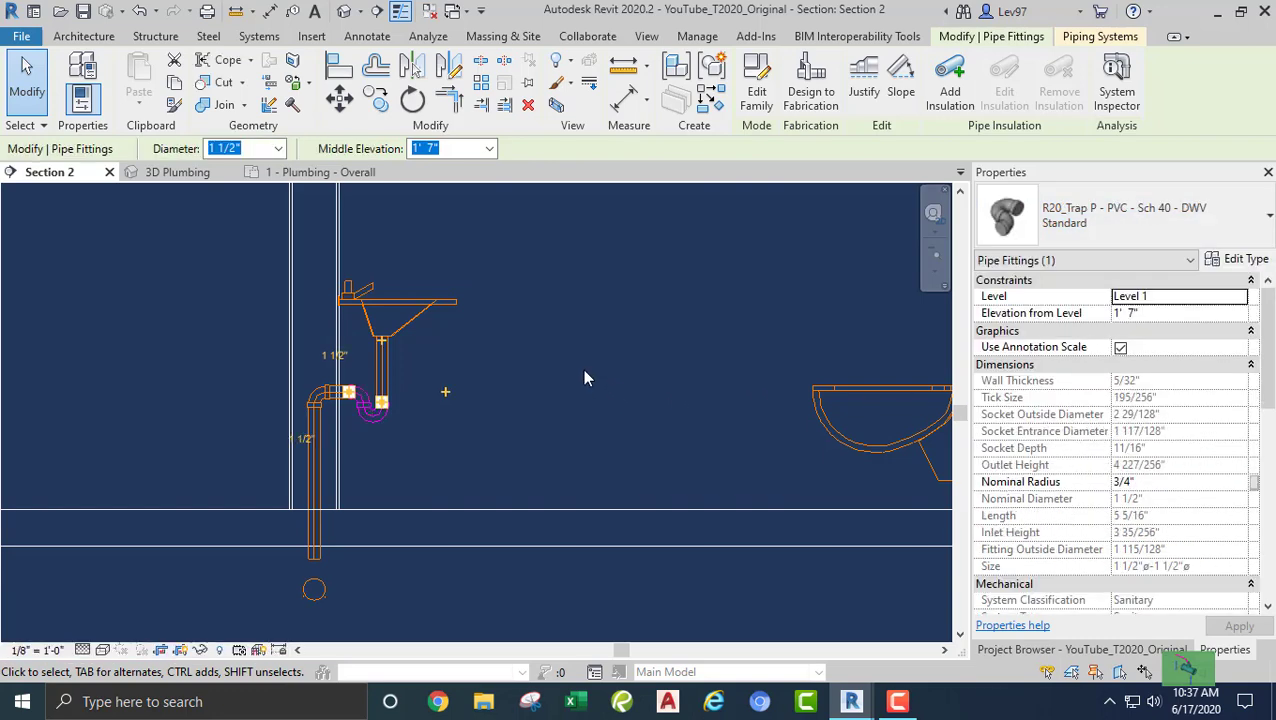
key("Escape")
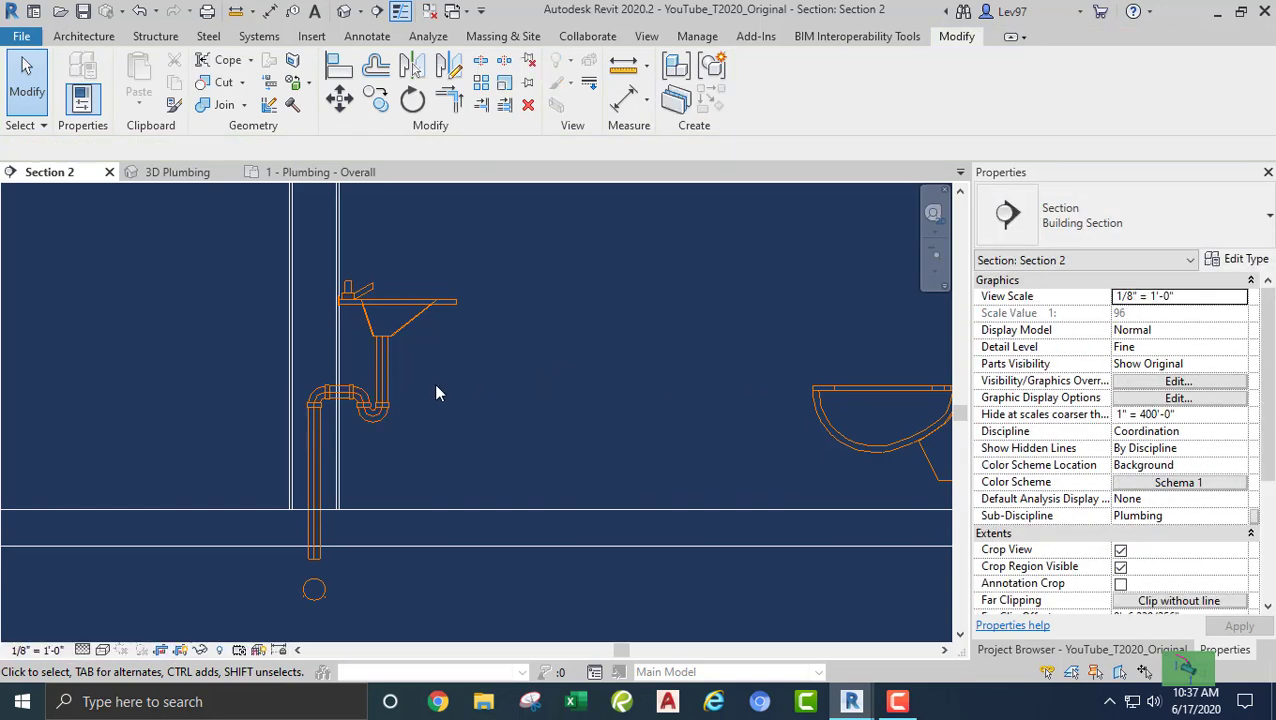
Raise the short horizontal pipe between the P-trap and the wall elbow slightly, closer to the lavatory bowl
left_click(345, 405)
scroll(342, 402, "up", 2)
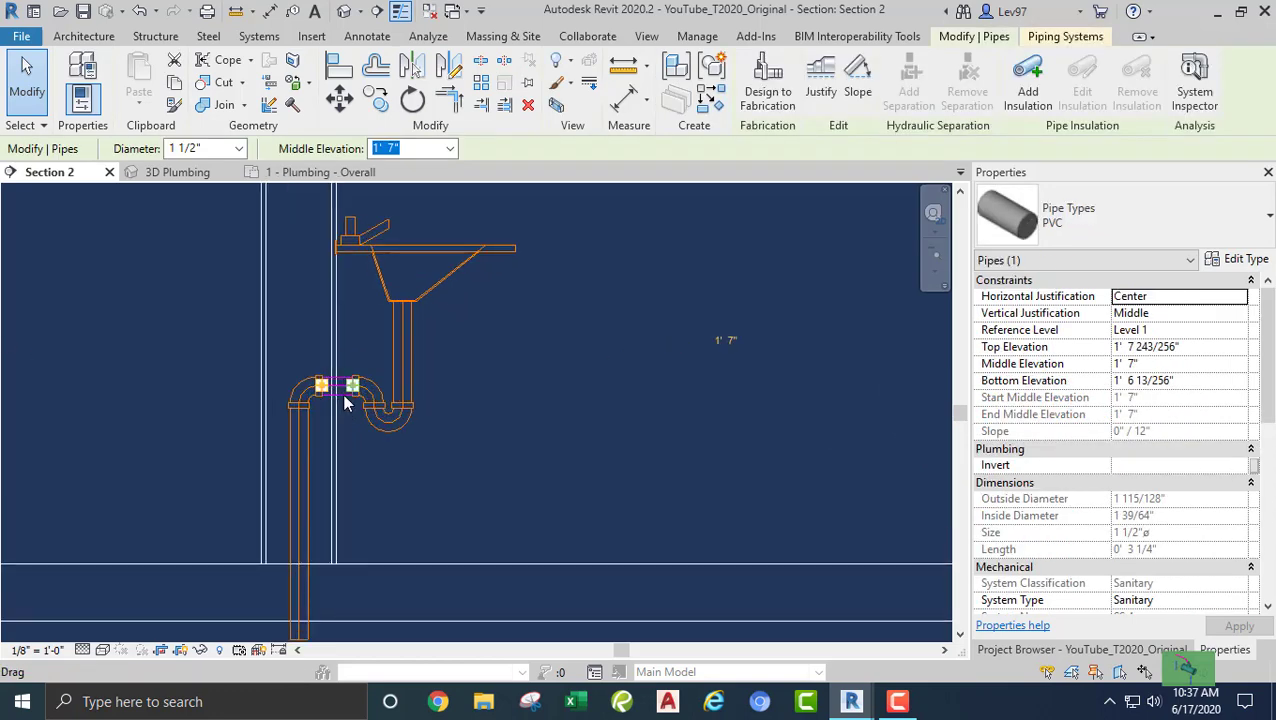
left_click_drag(339, 399, 347, 357)
left_click(477, 406)
scroll(477, 406, "down", 3)
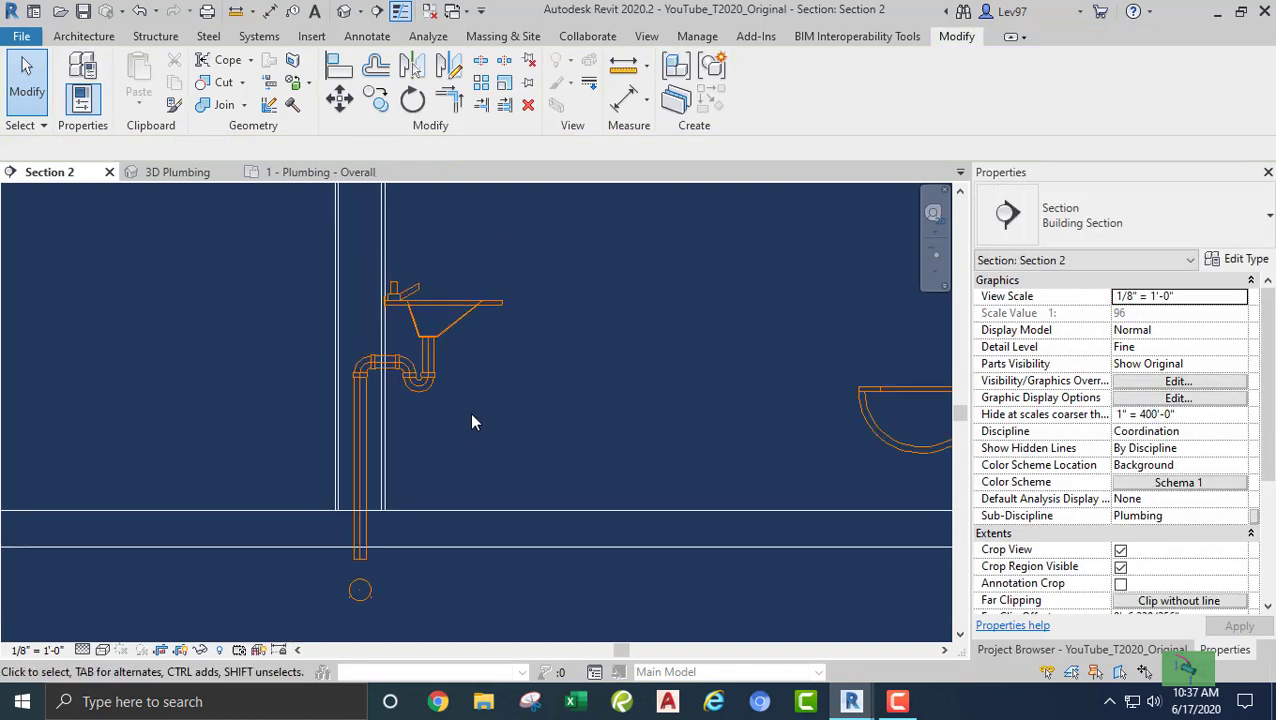
Align the centerline of the lavatory's vertical drain pipe with the center of the sanitary main below the floor
scroll(410, 505, "up", 2)
scroll(439, 511, "up", 2)
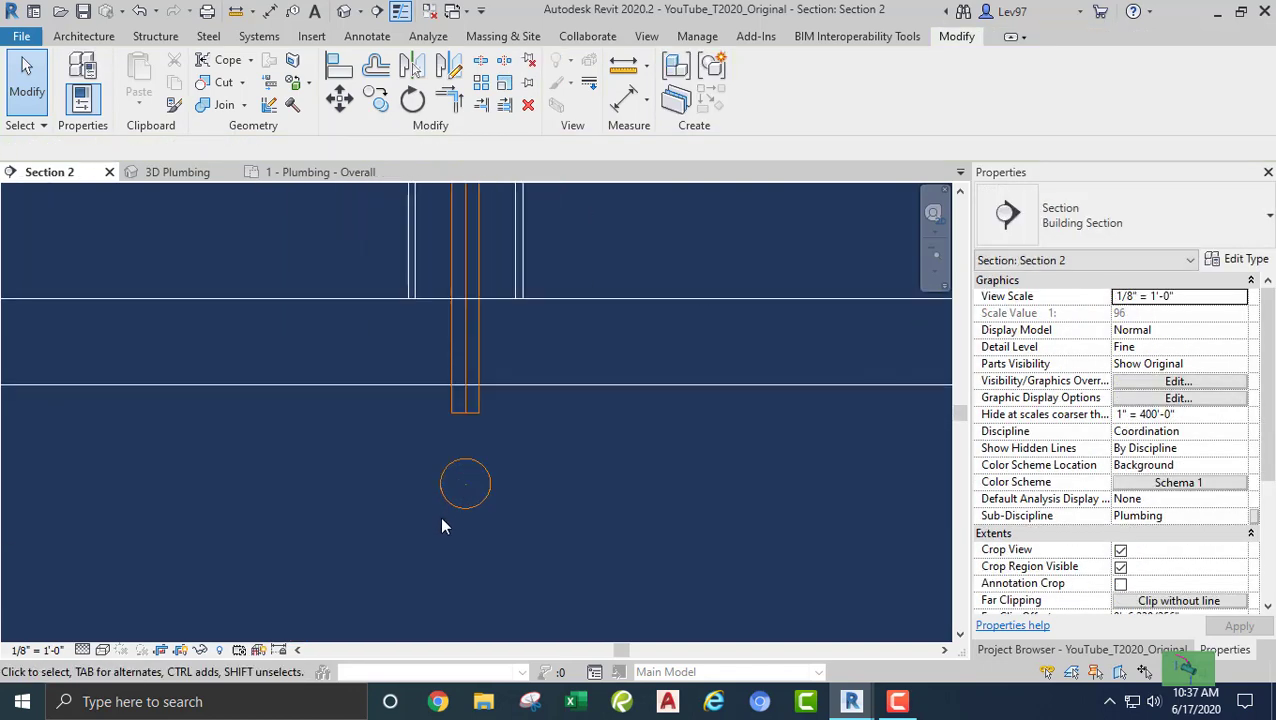
middle_click_drag(430, 459, 409, 513)
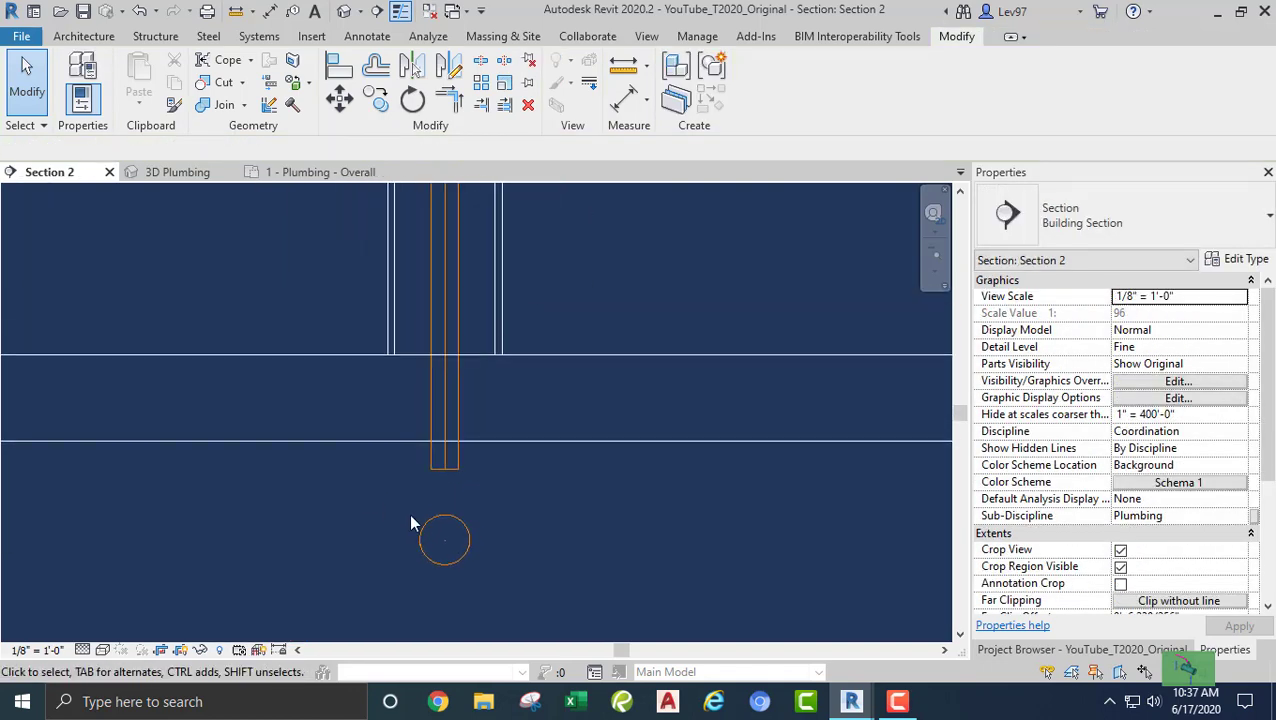
scroll(409, 513, "up", 3)
left_click(339, 67)
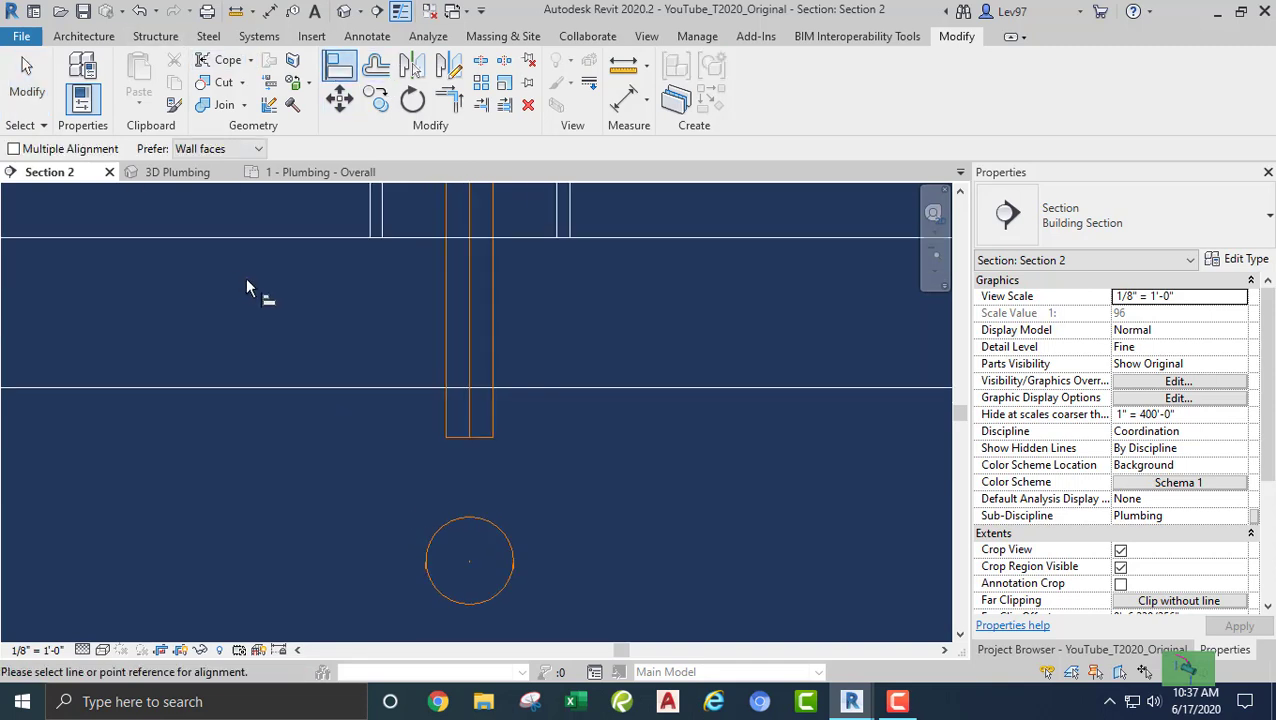
left_click(427, 561)
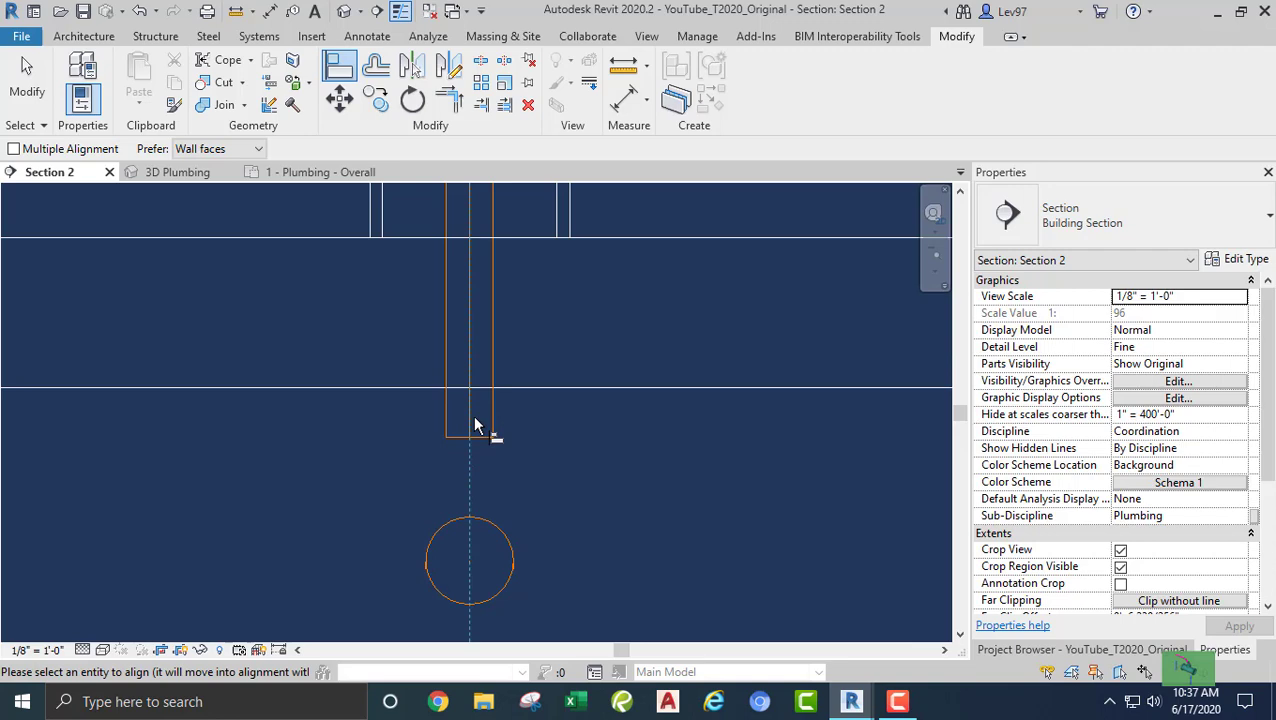
left_click(475, 428)
key("Escape")
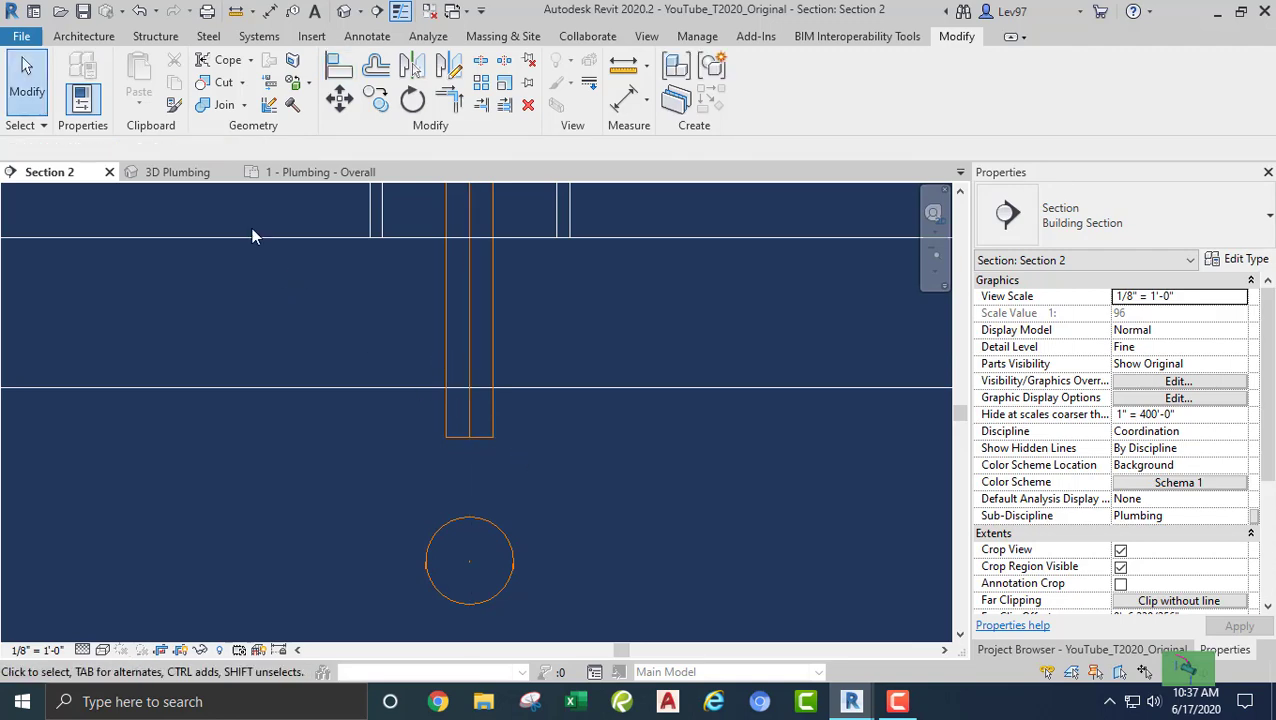
In the floor plan, move the building section line so it cuts through the middle men's room lavatory
left_click(302, 172)
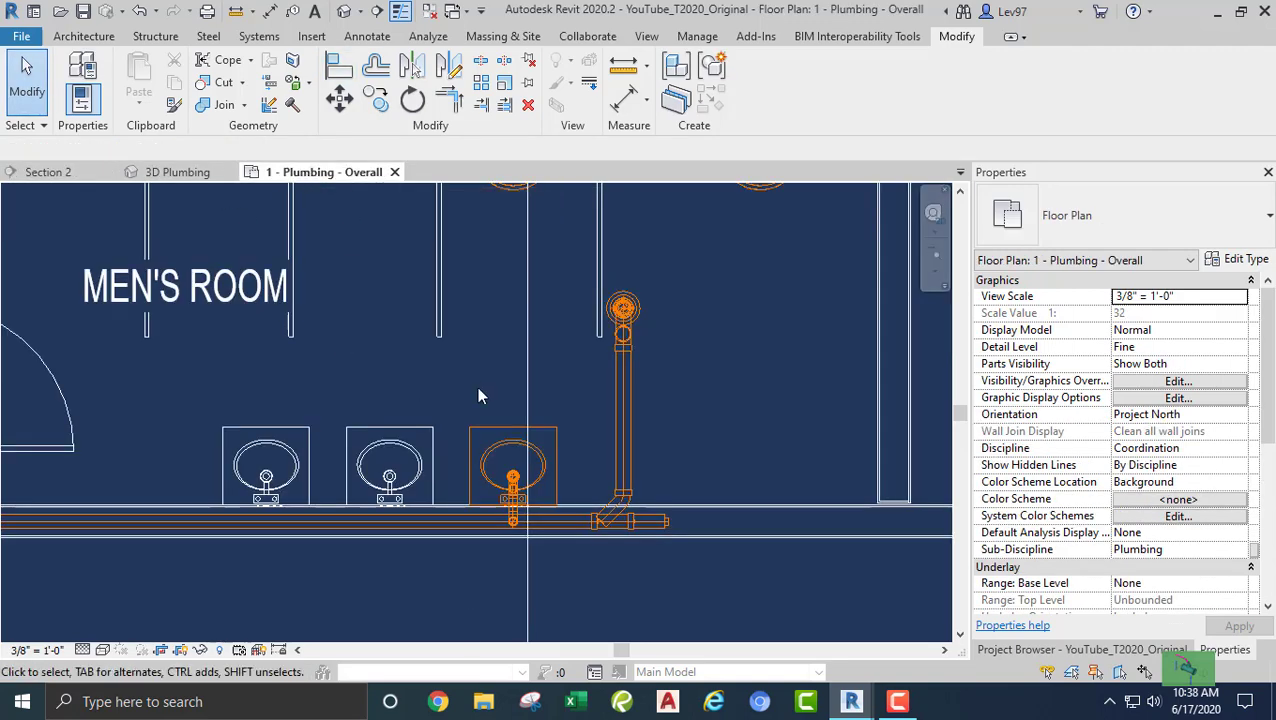
left_click(529, 352)
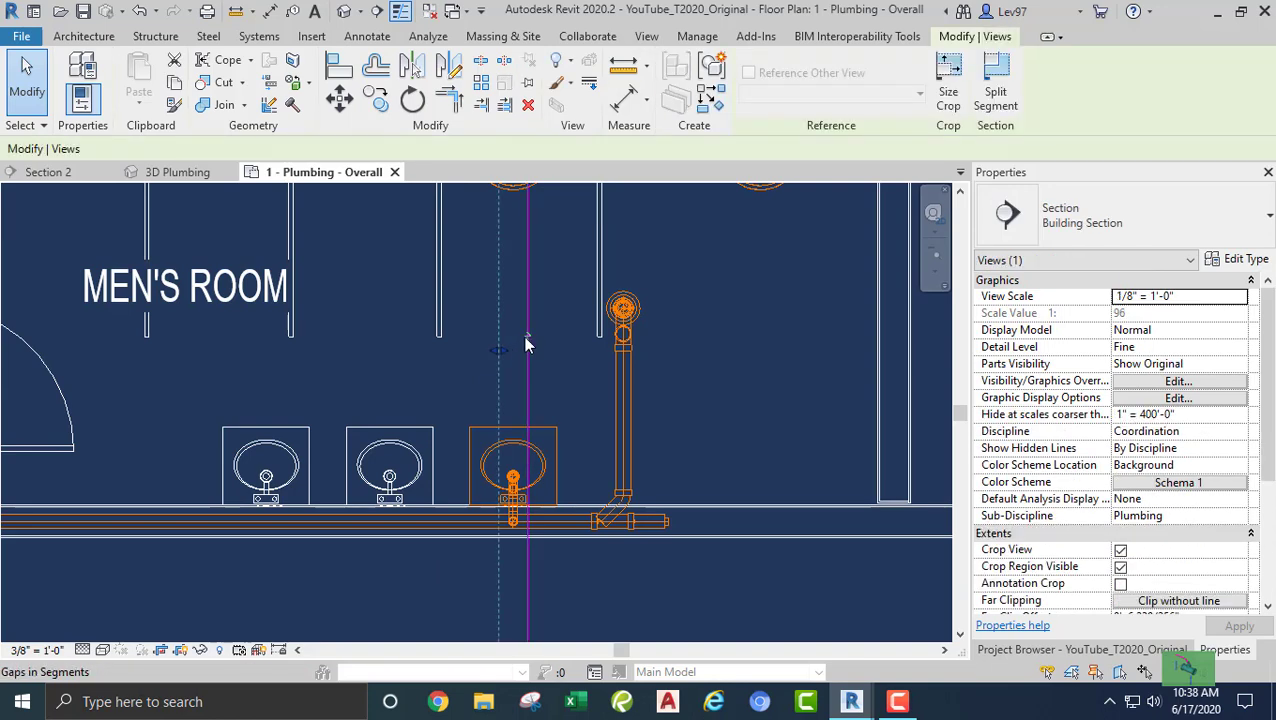
left_click_drag(524, 353, 402, 362)
key("Escape")
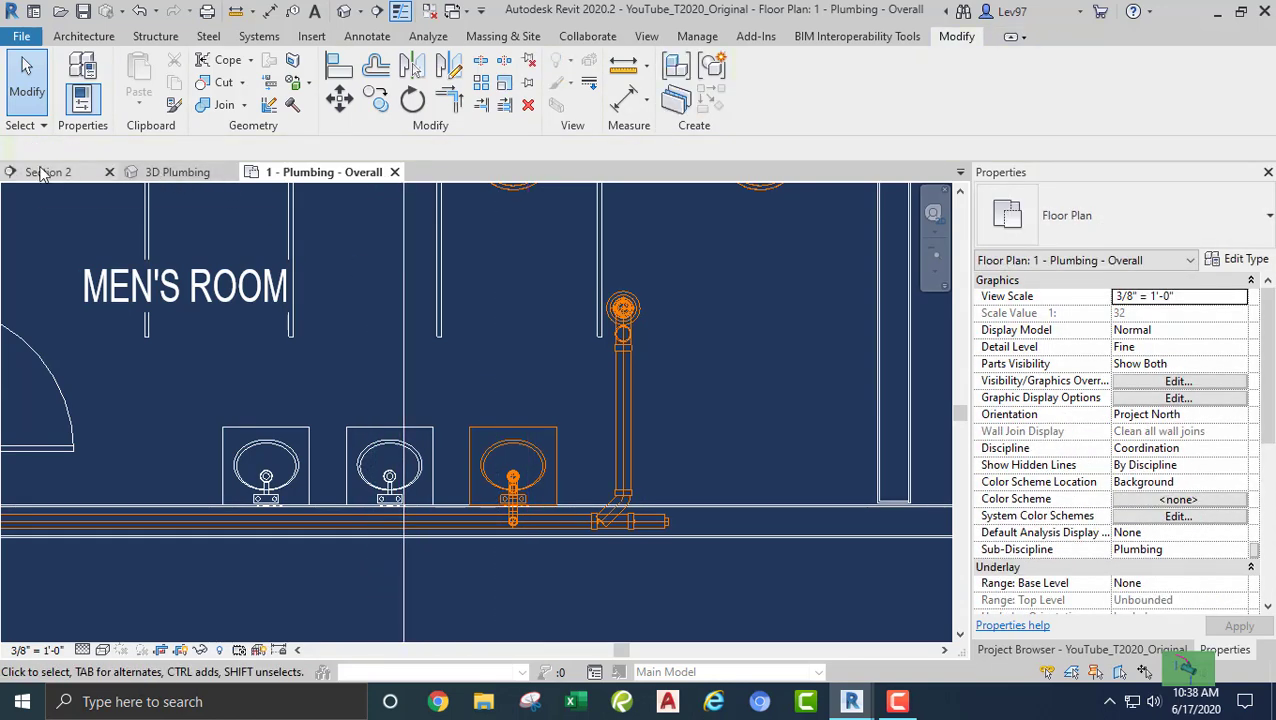
In Section 2, draw a 1 1/2" drain from the middle lavatory down to 1' 9", across into the wall, and down to -0' 9"
left_click(62, 174)
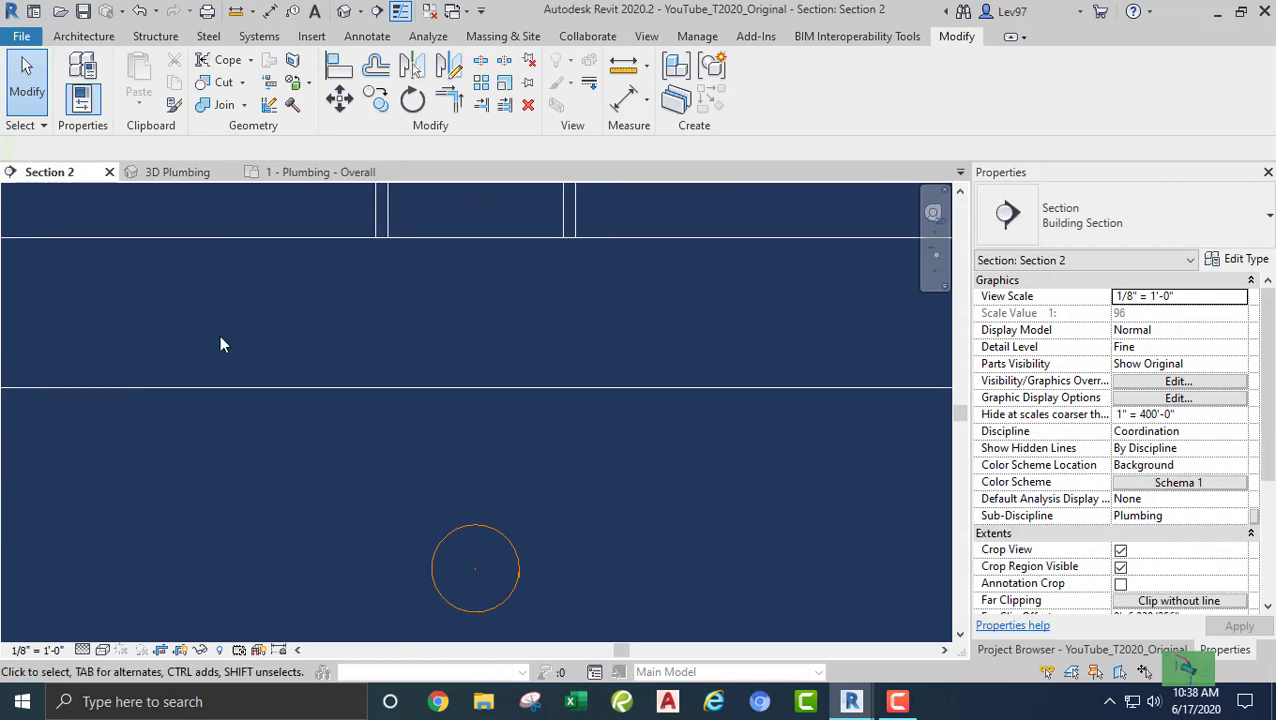
scroll(362, 400, "up", 5)
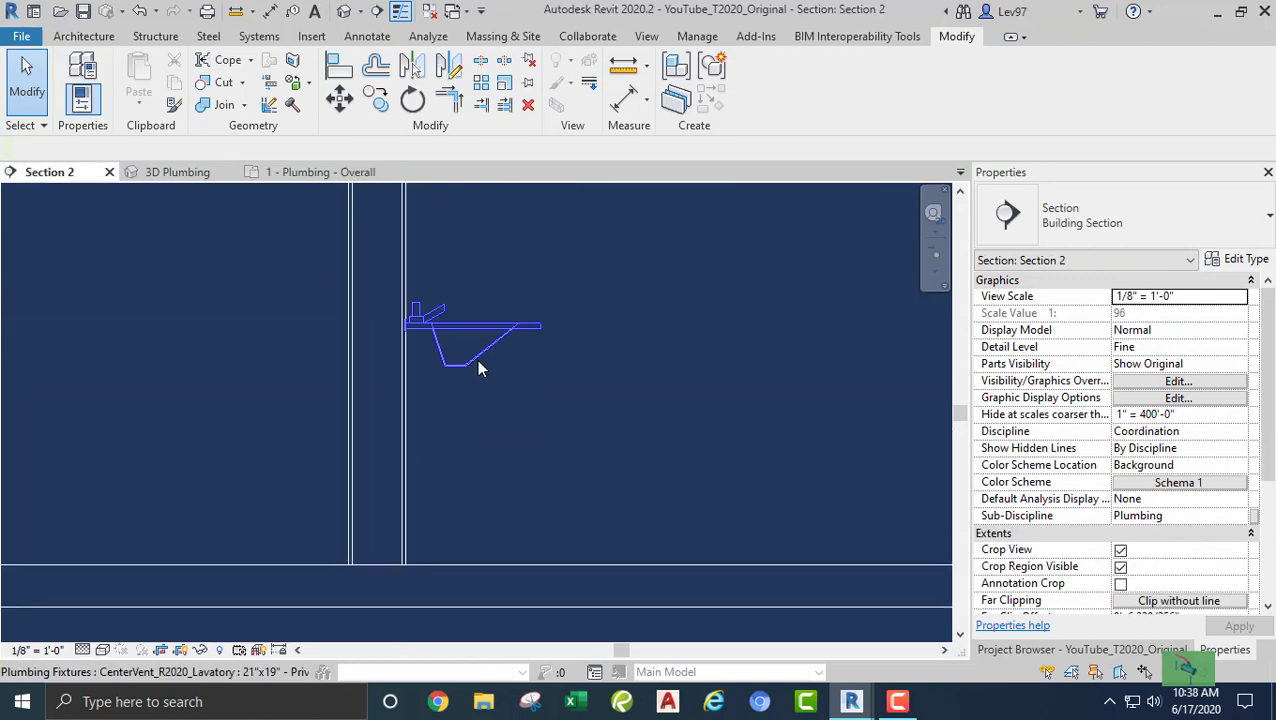
left_click(503, 441)
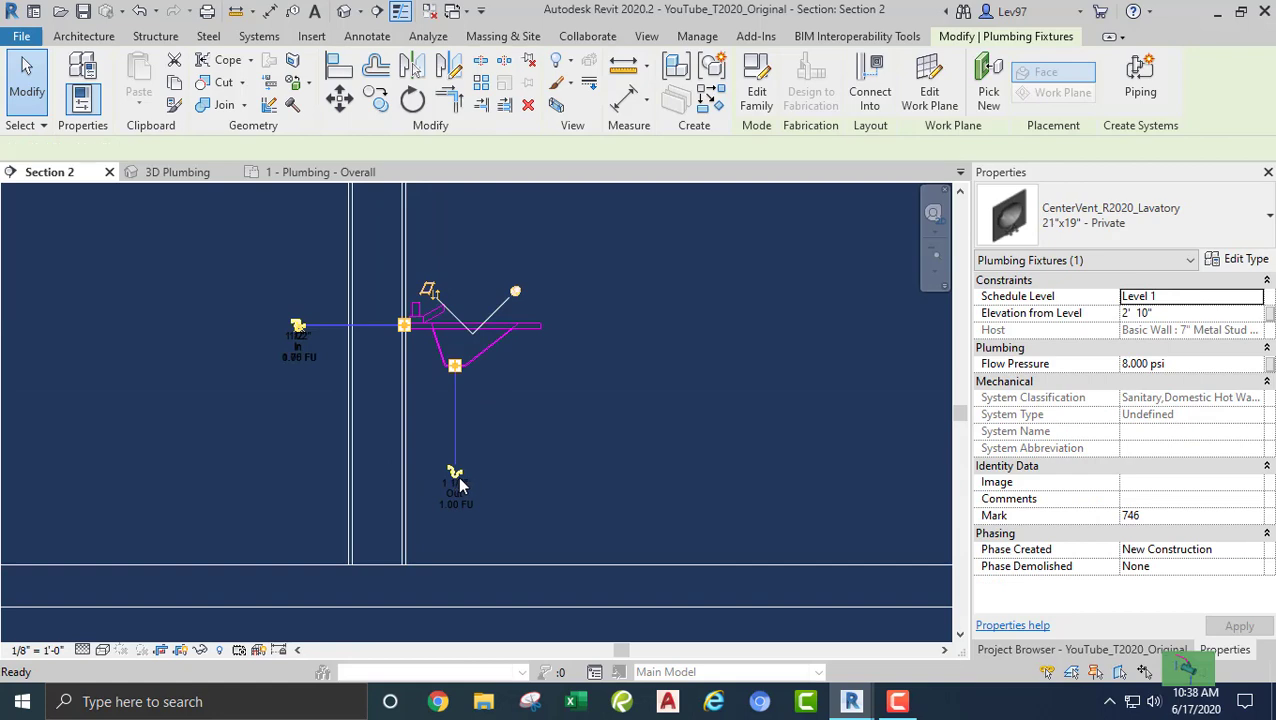
left_click(458, 482)
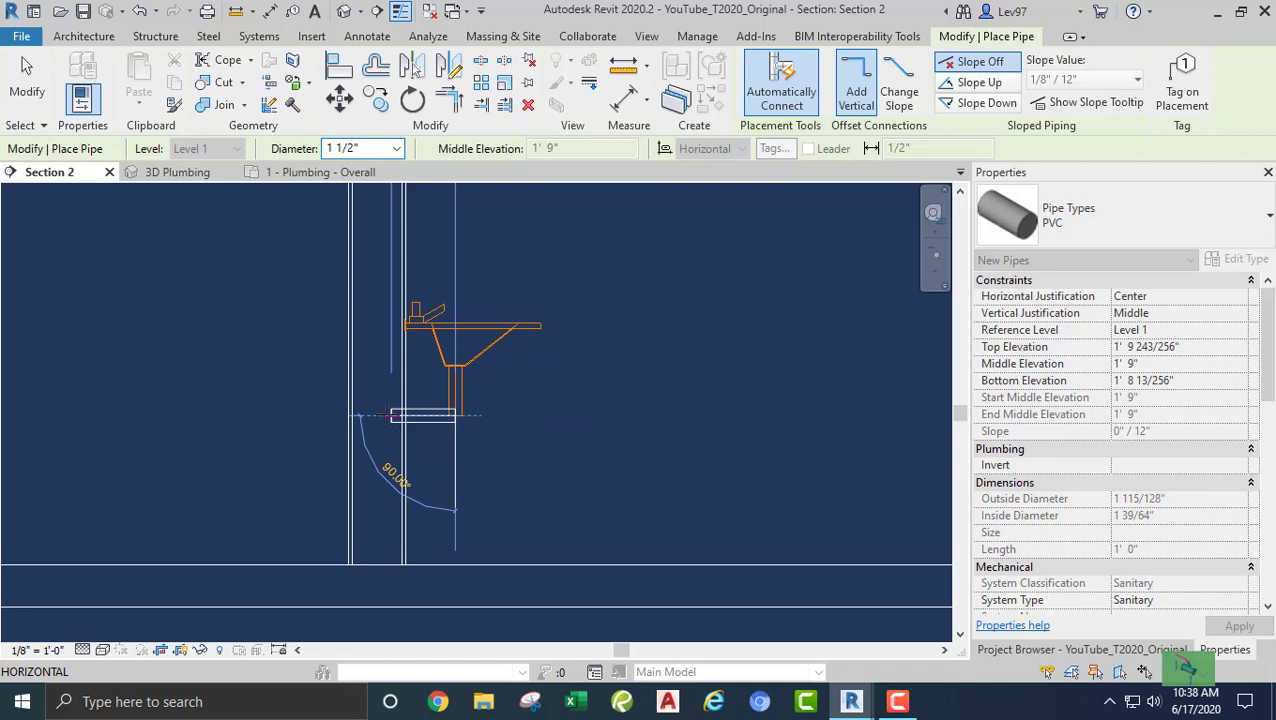
left_click(389, 443)
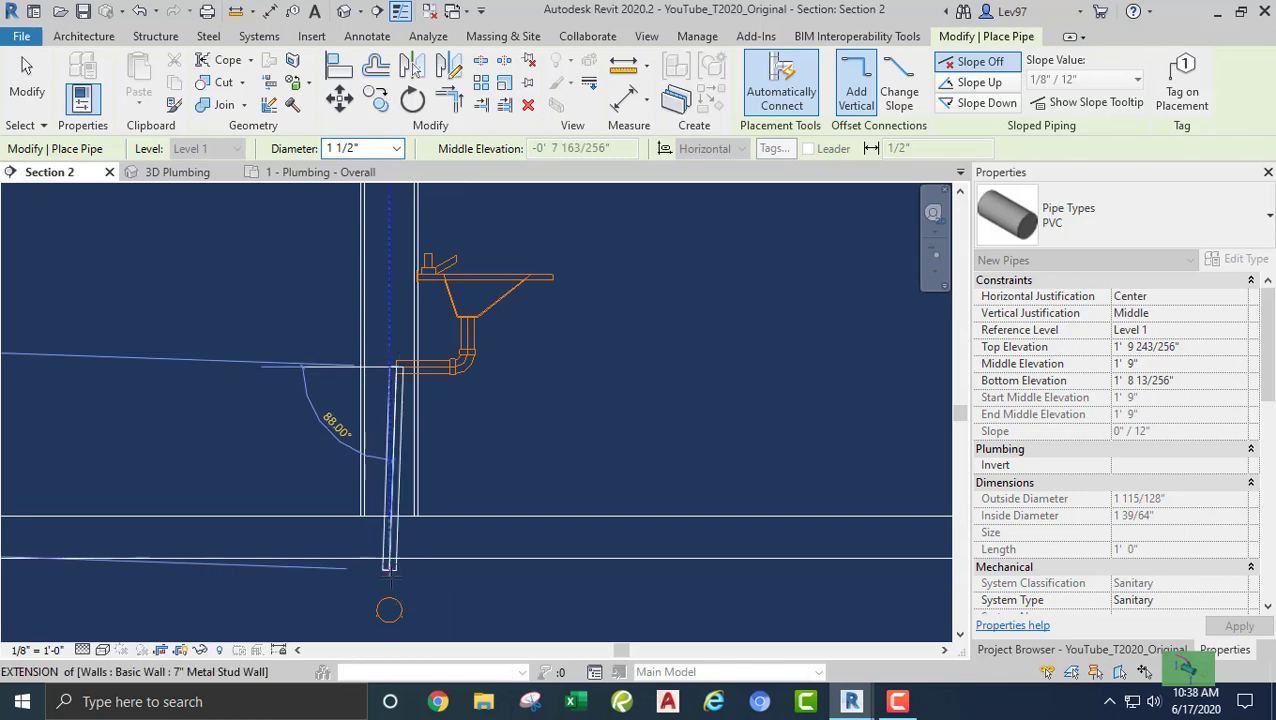
left_click(395, 577)
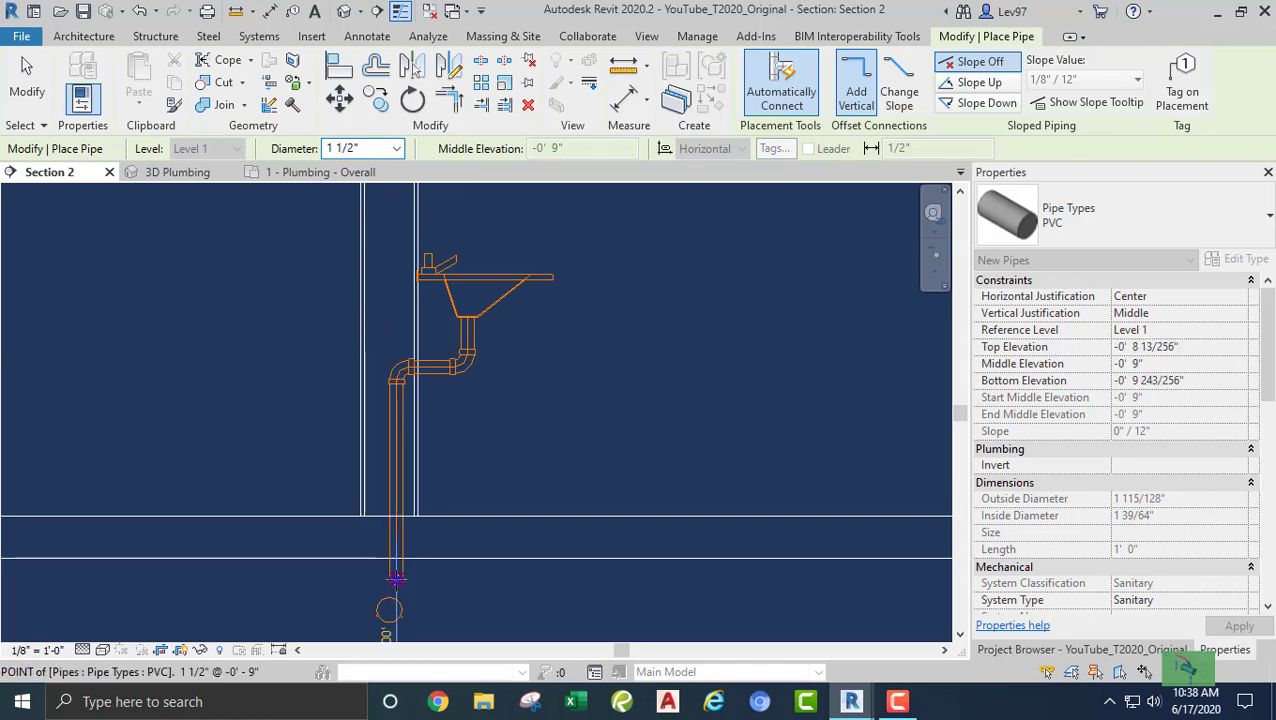
key("Escape")
key("Escape")
Change the elbow below the middle lavatory to the R20_Trap P - PVC - Sch 40 - DWV Standard fitting
left_click(459, 372)
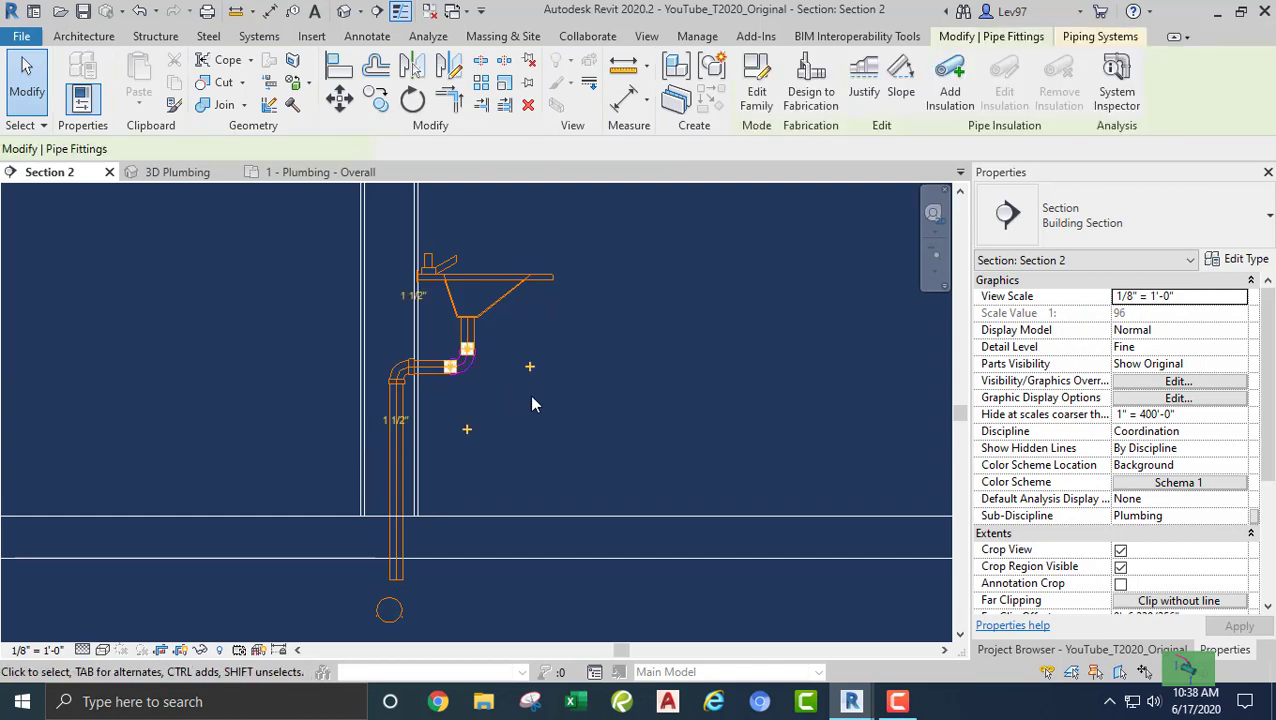
left_click(1166, 240)
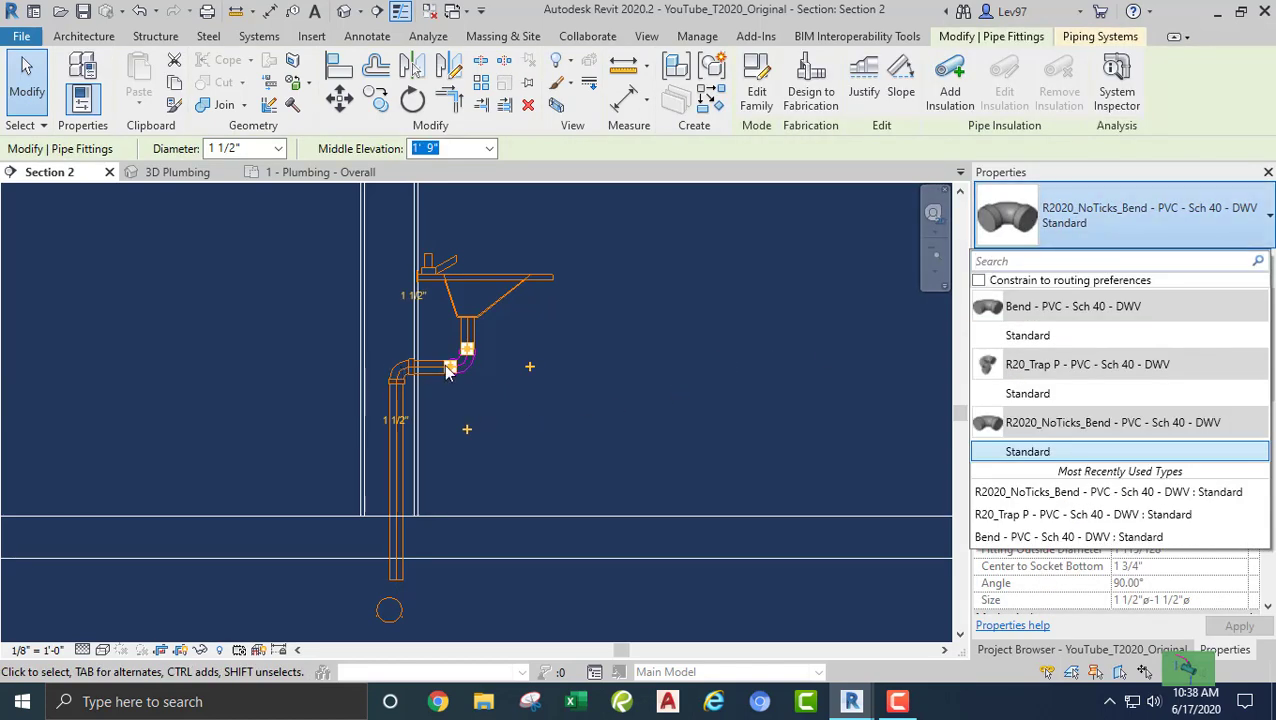
left_click(1030, 393)
left_click(535, 455)
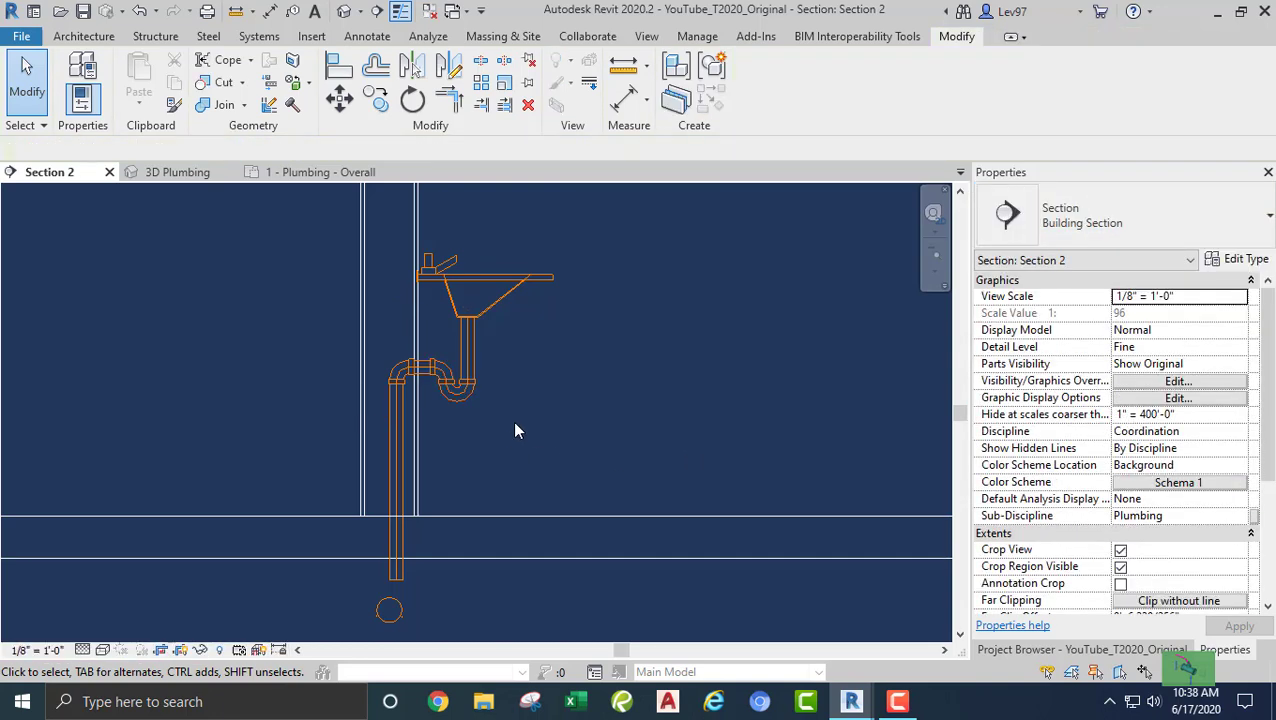
middle_click_drag(488, 429, 537, 404)
scroll(402, 419, "up", 3)
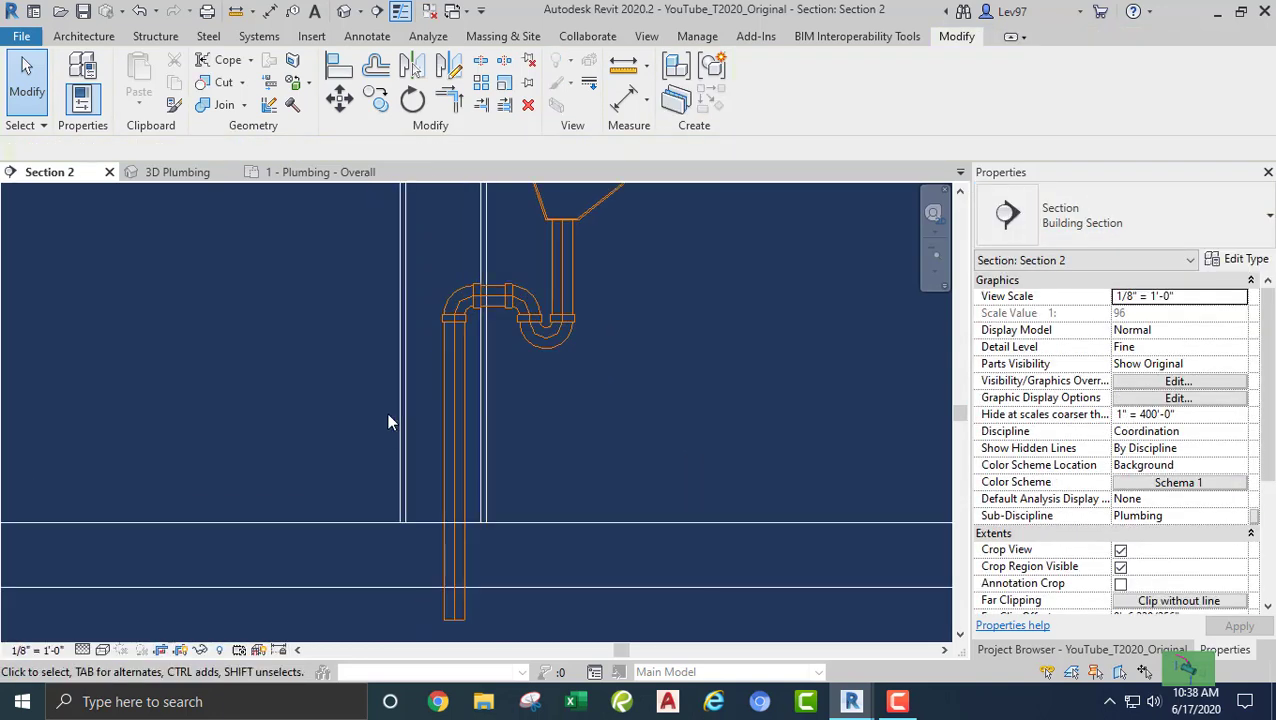
left_click(340, 67)
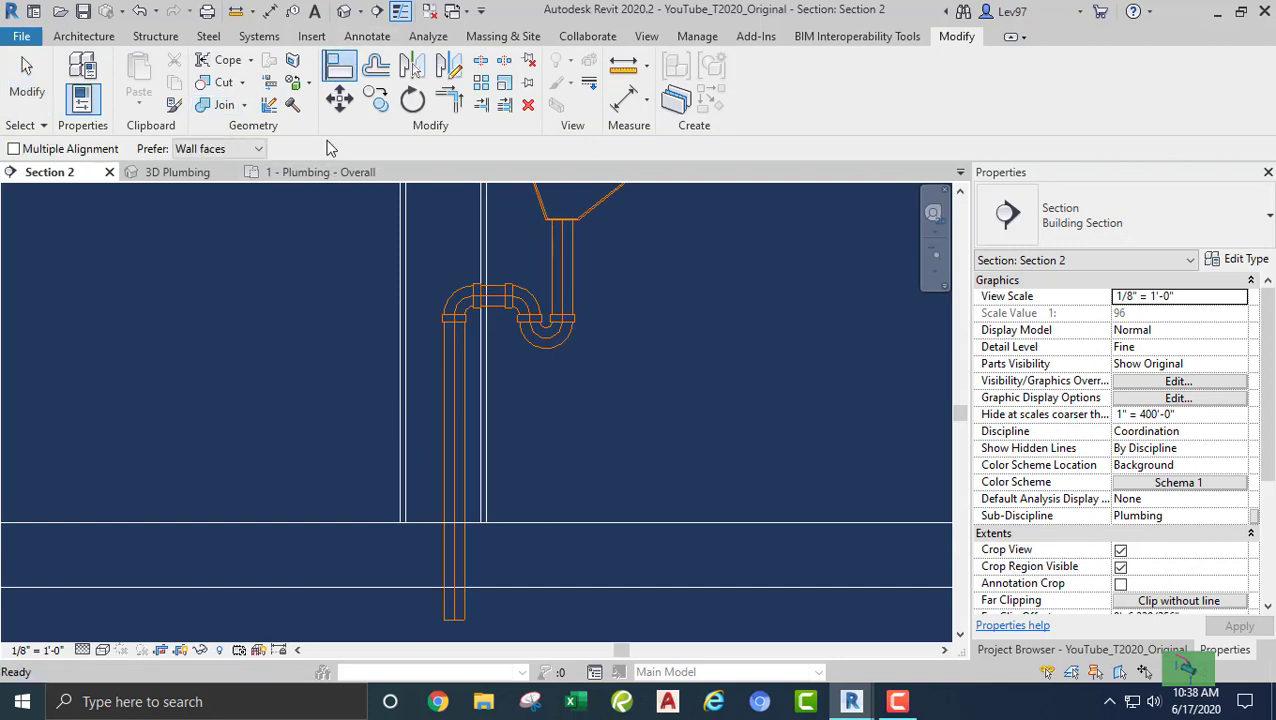
middle_click_drag(290, 305, 332, 321)
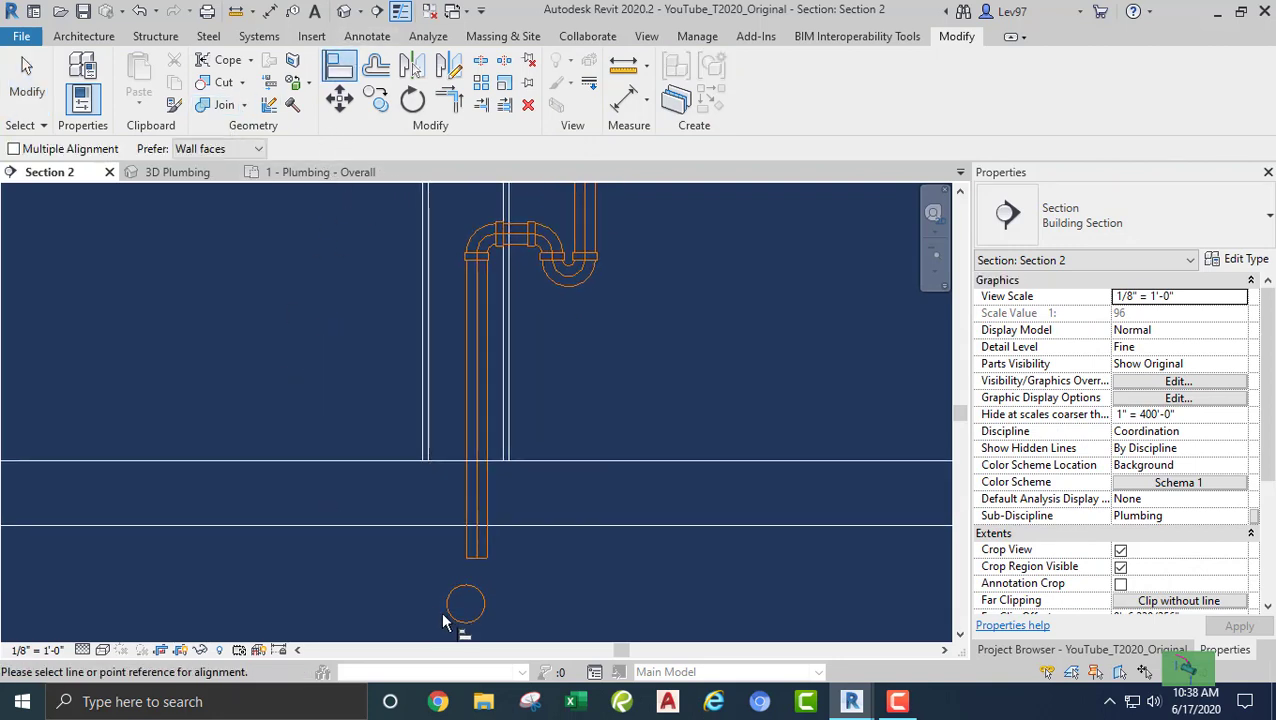
key("Escape")
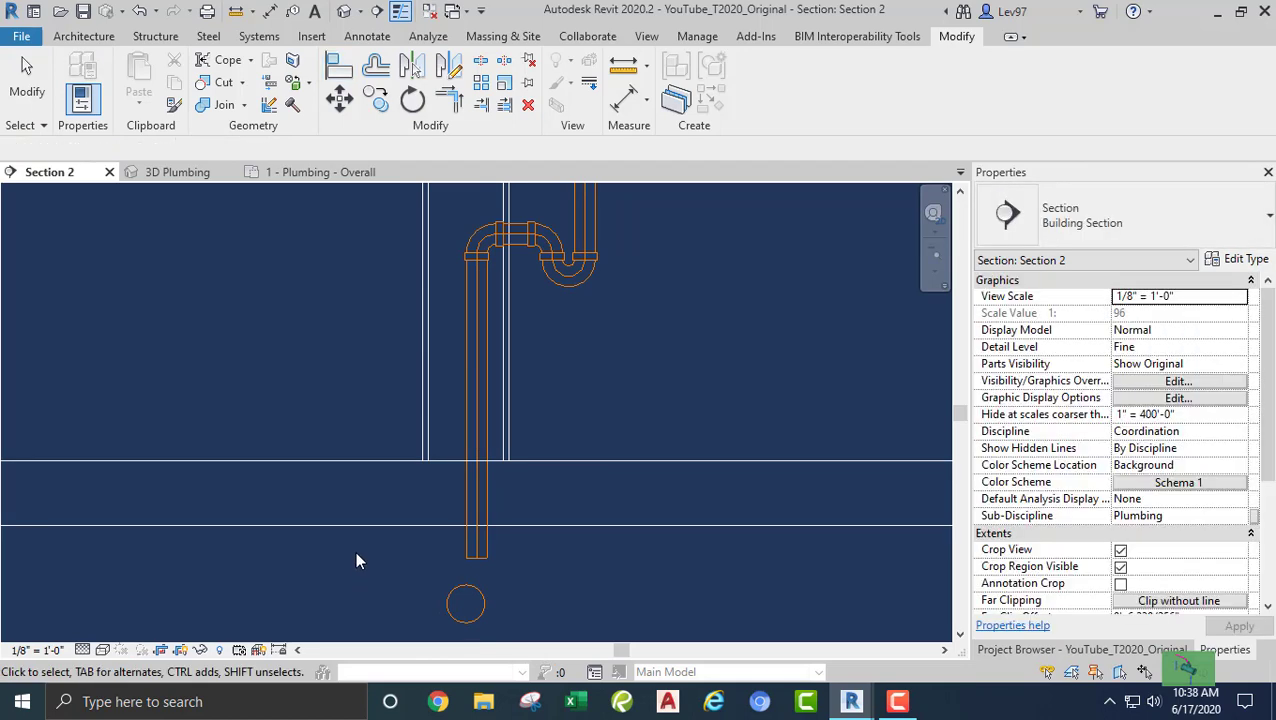
Align the centerline of the middle lavatory's vertical drain pipe with the center of the sanitary main below the floor
left_click(338, 66)
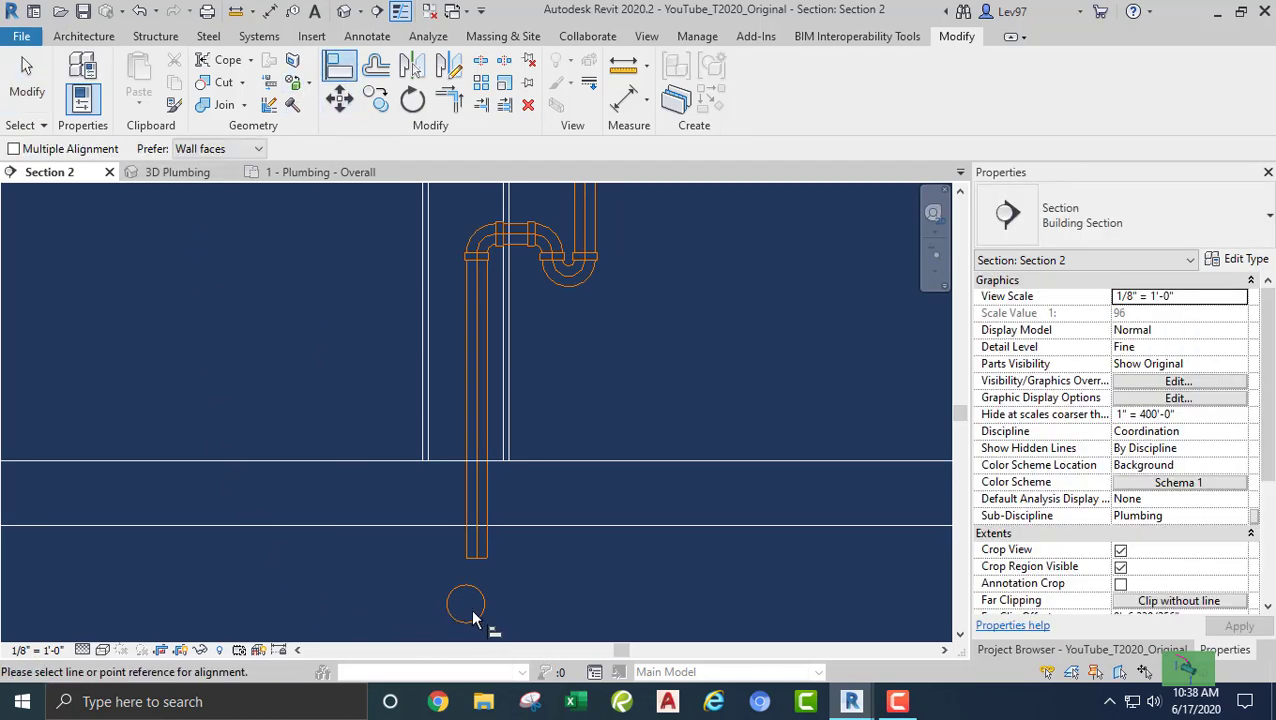
scroll(484, 618, "up", 1)
middle_click_drag(485, 575, 471, 516)
scroll(453, 535, "up", 2)
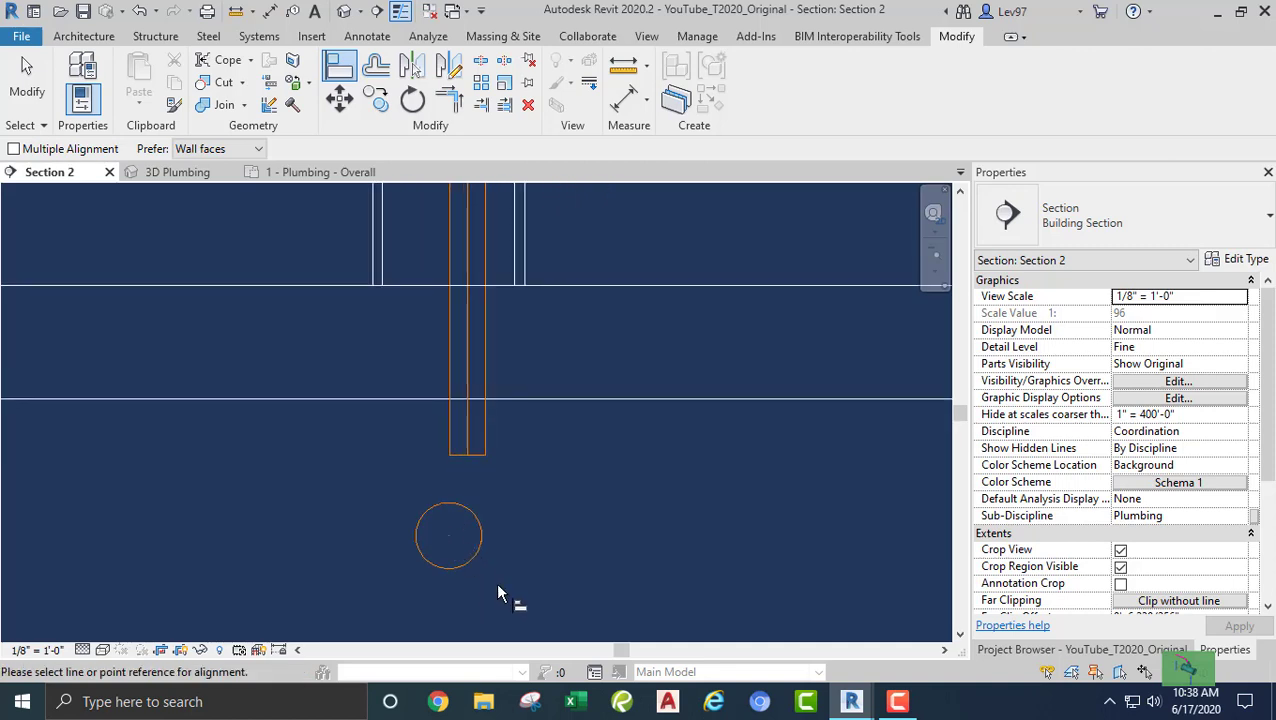
left_click(468, 560)
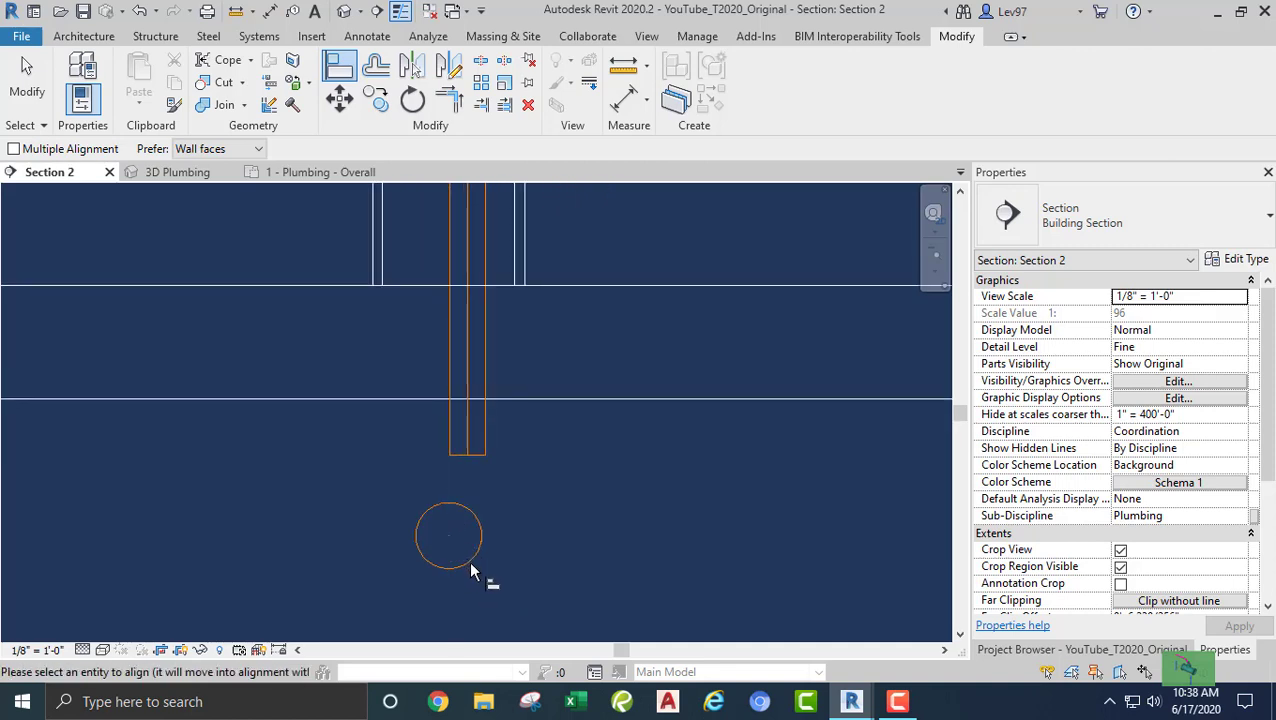
left_click(472, 441)
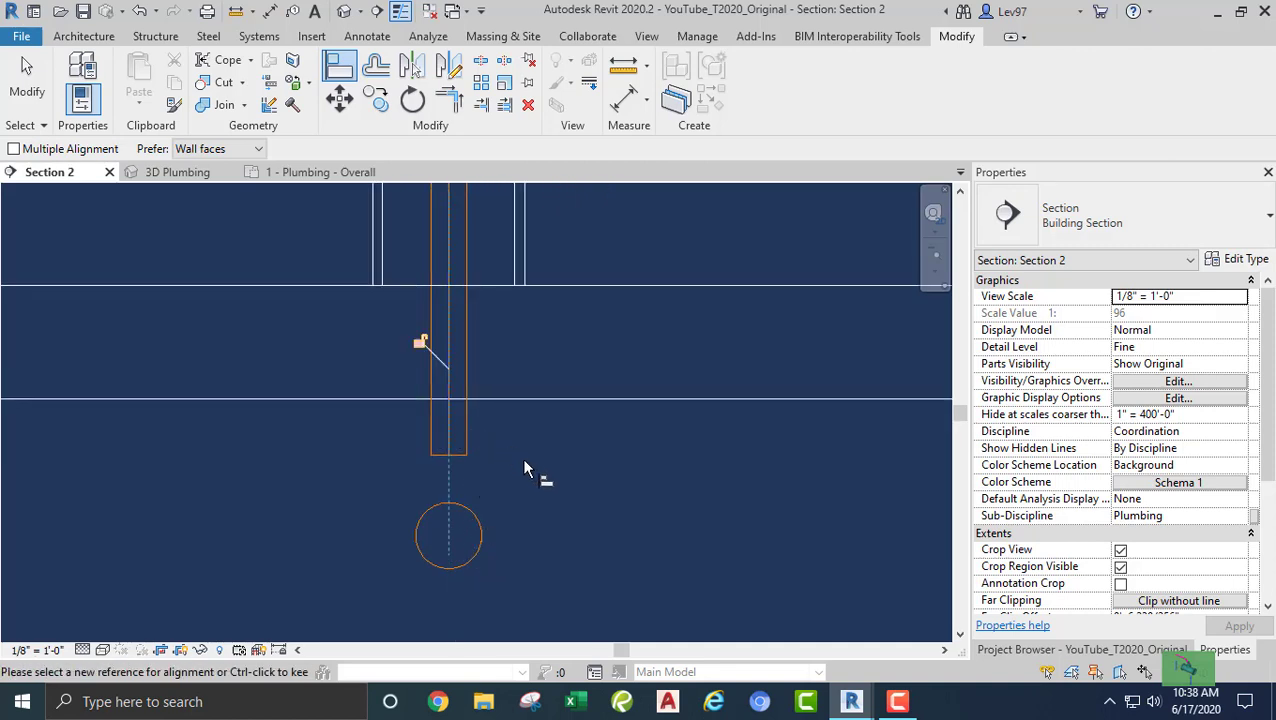
key("Escape")
scroll(518, 472, "down", 2)
middle_click_drag(517, 473, 531, 609)
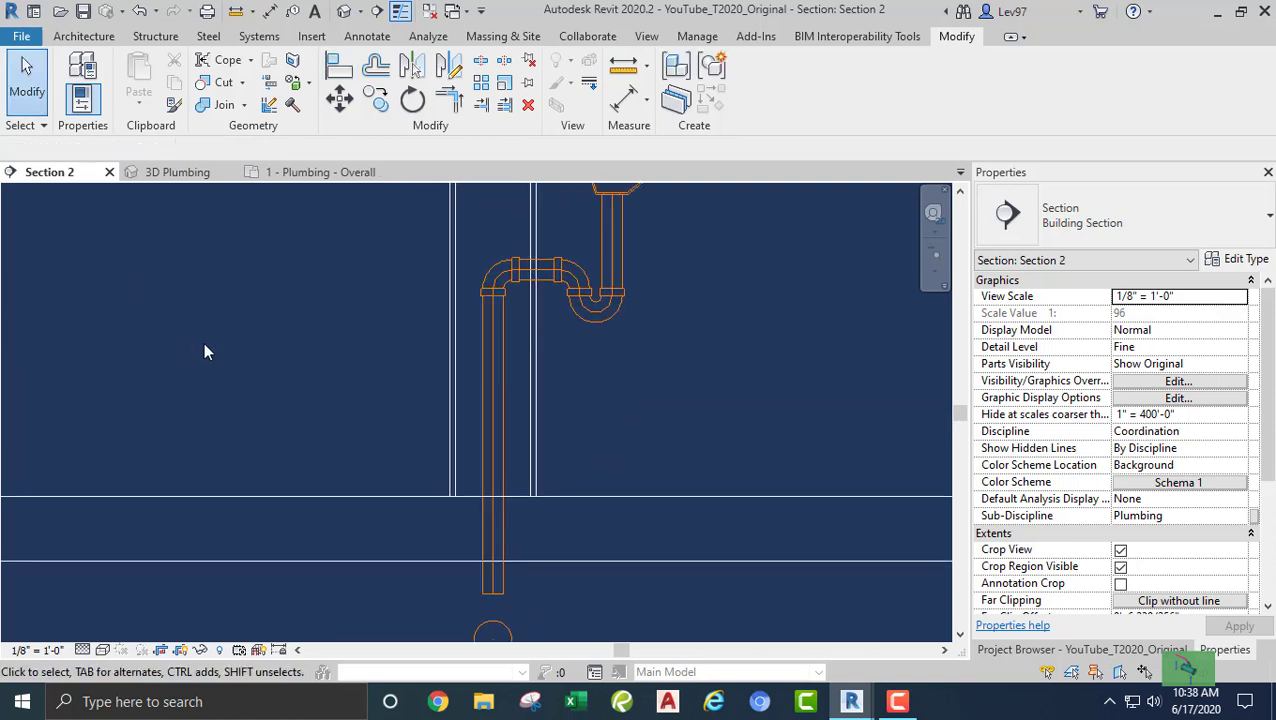
scroll(236, 389, "up", 2)
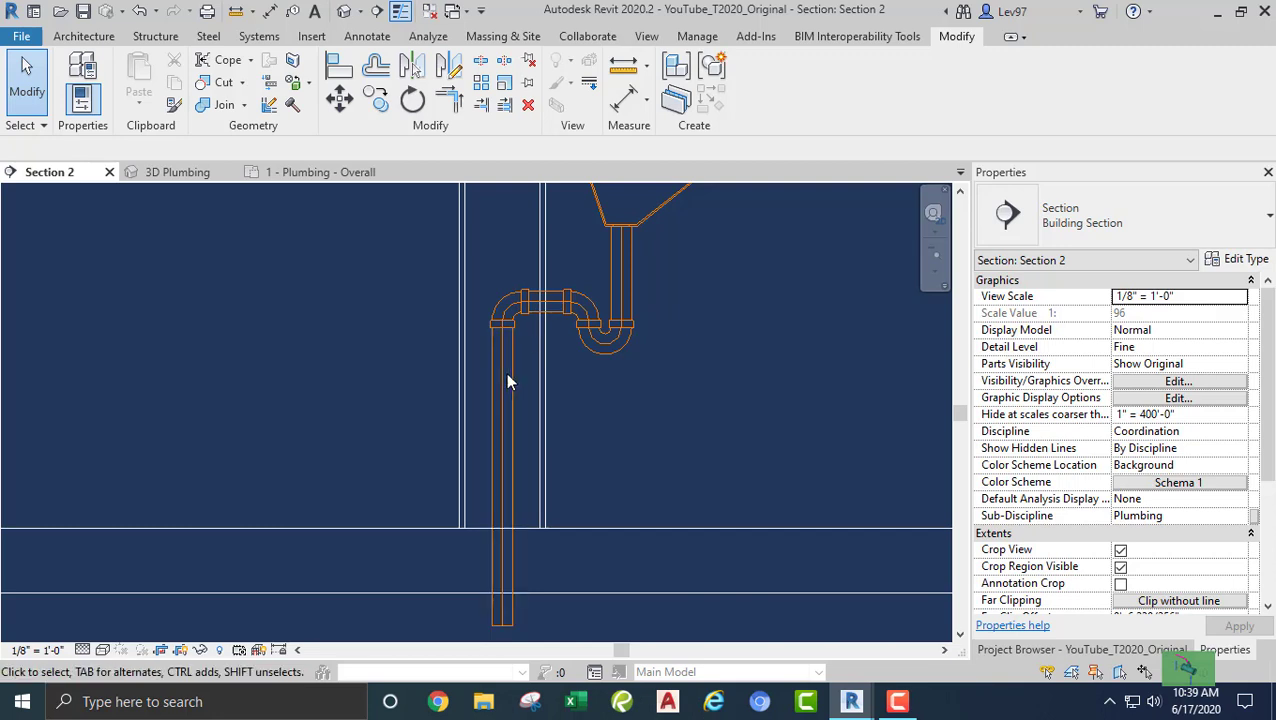
middle_click_drag(288, 367, 293, 407)
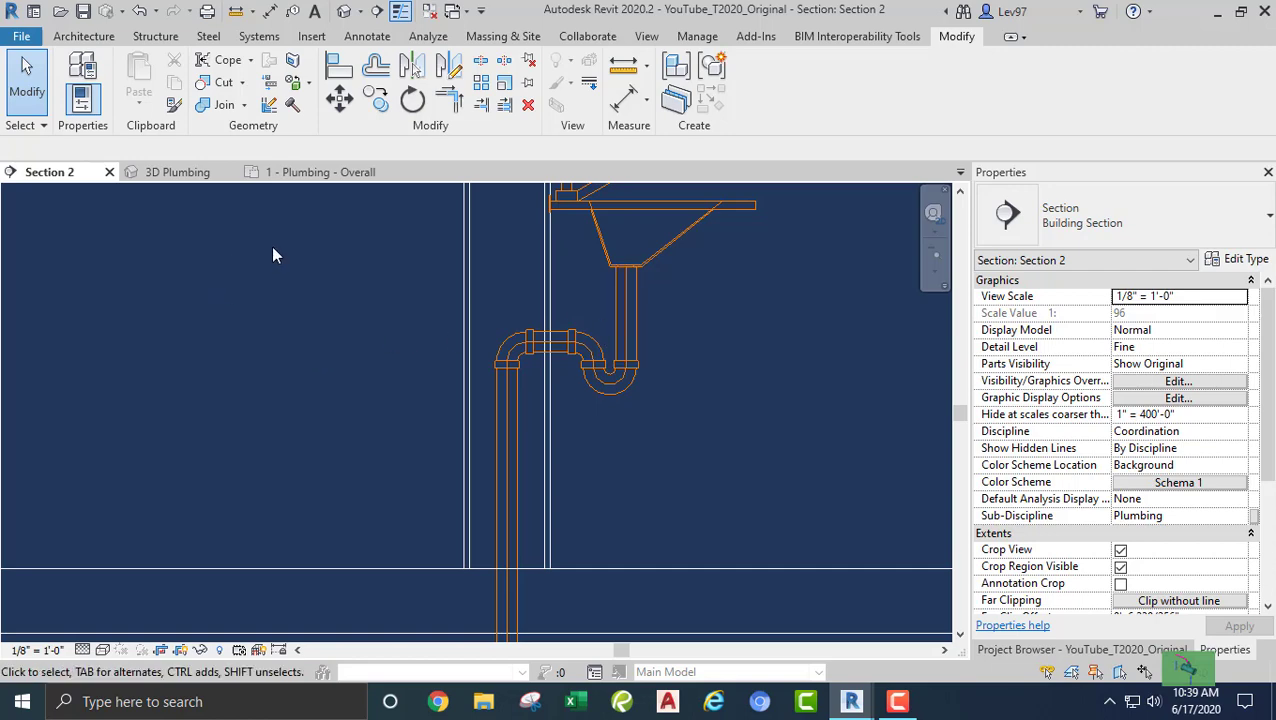
In the 1 - Plumbing - Overall floor plan, move the building section line so it cuts through the leftmost men's room lavatory
left_click(330, 172)
scroll(302, 368, "down", 1)
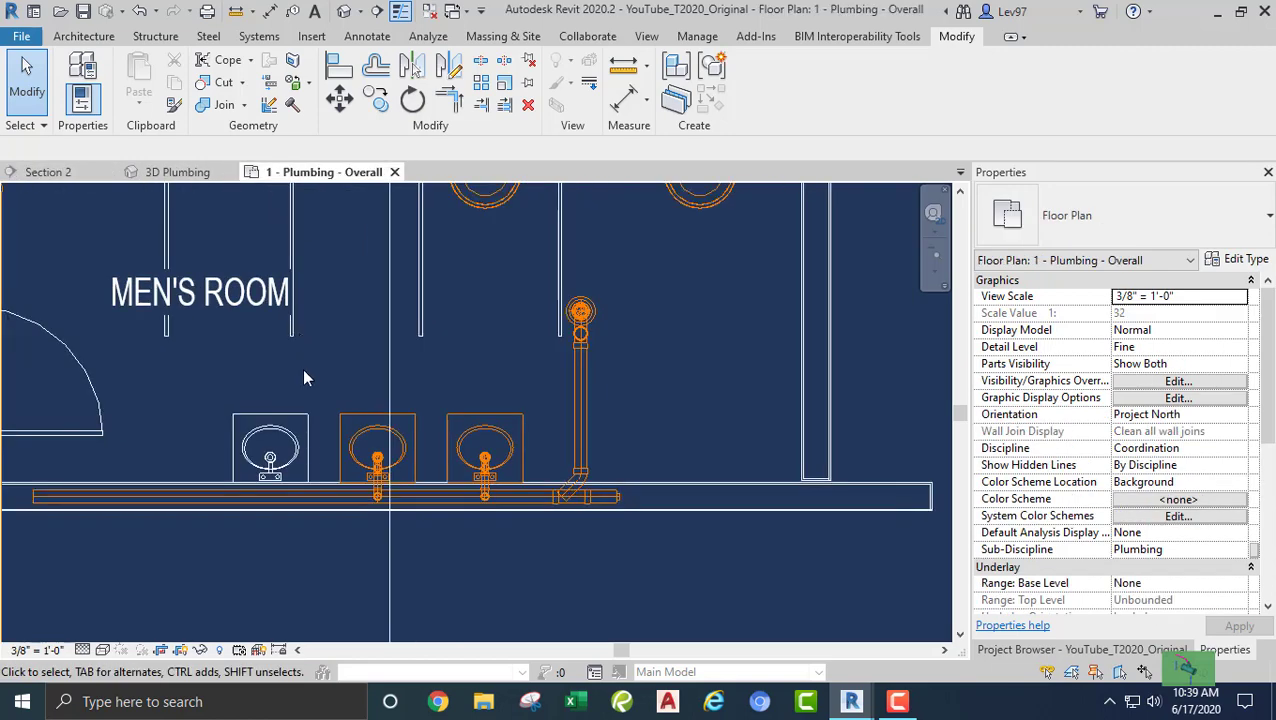
left_click(396, 366)
left_click_drag(396, 376, 290, 372)
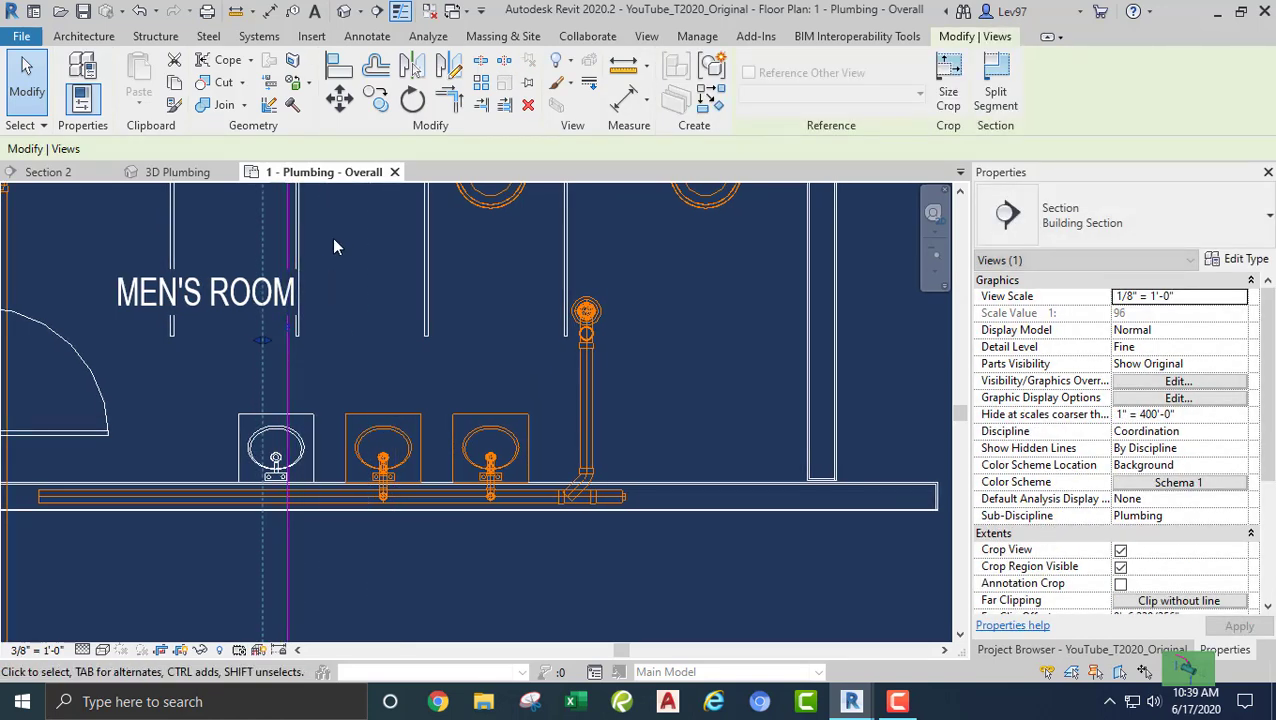
In Section 2, draw a 1 1/2" drain from the leftmost lavatory down to 1' 10", across into the wall, and down to -0' 8"
left_click(47, 172)
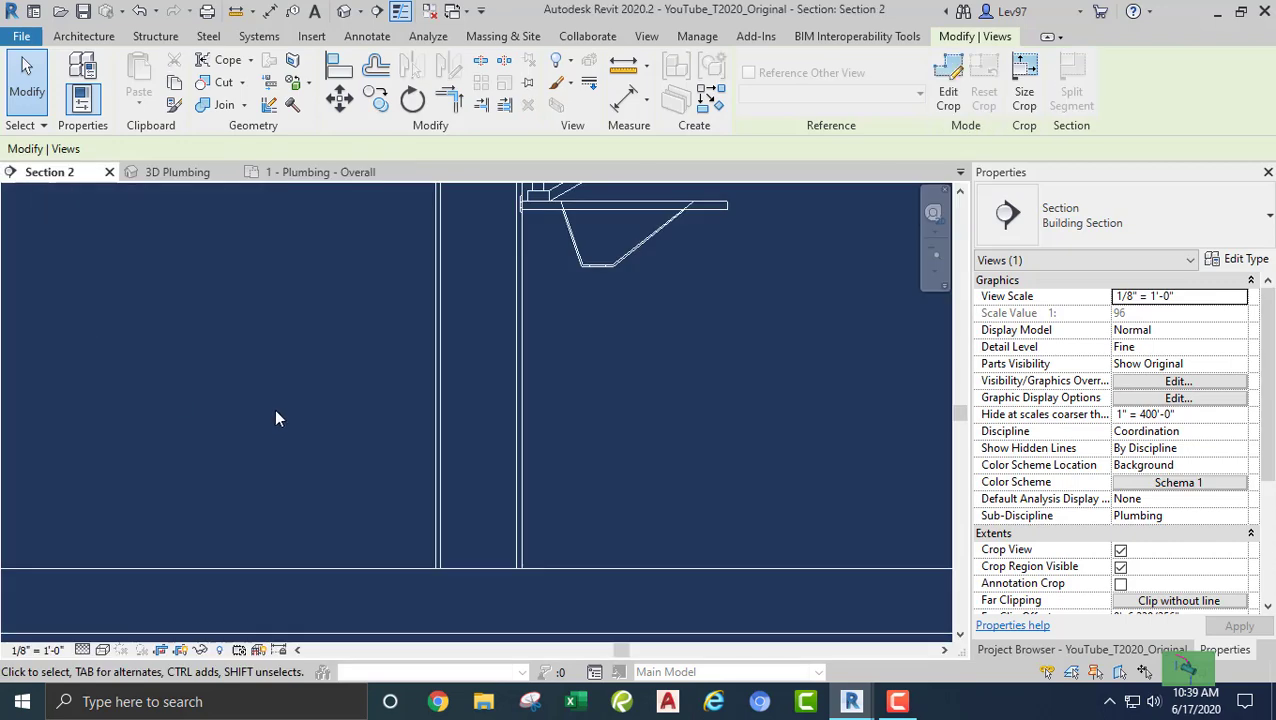
middle_click_drag(276, 419, 360, 395)
left_click(362, 376)
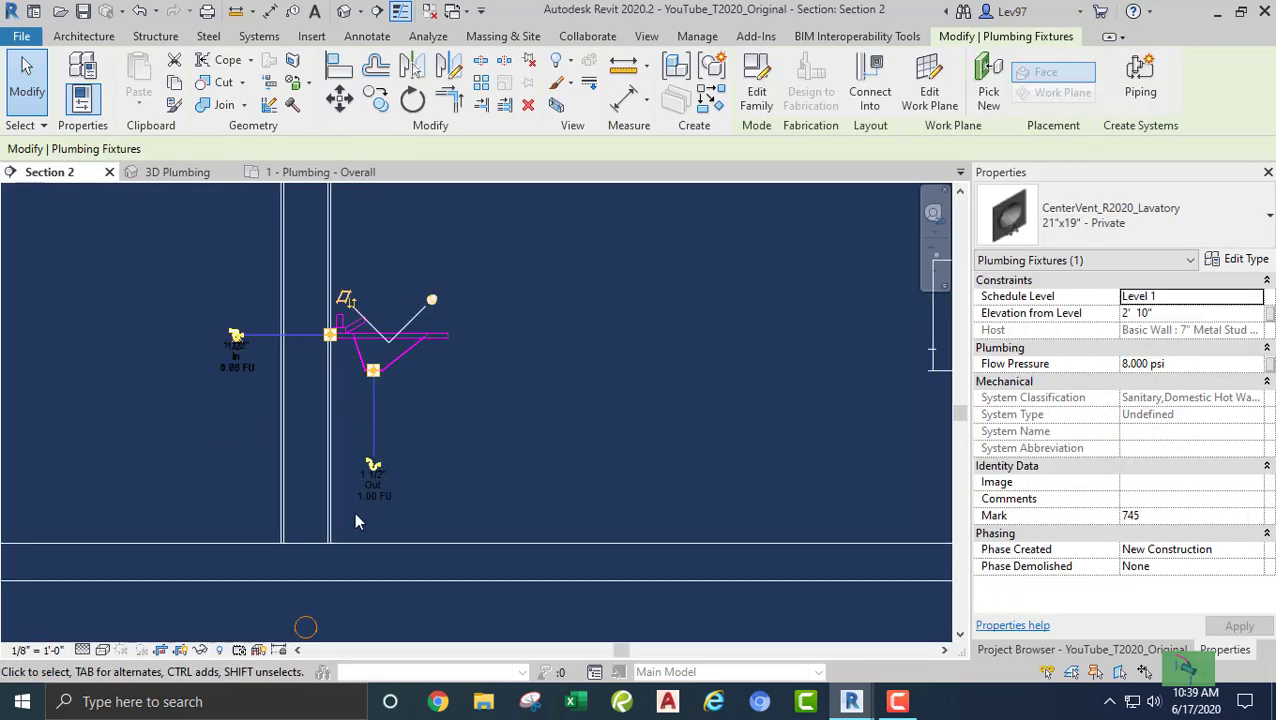
left_click(373, 467)
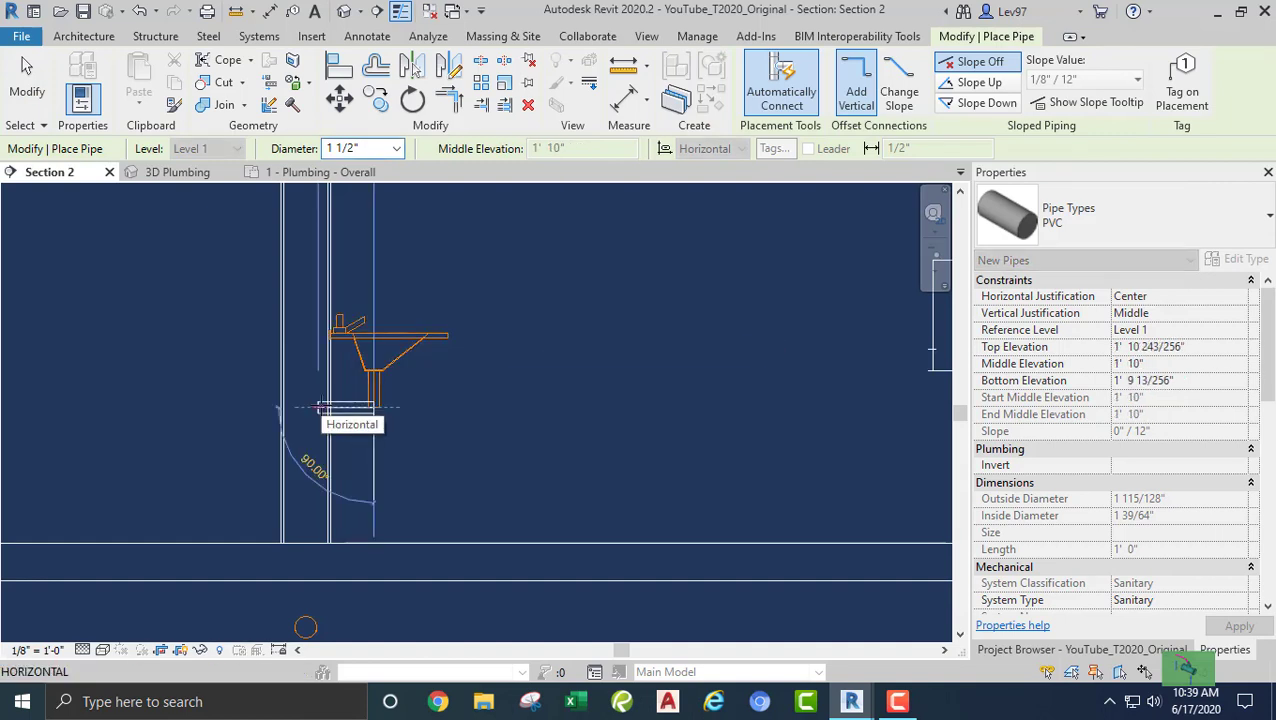
left_click(321, 594)
left_click(318, 592)
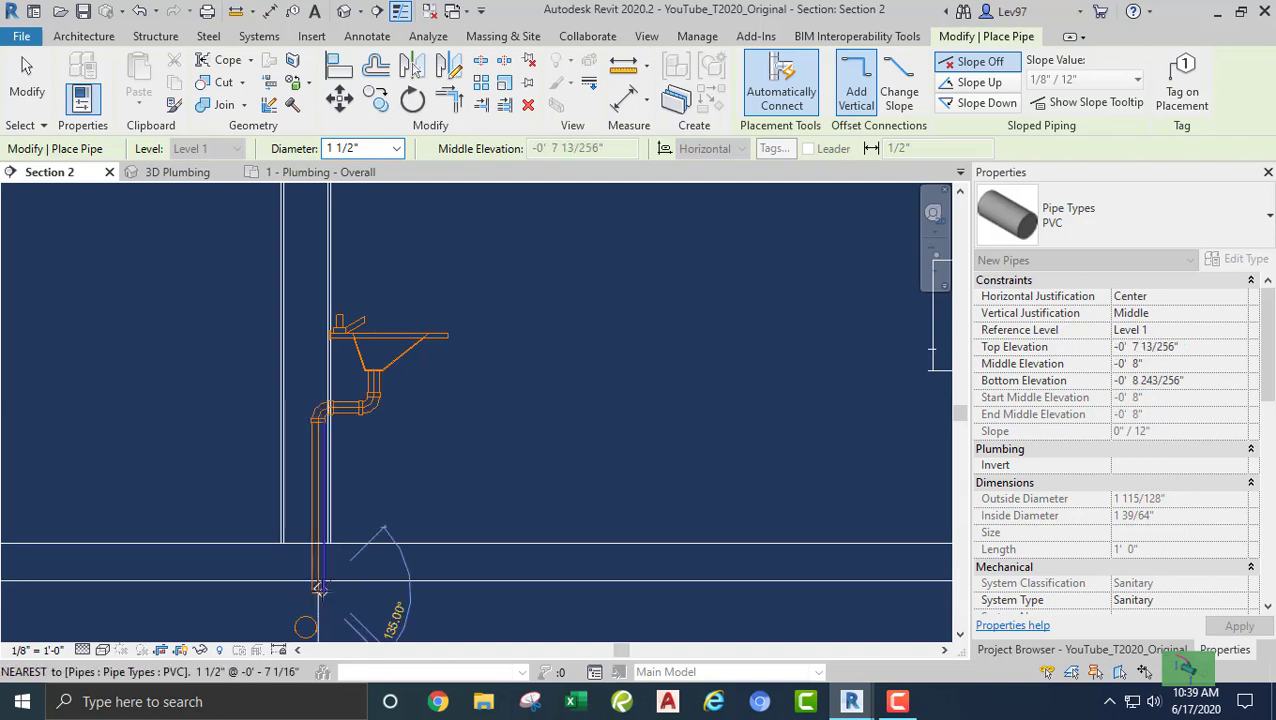
key("Escape")
key("Escape")
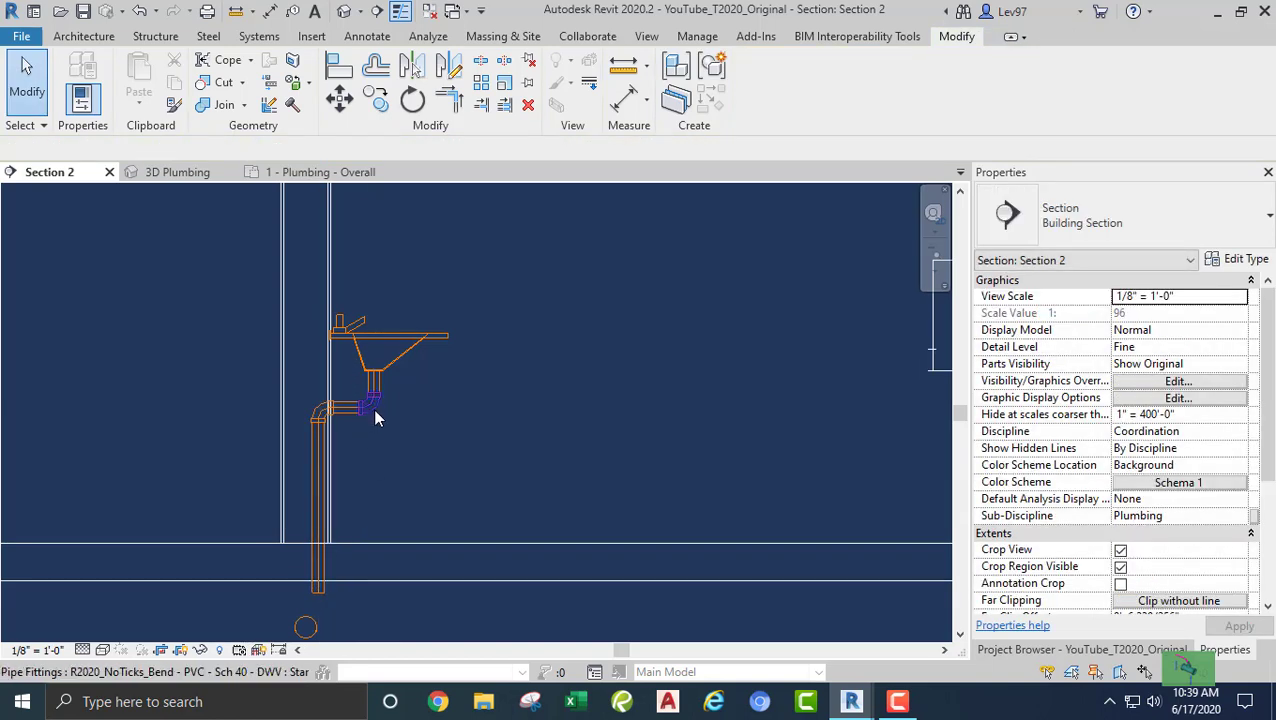
Swap the elbow below the leftmost lavatory for the R20_Trap P - PVC - Sch 40 - DWV Standard P-trap
left_click(372, 412)
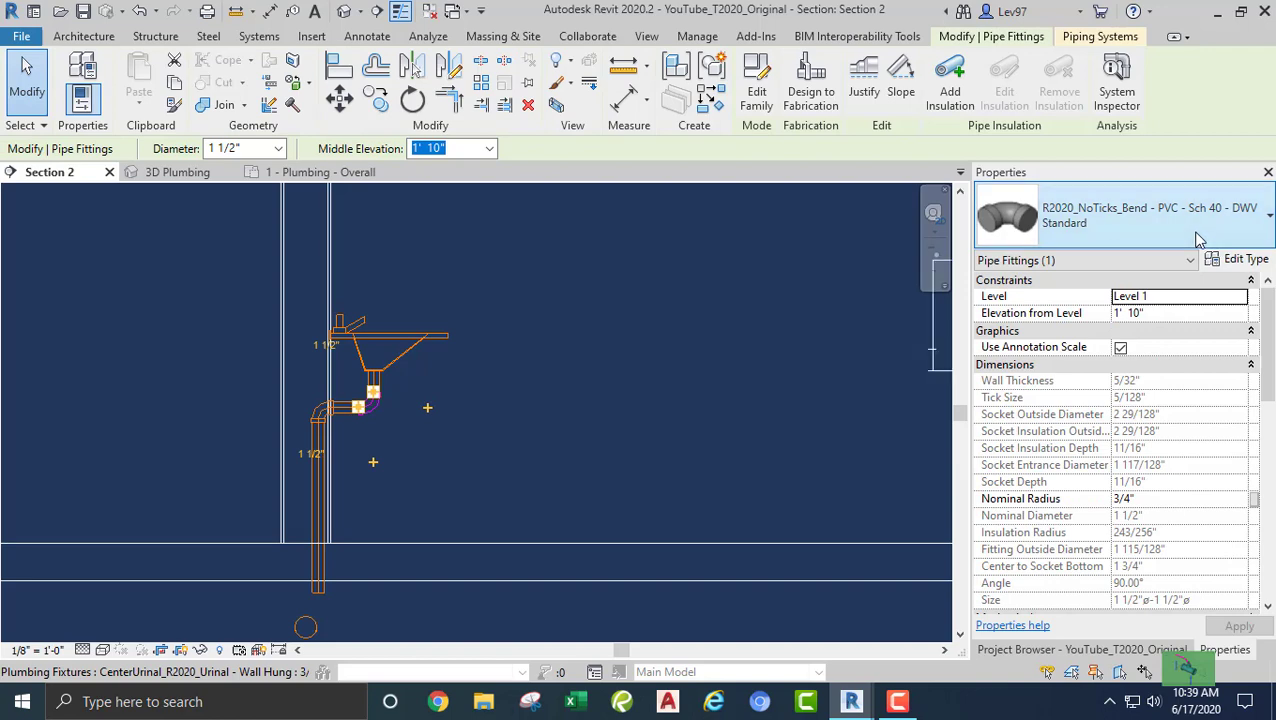
left_click(1197, 232)
left_click(1022, 396)
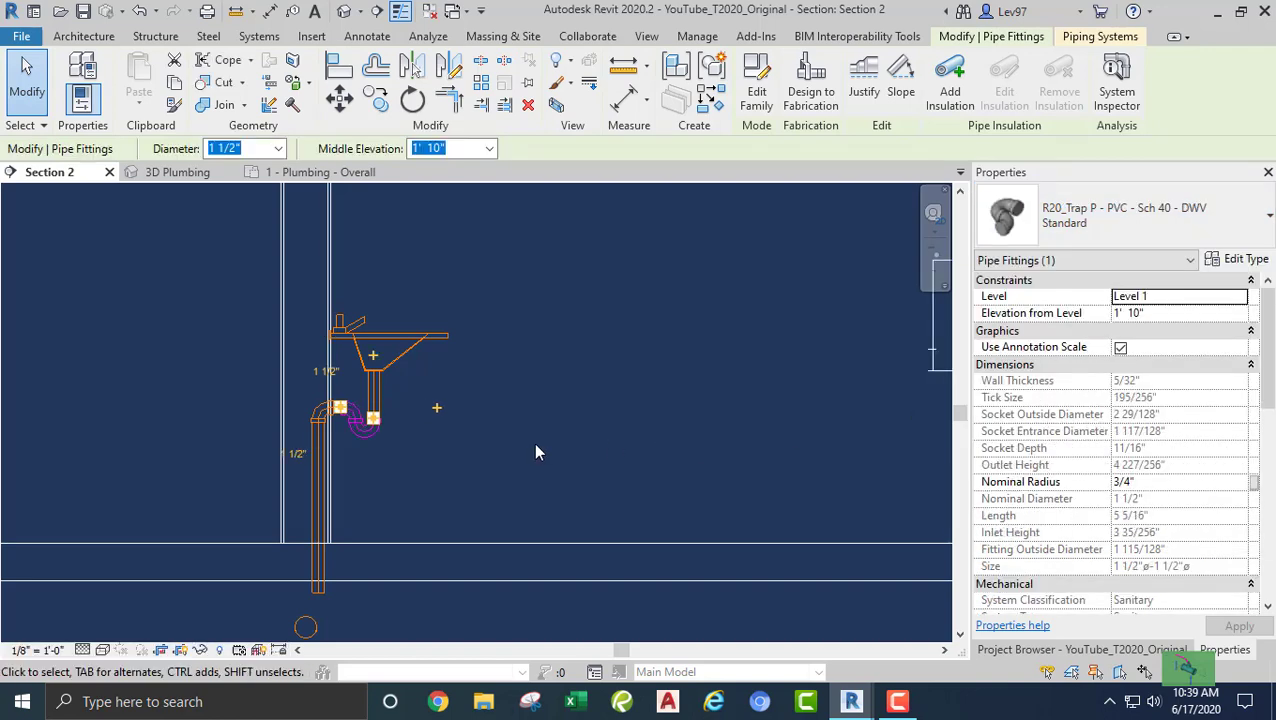
left_click(481, 465)
Align the leftmost lavatory's vertical drain pipe centerline with the center of the sanitary main below the floor
middle_click_drag(465, 484, 576, 392)
scroll(418, 550, "up", 3)
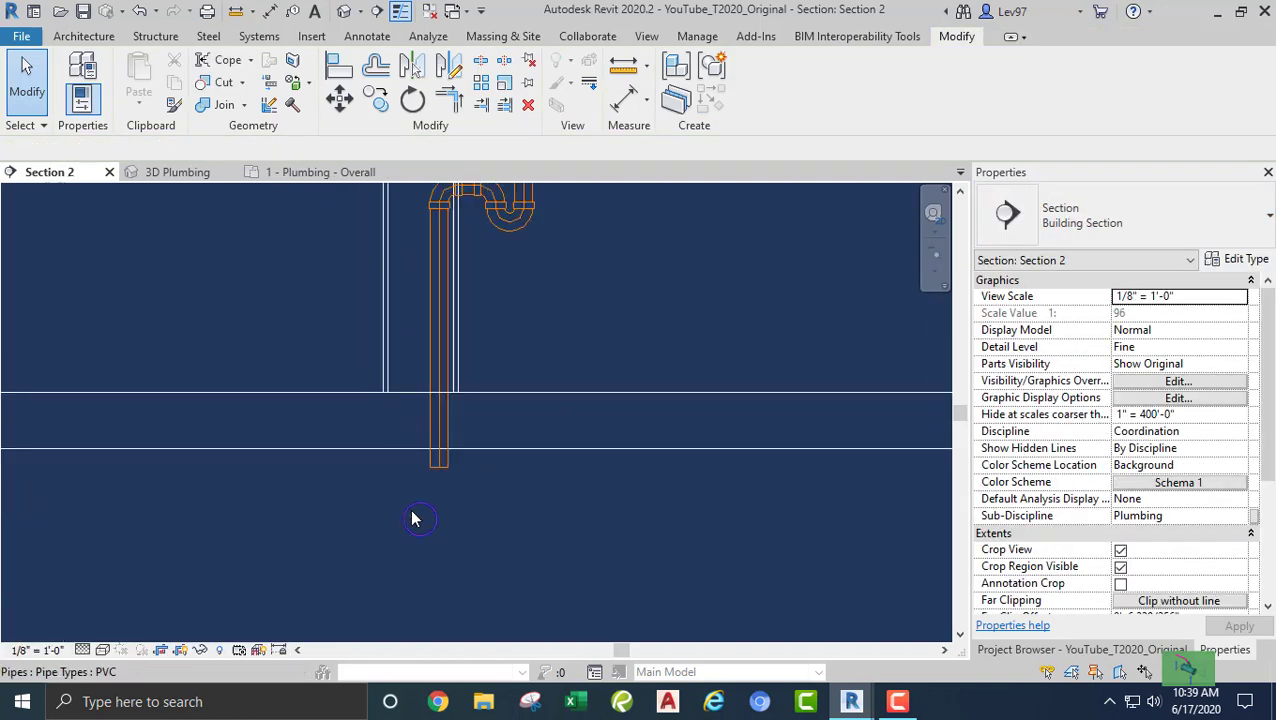
scroll(370, 458, "up", 2)
middle_click_drag(365, 461, 443, 537)
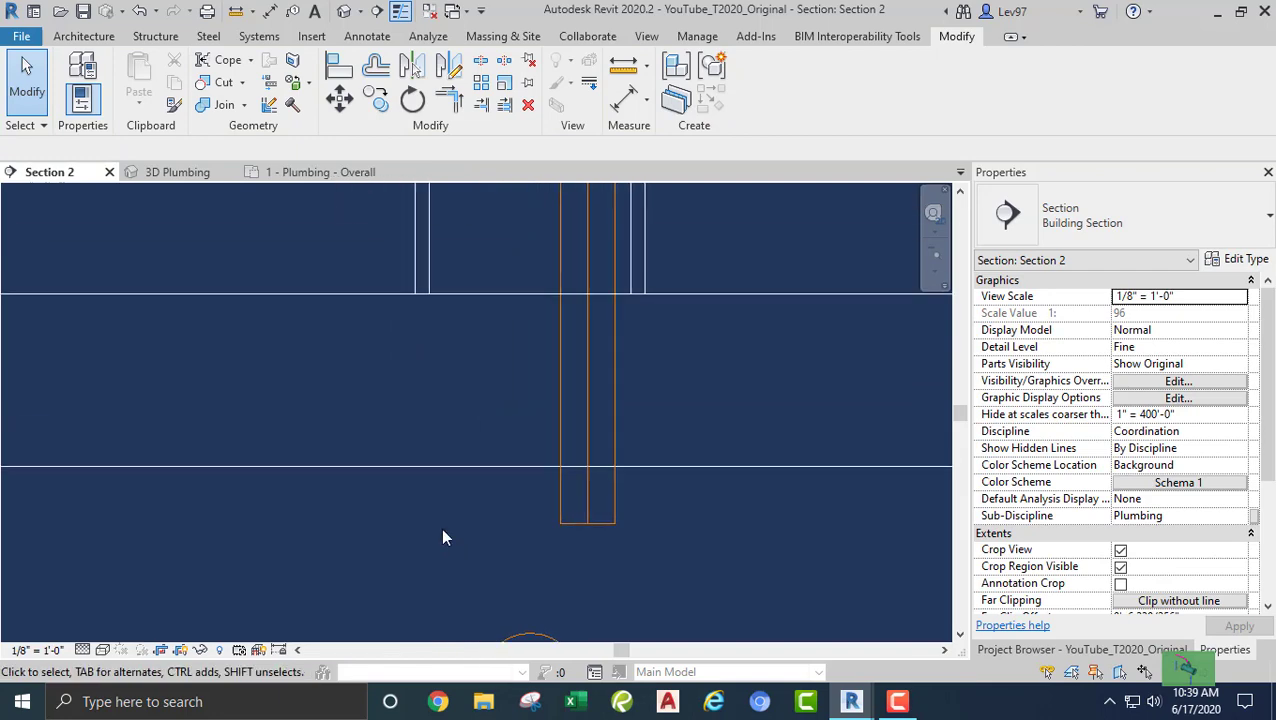
left_click(340, 68)
middle_click_drag(451, 331, 453, 220)
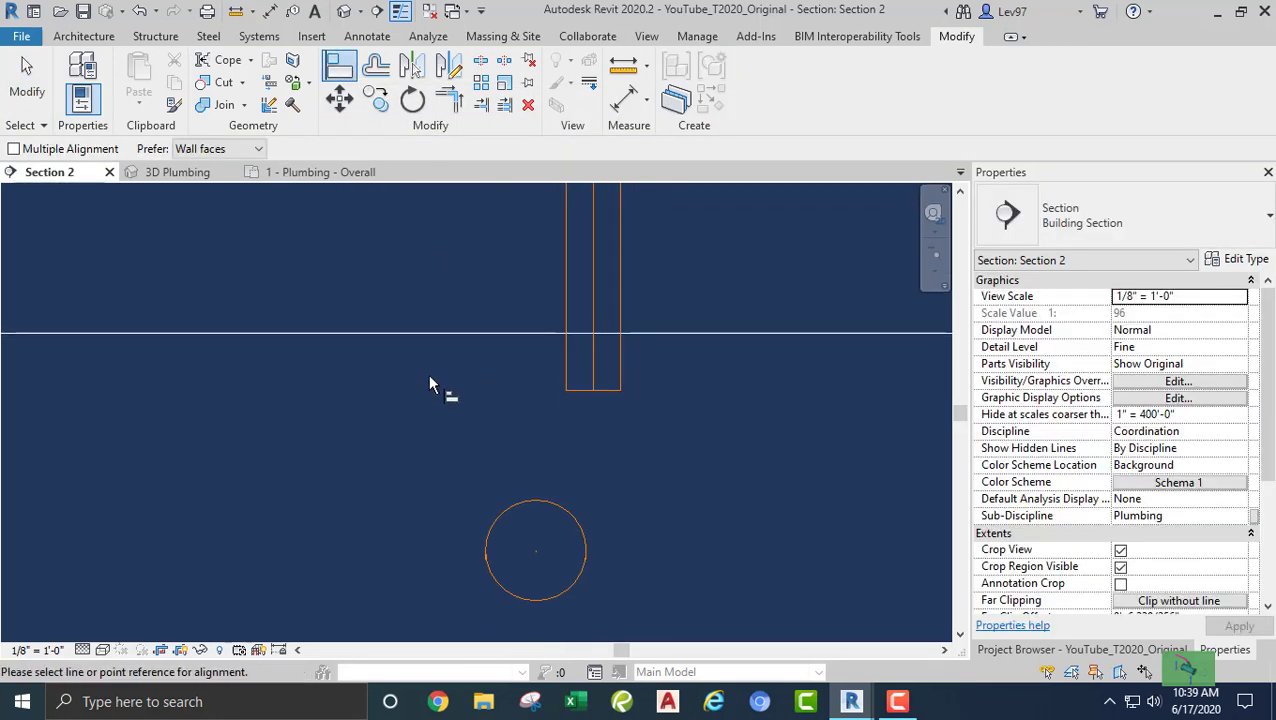
left_click(488, 540)
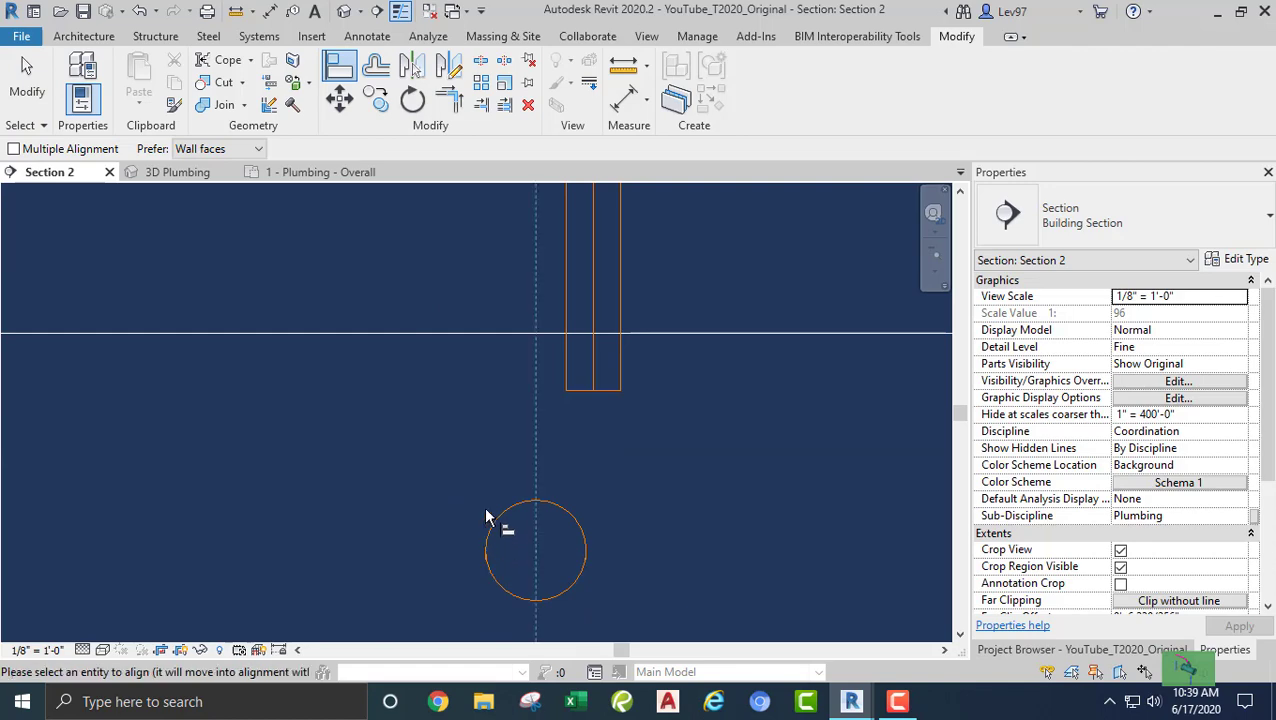
left_click(591, 351)
key("Escape")
scroll(365, 452, "down", 1)
scroll(364, 453, "down", 1)
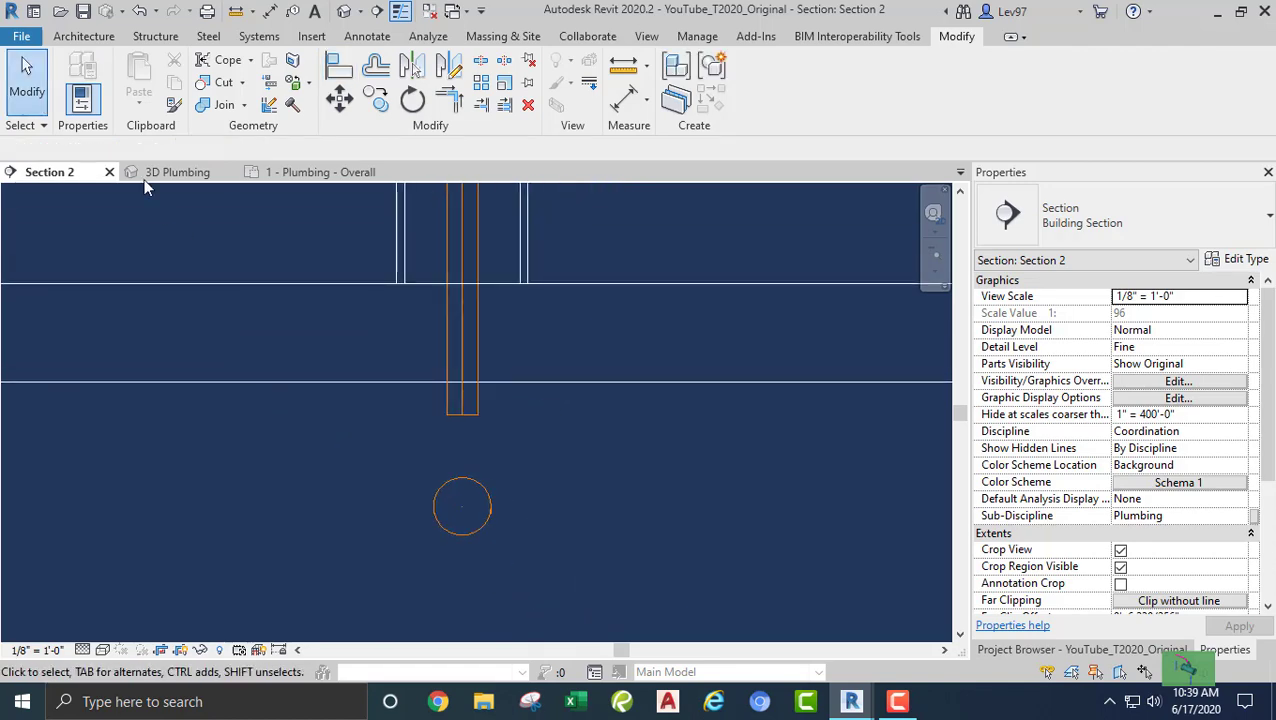
In the 3D Plumbing view, set the diameter of all three lavatories' vertical drain pipes to 2"
left_click(160, 172)
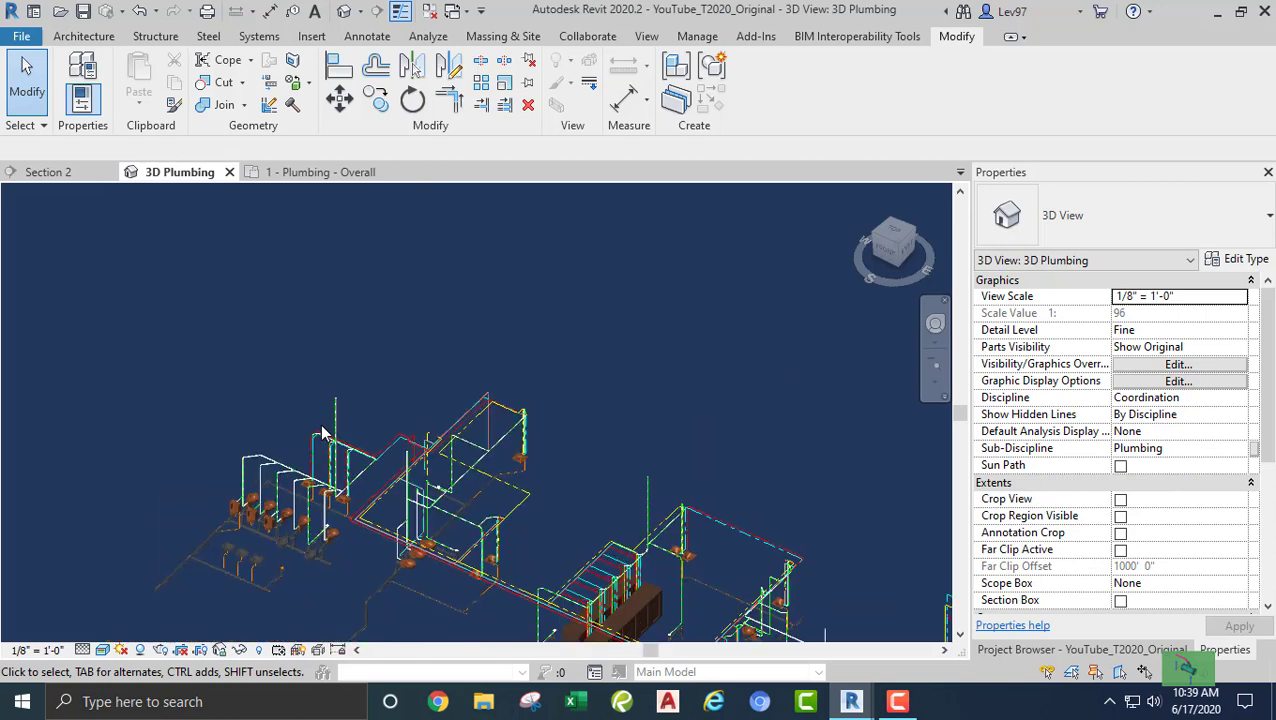
scroll(365, 441, "up", 5)
scroll(385, 438, "up", 4)
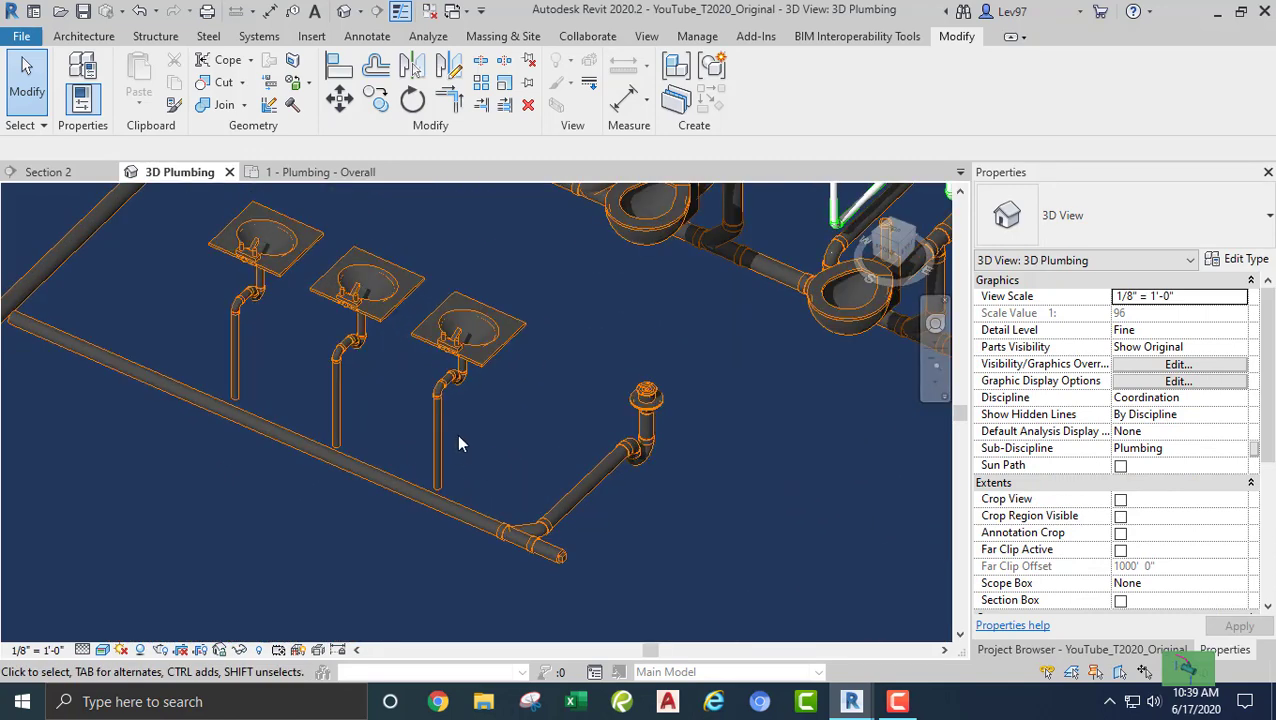
left_click(437, 438)
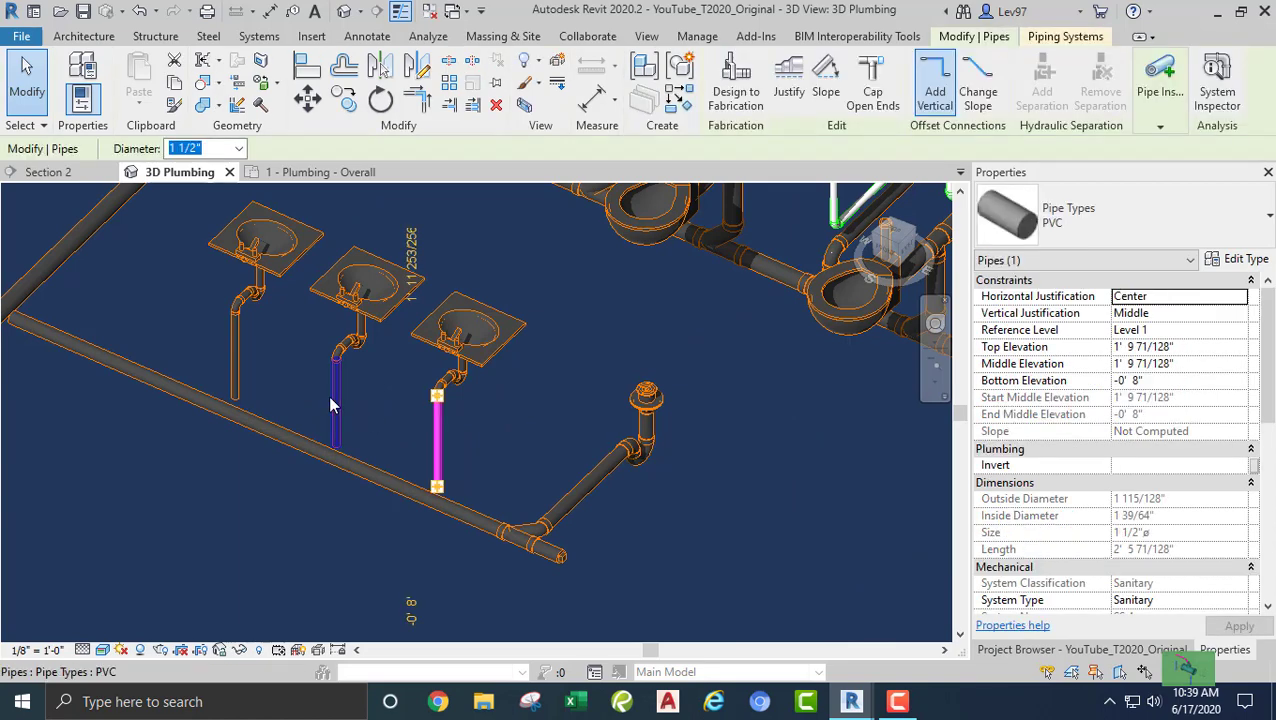
left_click(338, 404, "ctrl")
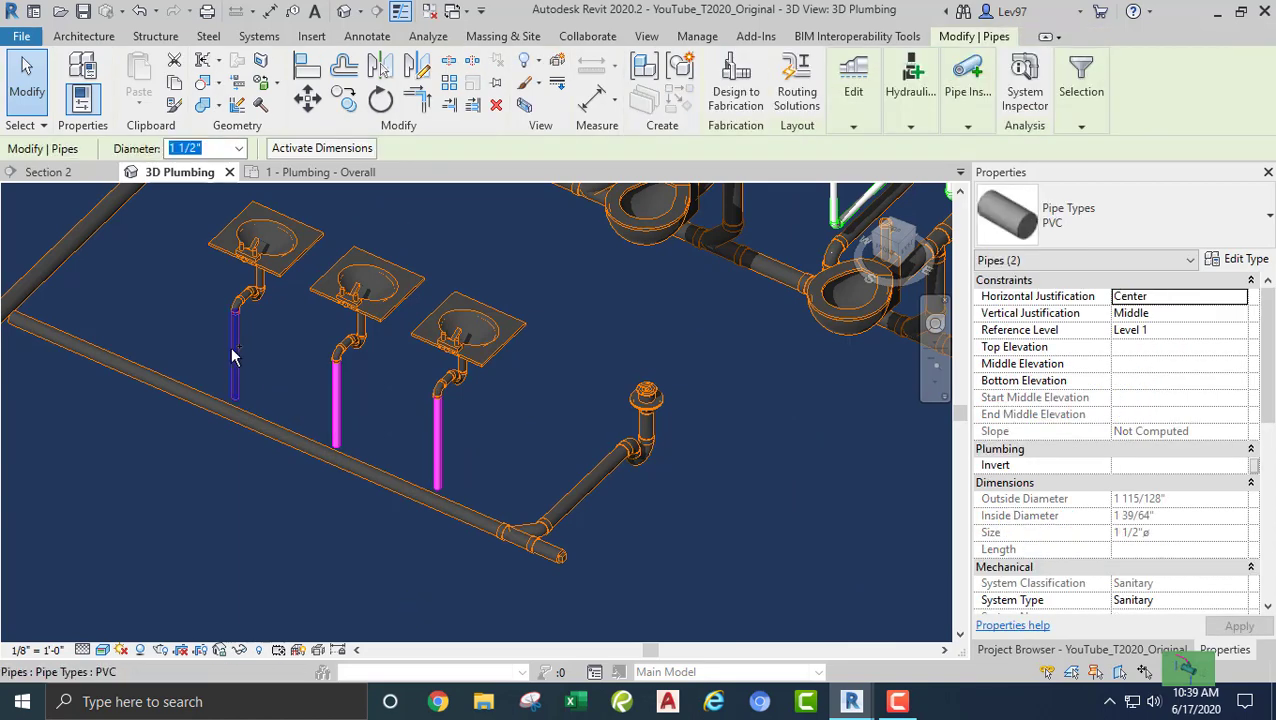
left_click(234, 350, "ctrl")
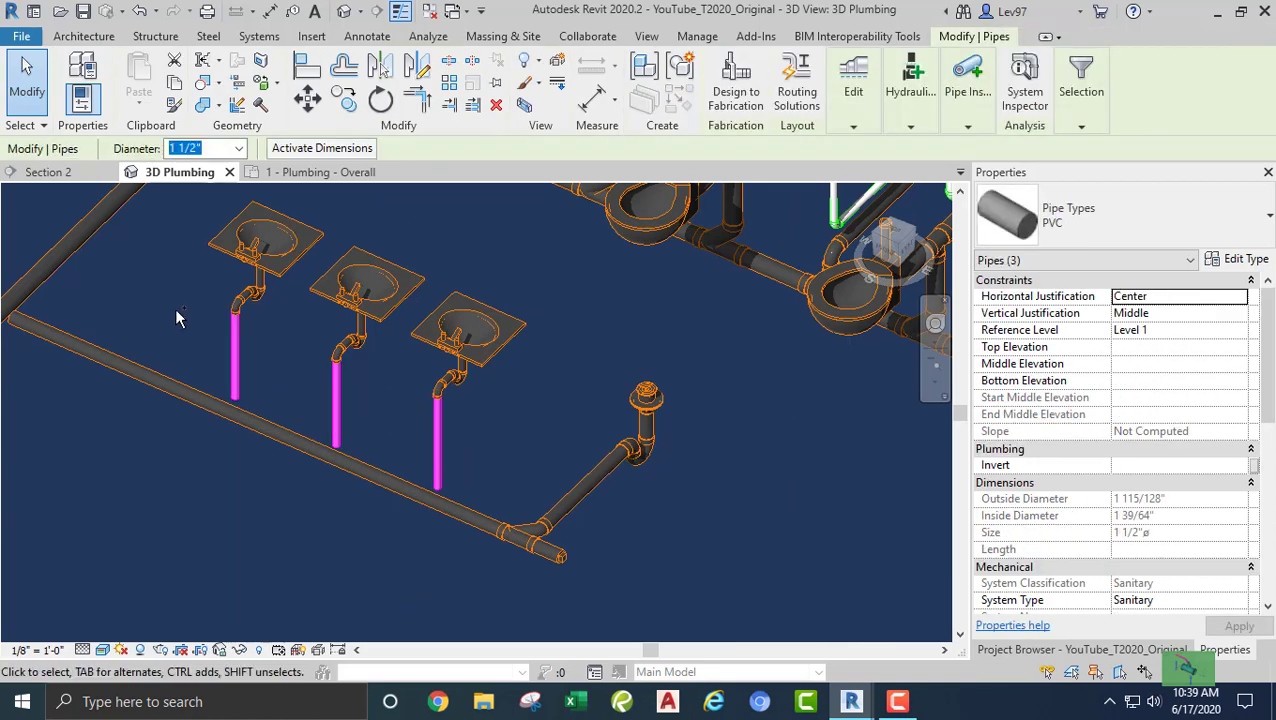
left_click(239, 148)
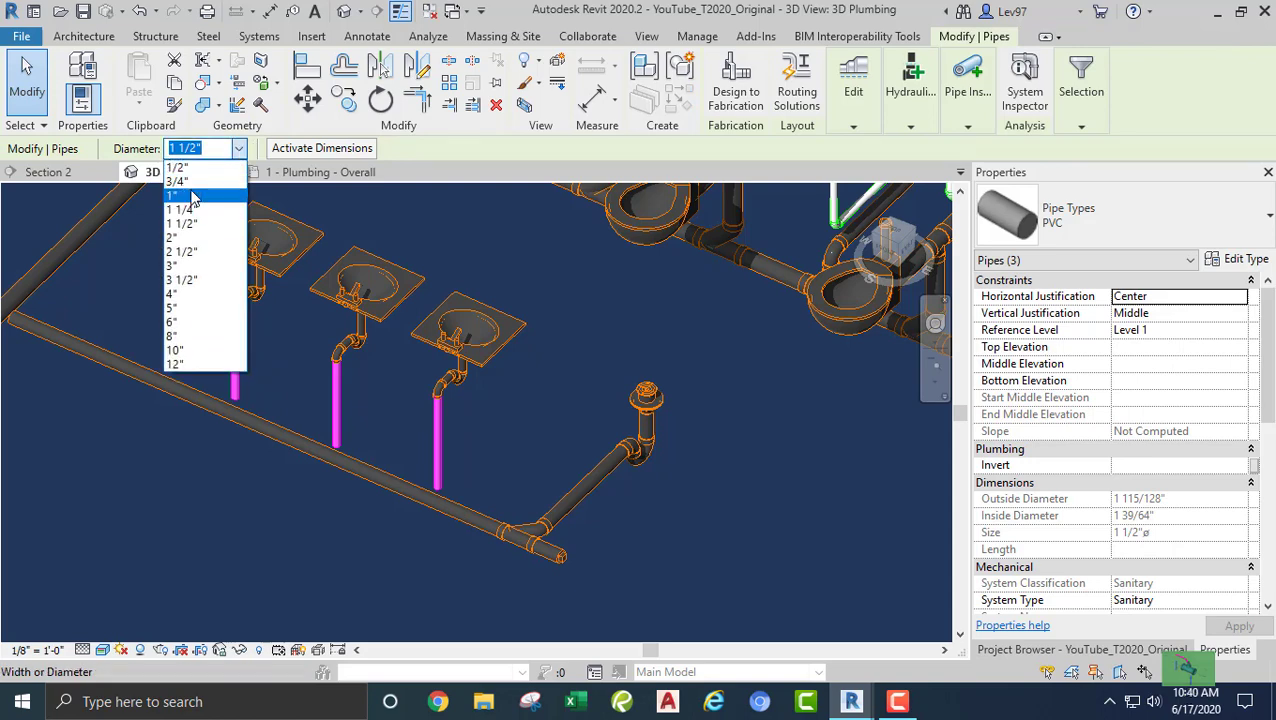
left_click(190, 251)
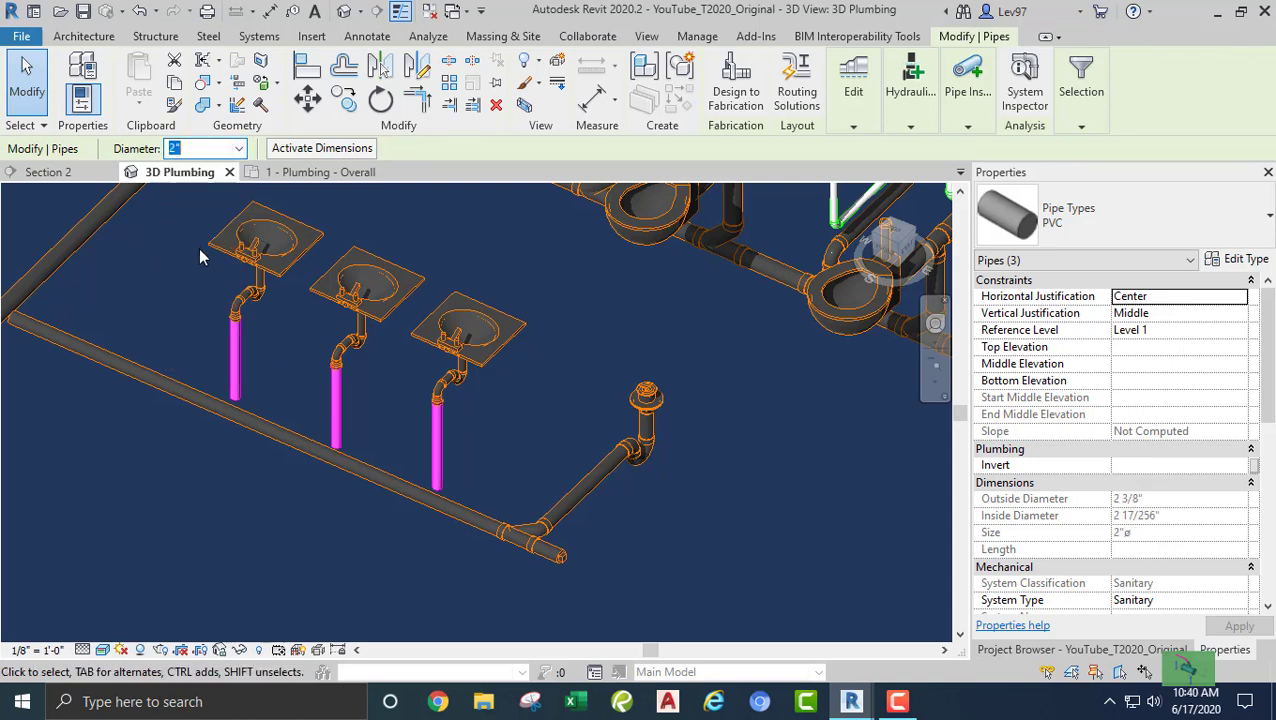
Set the PVC pipe type's junction routing preference to R2020_NoTicks_Wye Combination with 8th Bend - PVC - Sch 40 - DWV: Standard
left_click(195, 311)
middle_click_drag(193, 302, 176, 278)
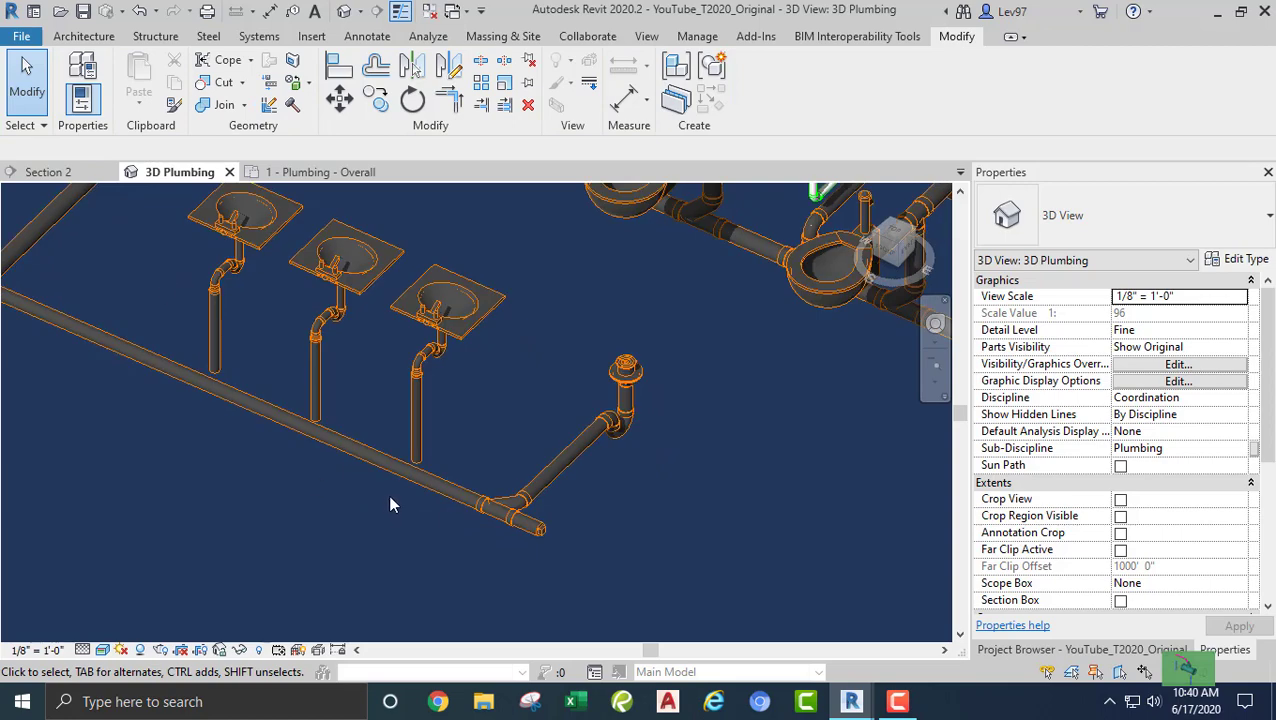
left_click(416, 424)
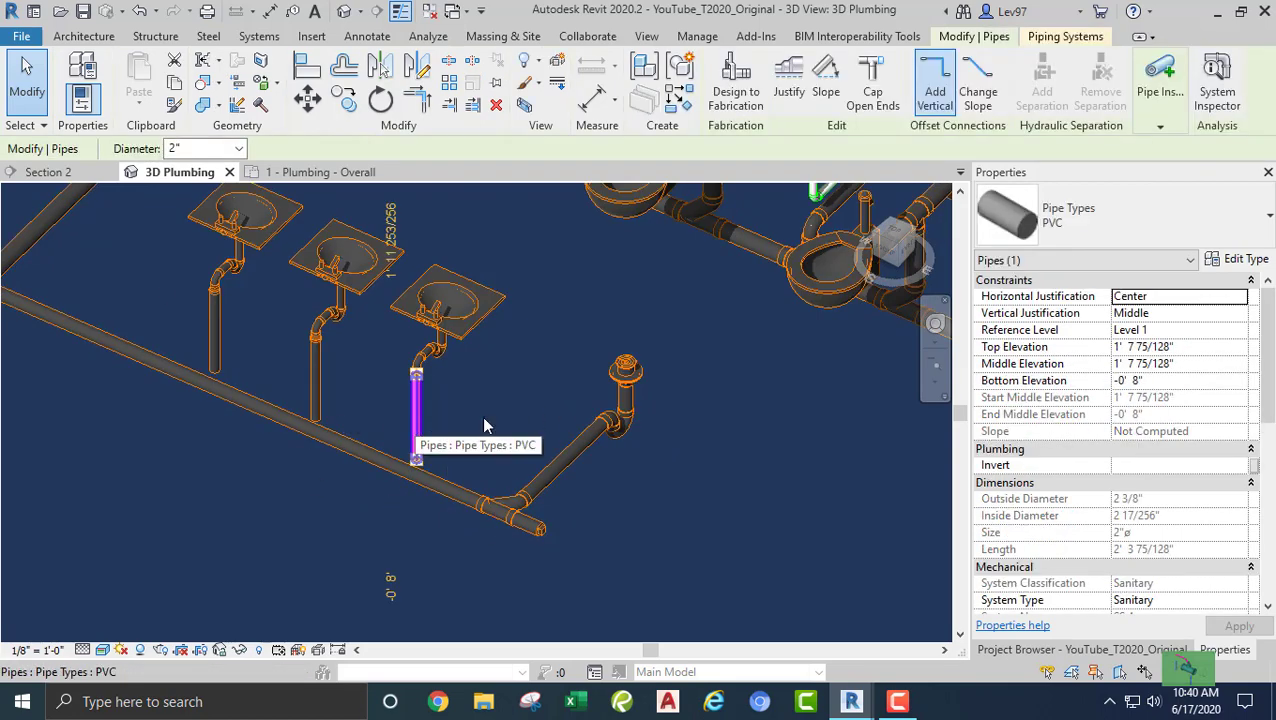
left_click(1240, 261)
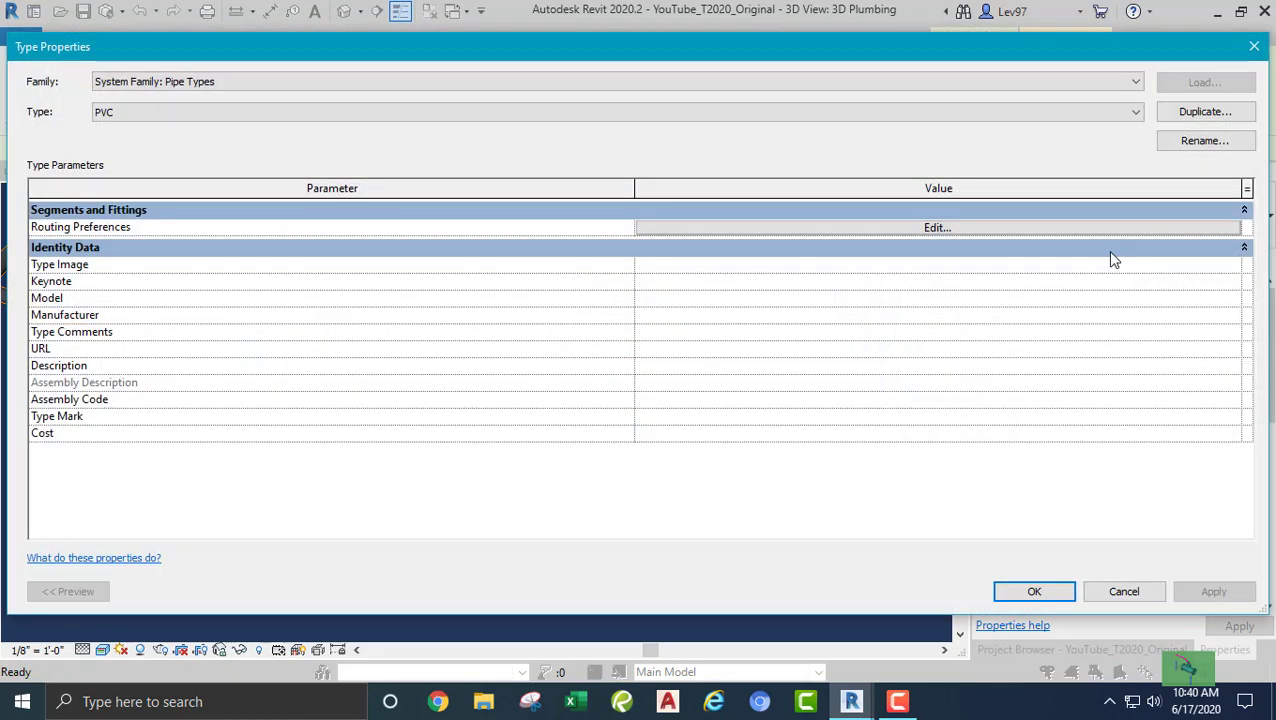
left_click(1066, 228)
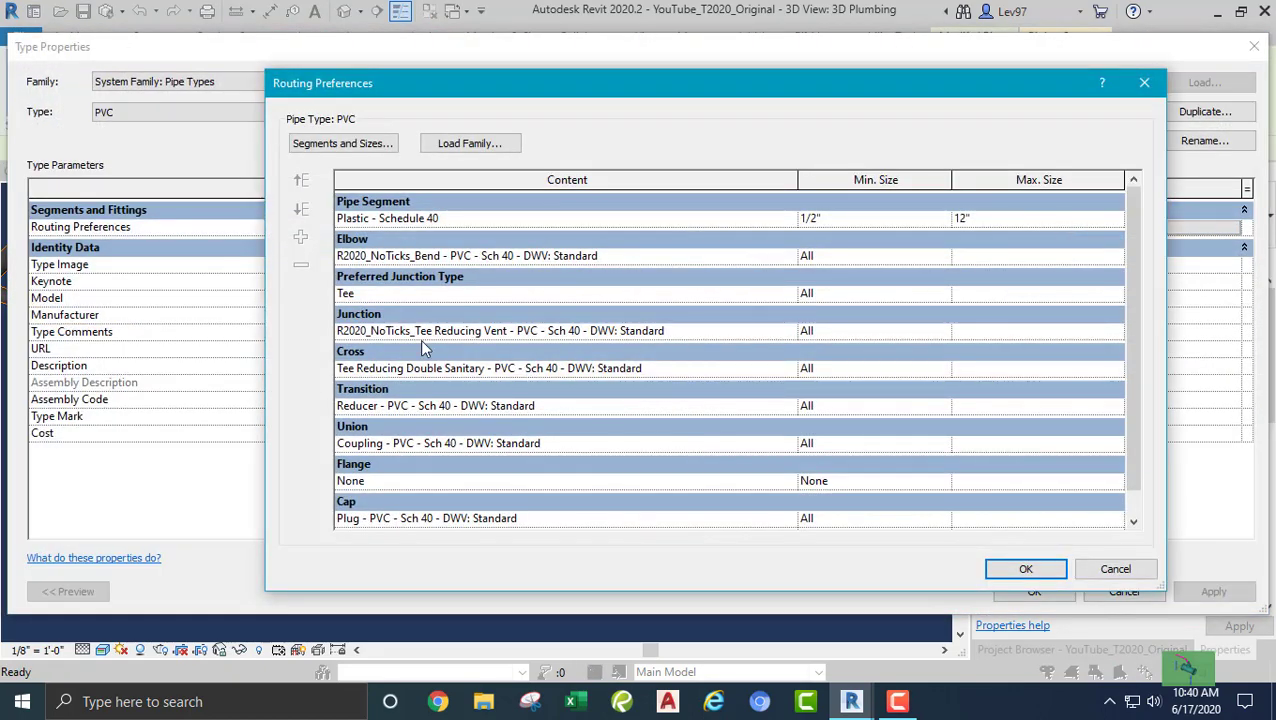
left_click(696, 332)
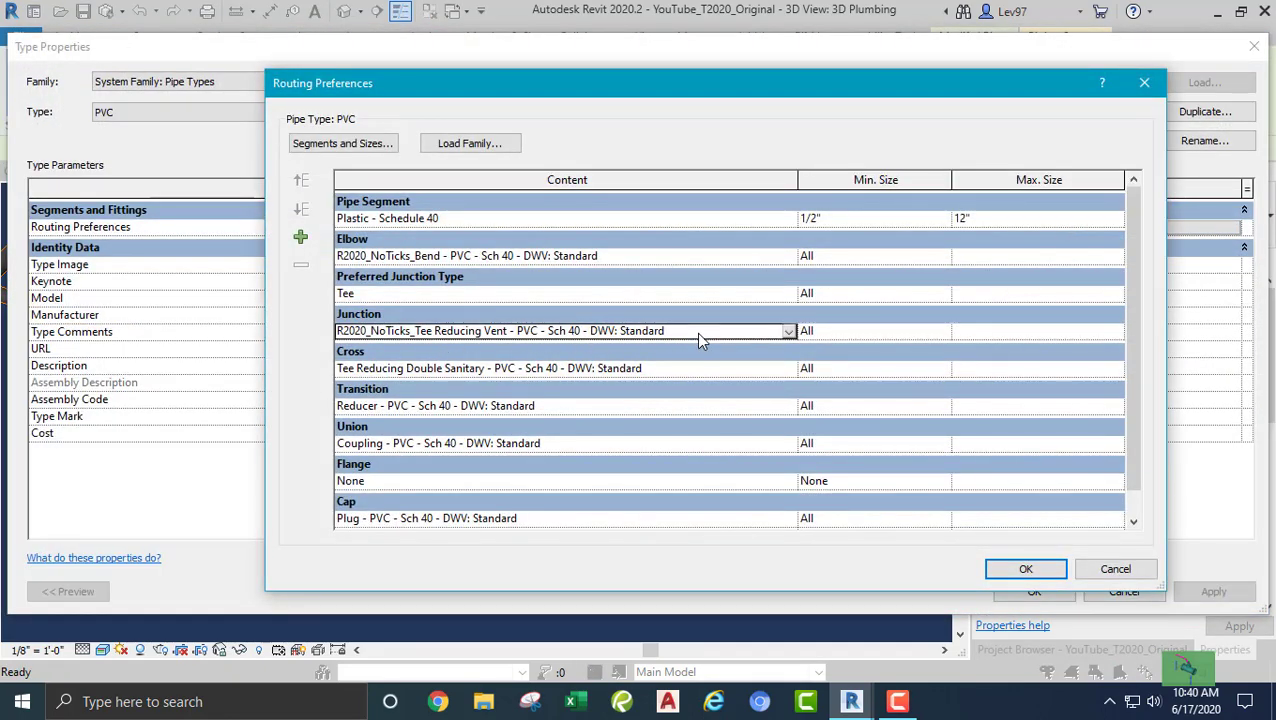
left_click(788, 331)
left_click(504, 377)
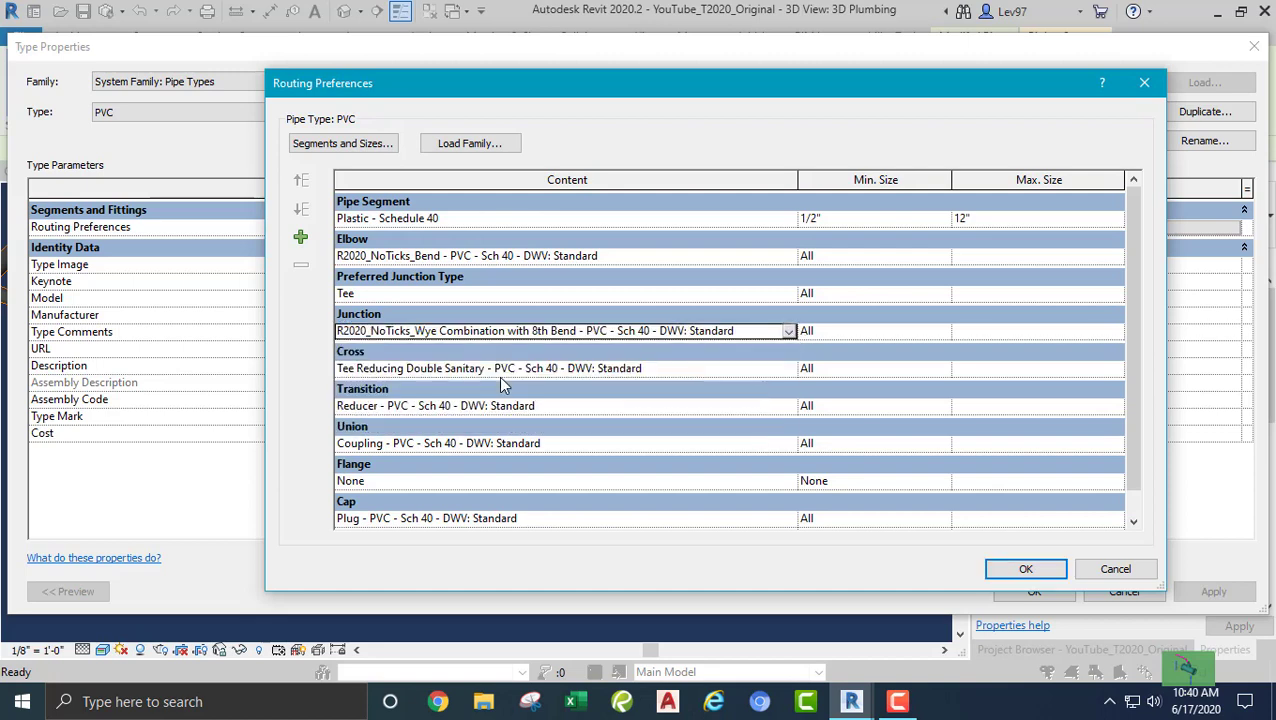
left_click(1028, 569)
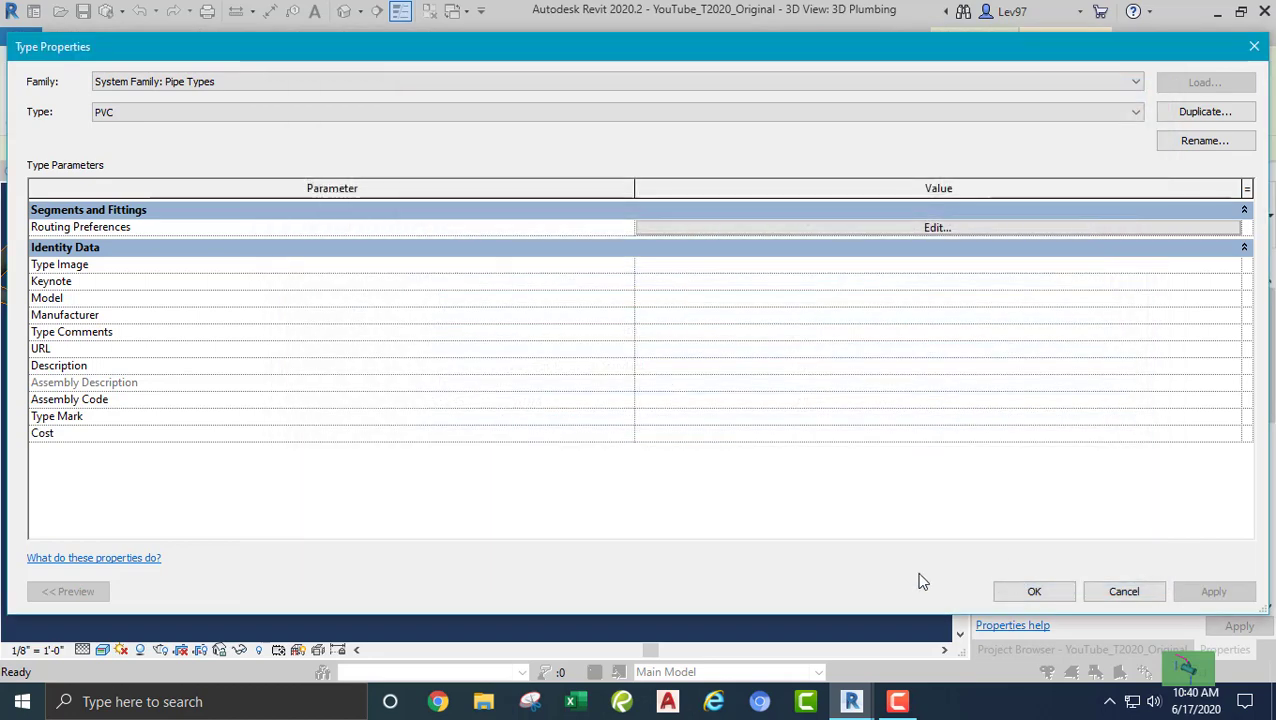
left_click(1036, 592)
left_click(357, 533)
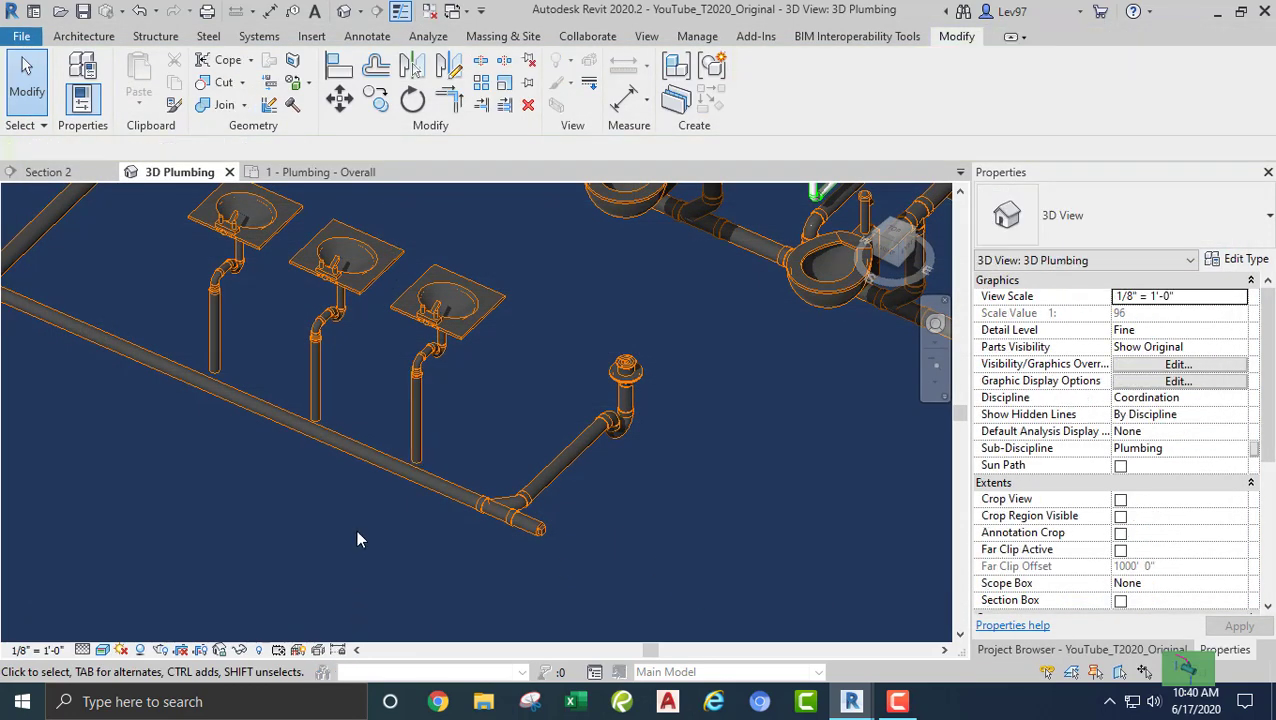
Extend the vertical drain of the lavatory nearest the floor drain into the sanitary main with Trim/Extend Single Element
middle_click_drag(322, 498, 126, 363, "shift")
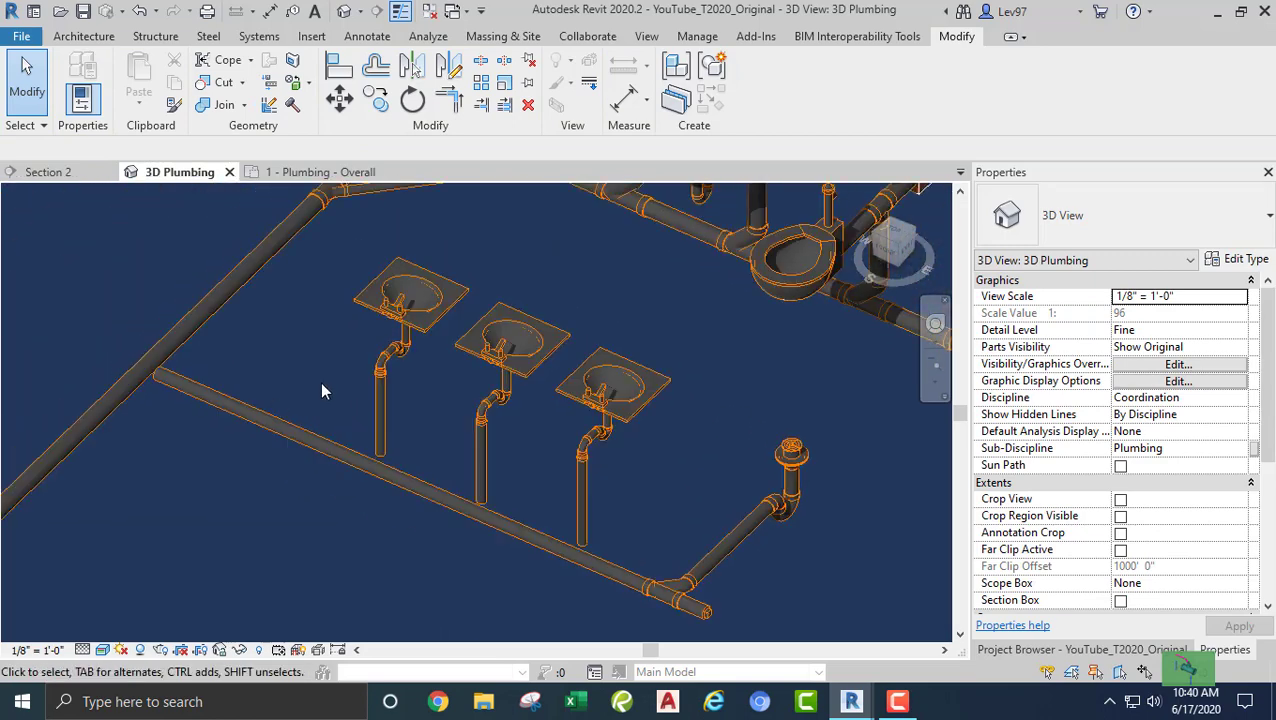
middle_click_drag(322, 391, 310, 359, "shift")
middle_click_drag(399, 456, 518, 470, "shift")
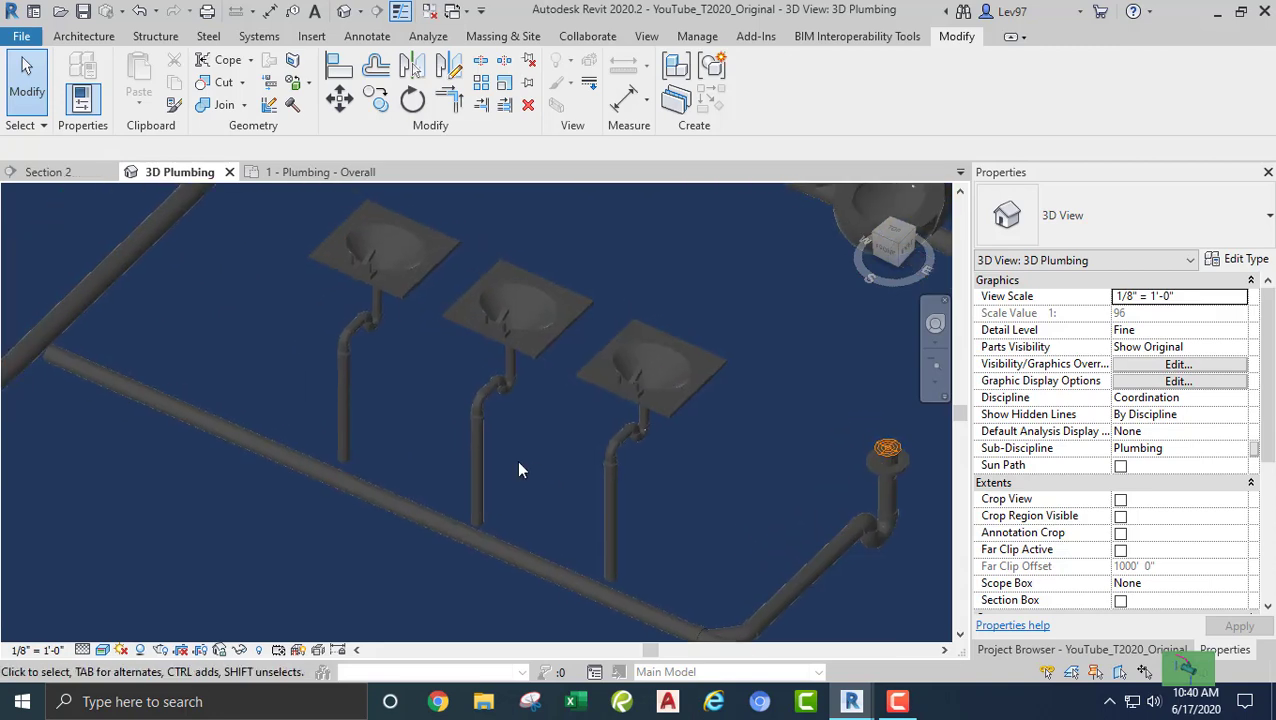
left_click(481, 104)
left_click(403, 513)
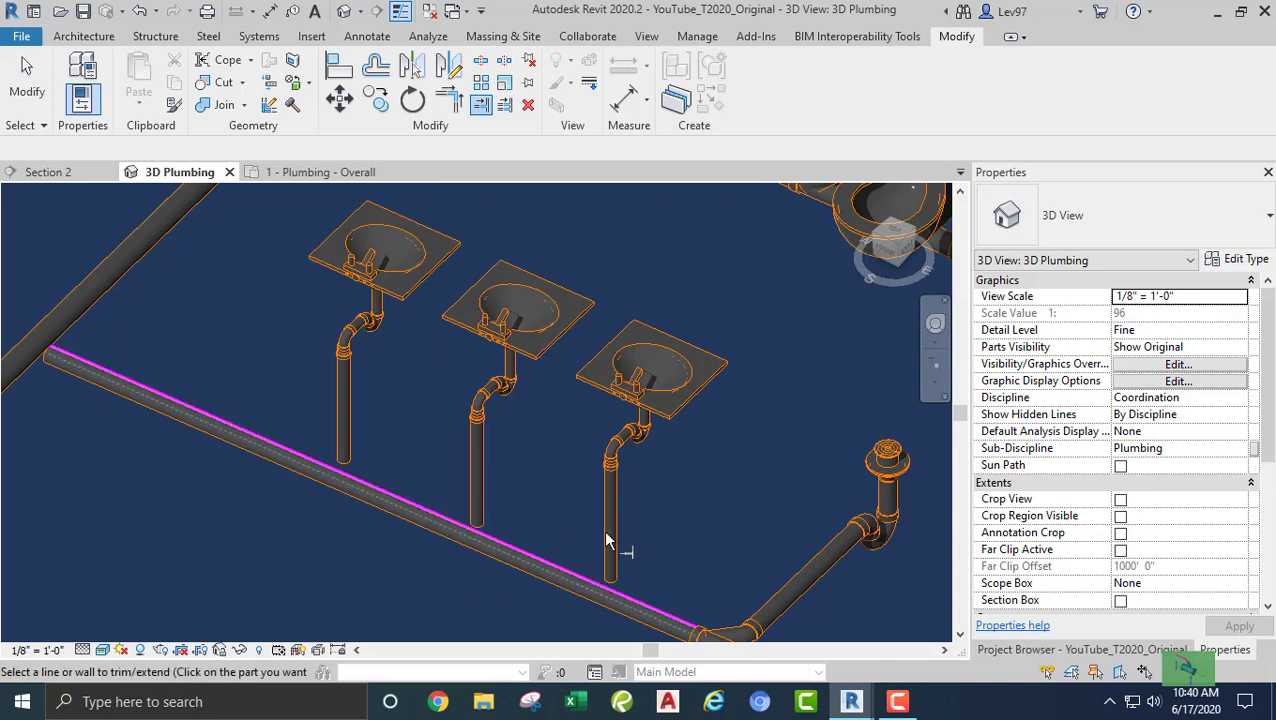
left_click(612, 512)
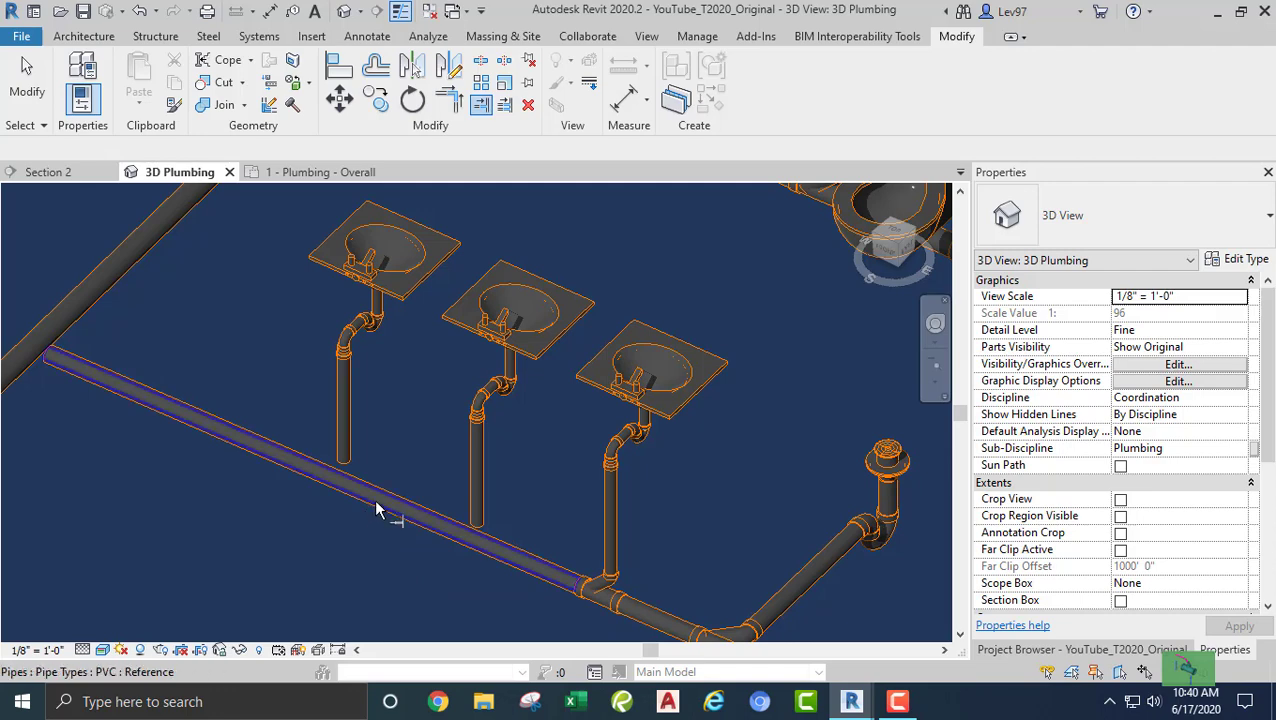
key("Escape")
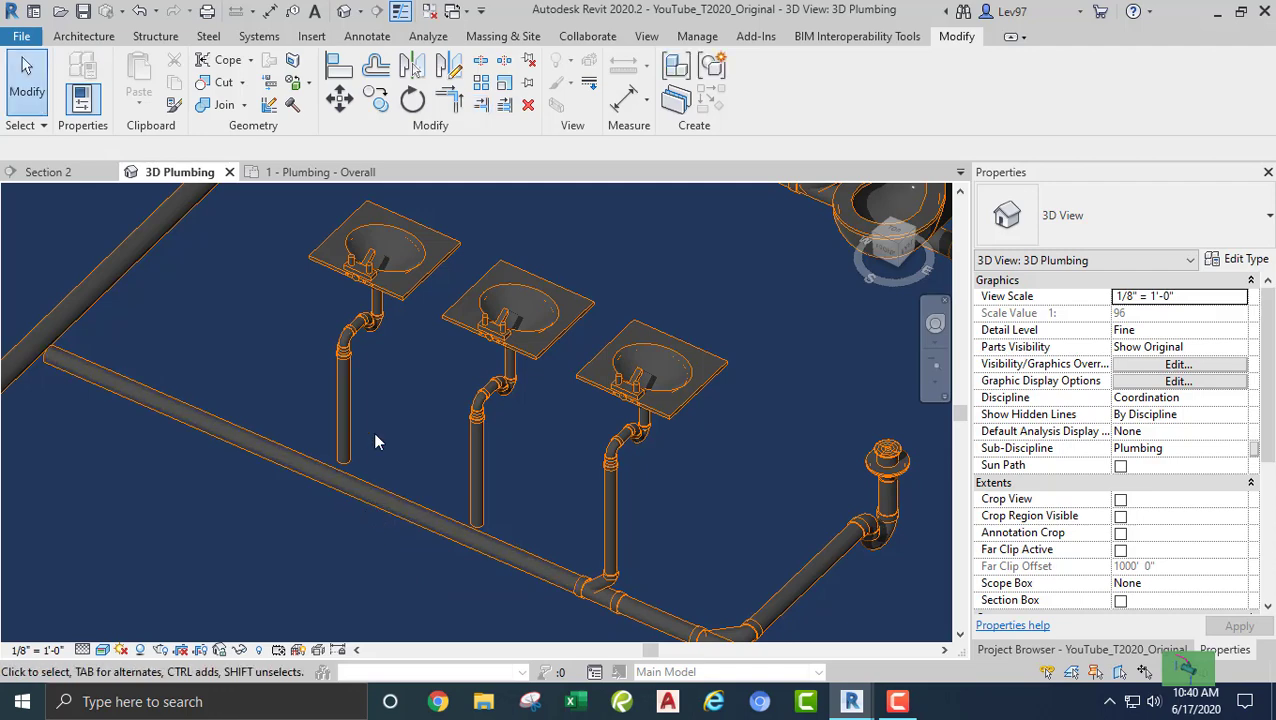
Extend the vertical drain of the lavatory farthest from the floor drain into the sanitary main with Trim/Extend Multiple Elements
left_click(504, 105)
left_click(163, 403)
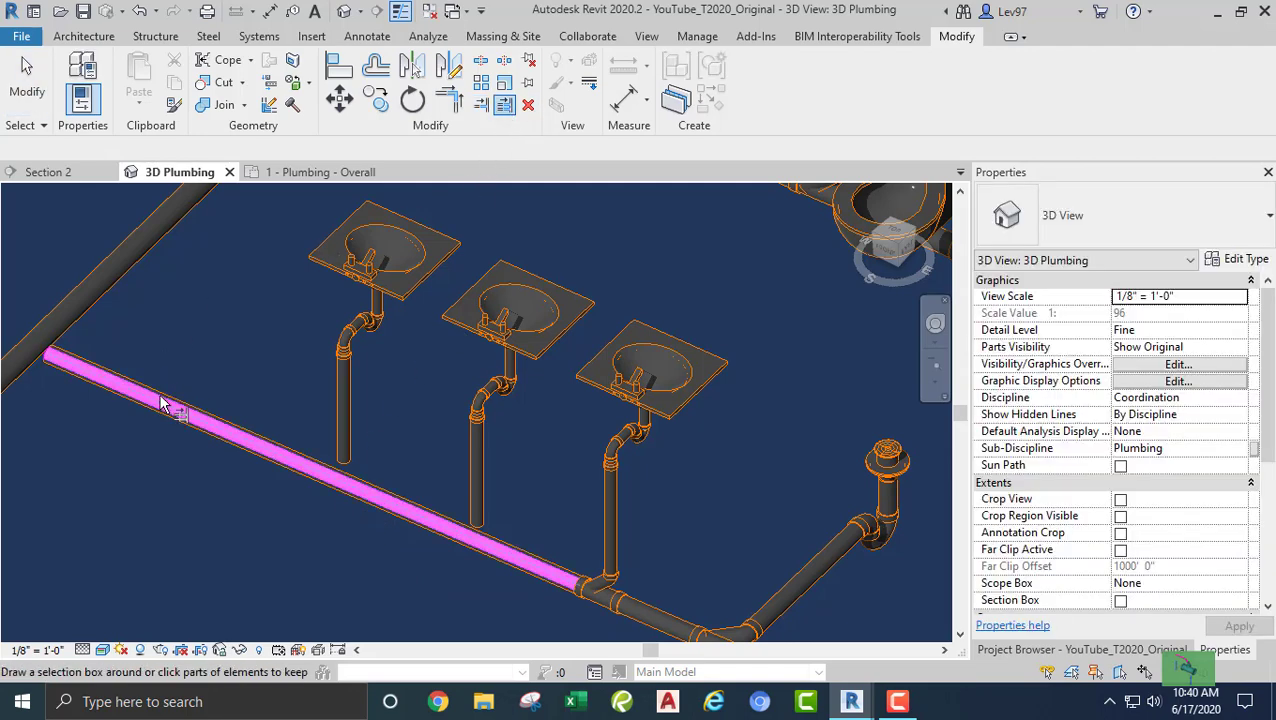
left_click(338, 395)
Try to extend the middle lavatory's vertical drain into the sanitary main, and undo that extension
left_click(482, 480)
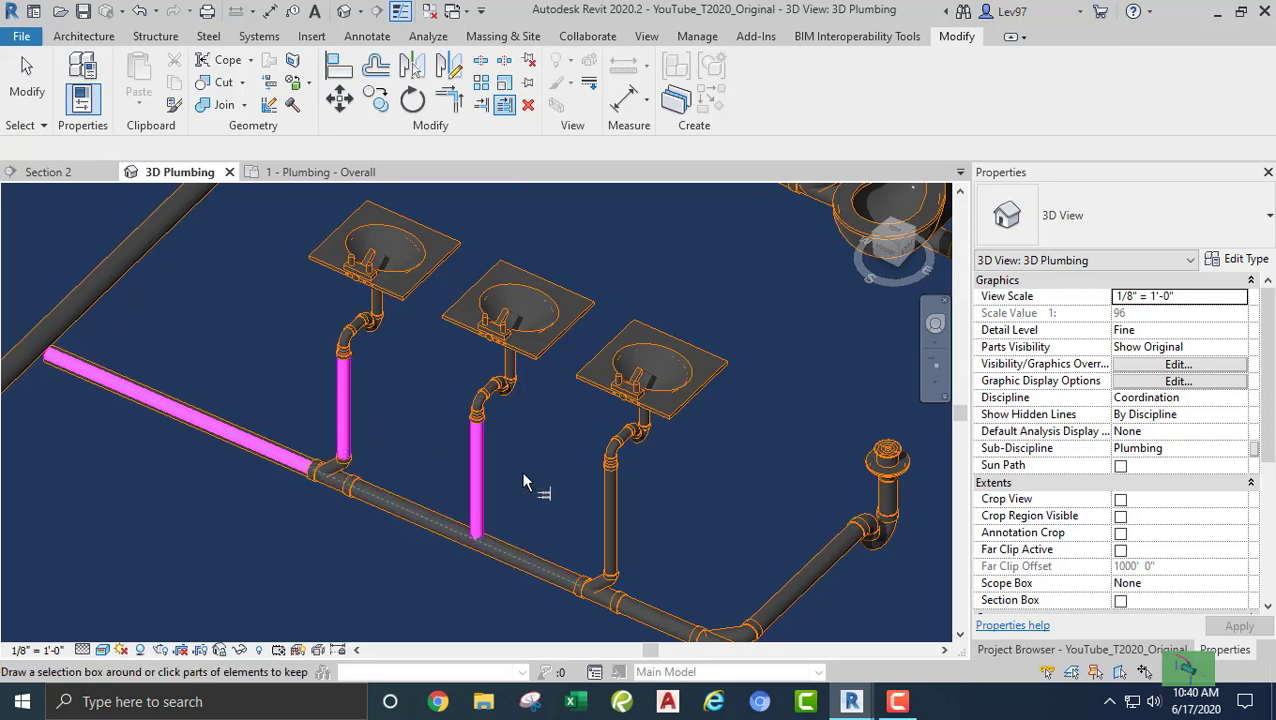
key("Escape")
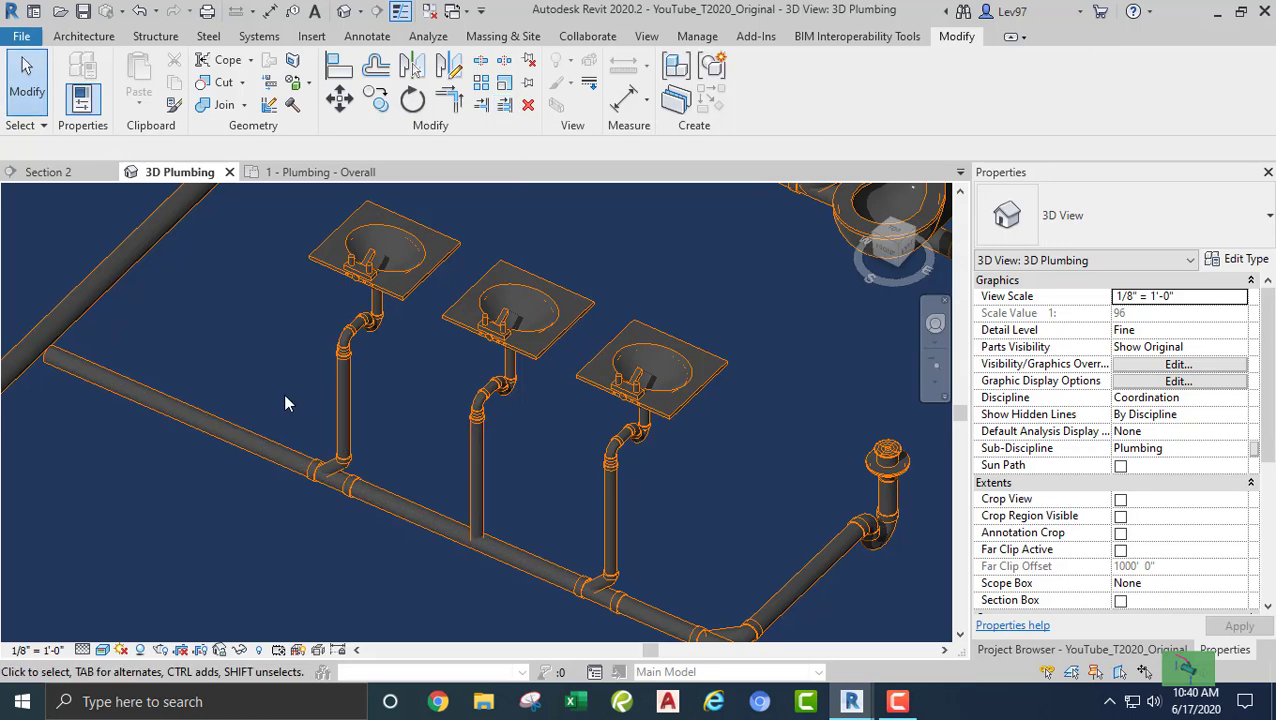
left_click(140, 12)
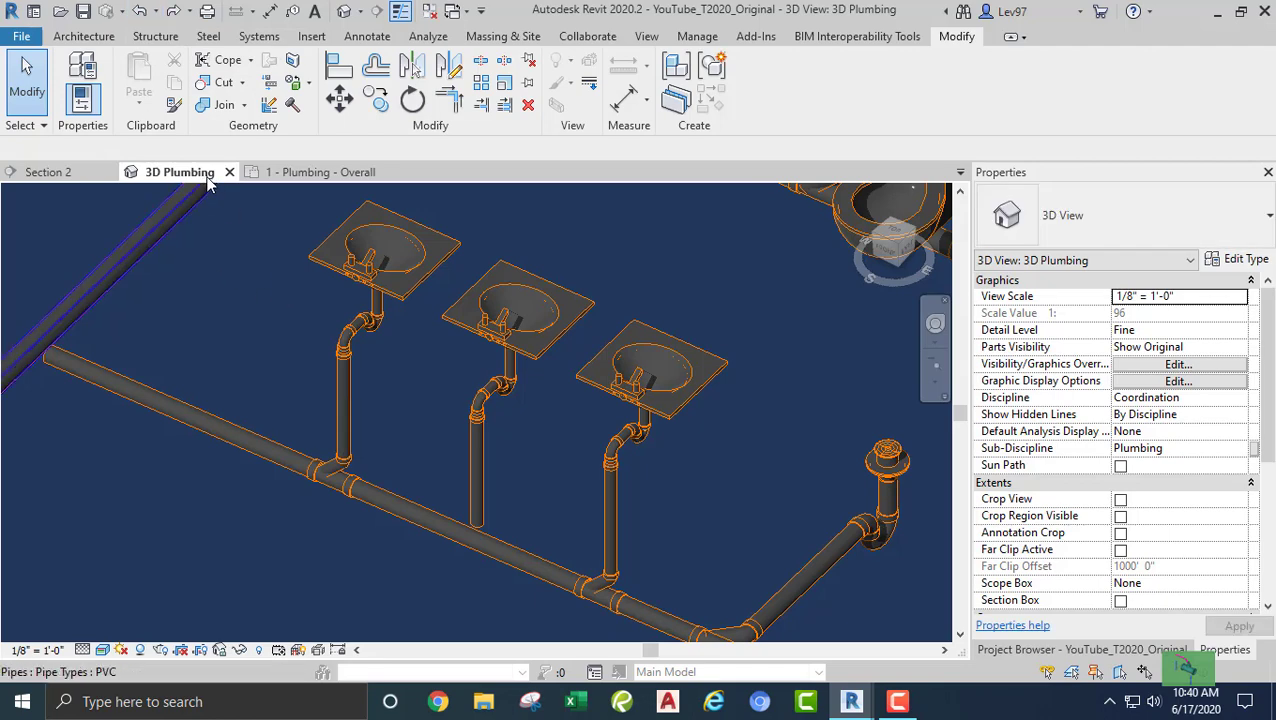
Delete the middle lavatory's vertical drain pipe together with the reducer and elbow above it
left_click(484, 462)
key("Delete")
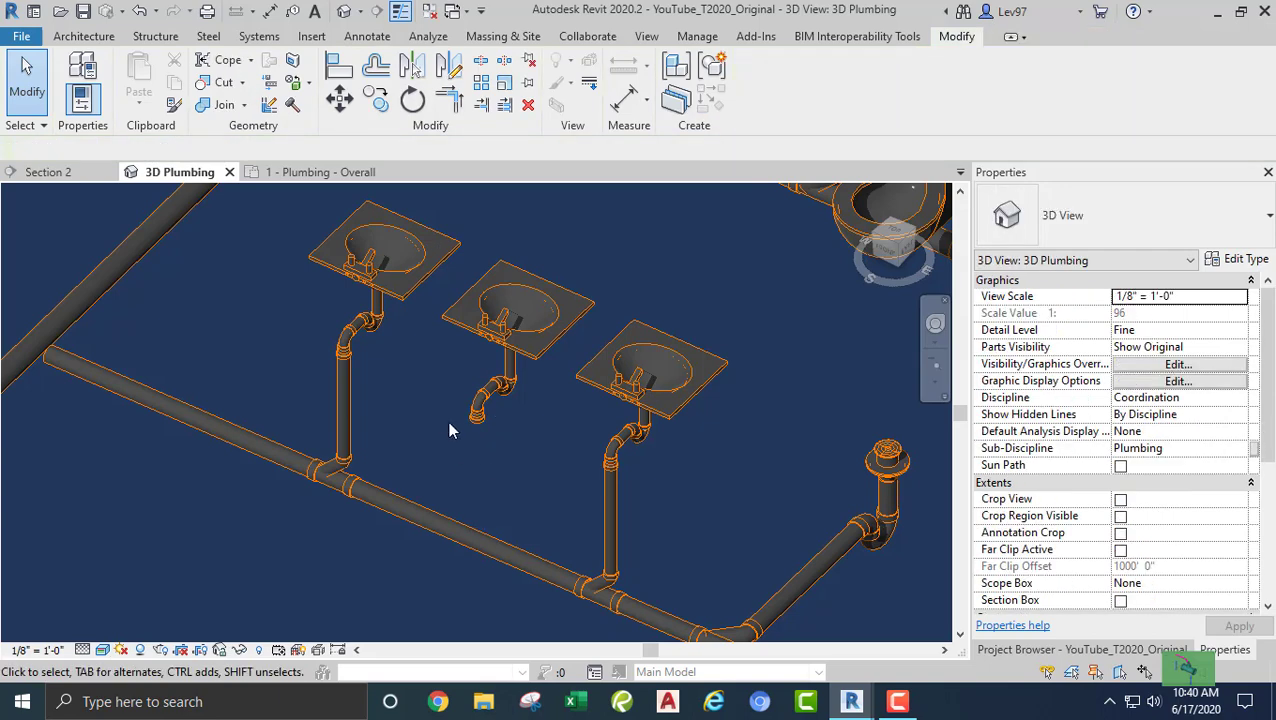
scroll(484, 418, "up", 3)
left_click(486, 415)
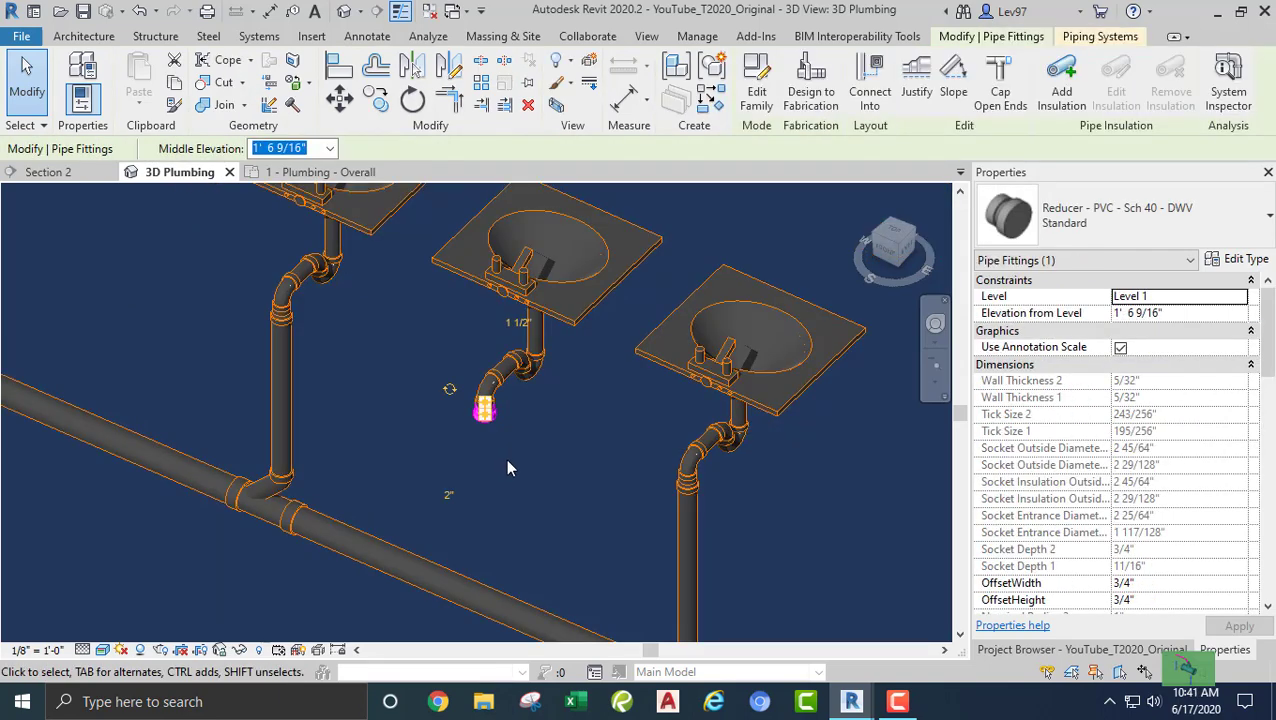
key("Delete")
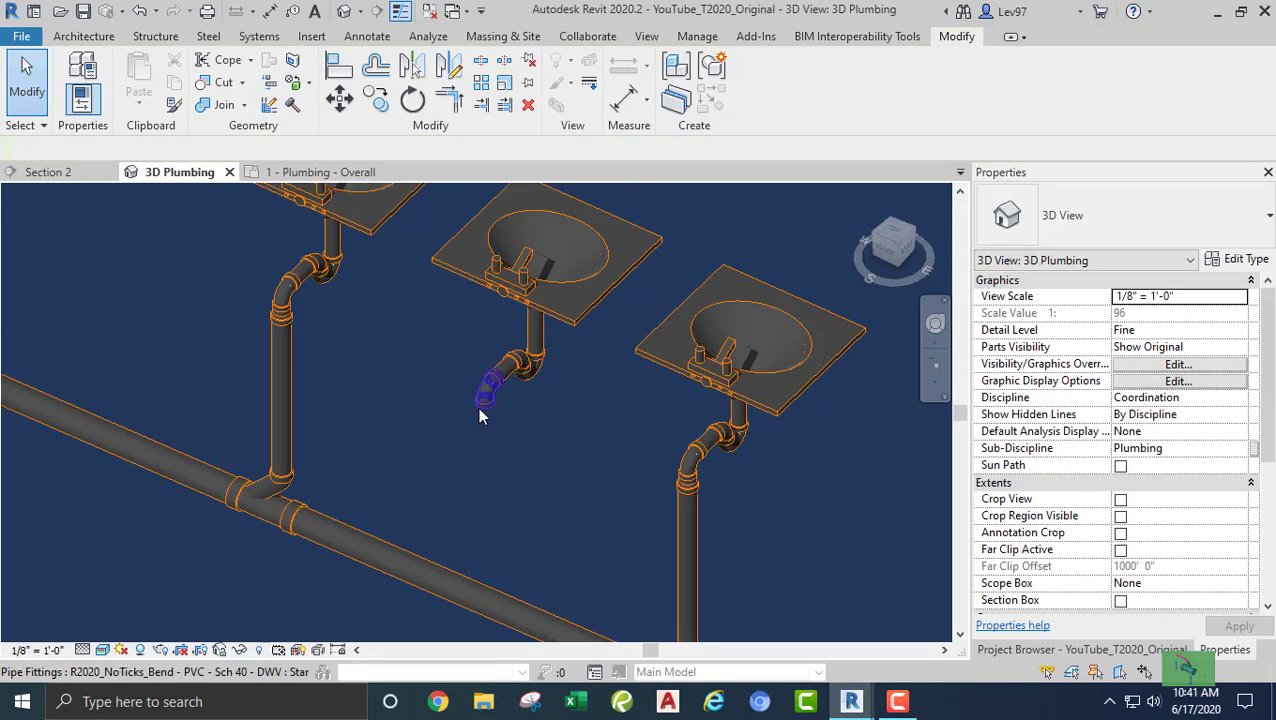
left_click(480, 416)
key("Delete")
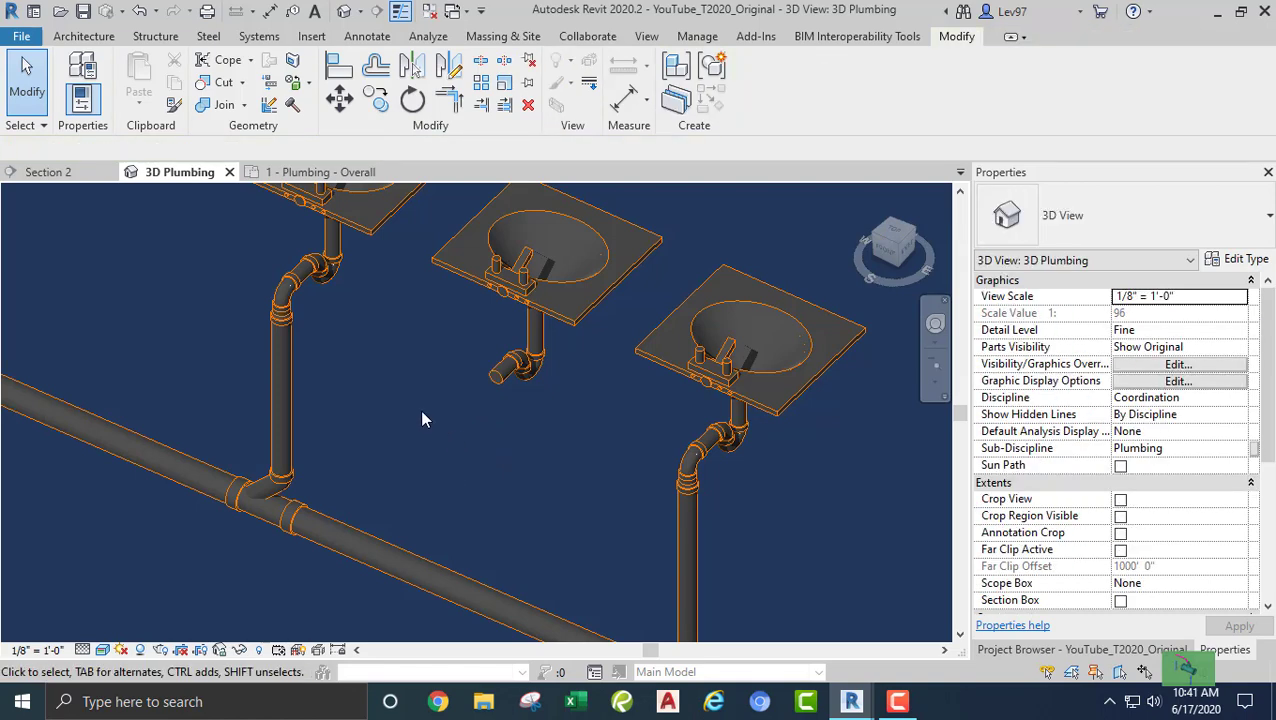
In the 1 - Plumbing - Overall plan, move the section line from the leftmost lavatory to the middle one
left_click(298, 175)
left_click(288, 374)
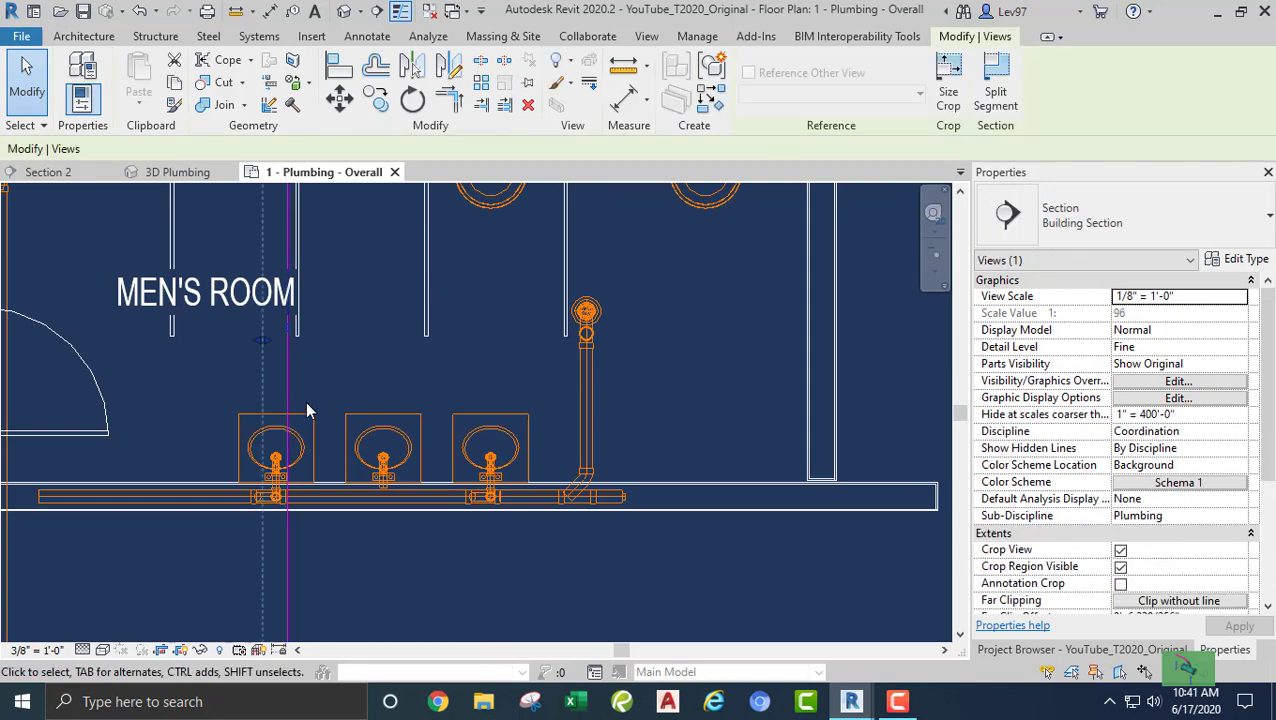
left_click_drag(286, 381, 397, 400)
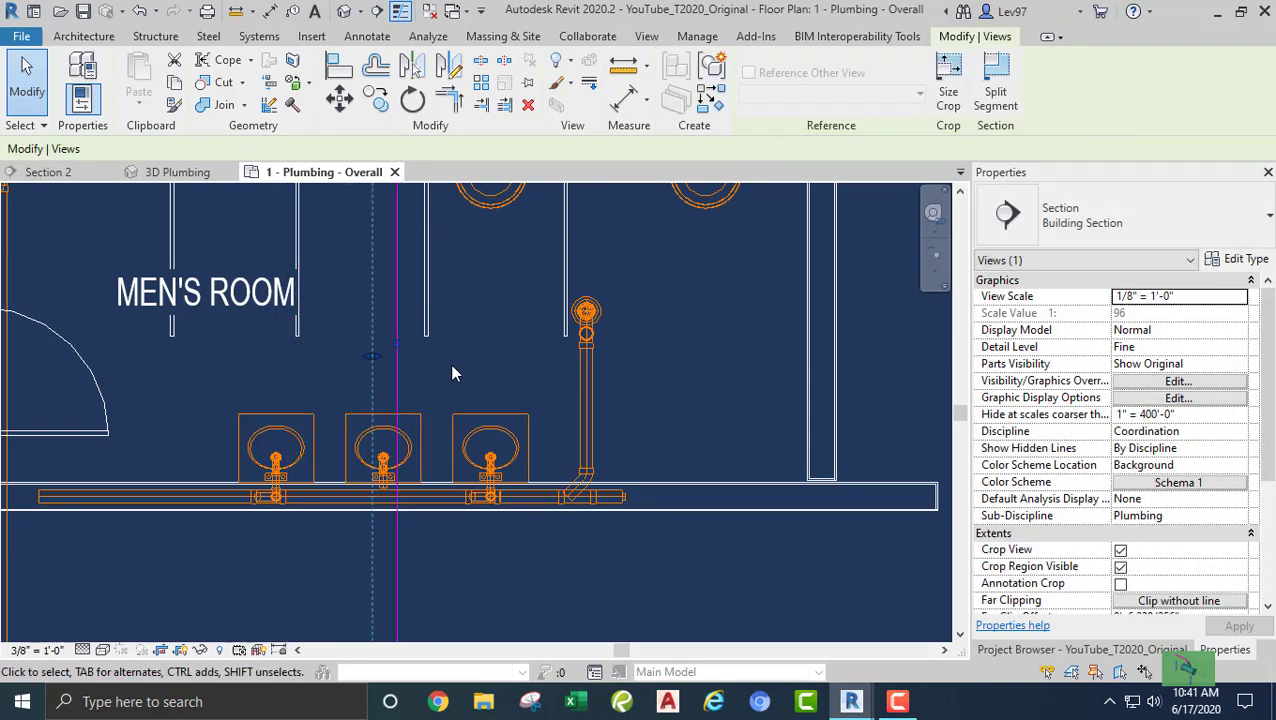
In Section 2, draw a 1 1/2" pipe from the middle lavatory's trap arm straight down to about -0' 9 3/4"
left_click(44, 176)
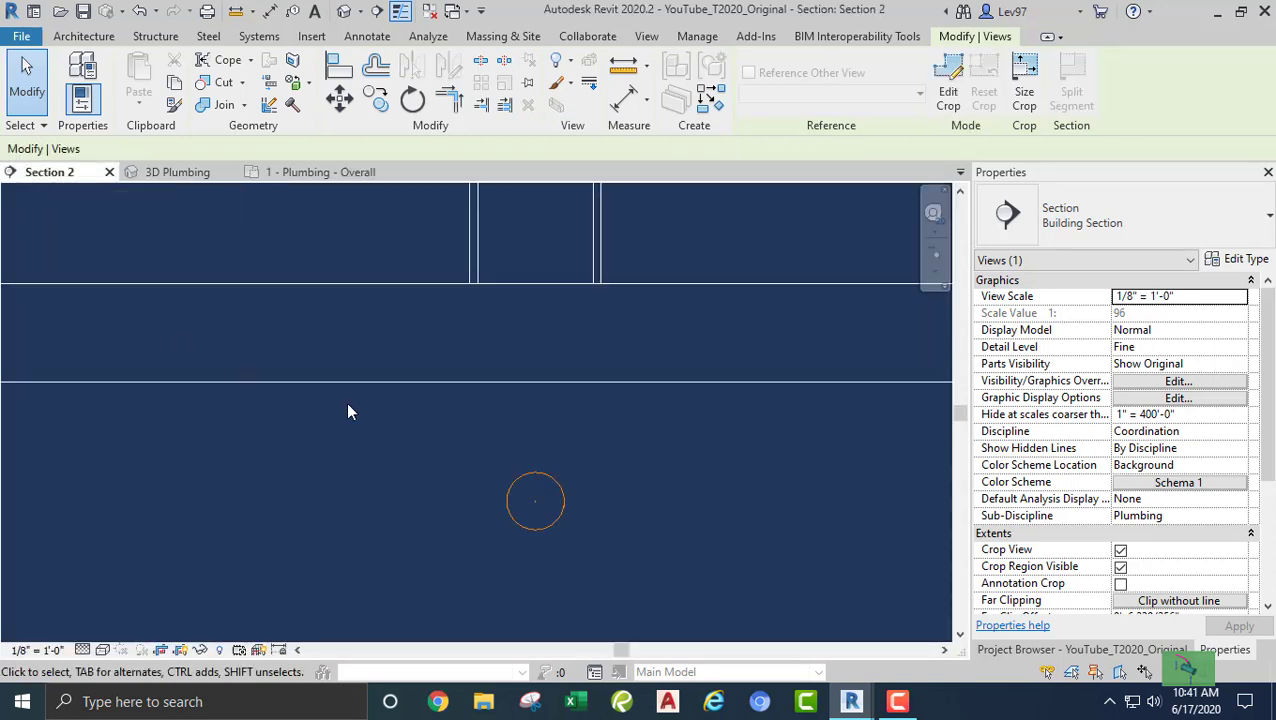
scroll(370, 400, "down", 2)
scroll(370, 378, "down", 3)
scroll(372, 515, "up", 3)
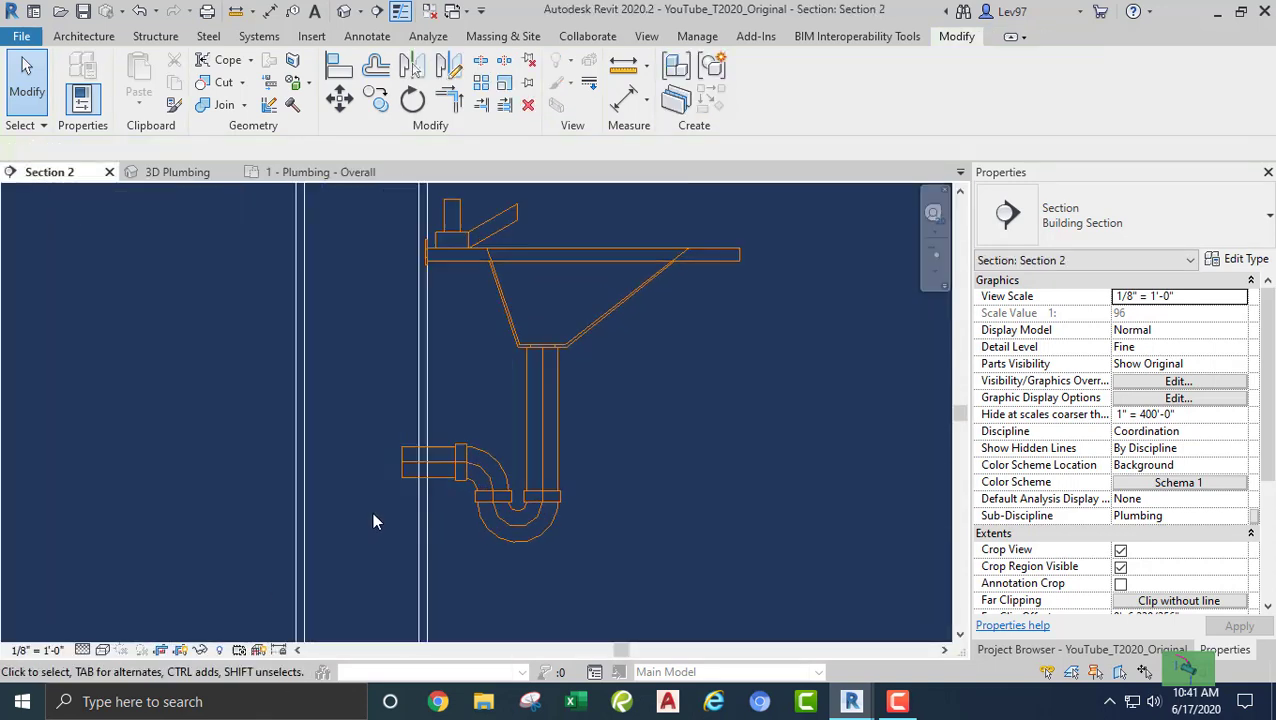
left_click(407, 479)
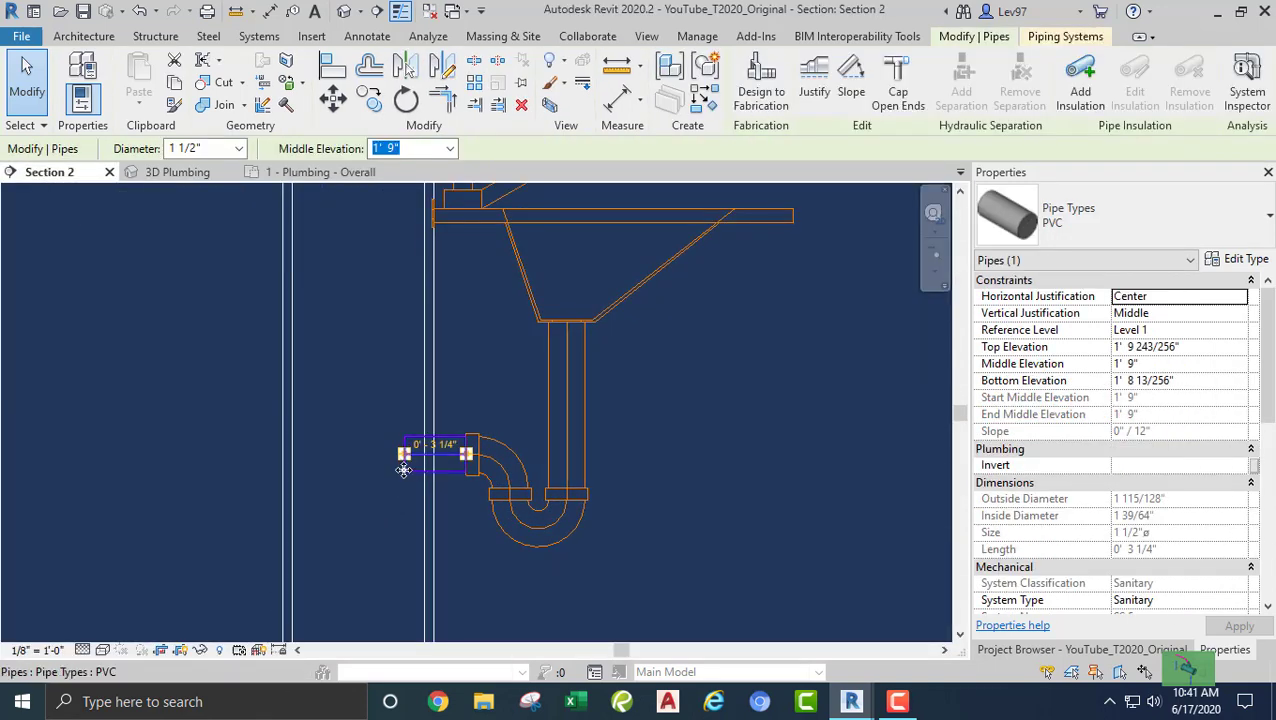
right_click(404, 456)
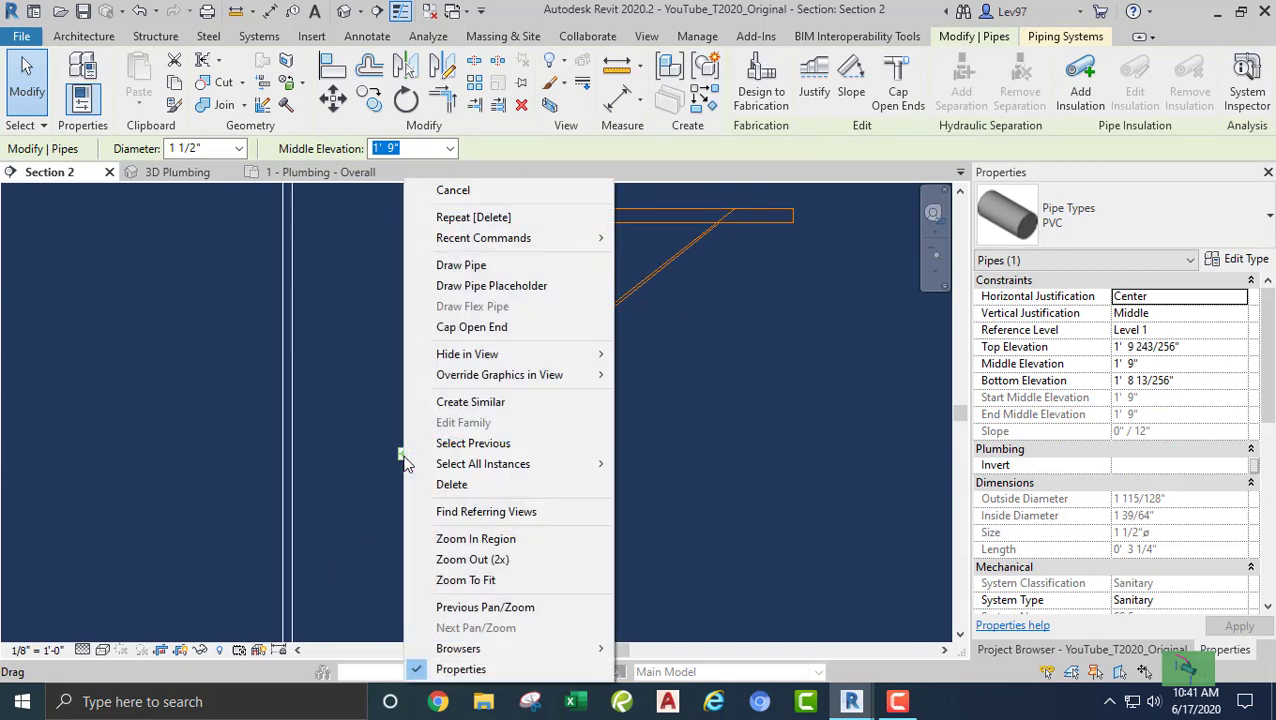
left_click(477, 265)
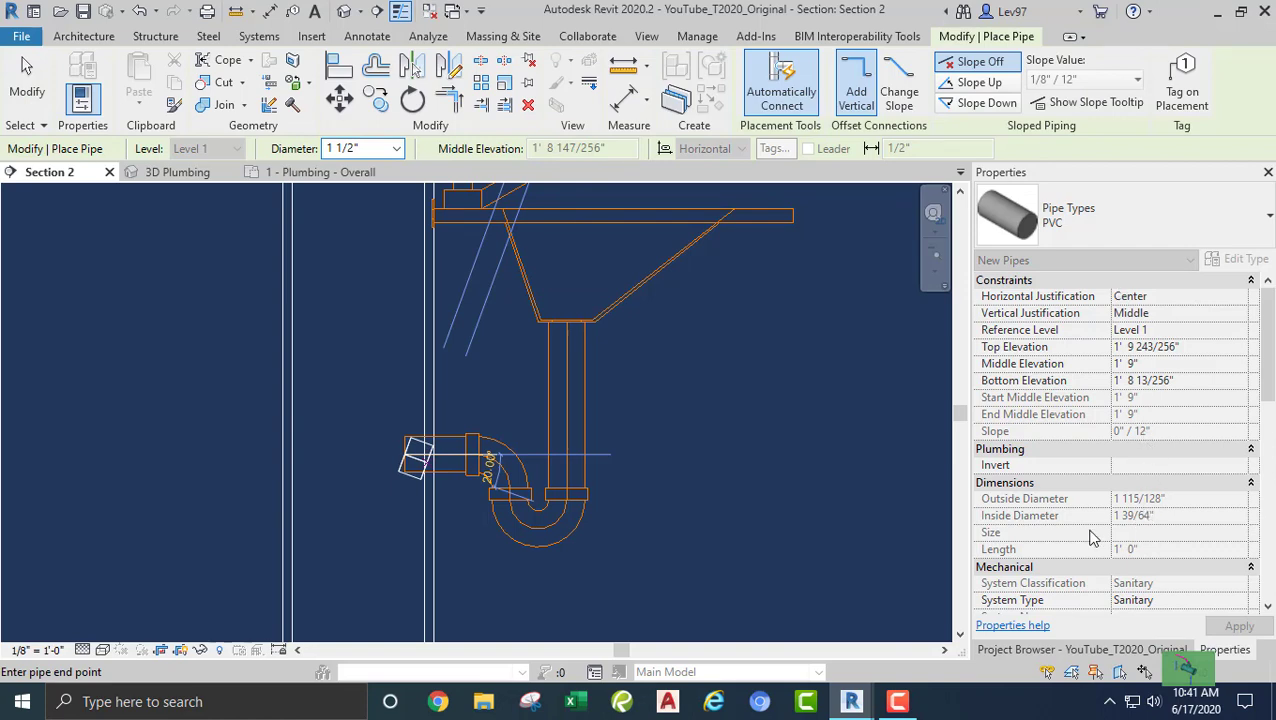
middle_click_drag(397, 544, 477, 204)
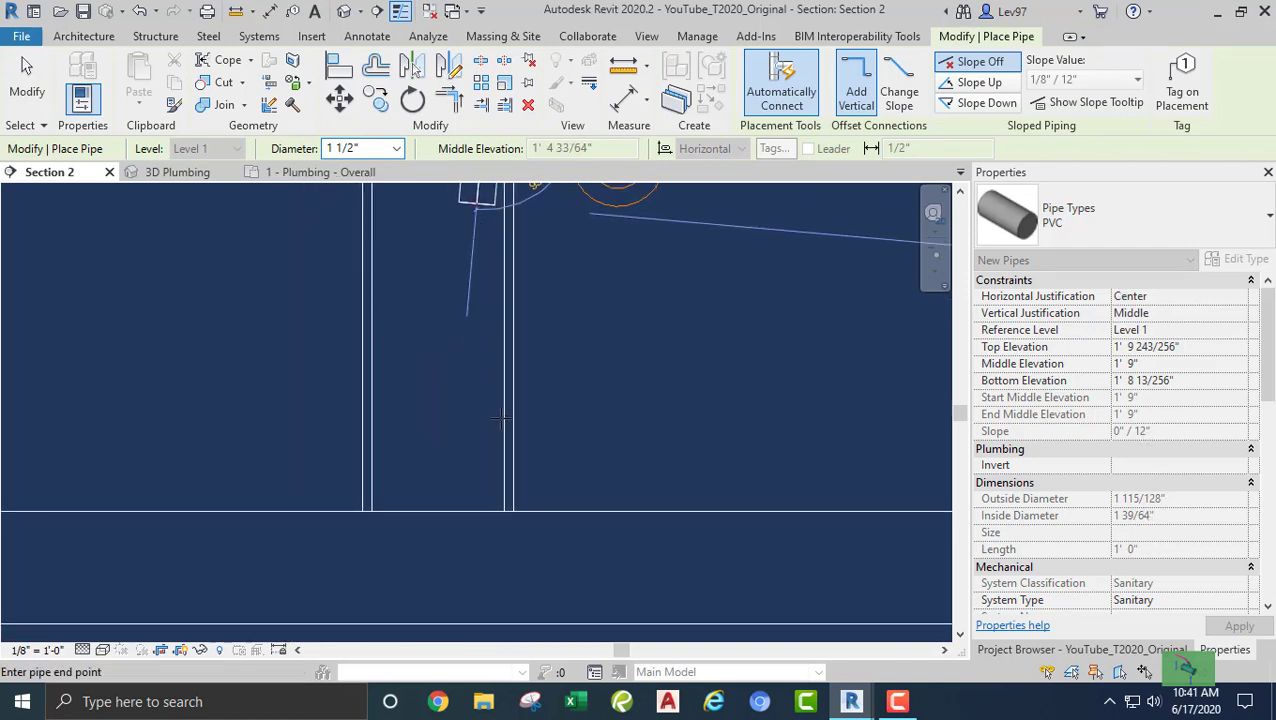
middle_click_drag(510, 553, 510, 378)
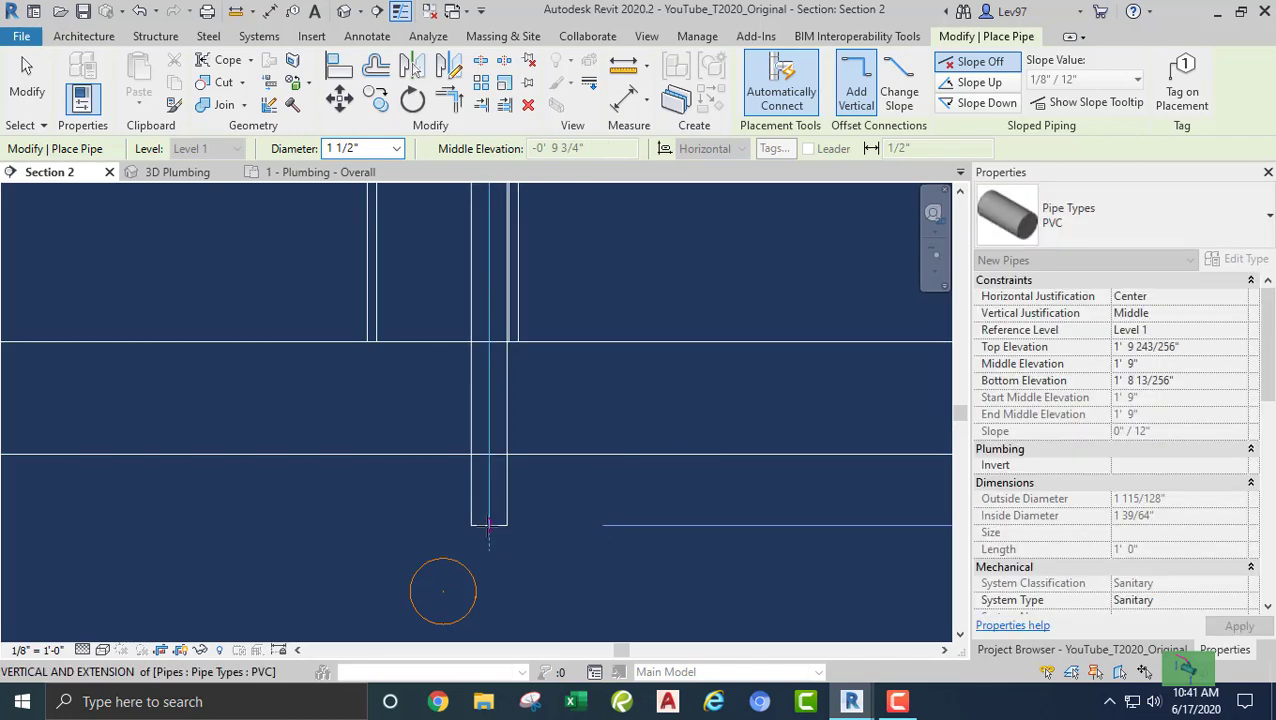
left_click(488, 525)
key("Escape")
key("Escape")
Align the middle lavatory's vertical drain centerline with the center of the sanitary main, and return to the 3D Plumbing view
middle_click_drag(271, 325, 336, 352)
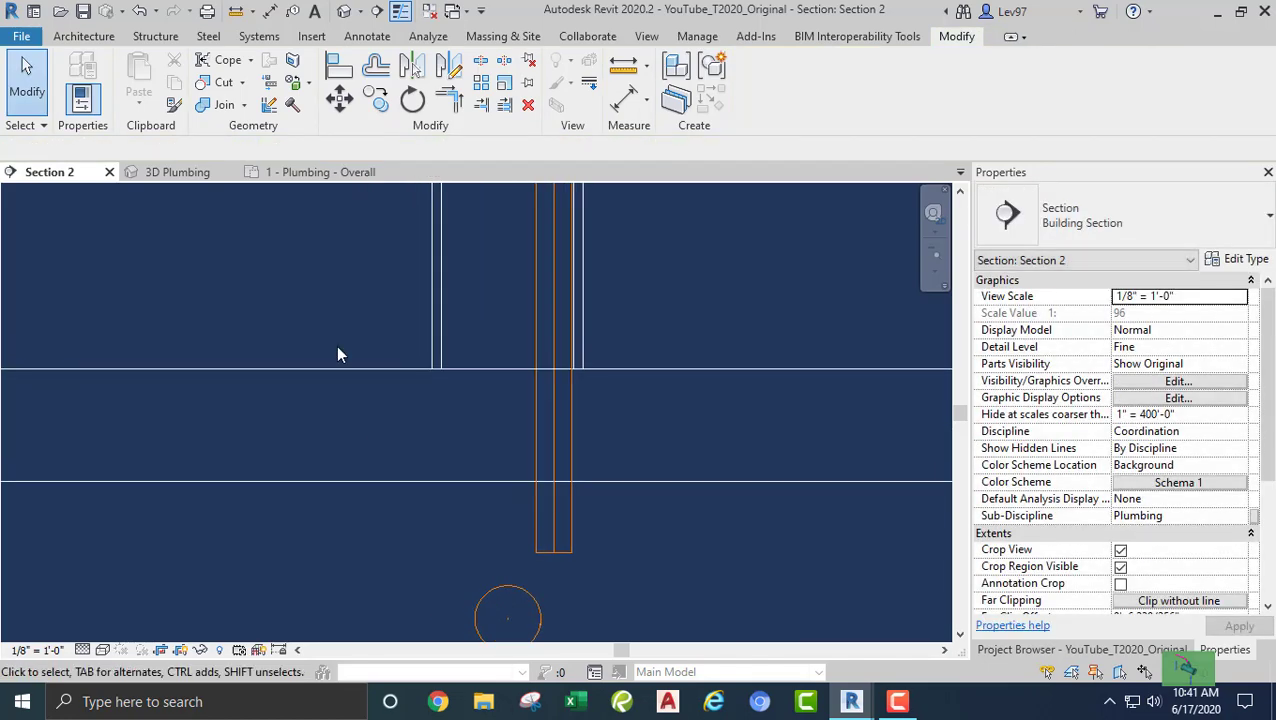
left_click(339, 68)
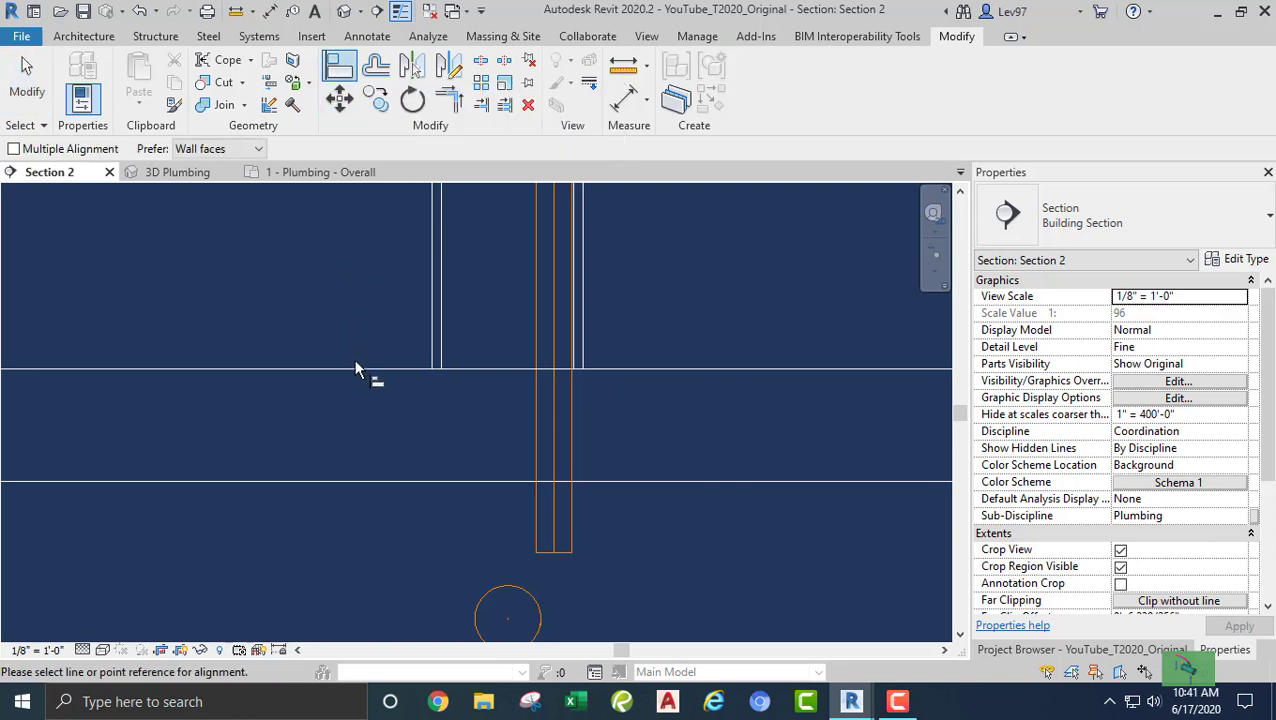
left_click(550, 620)
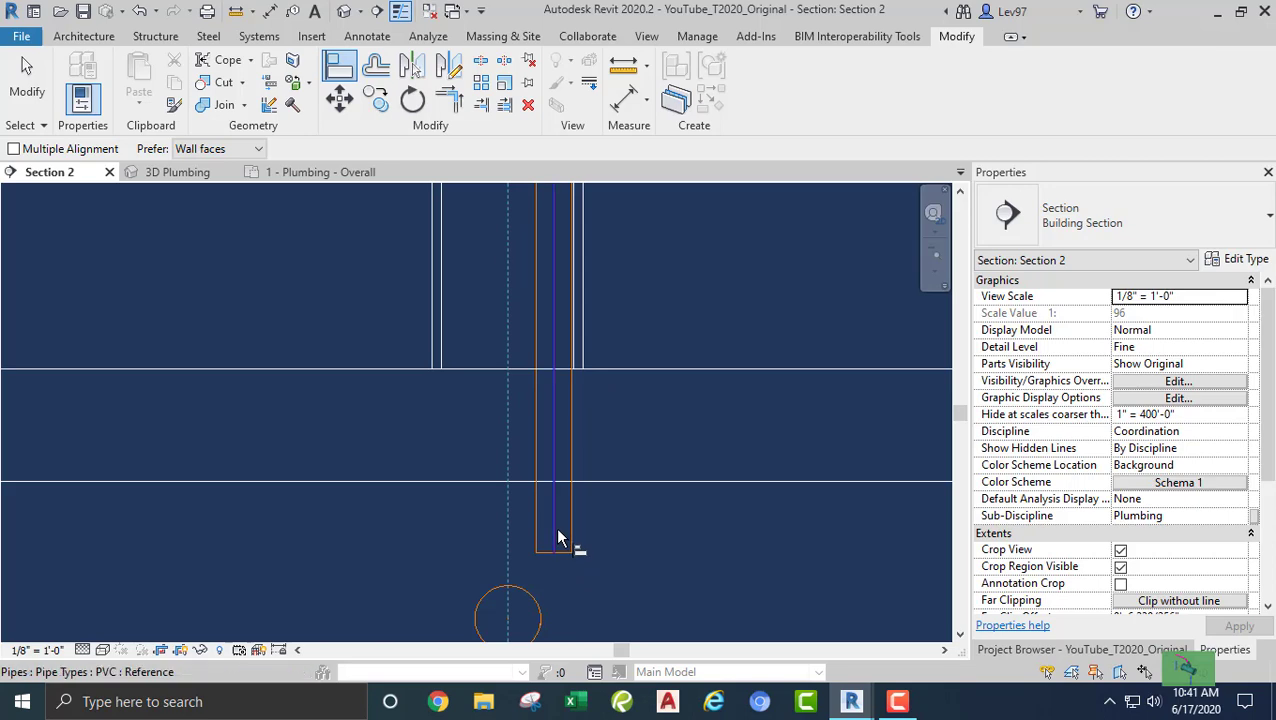
left_click(555, 538)
key("Escape")
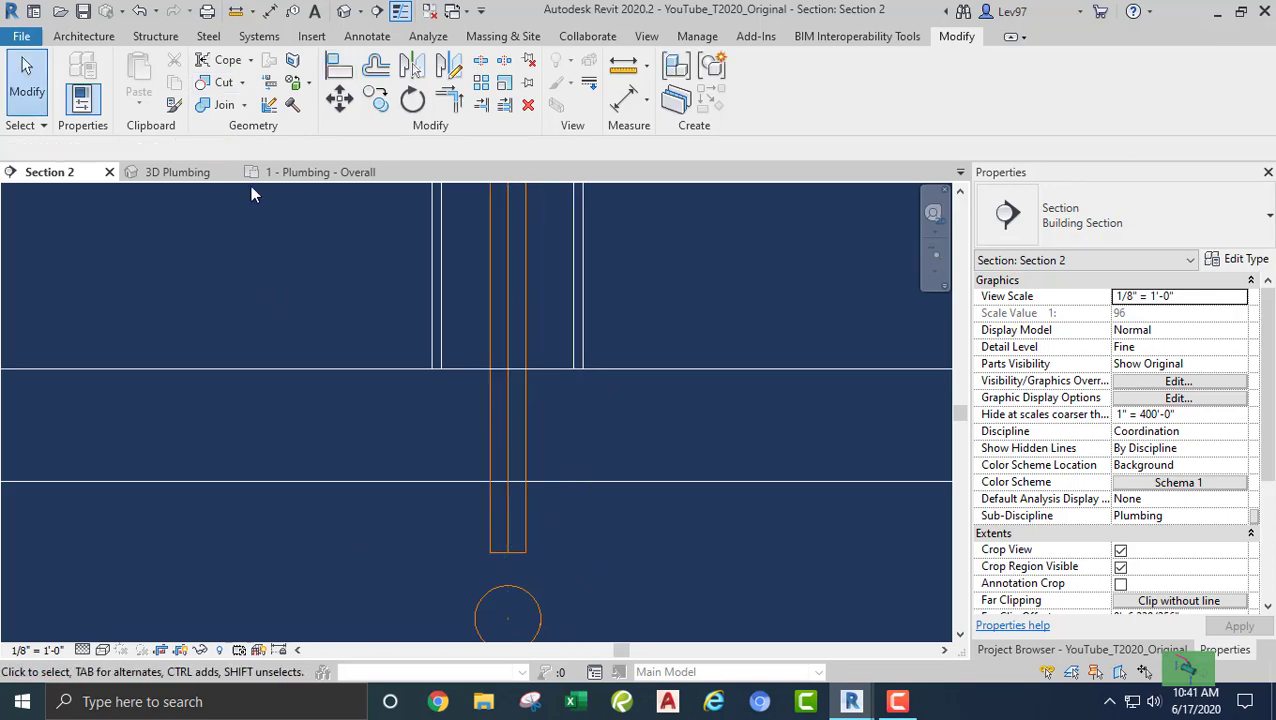
left_click(167, 172)
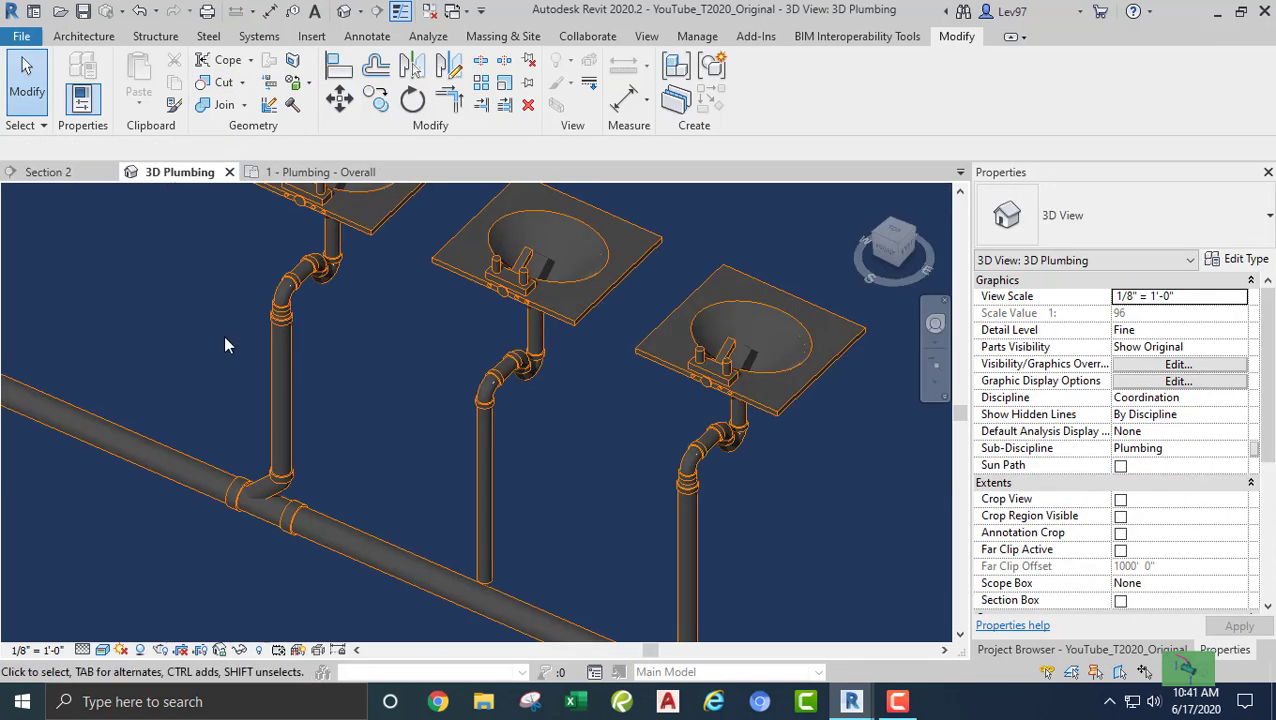
Set the diameter of the middle lavatory's vertical drain pipe to 2"
middle_click_drag(185, 333, 145, 279)
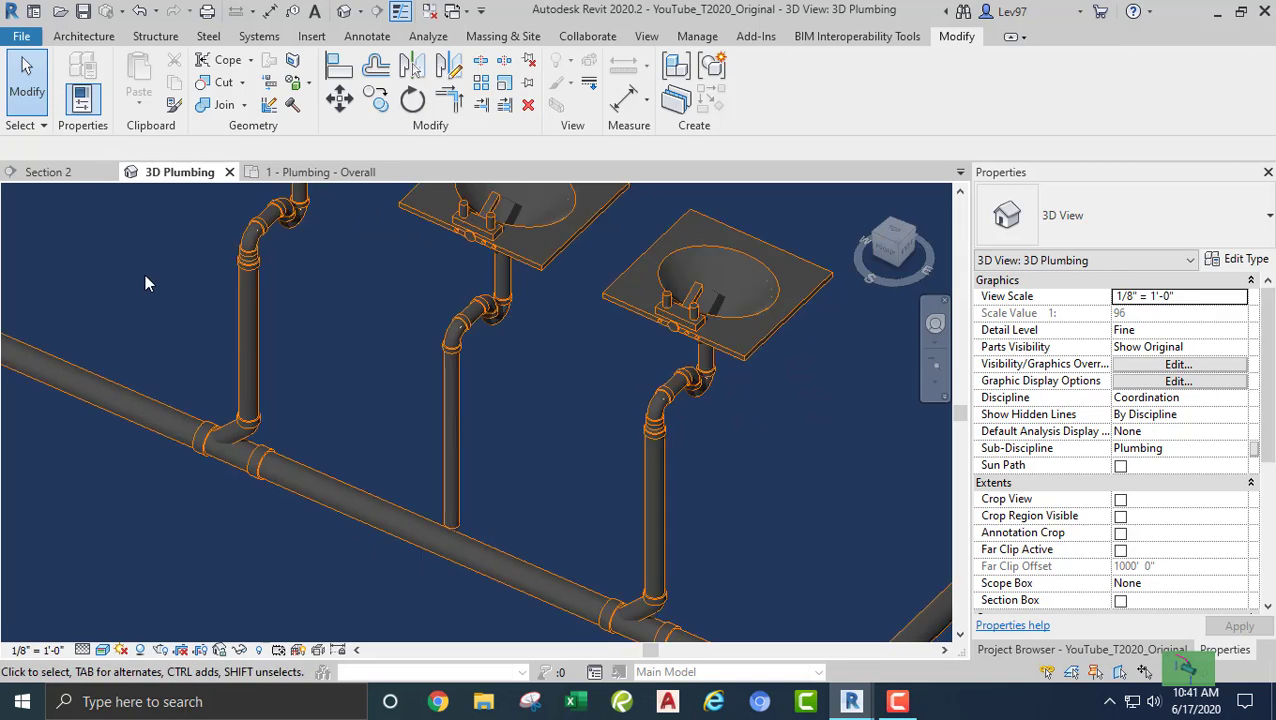
left_click(453, 447)
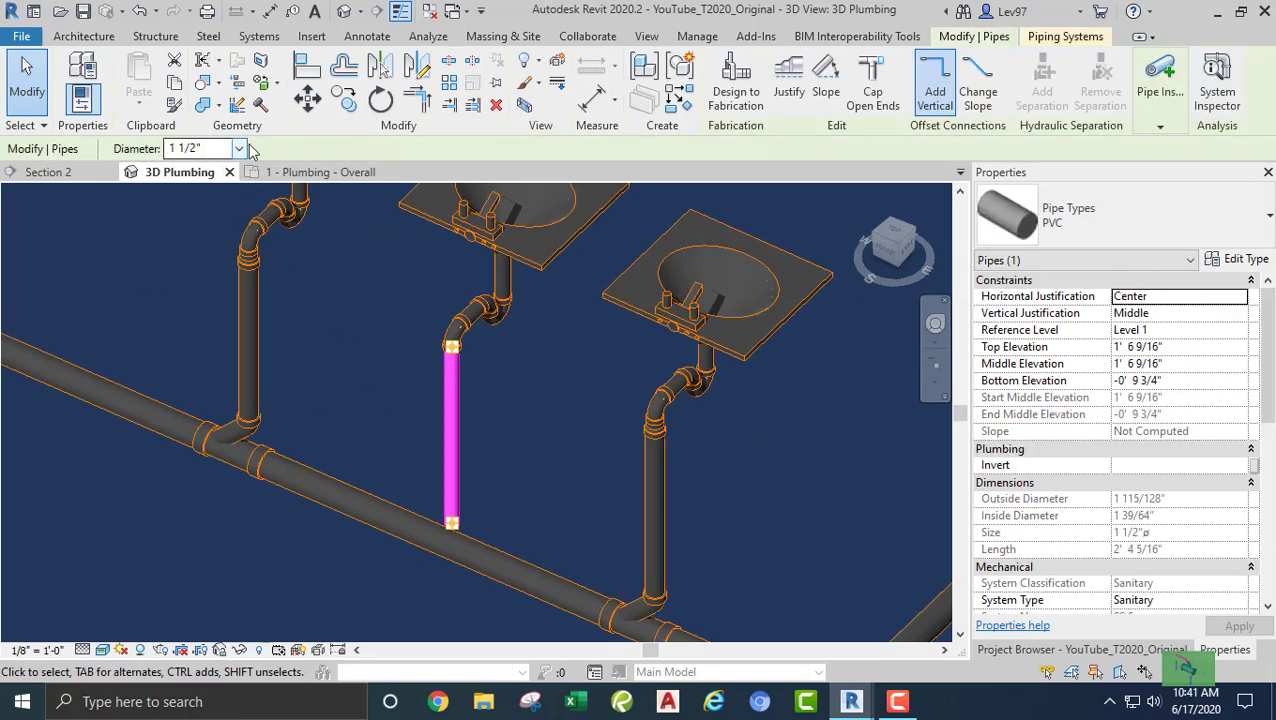
left_click(240, 149)
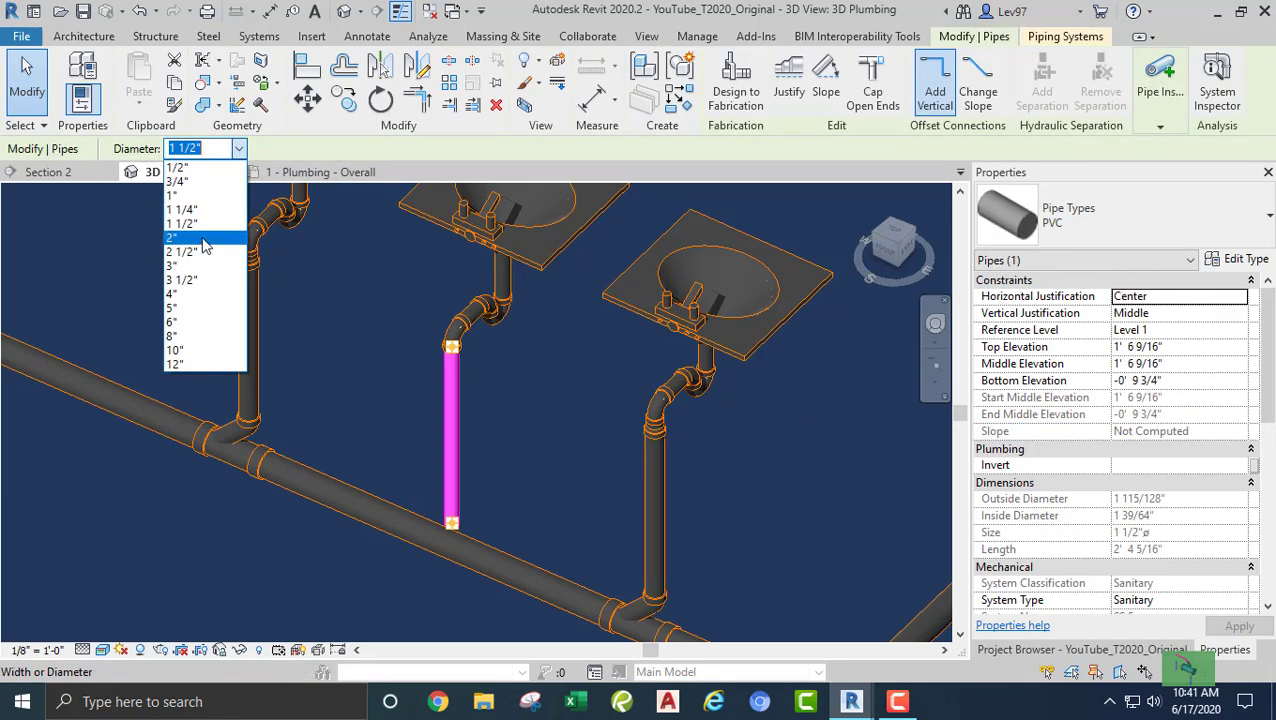
left_click(200, 238)
left_click(134, 283)
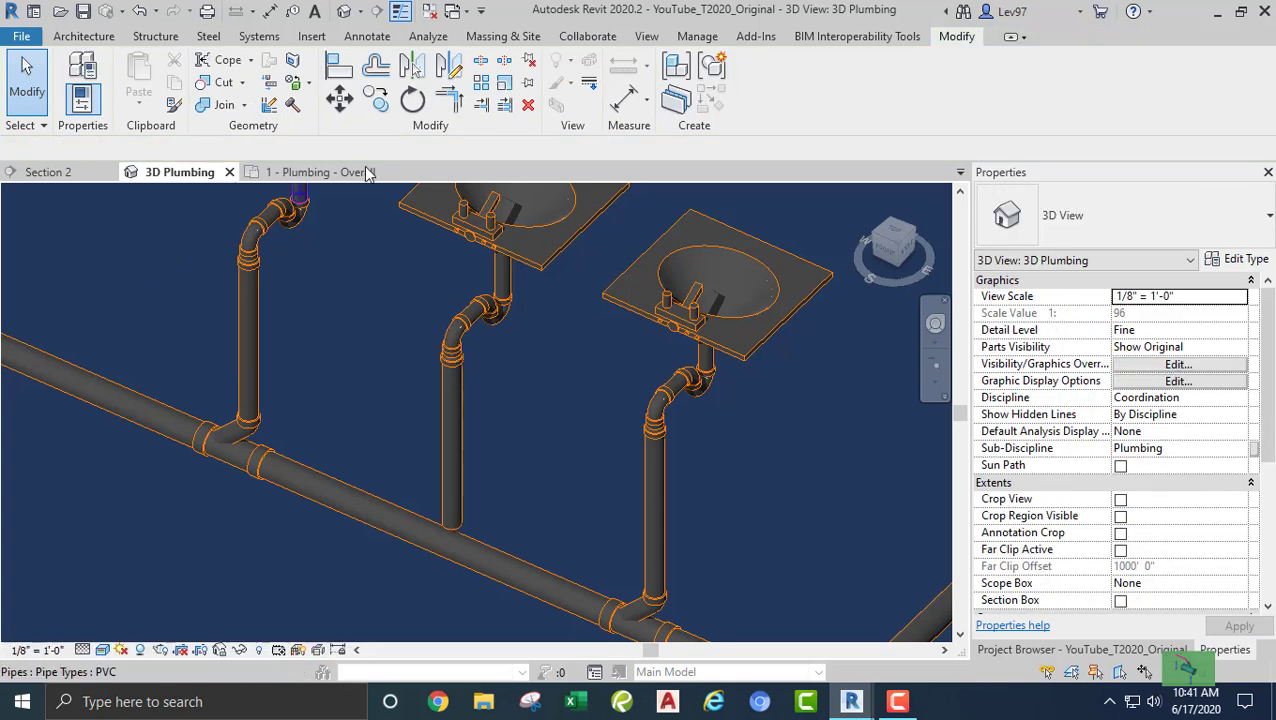
Extend the middle lavatory's vertical drain to the sanitary main with Trim/Extend Single Element, joining them with a wye combination fitting
left_click(483, 110)
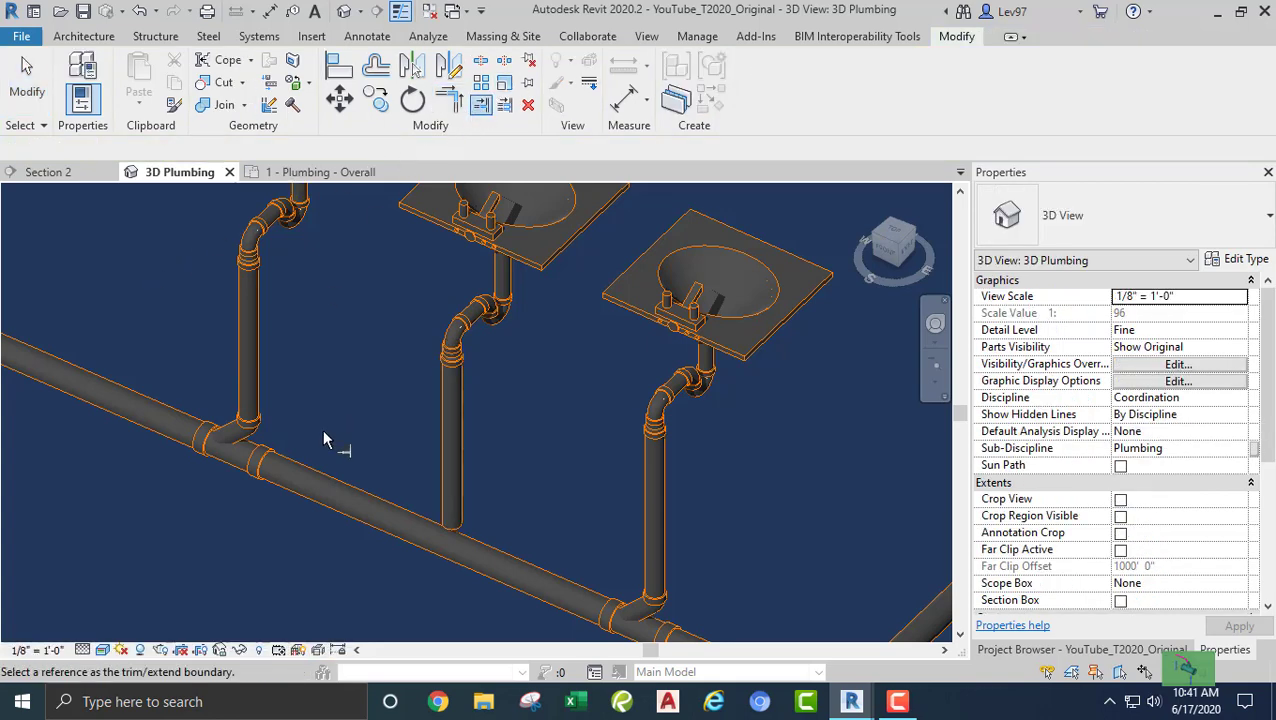
left_click(370, 486)
left_click(459, 403)
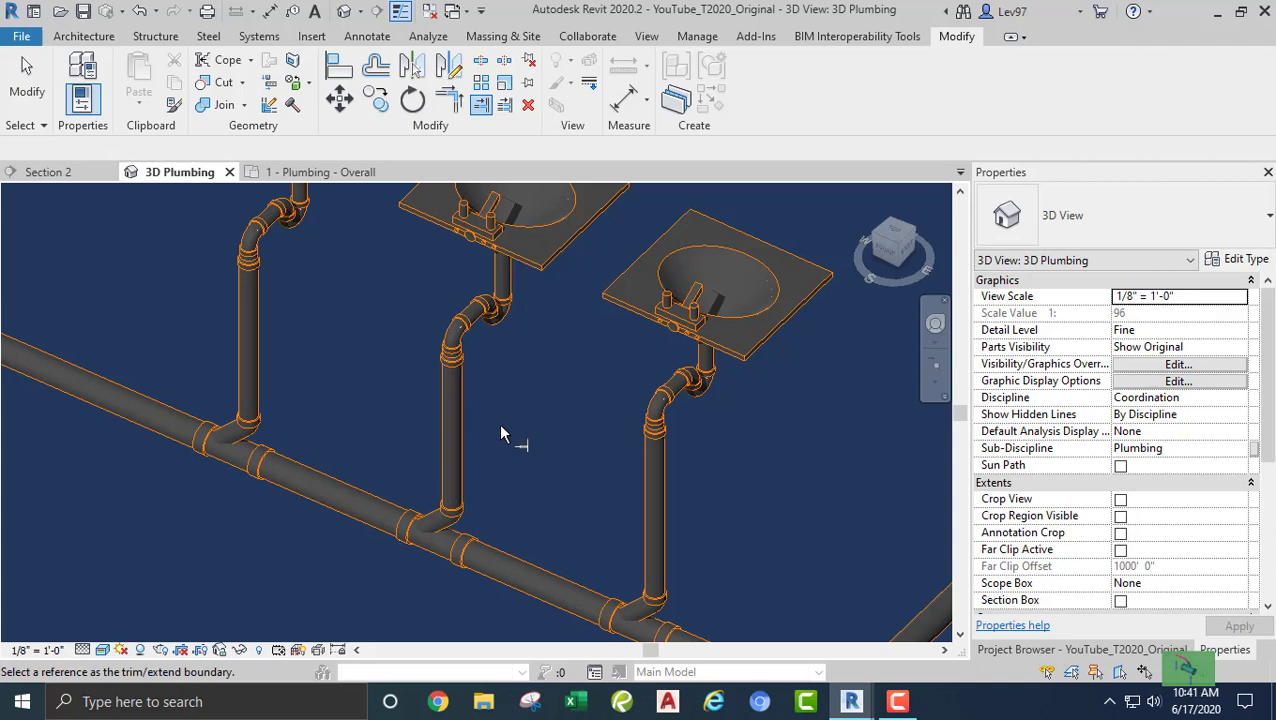
key("Escape")
key("Escape")
Review the properties of the 3" sanitary main segment downstream of the lavatories, including its slope and fixture units
scroll(495, 413, "down", 1)
middle_click_drag(554, 418, 618, 408)
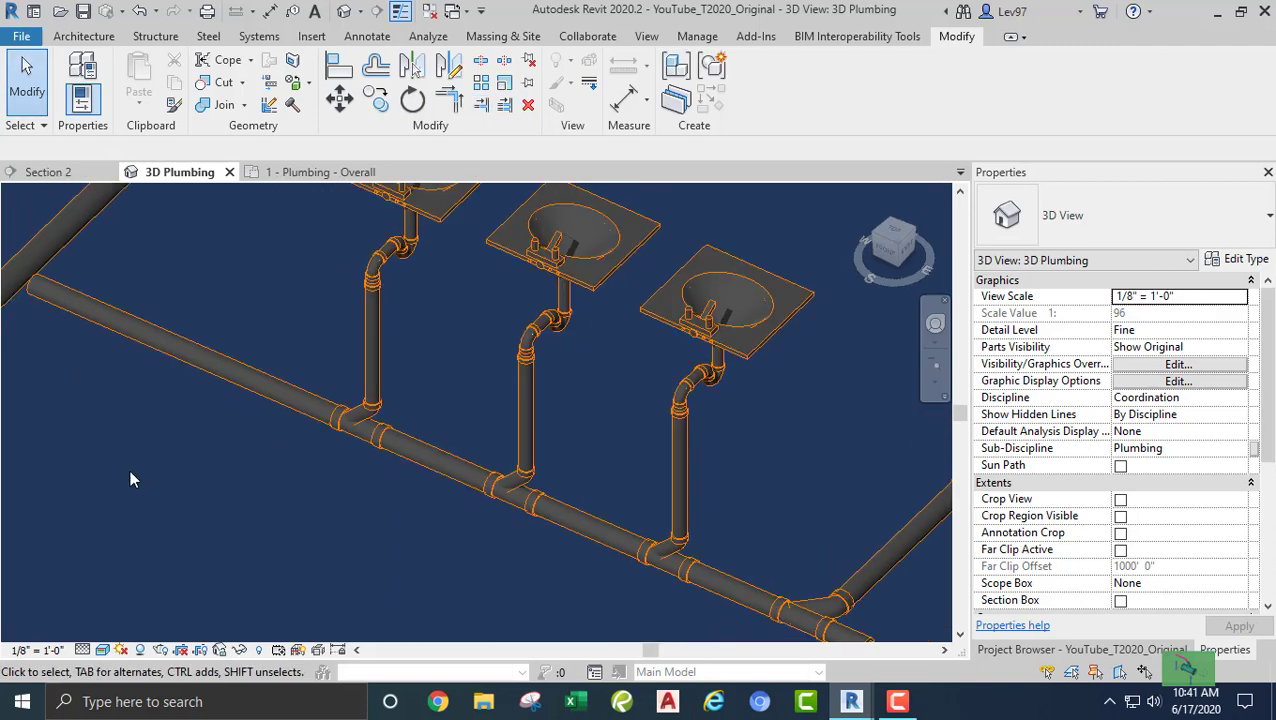
scroll(130, 471, "down", 1)
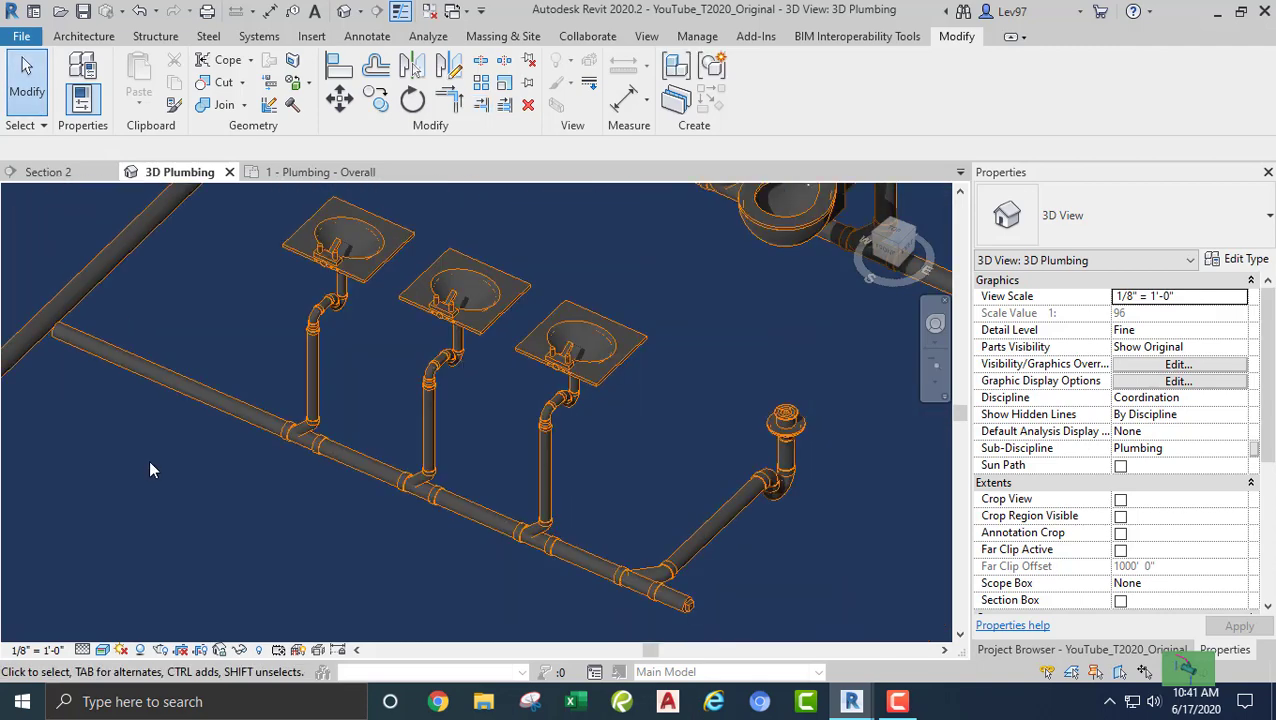
left_click(175, 382)
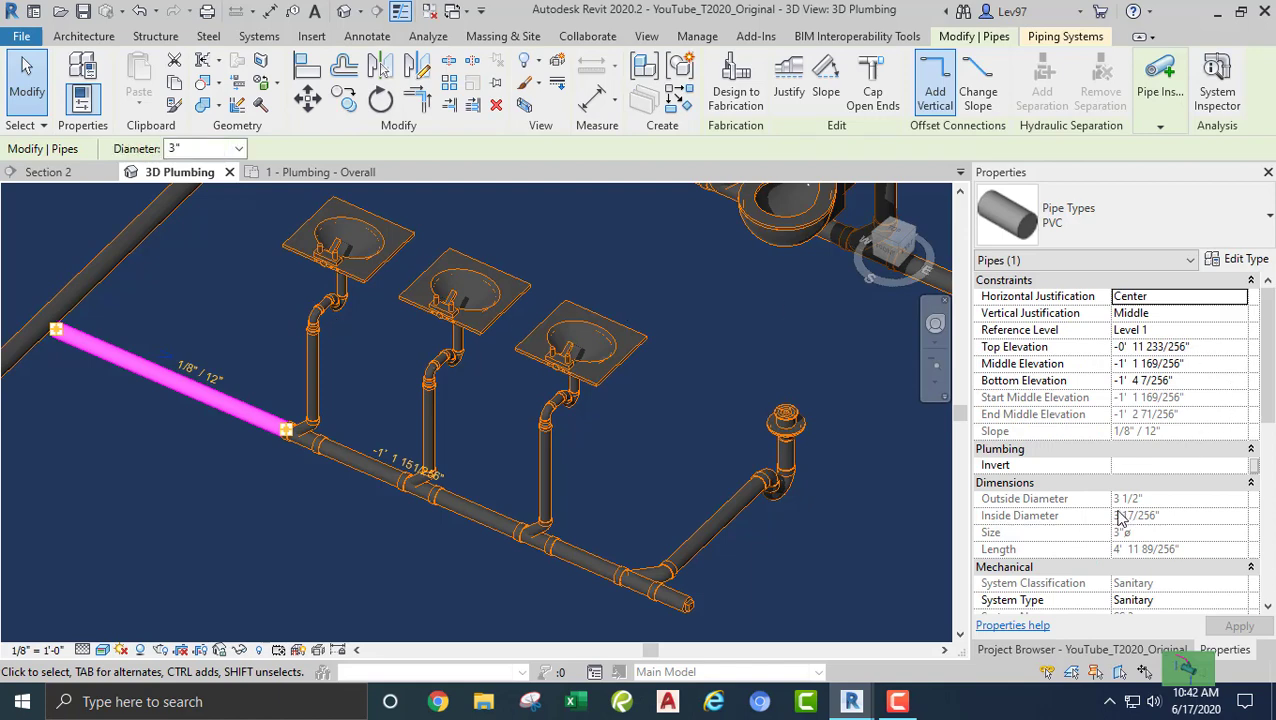
scroll(1122, 517, "down", 5)
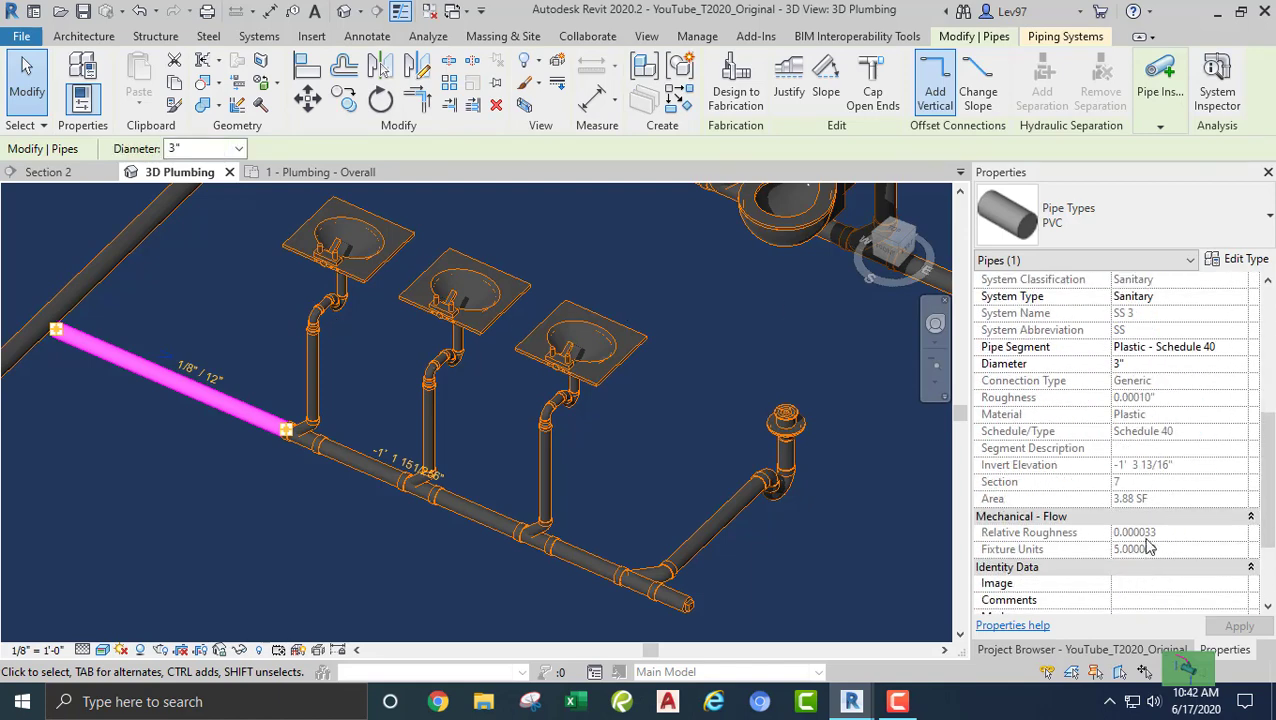
left_click(255, 507)
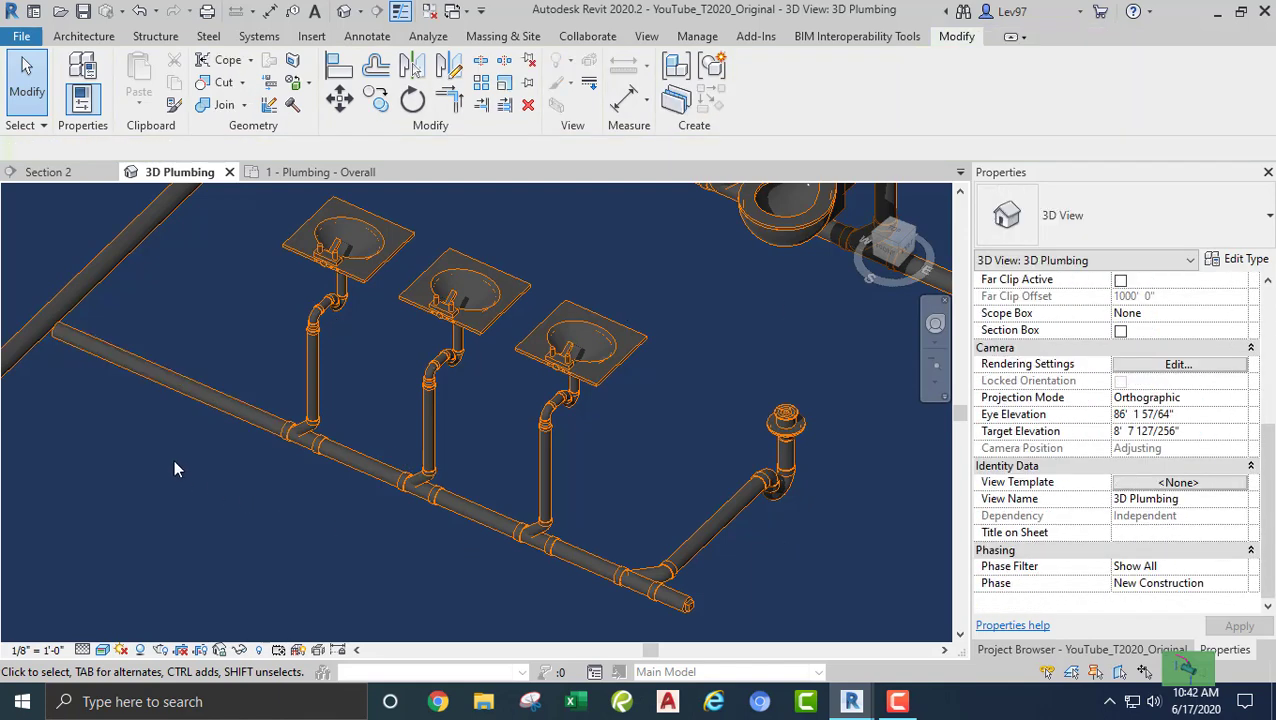
middle_click_drag(137, 432, 247, 485)
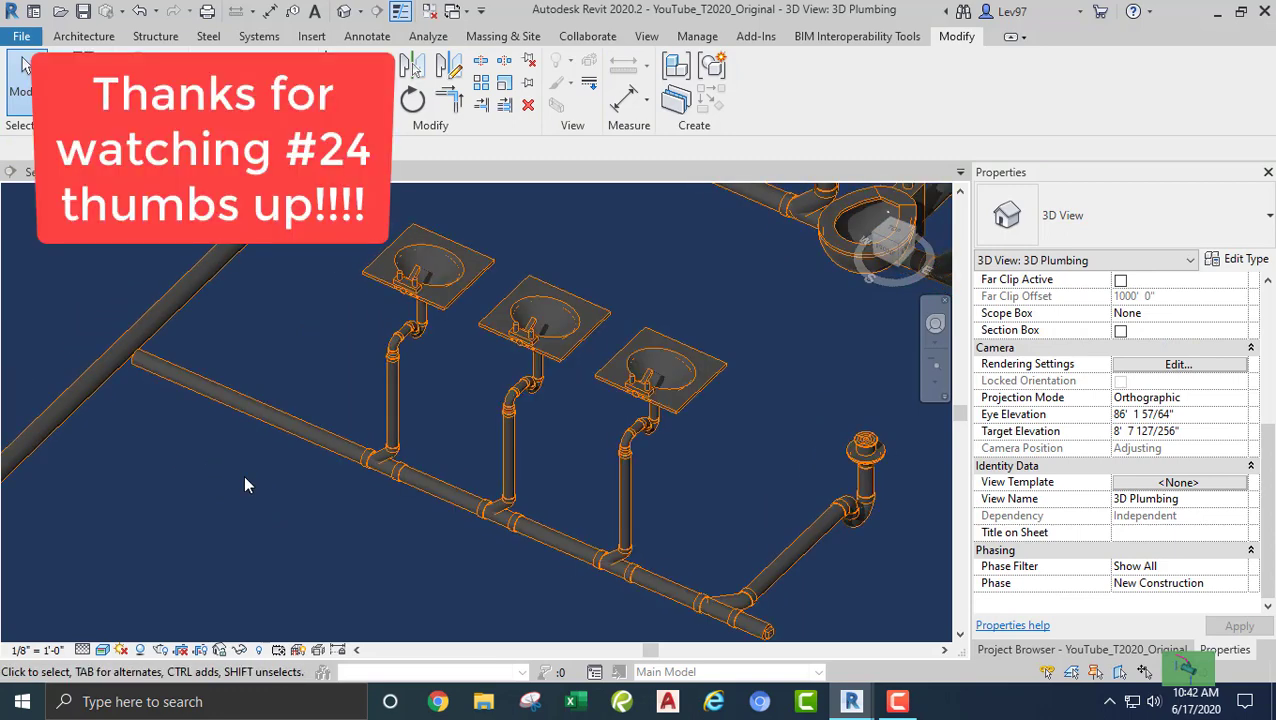